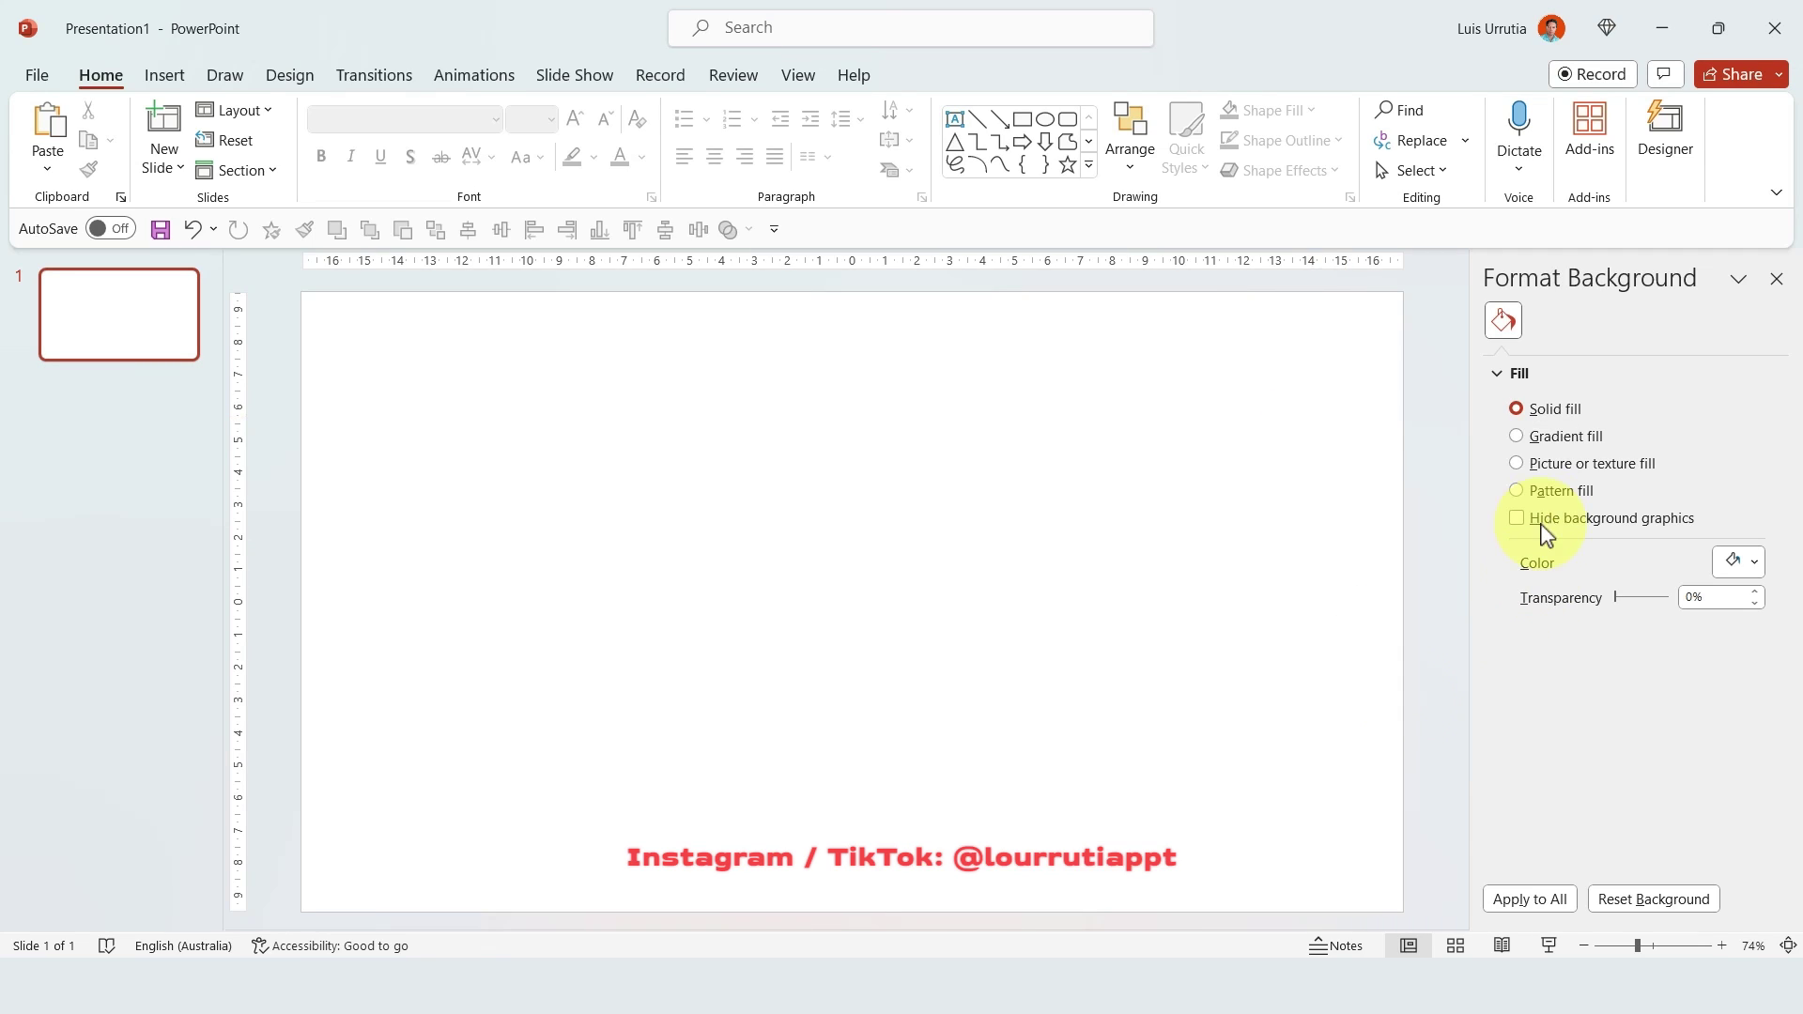
Switch the background to a gradient fill whose first two stops are dark charcoal, one at 48%.
{"action": "left_click", "coordinate": [1567, 436]}
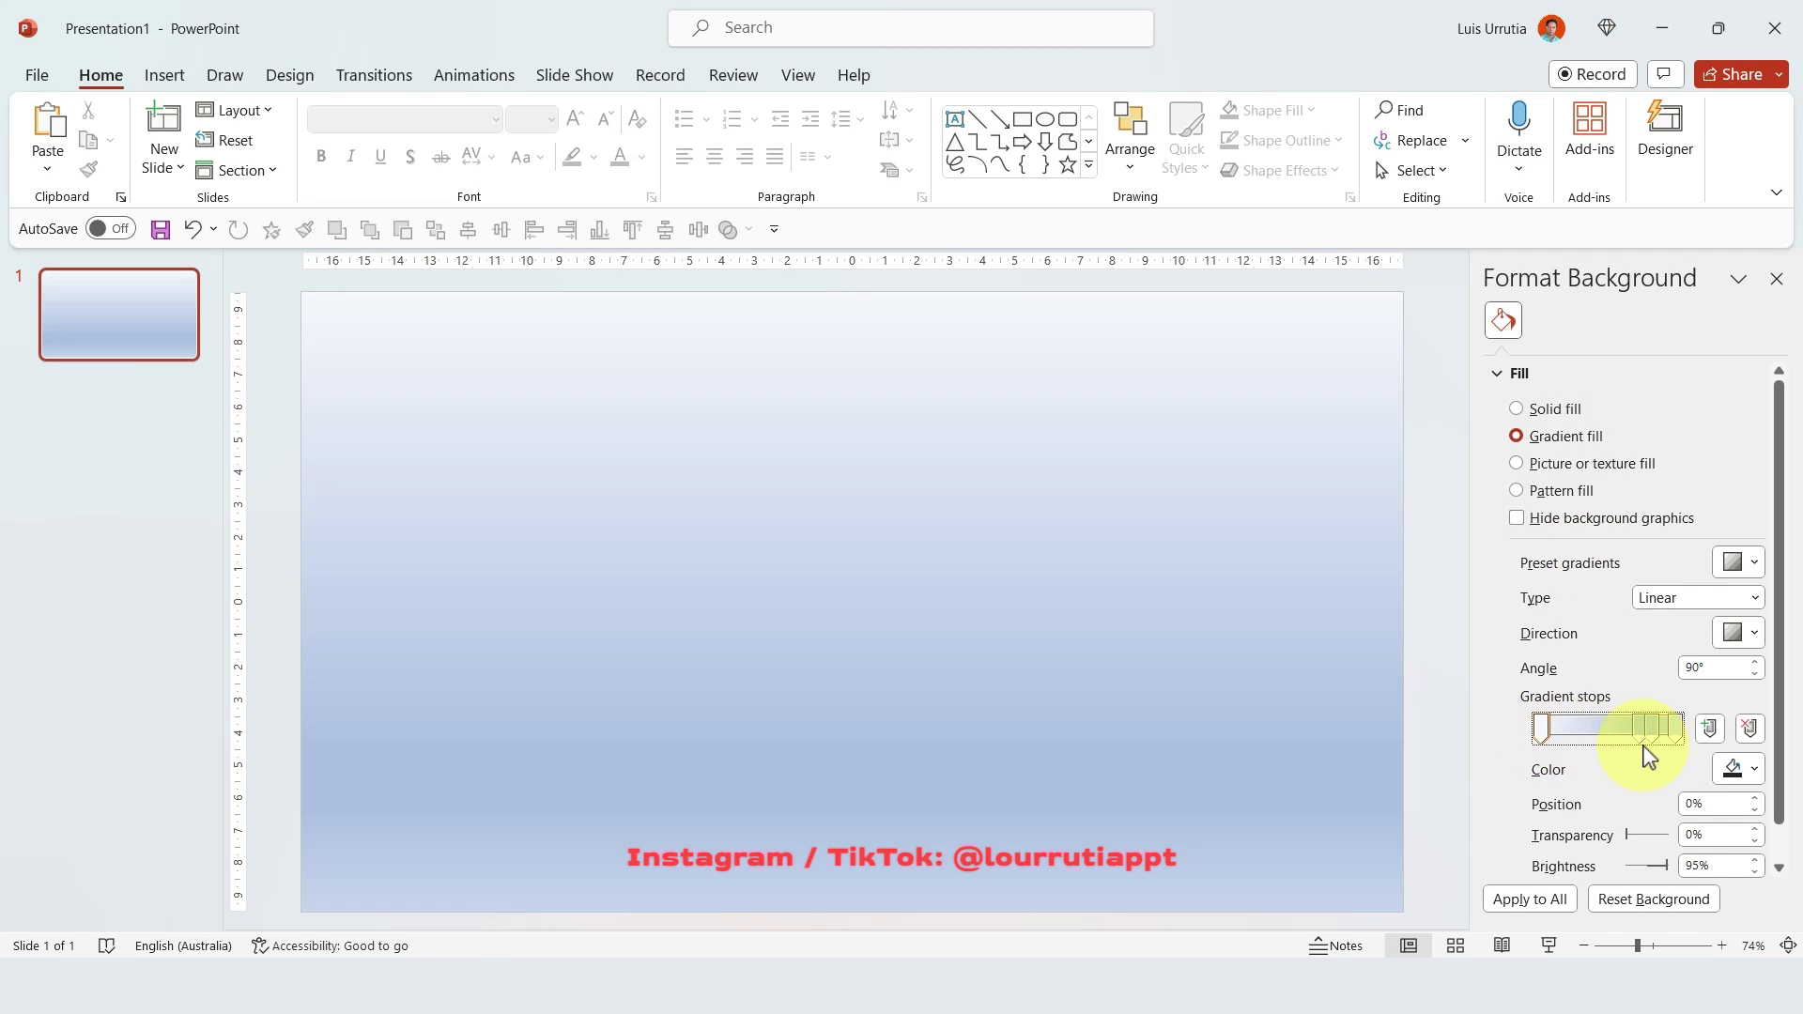
{"action": "left_click", "coordinate": [1737, 771]}
{"action": "left_click", "coordinate": [1666, 692]}
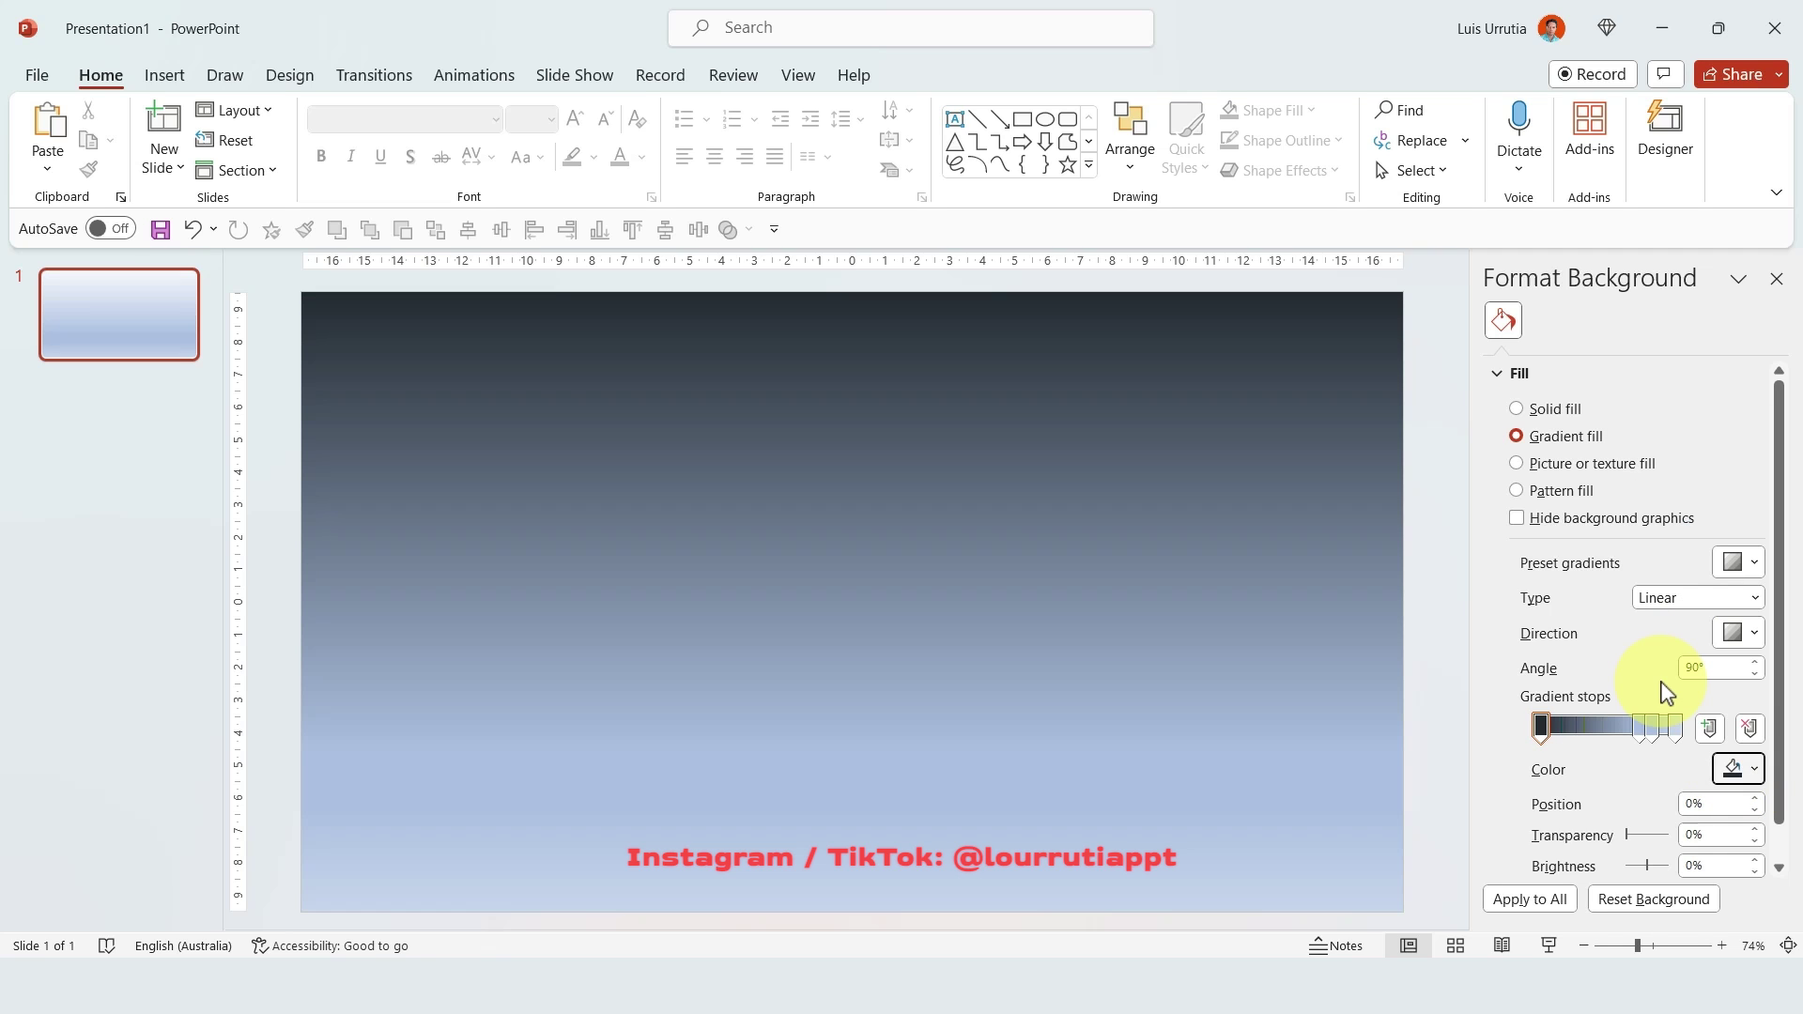
{"action": "left_click_drag", "start_coordinate": [1646, 739], "coordinate": [1606, 736]}
{"action": "left_click", "coordinate": [1735, 770]}
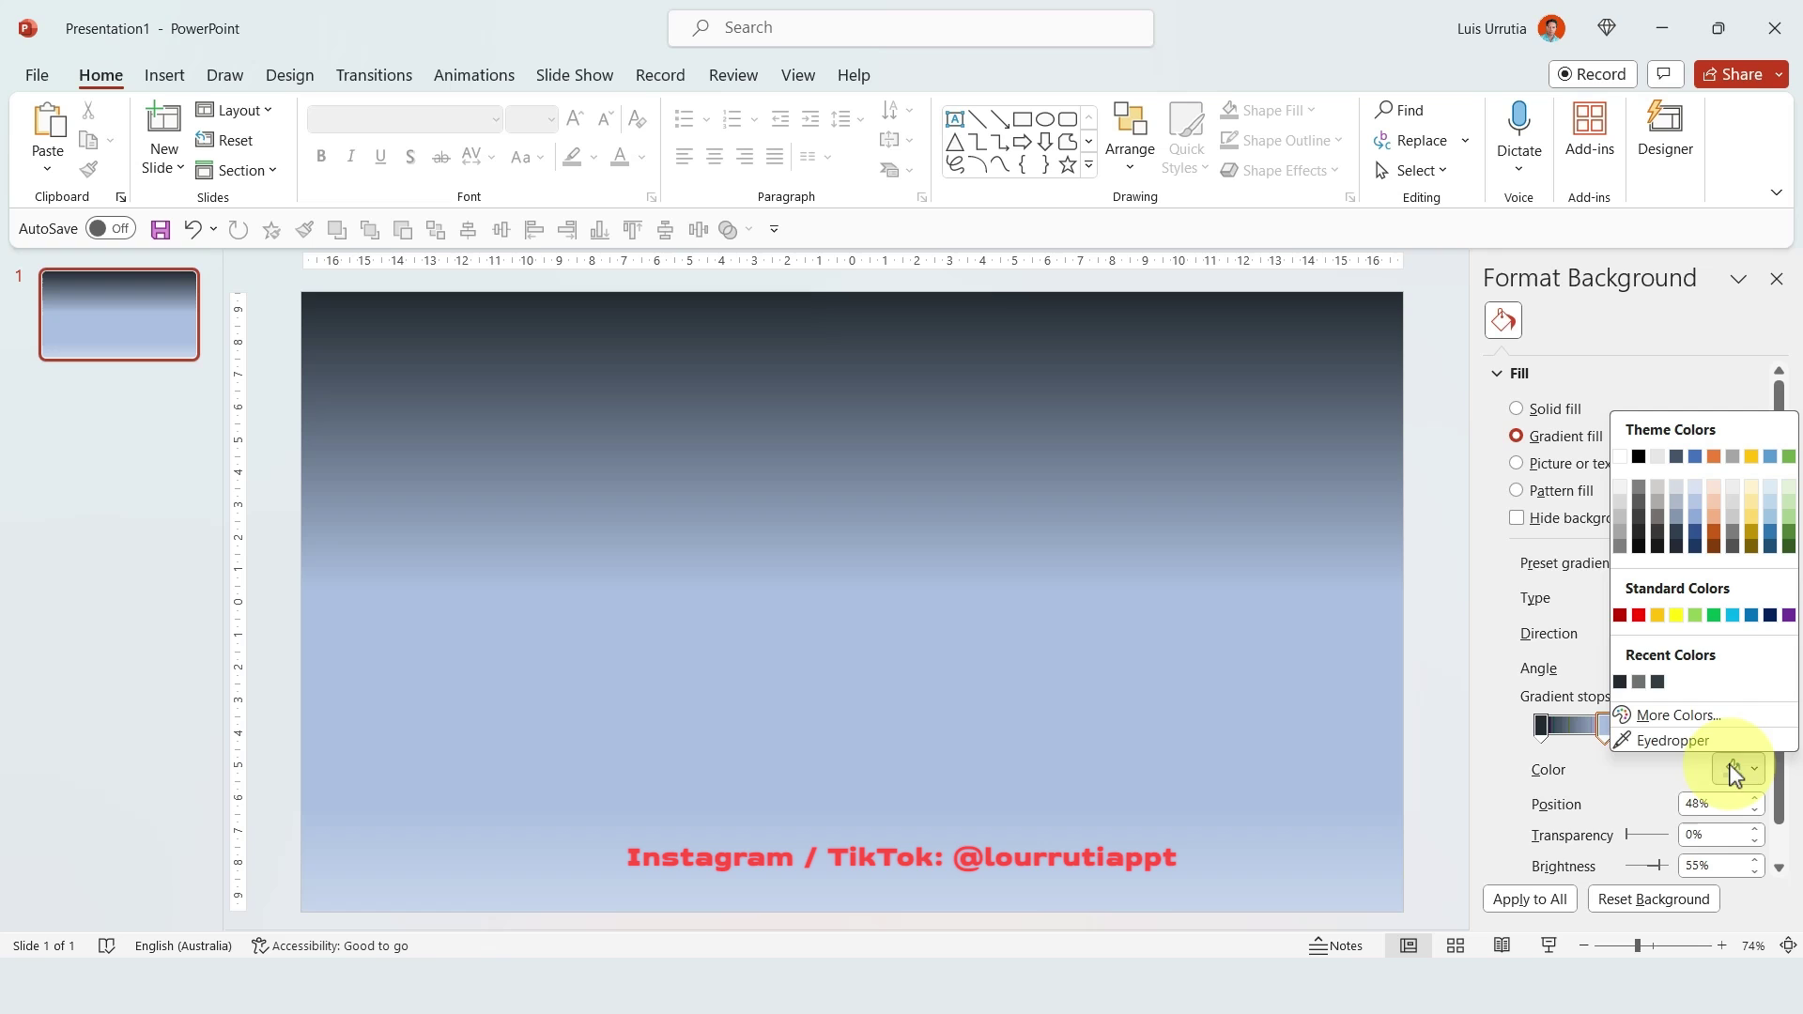
{"action": "left_click", "coordinate": [1660, 685]}
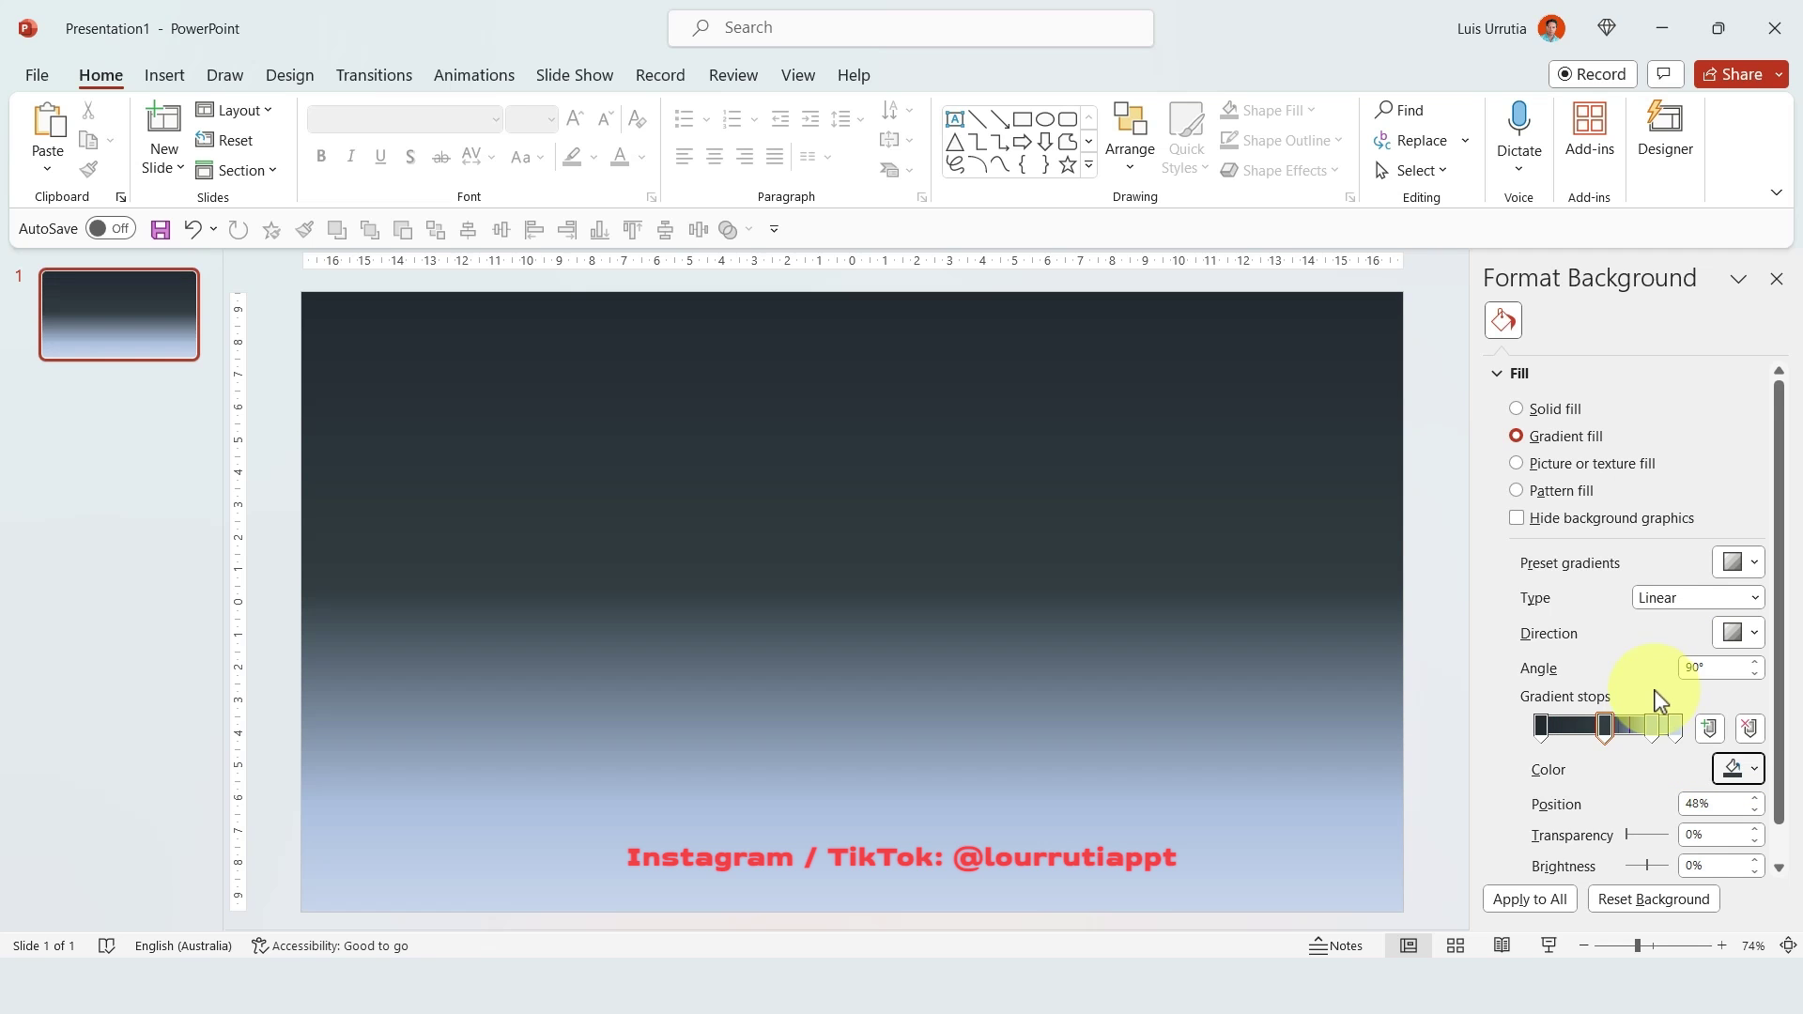
Make the next gradient stop dark grey at 82% and the last stop white.
{"action": "left_click", "coordinate": [1745, 778]}
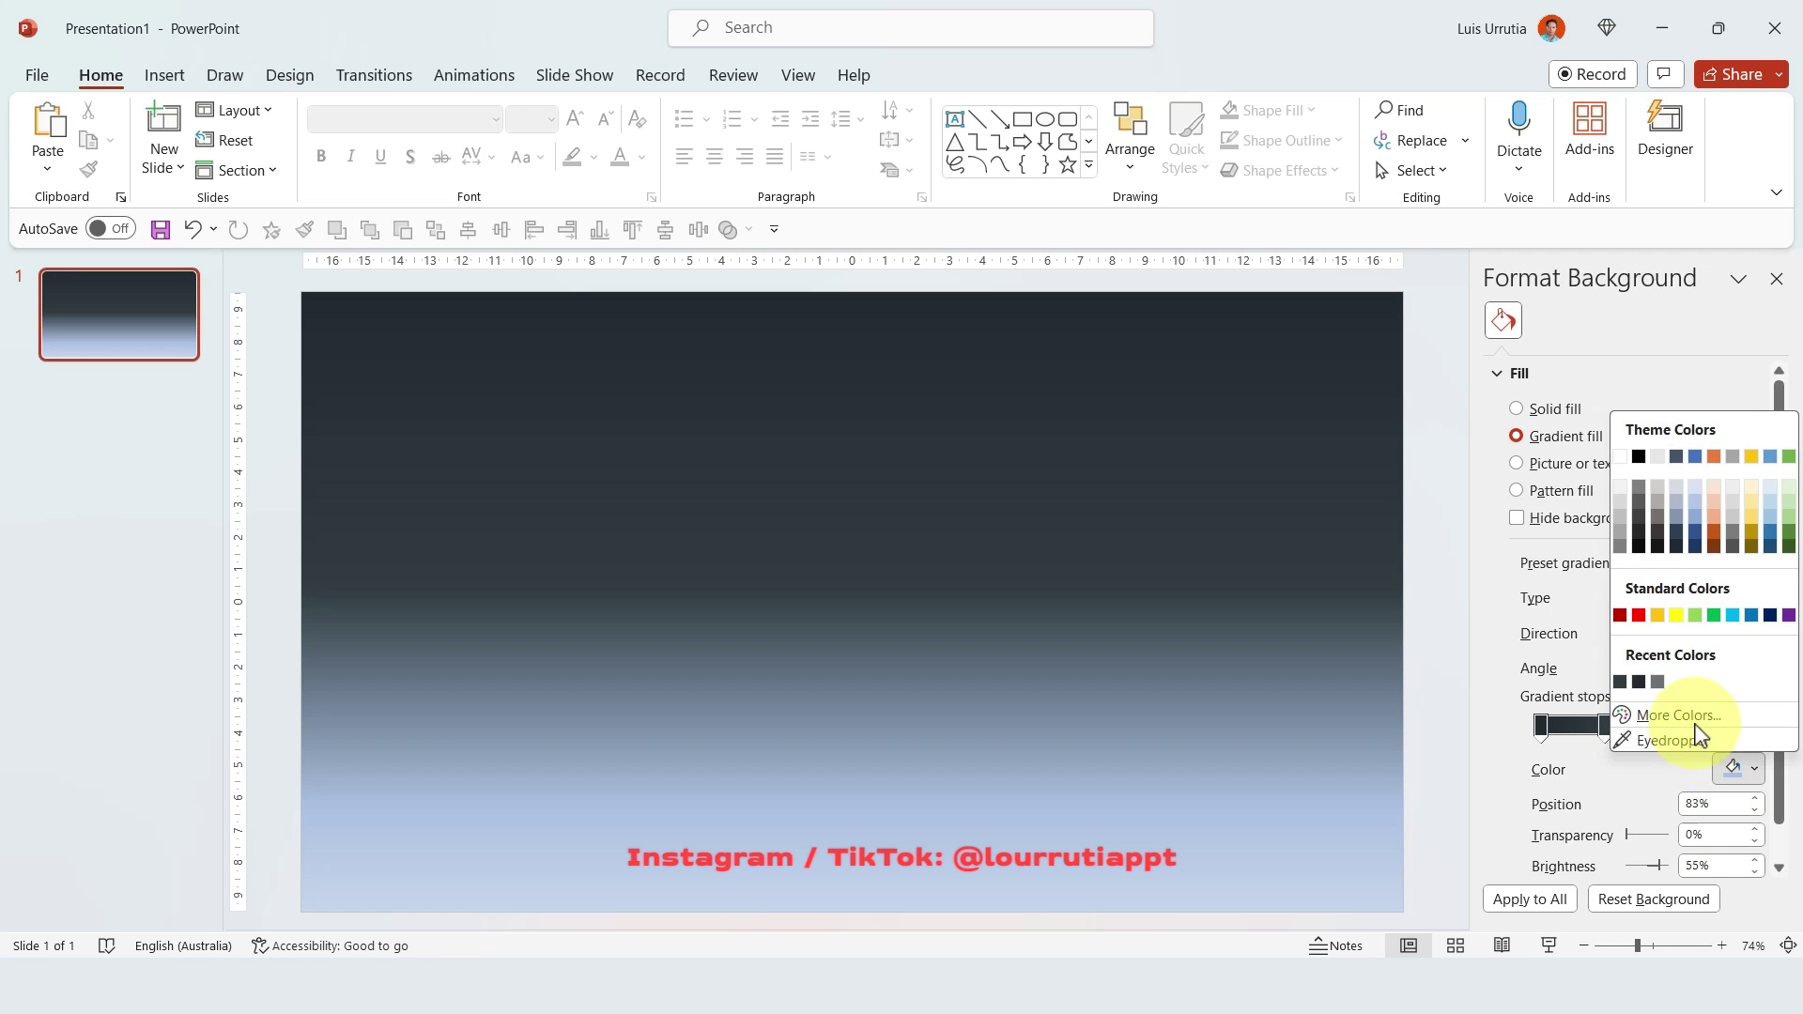
{"action": "left_click", "coordinate": [1645, 684]}
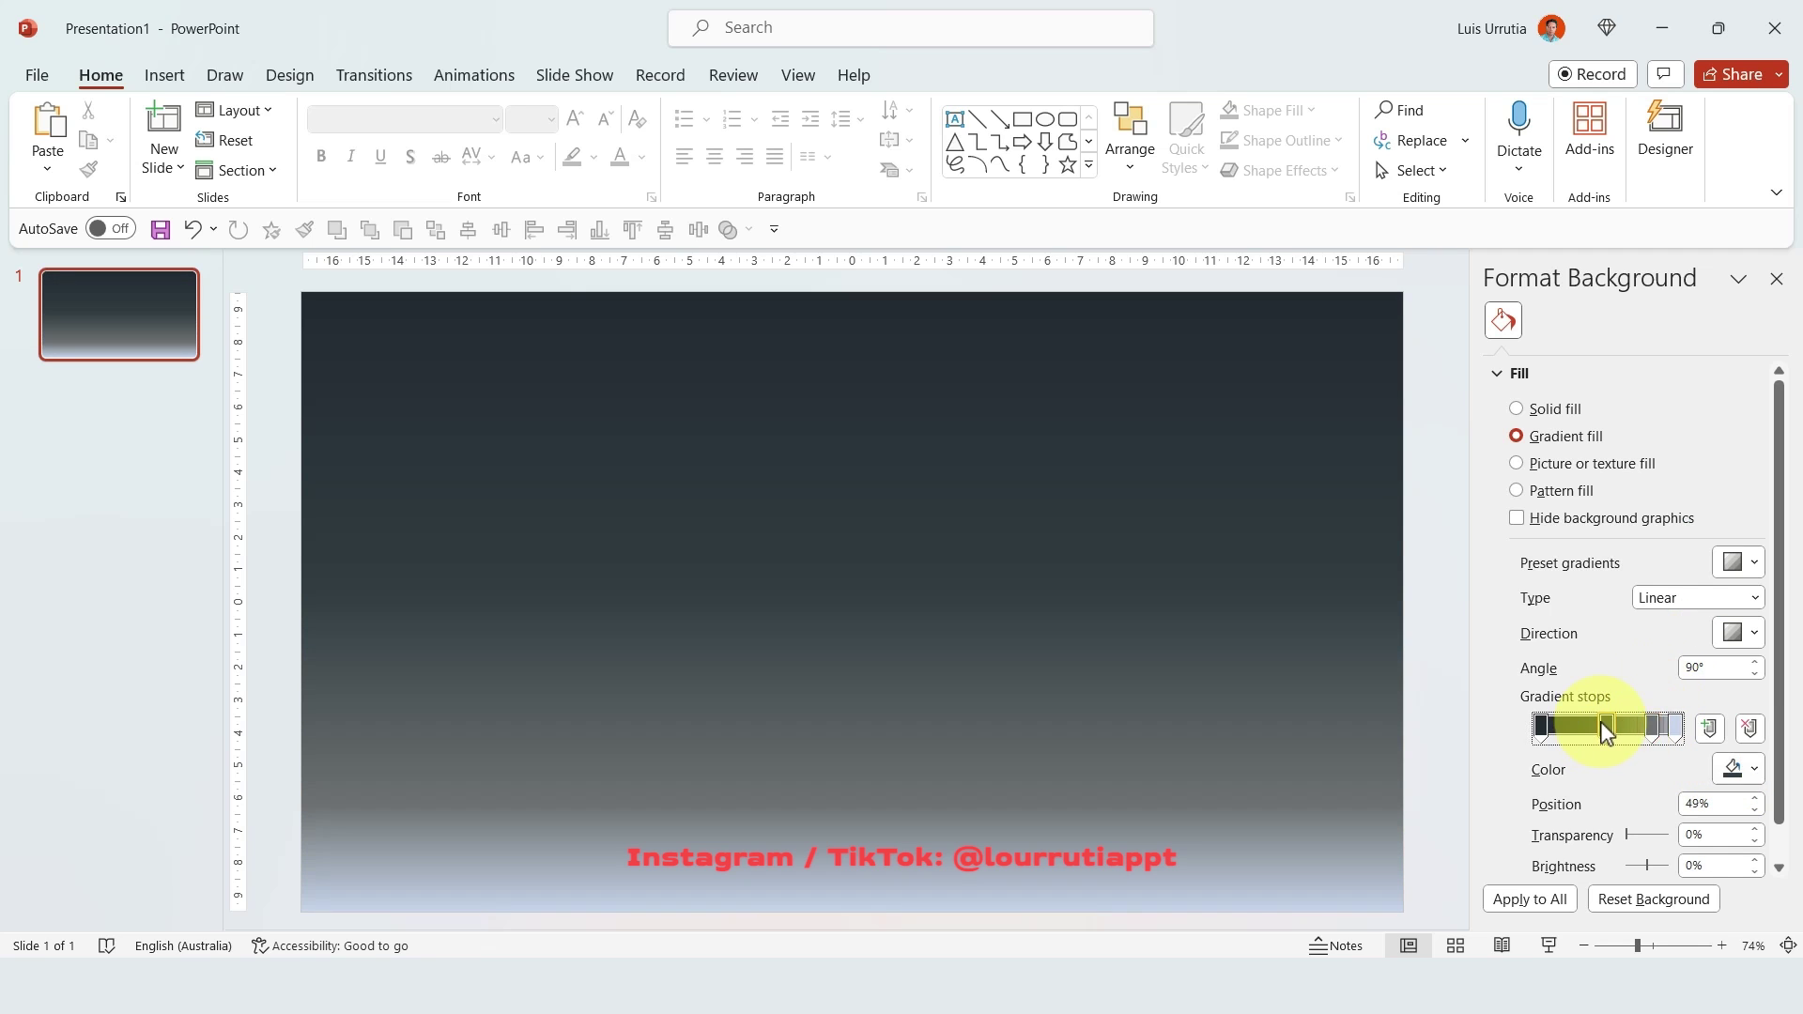
{"action": "left_click_drag", "start_coordinate": [1654, 741], "coordinate": [1651, 742]}
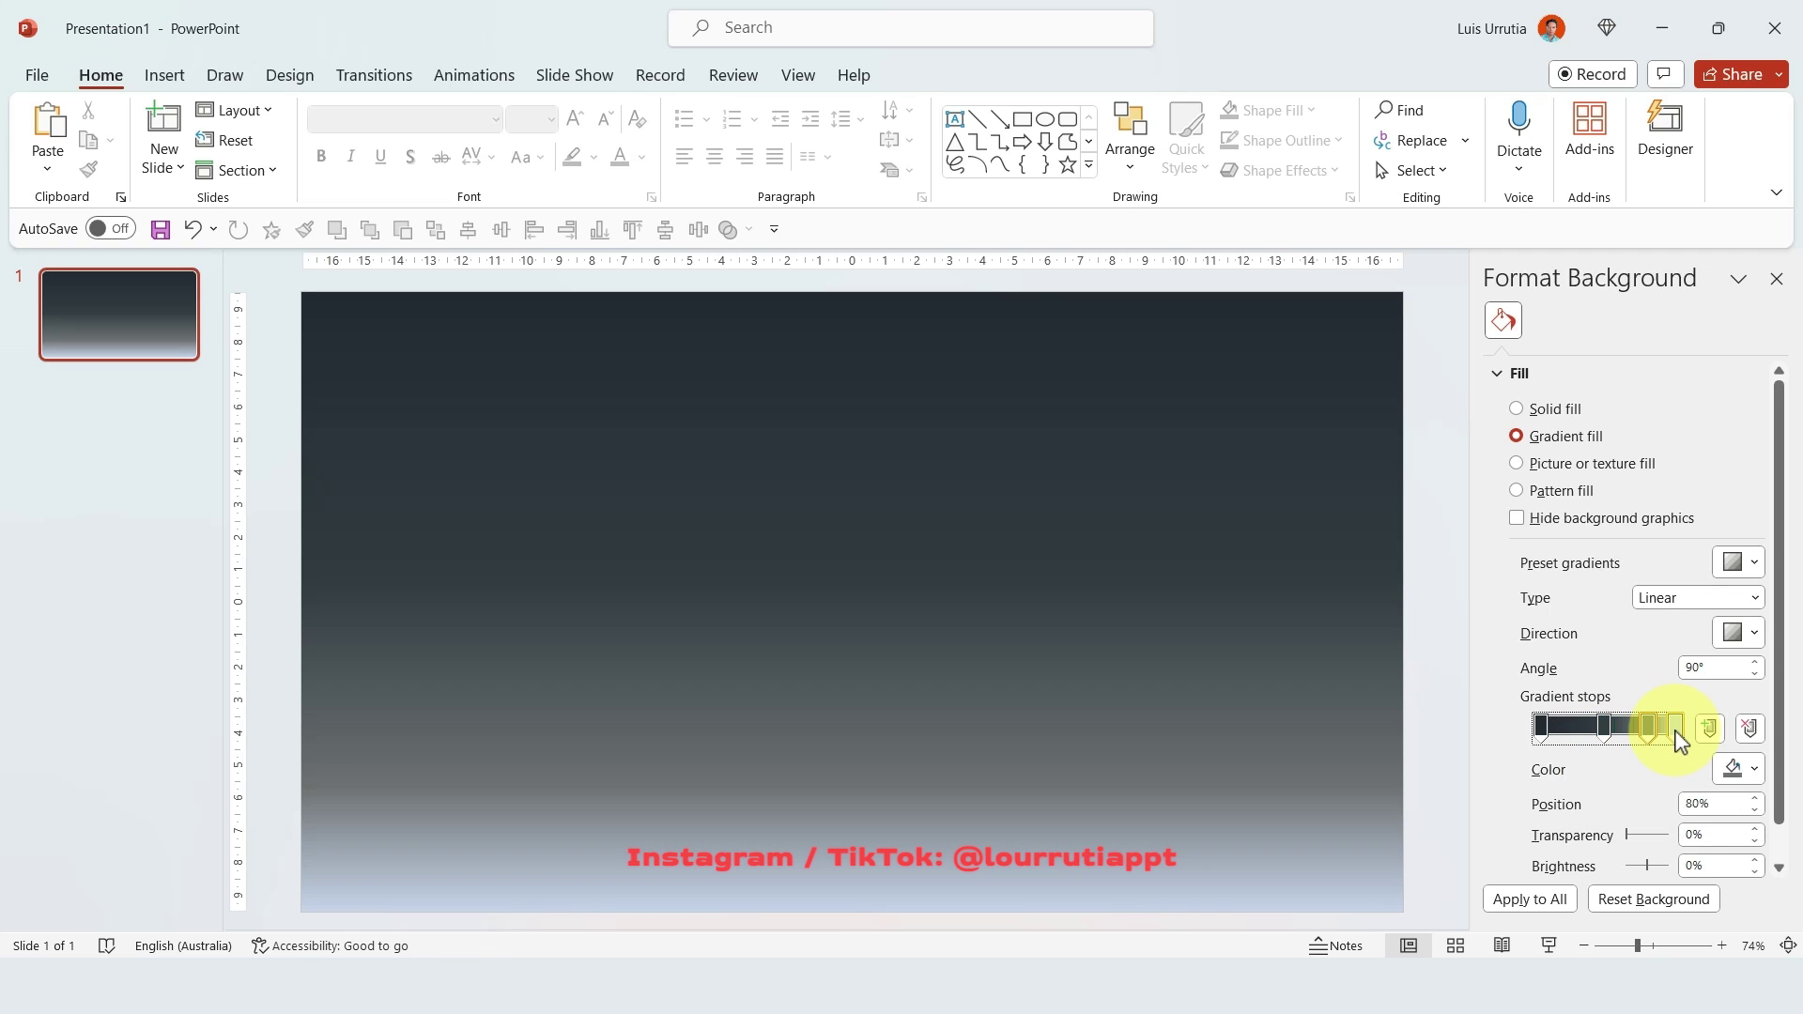
{"action": "left_click", "coordinate": [1749, 775]}
{"action": "left_click", "coordinate": [1638, 455]}
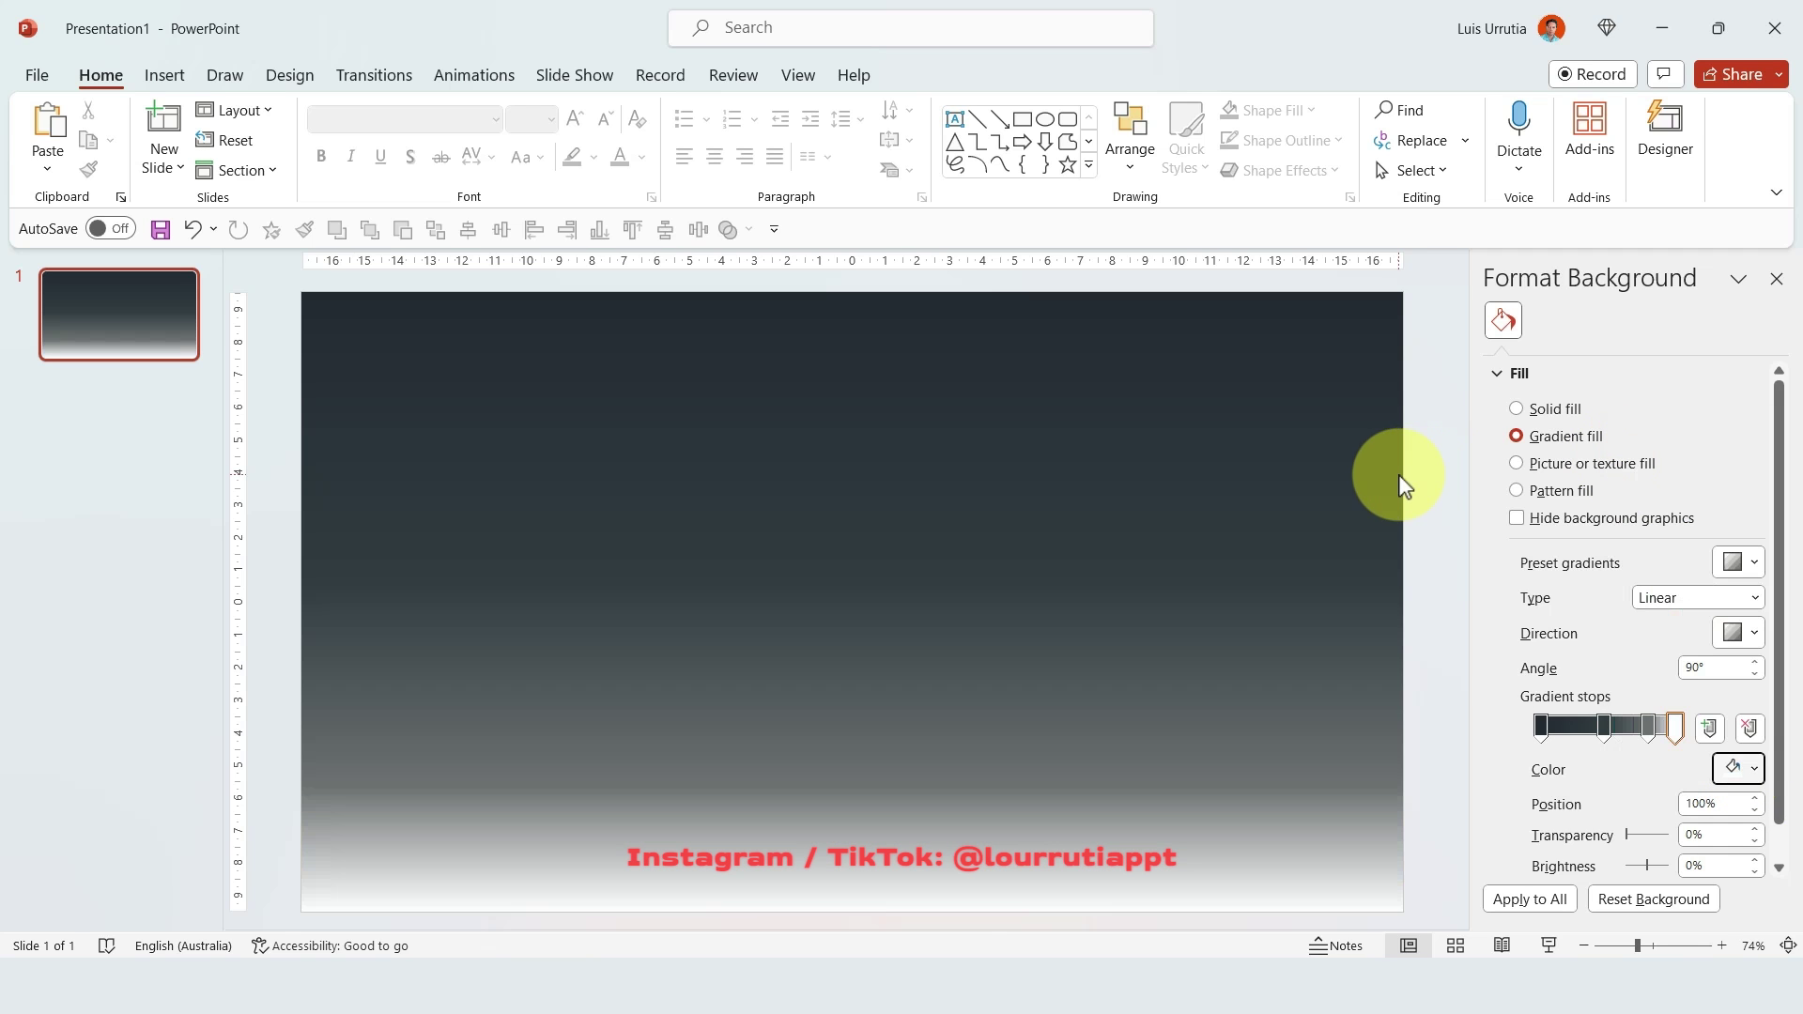
Paste the pyramids photo onto the slide and move it lower.
{"action": "key", "text": "ctrl+x"}
{"action": "key", "text": "ctrl+v"}
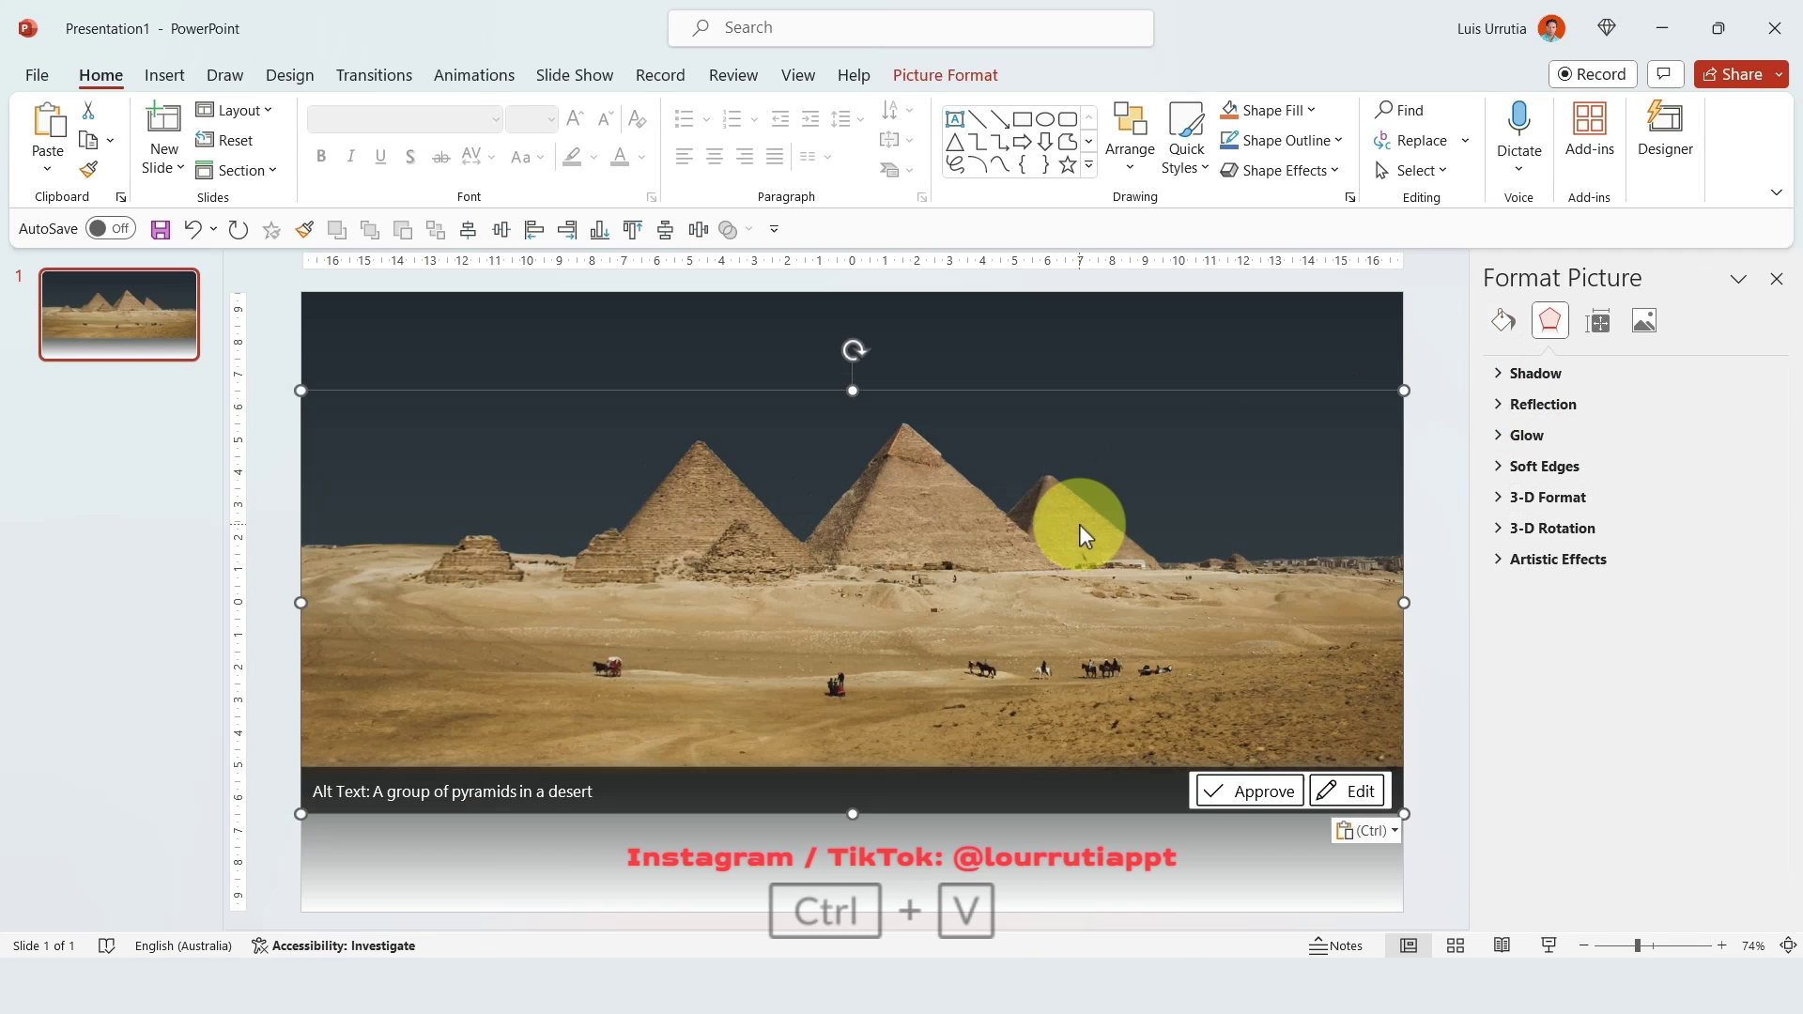
{"action": "left_click", "coordinate": [1428, 511]}
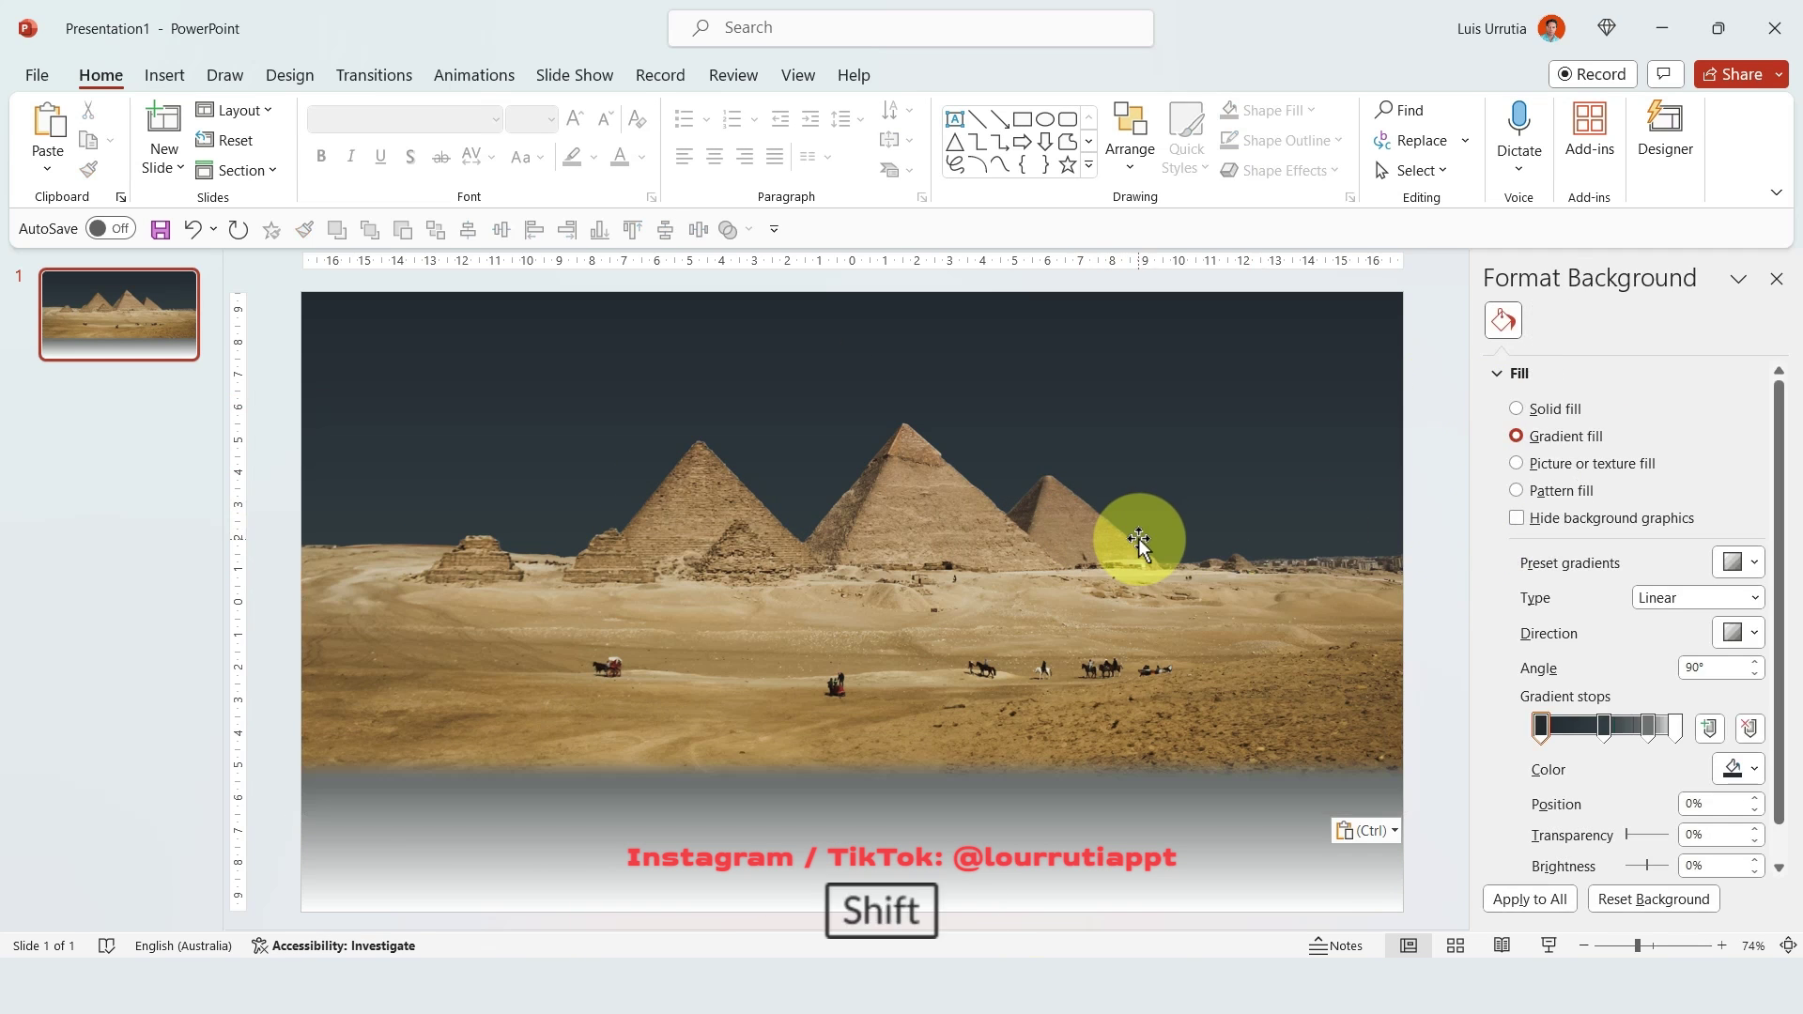
{"action": "left_click_drag", "start_coordinate": [1138, 538], "coordinate": [1136, 672]}
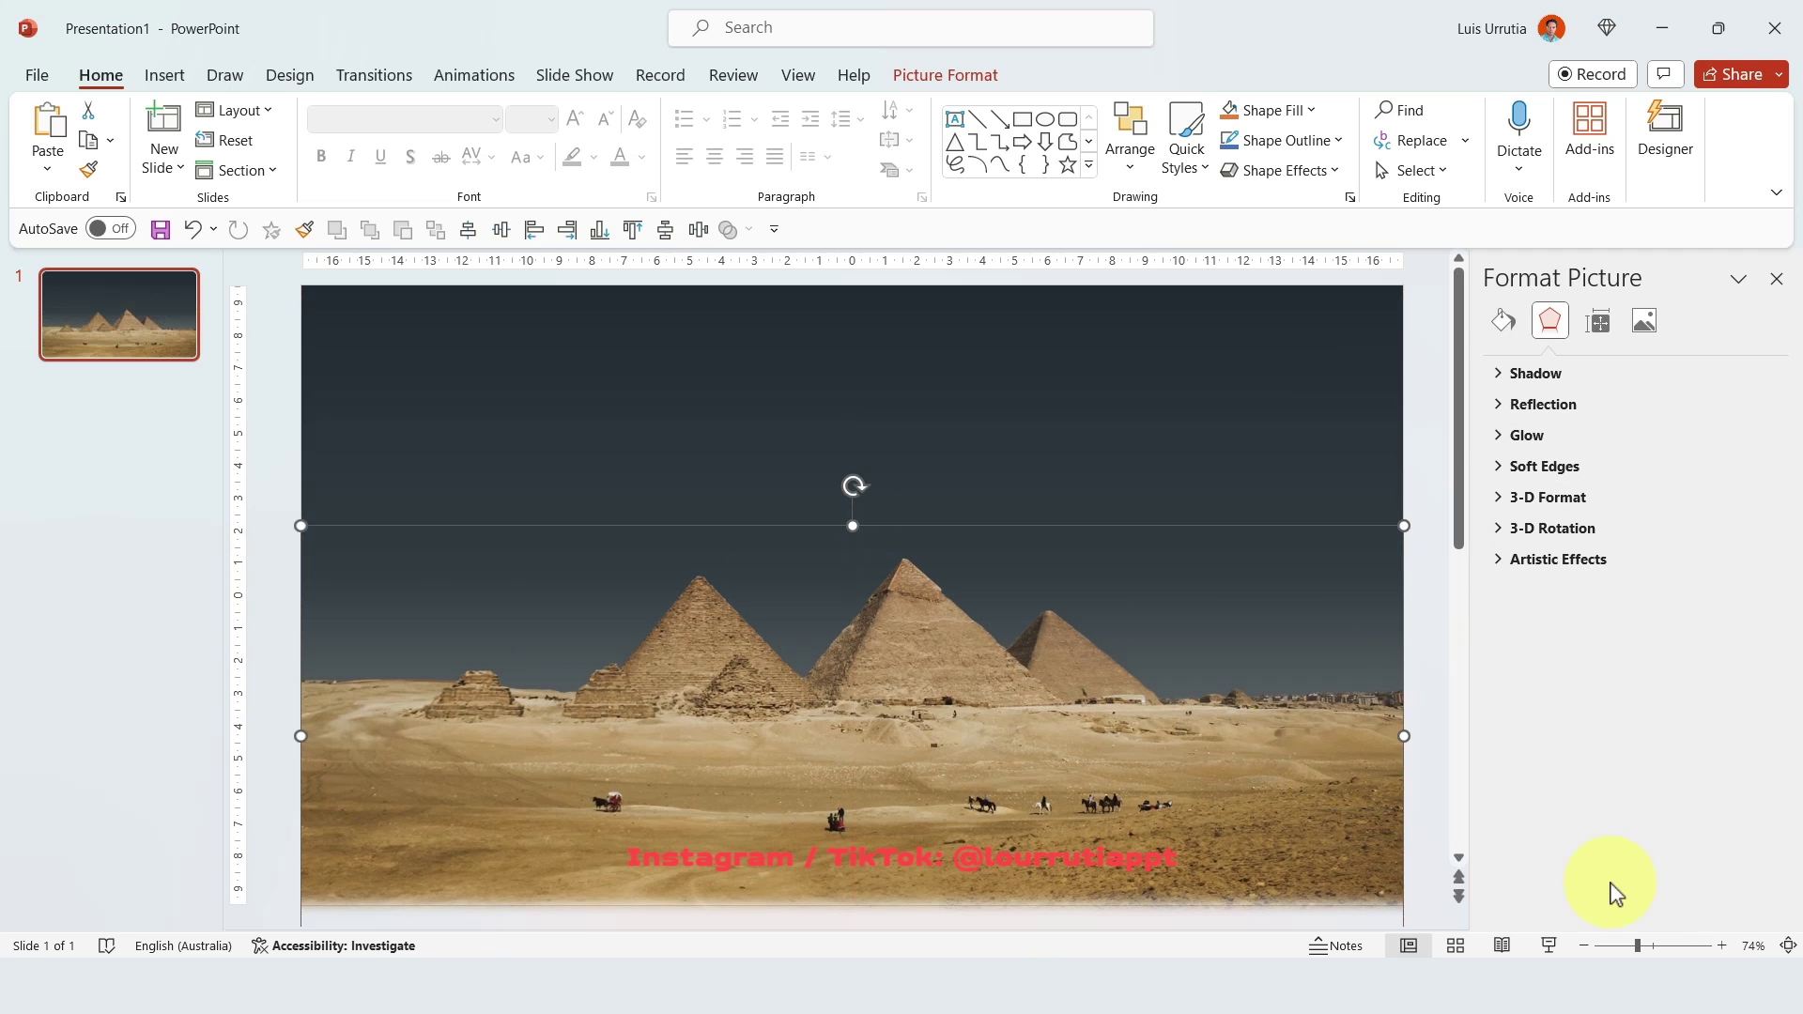
Enlarge the pyramids photo proportionally and shift it left past the slide's edge.
{"action": "left_click", "coordinate": [1615, 947]}
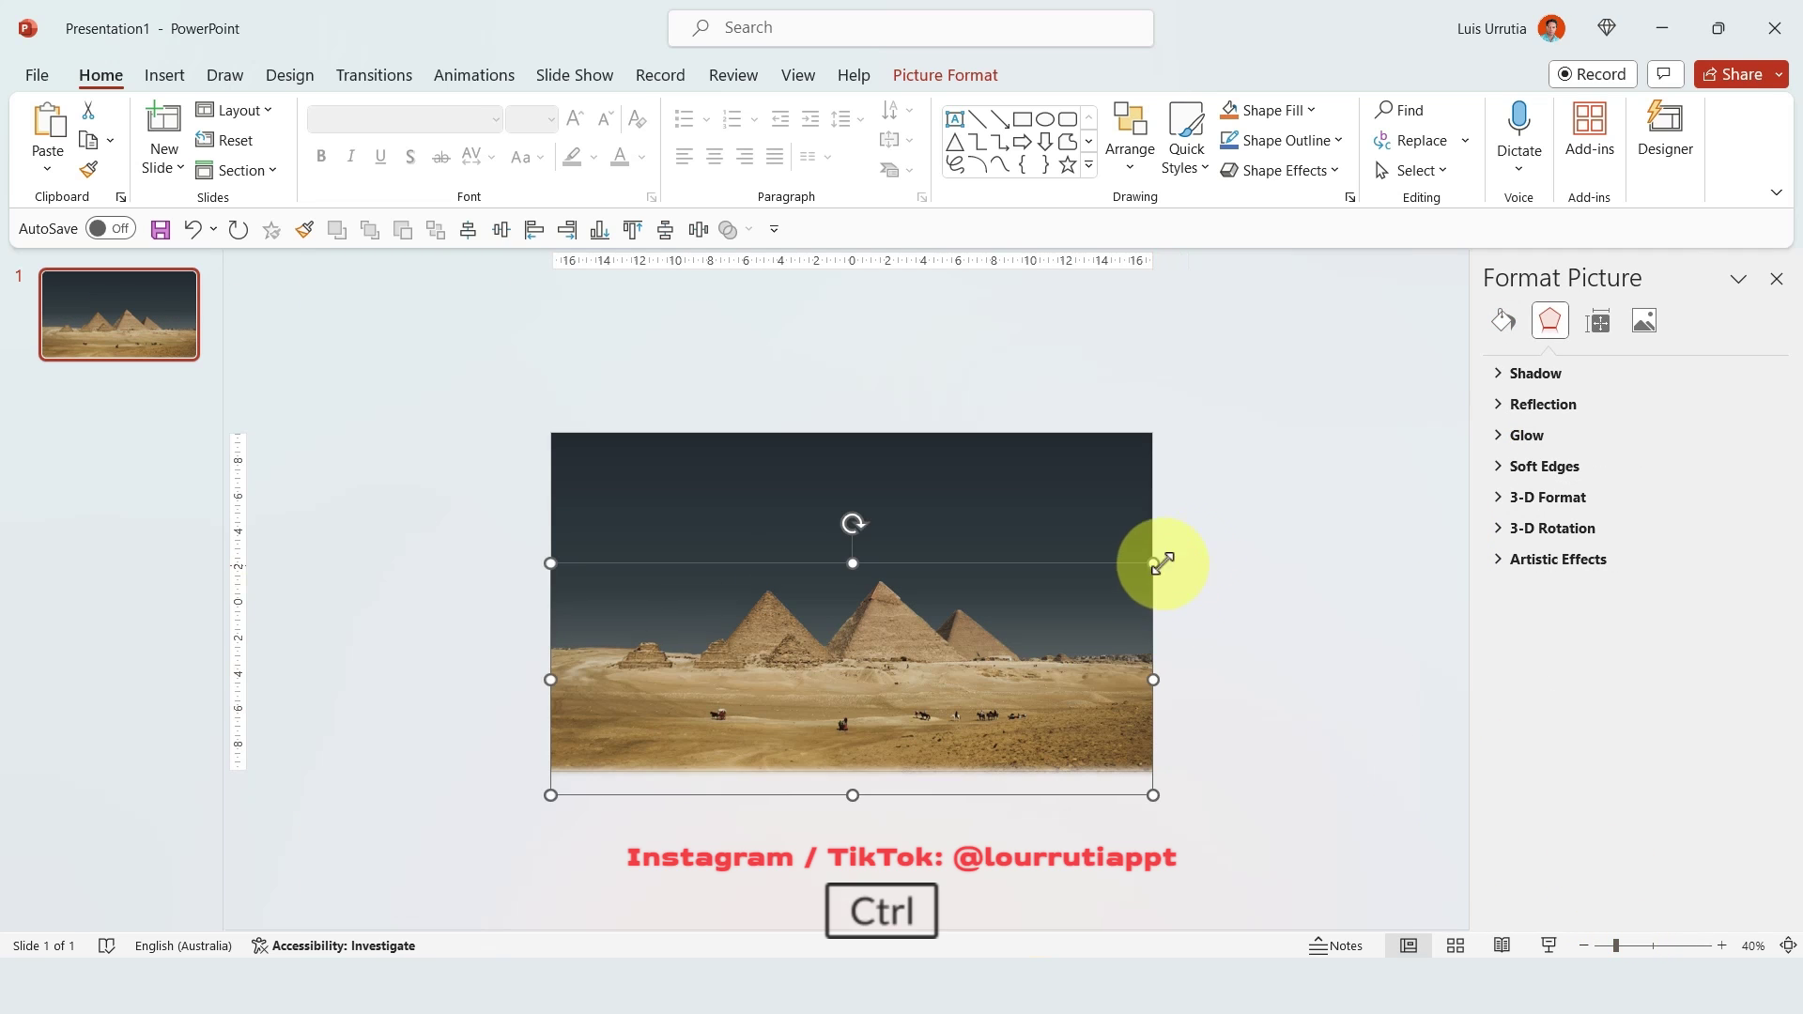
{"action": "left_click_drag", "start_coordinate": [1162, 564], "coordinate": [1270, 524]}
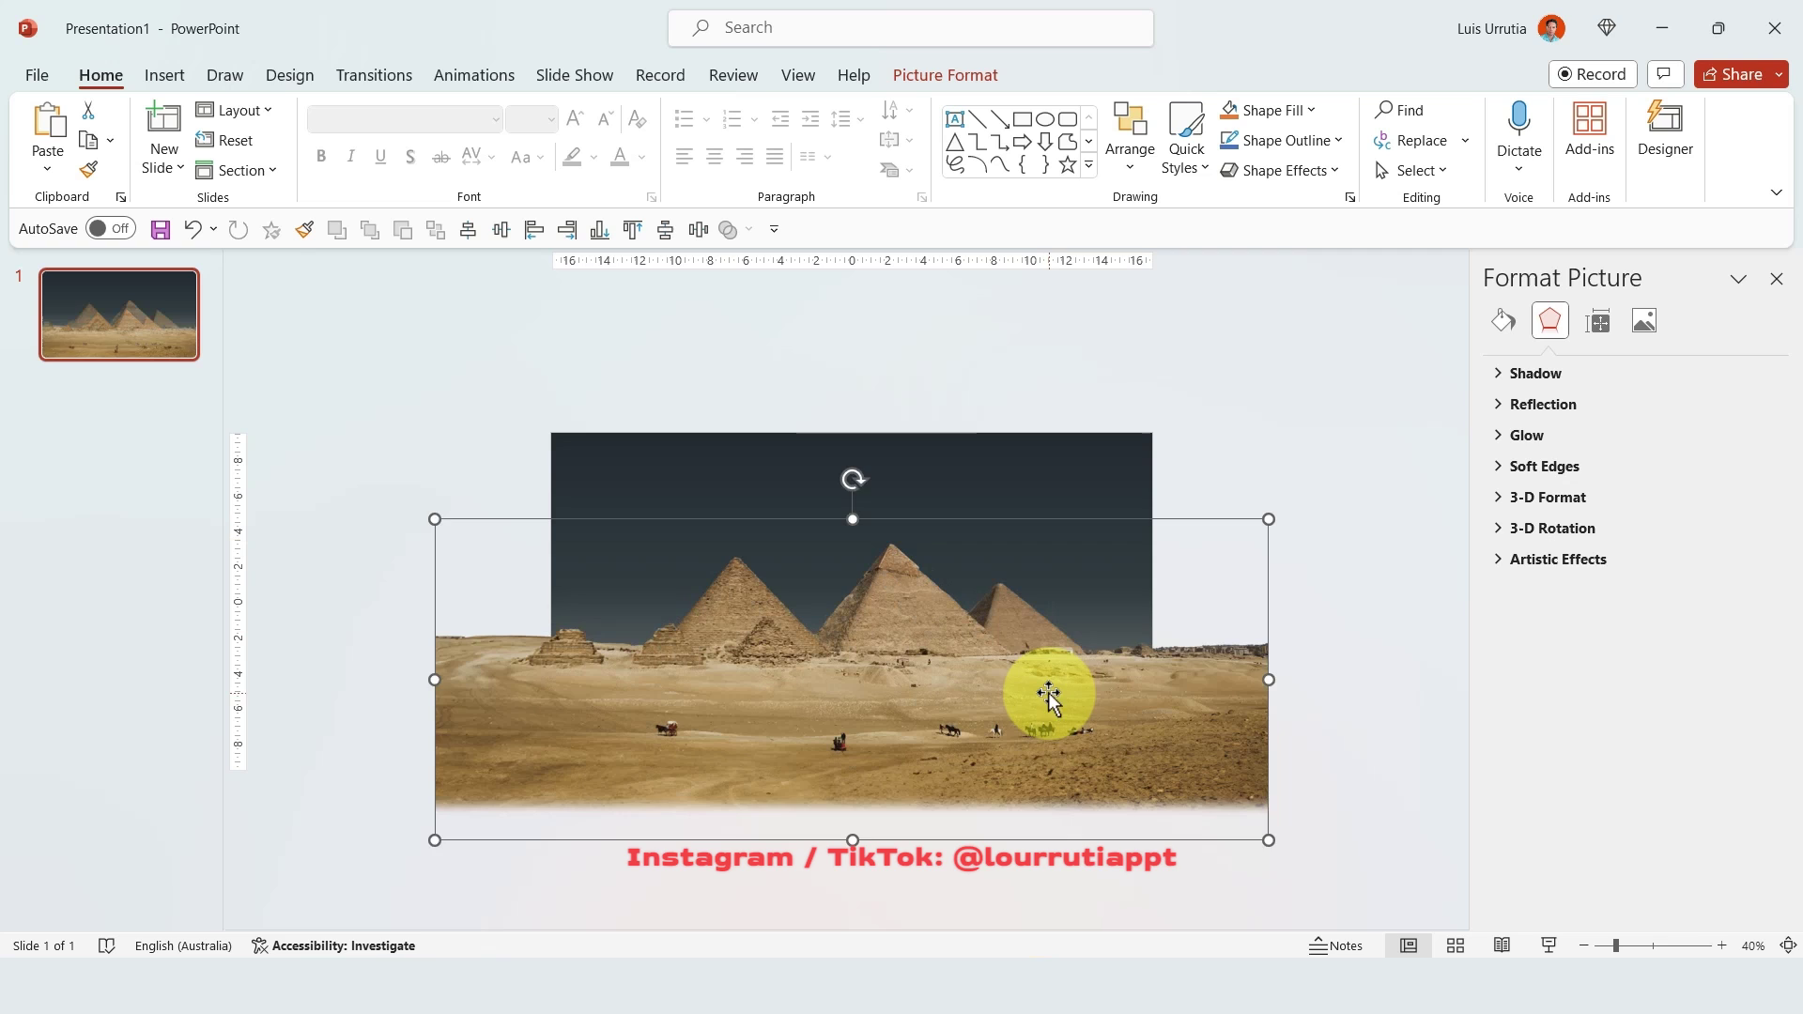
{"action": "left_click_drag", "start_coordinate": [1049, 695], "coordinate": [1025, 700]}
{"action": "left_click_drag", "start_coordinate": [1242, 525], "coordinate": [1260, 516]}
{"action": "left_click_drag", "start_coordinate": [1085, 648], "coordinate": [1085, 663]}
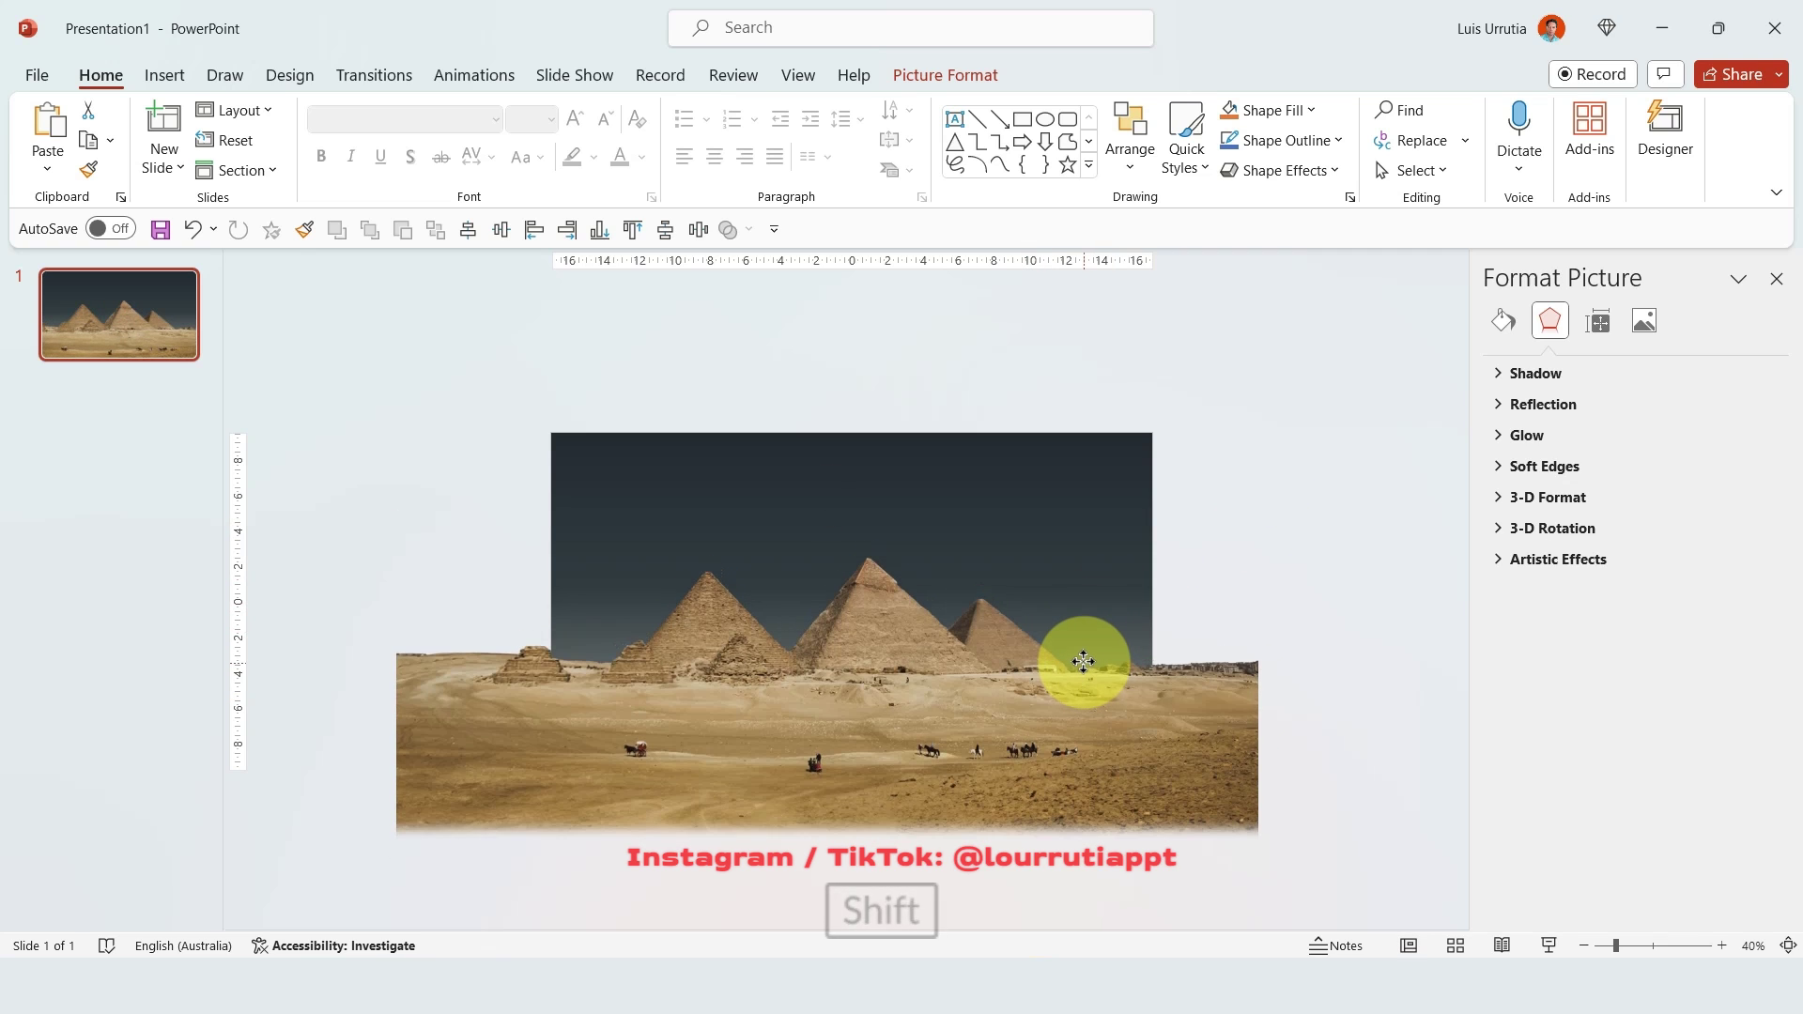
{"action": "left_click", "coordinate": [1083, 662]}
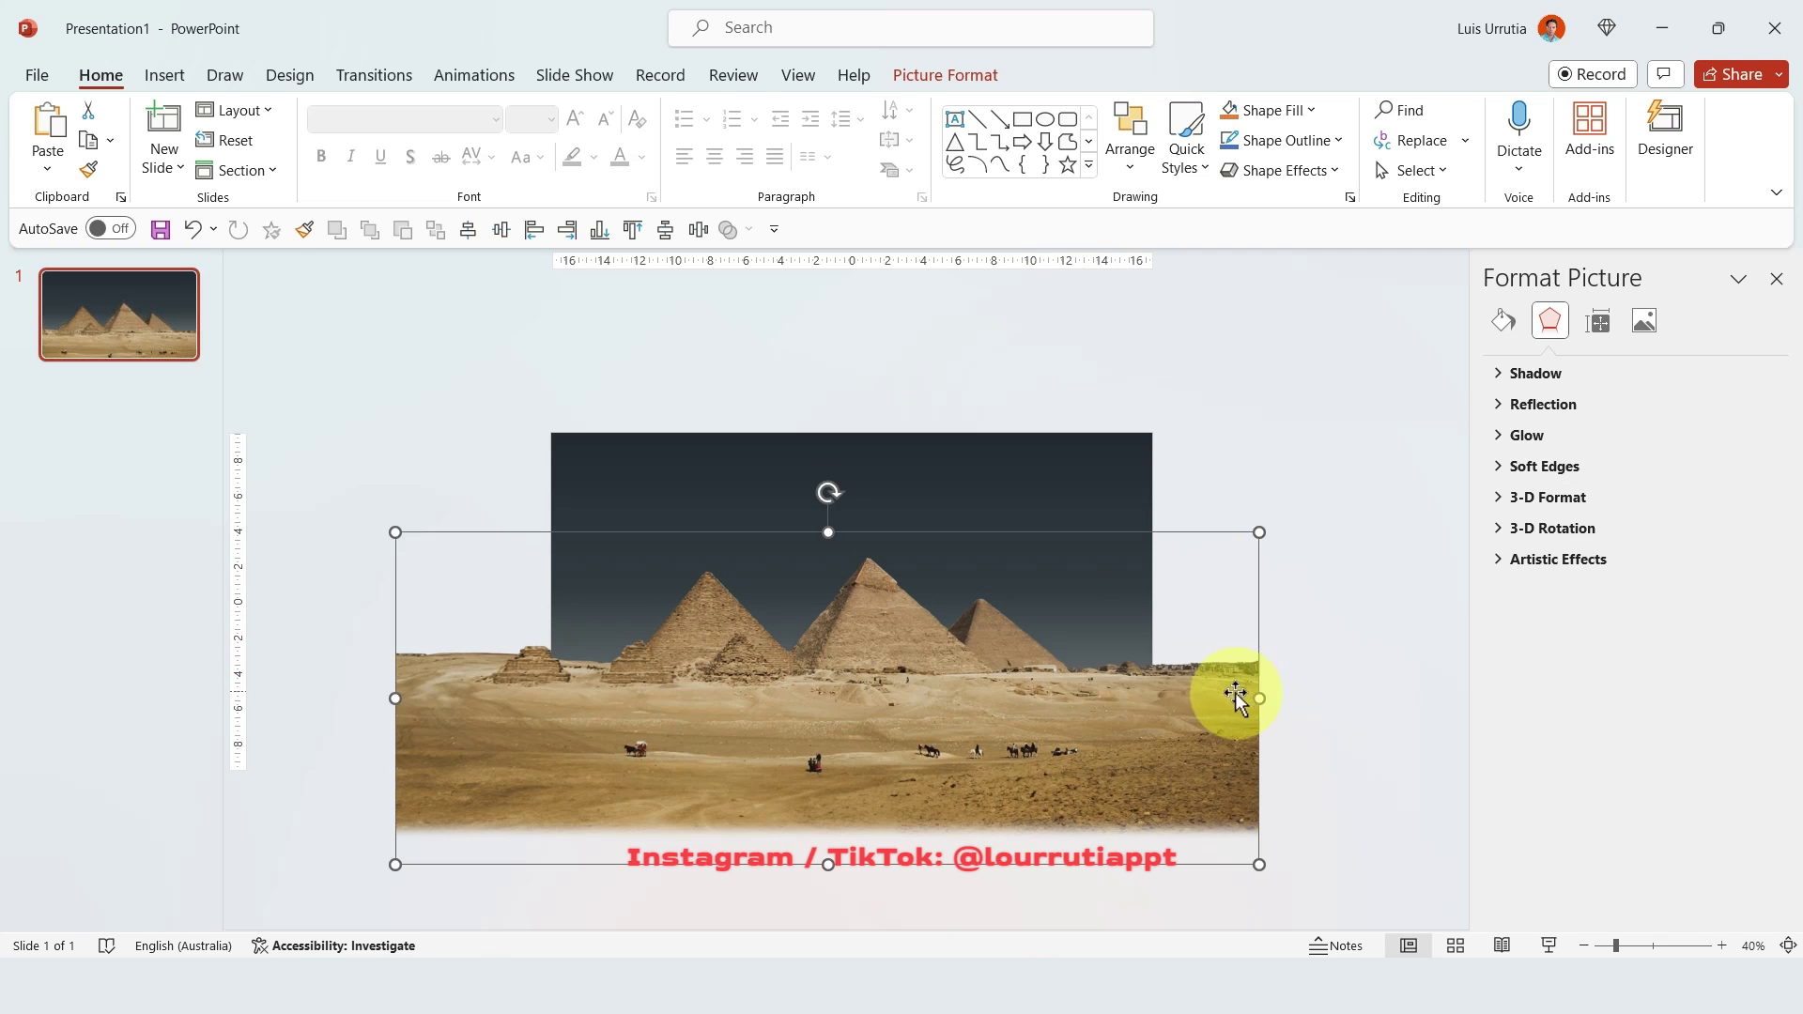
{"action": "left_click_drag", "start_coordinate": [1236, 697], "coordinate": [1007, 696]}
Colour the last gradient stop with the sand colour sampled from the photo.
{"action": "left_click", "coordinate": [1364, 680]}
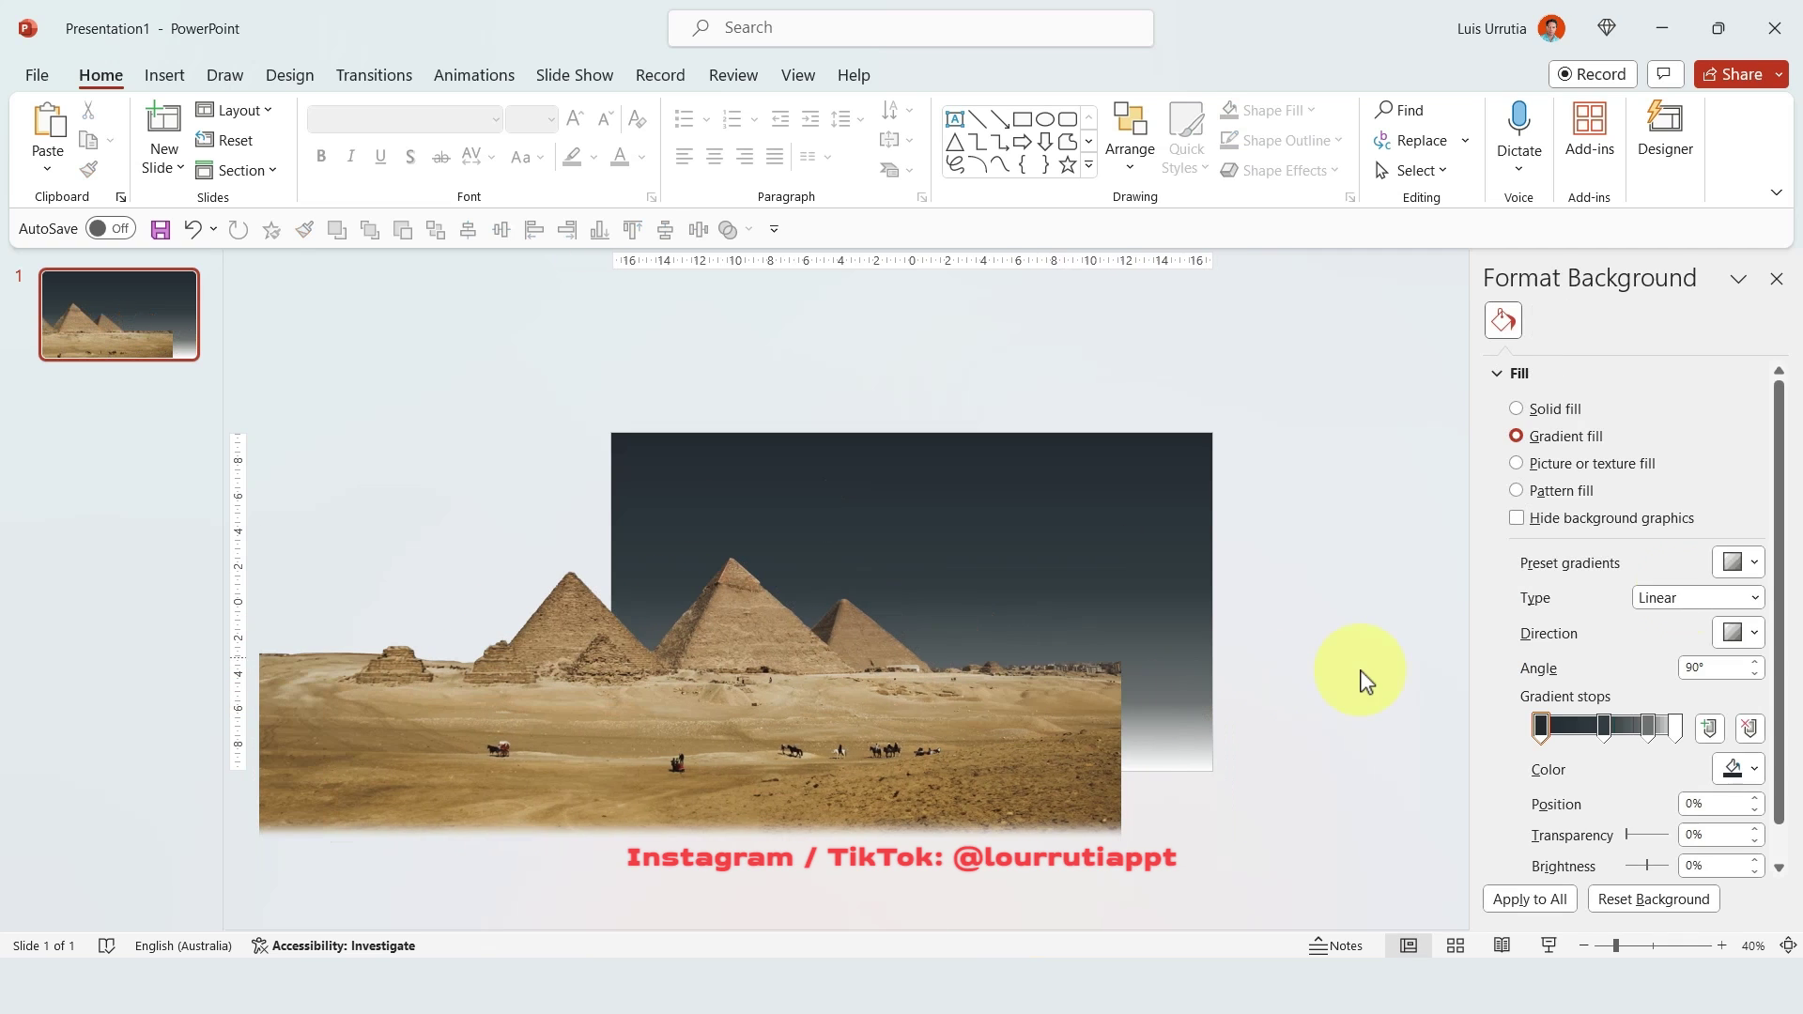
{"action": "left_click", "coordinate": [1737, 767]}
{"action": "left_click", "coordinate": [1669, 740]}
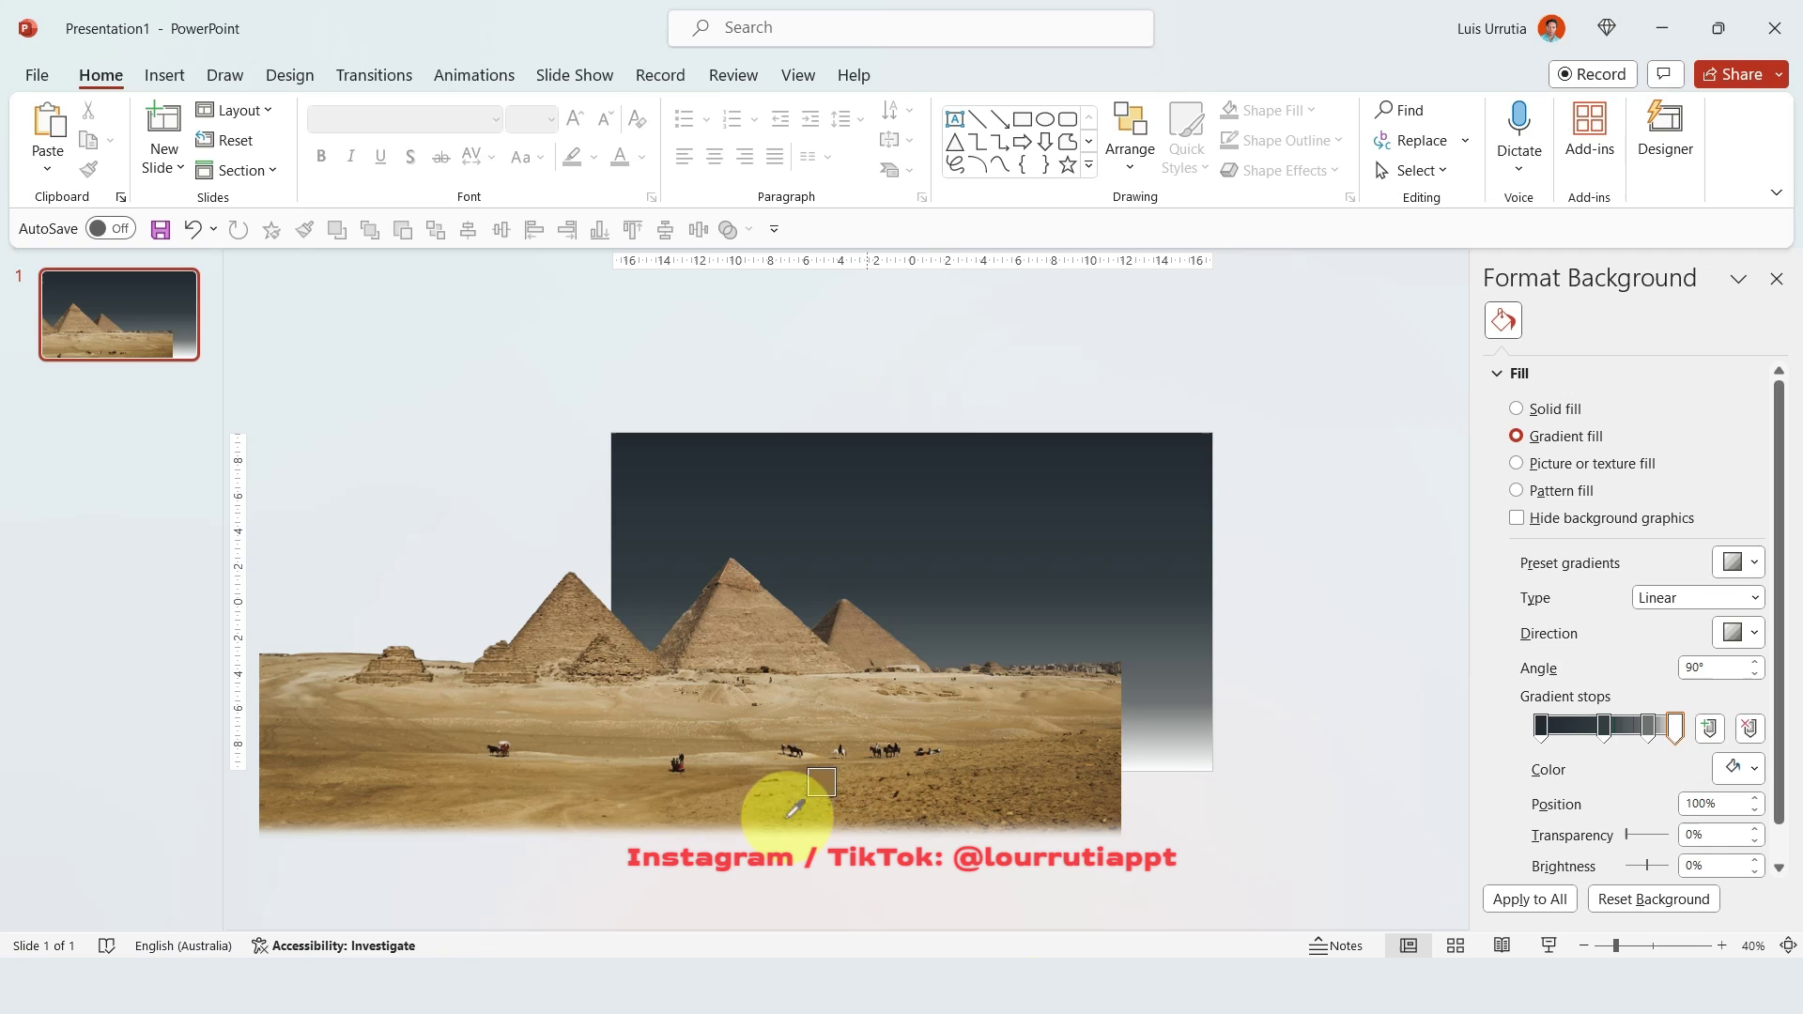
{"action": "left_click", "coordinate": [627, 813]}
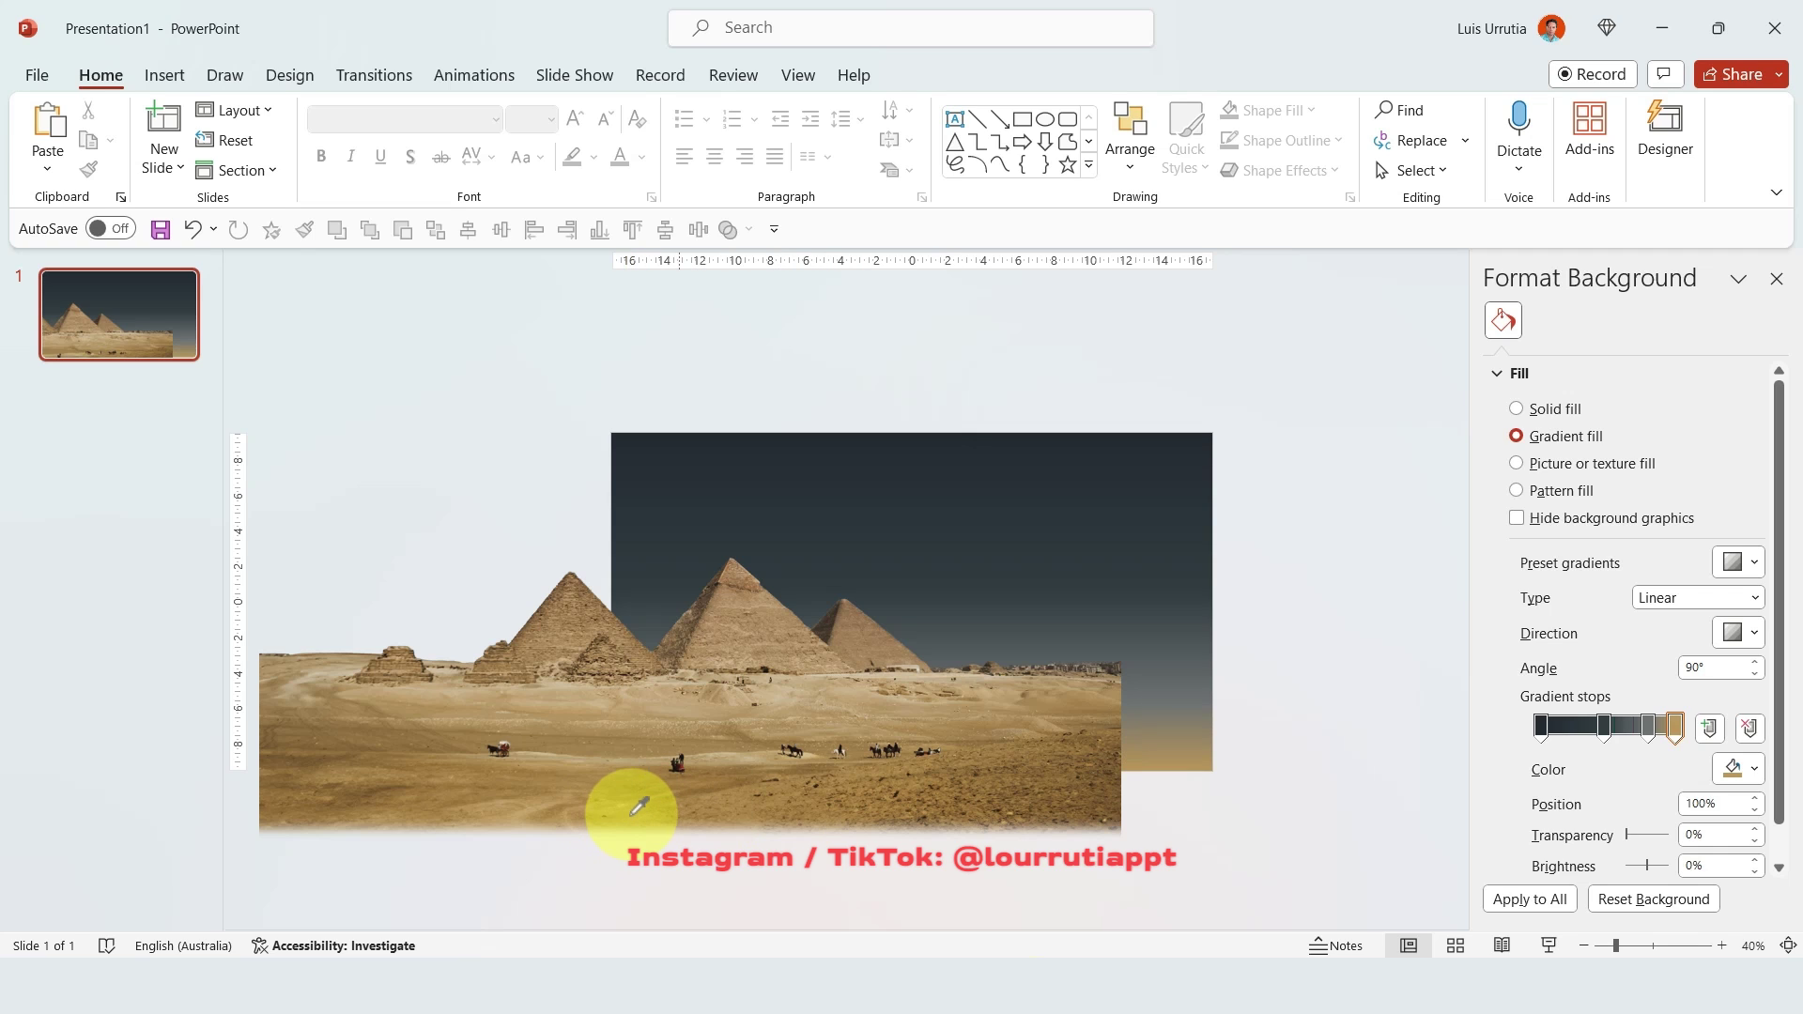
Move the gradient stops to 38%, 62% and 85%, and slide the photo right to recentre it.
{"action": "left_click_drag", "start_coordinate": [1593, 731], "coordinate": [1594, 733]}
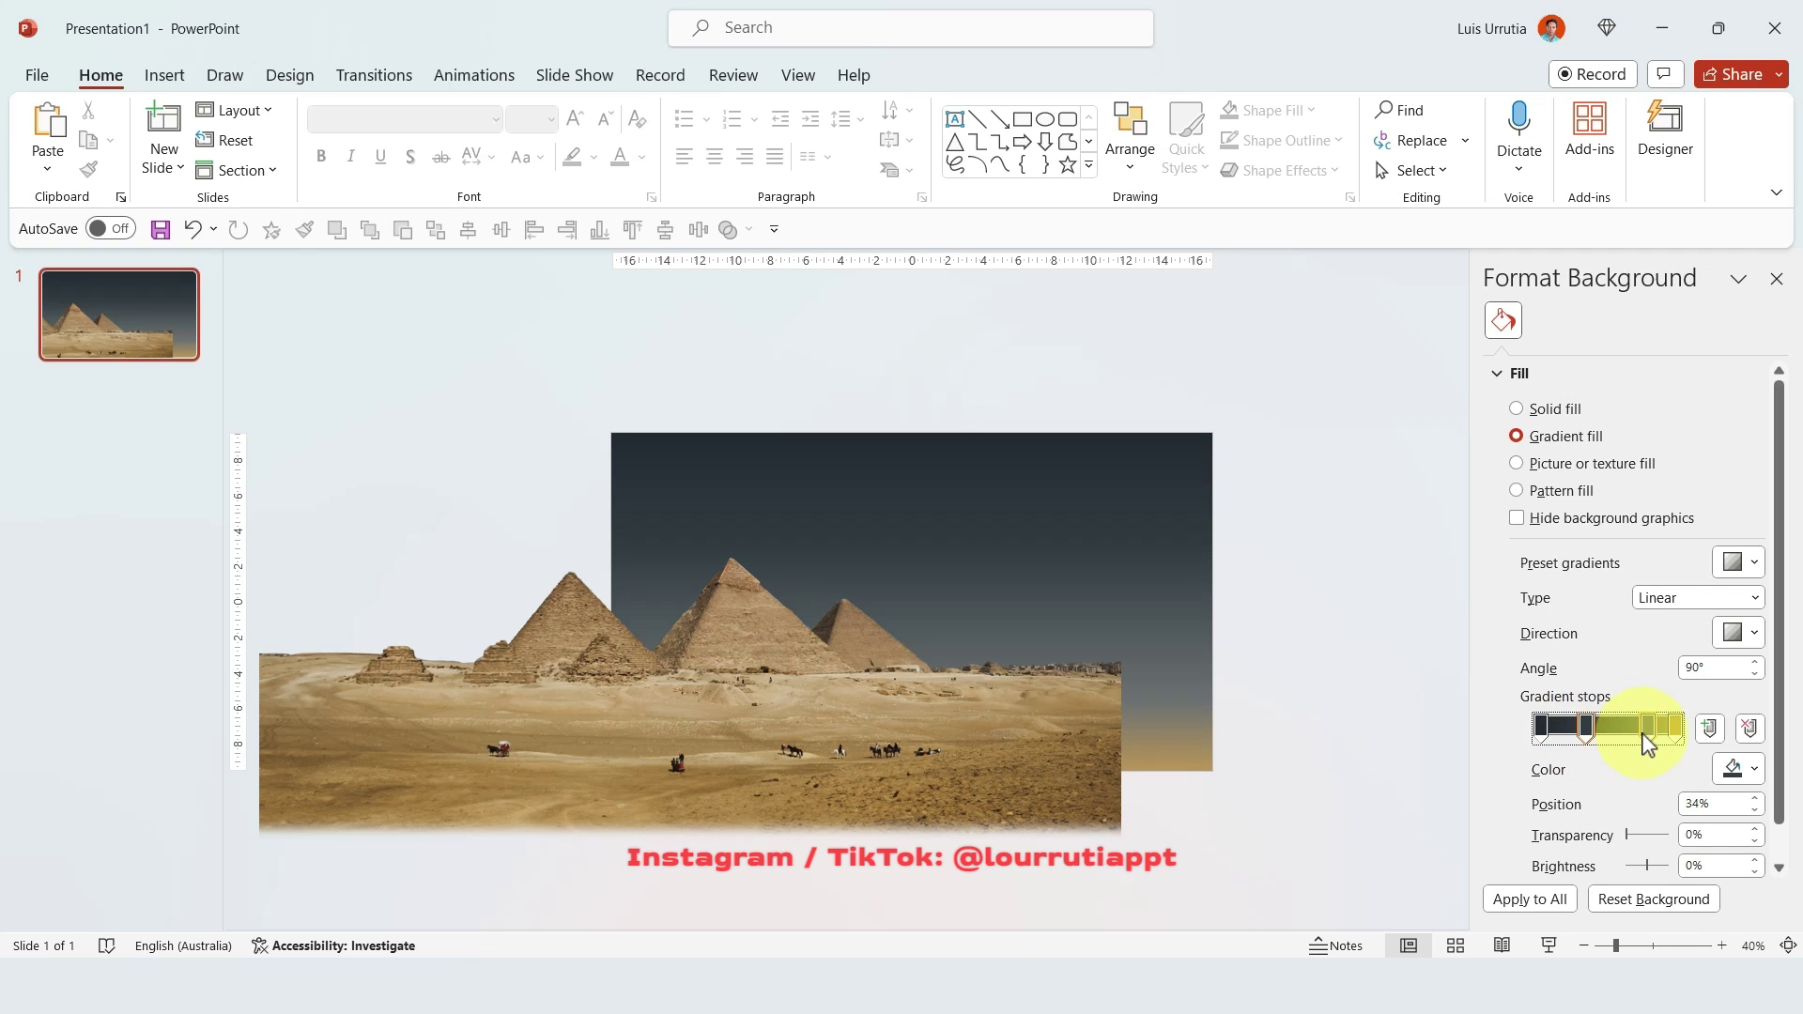
{"action": "left_click_drag", "start_coordinate": [1631, 740], "coordinate": [1626, 741]}
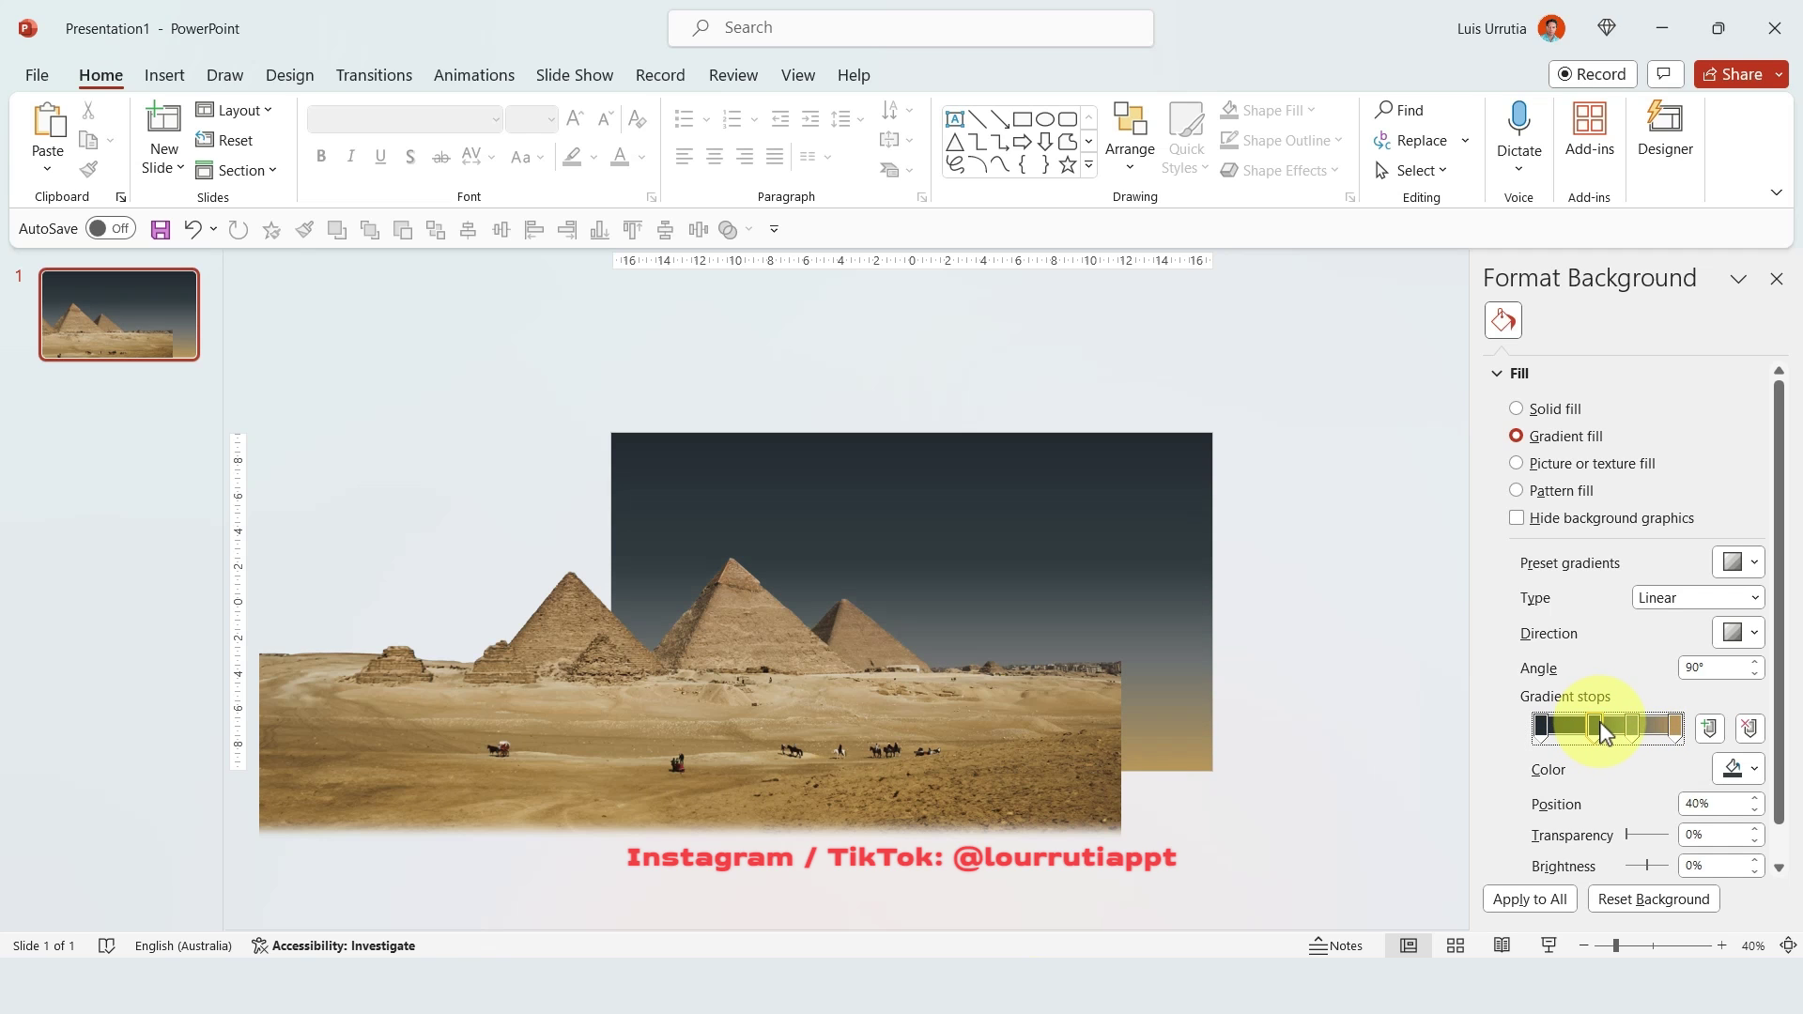
{"action": "left_click_drag", "start_coordinate": [1668, 742], "coordinate": [1654, 743]}
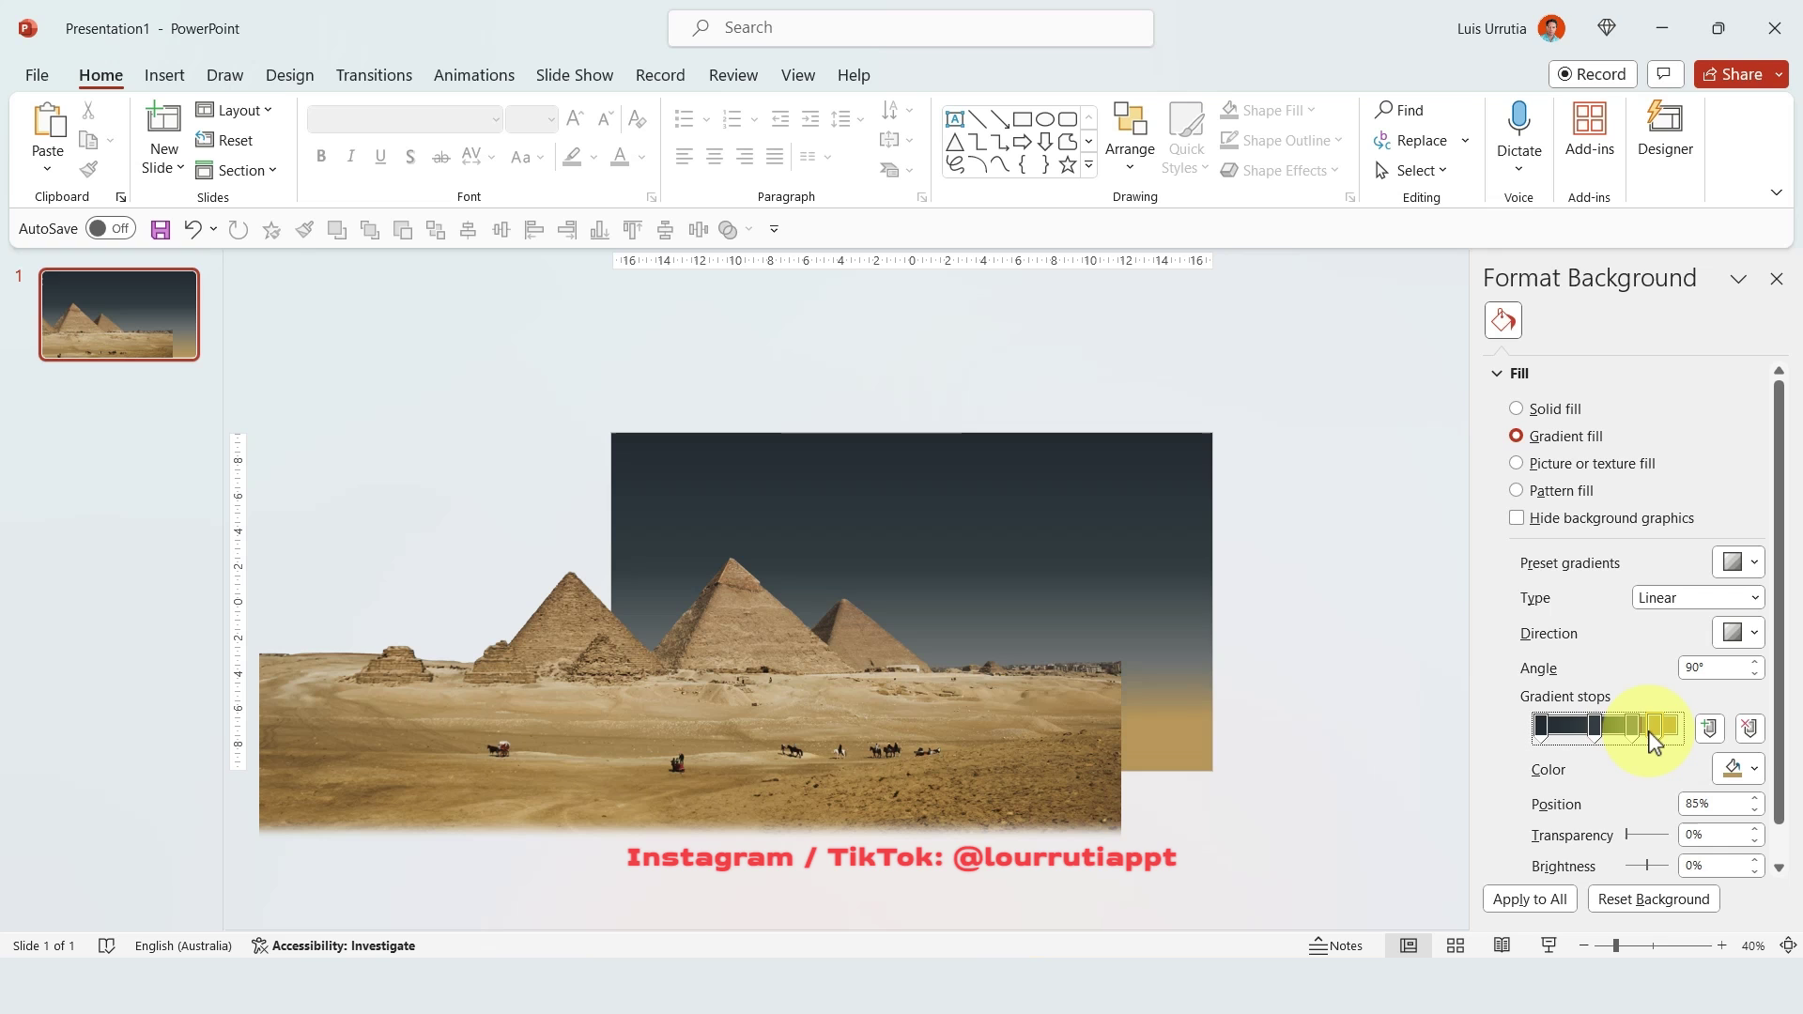
{"action": "left_click_drag", "start_coordinate": [1027, 701], "coordinate": [1085, 713]}
Crop the photo's left and right sides to the slide edges, leaving it 33.87 cm wide.
{"action": "scroll", "coordinate": [1646, 843], "scroll_direction": "up", "scroll_amount": 2}
{"action": "left_click", "coordinate": [965, 79]}
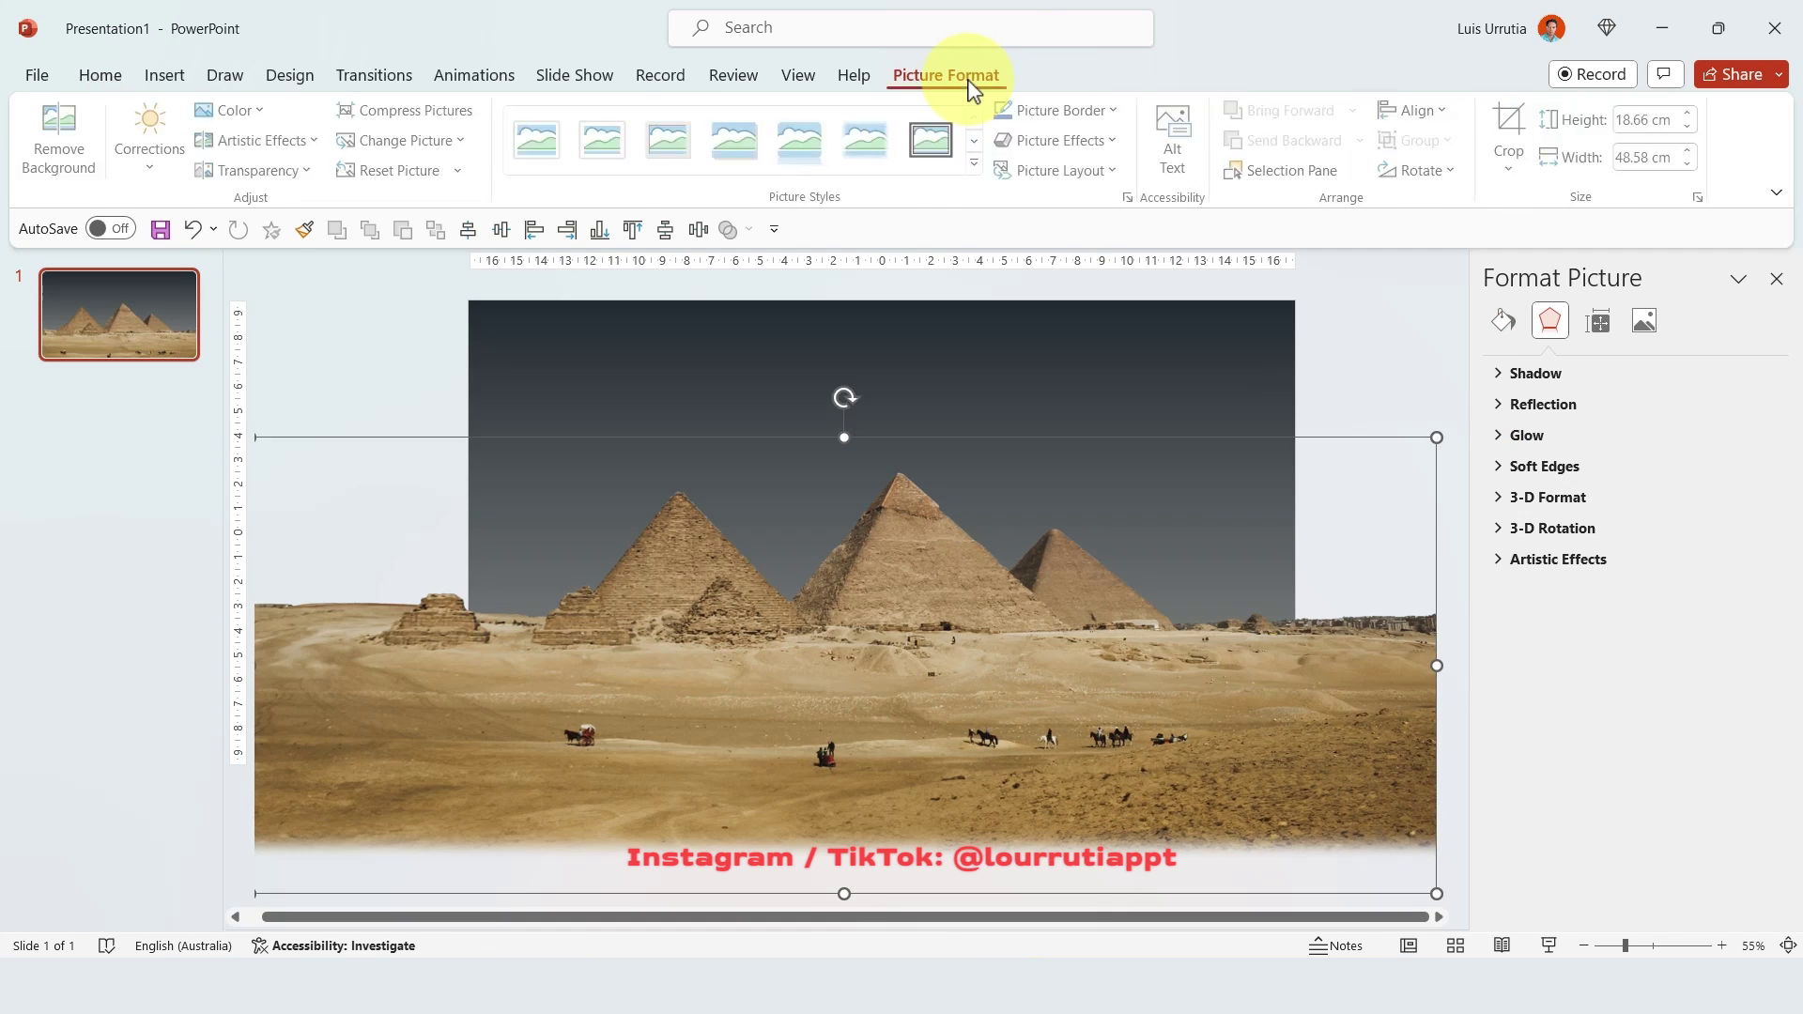
{"action": "left_click", "coordinate": [1510, 117]}
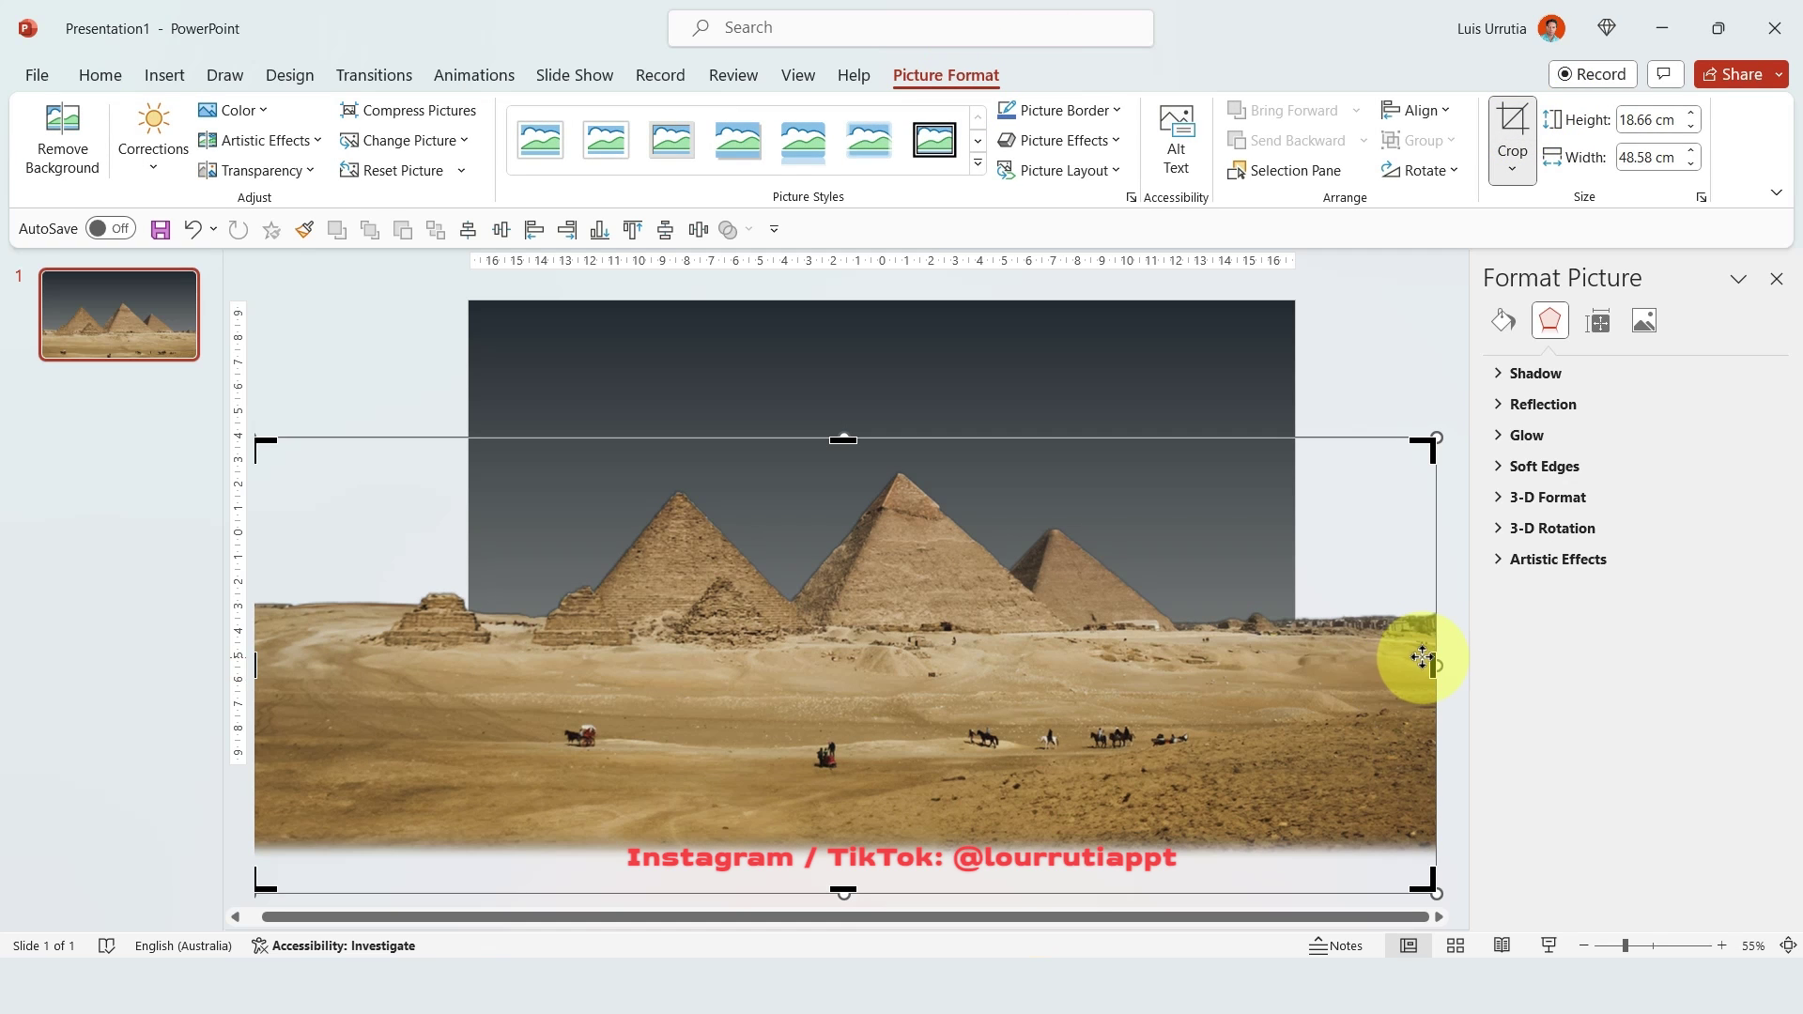
{"action": "left_click_drag", "start_coordinate": [1433, 660], "coordinate": [1299, 642]}
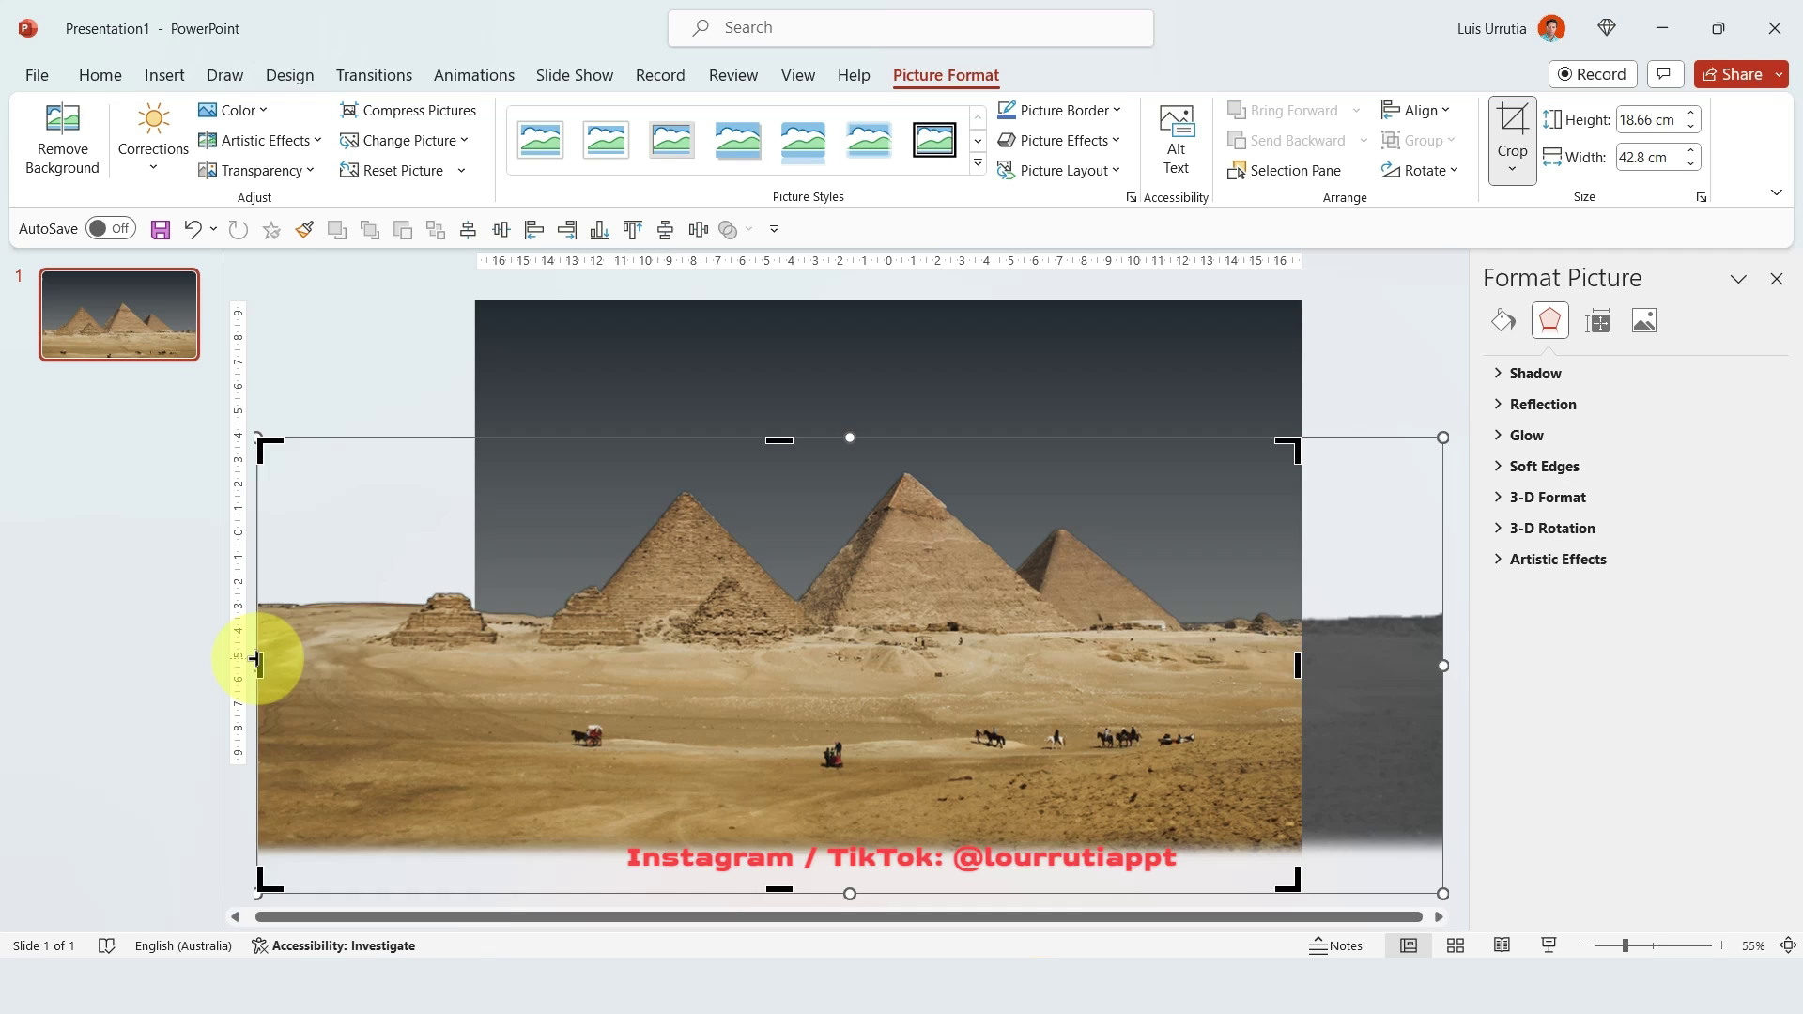
{"action": "left_click_drag", "start_coordinate": [255, 663], "coordinate": [480, 631]}
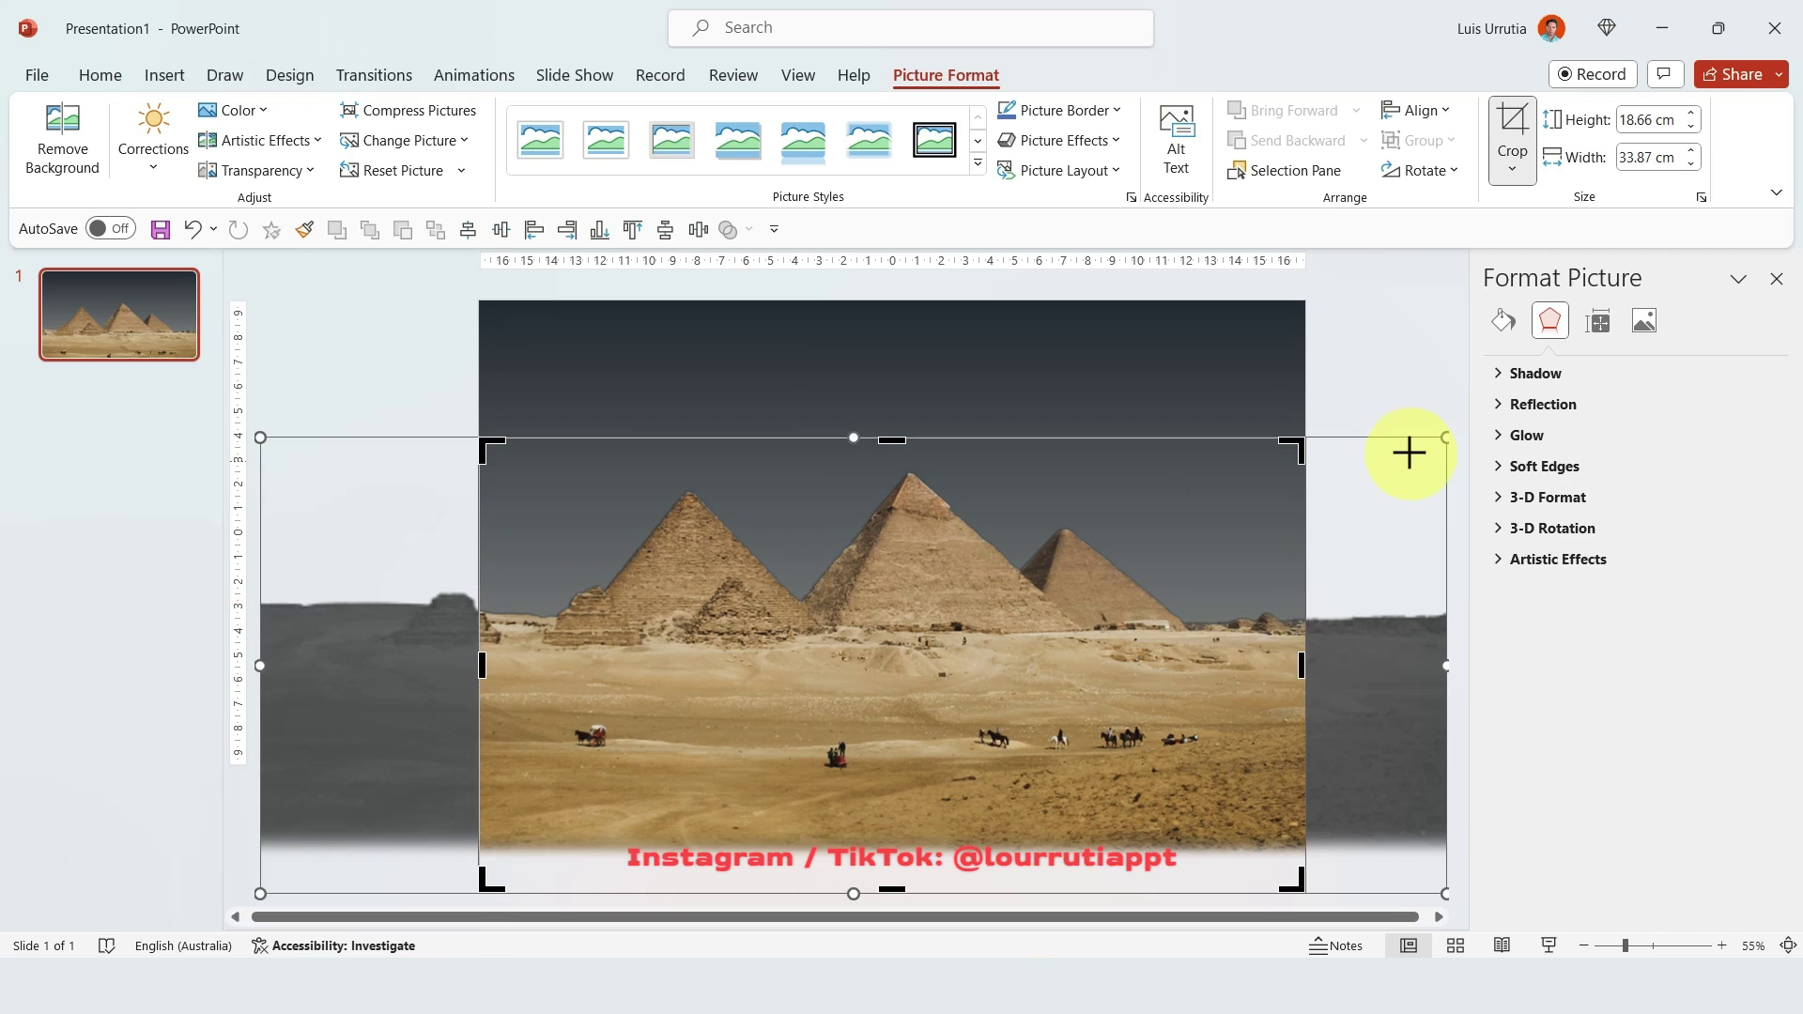
{"action": "left_click", "coordinate": [1408, 375]}
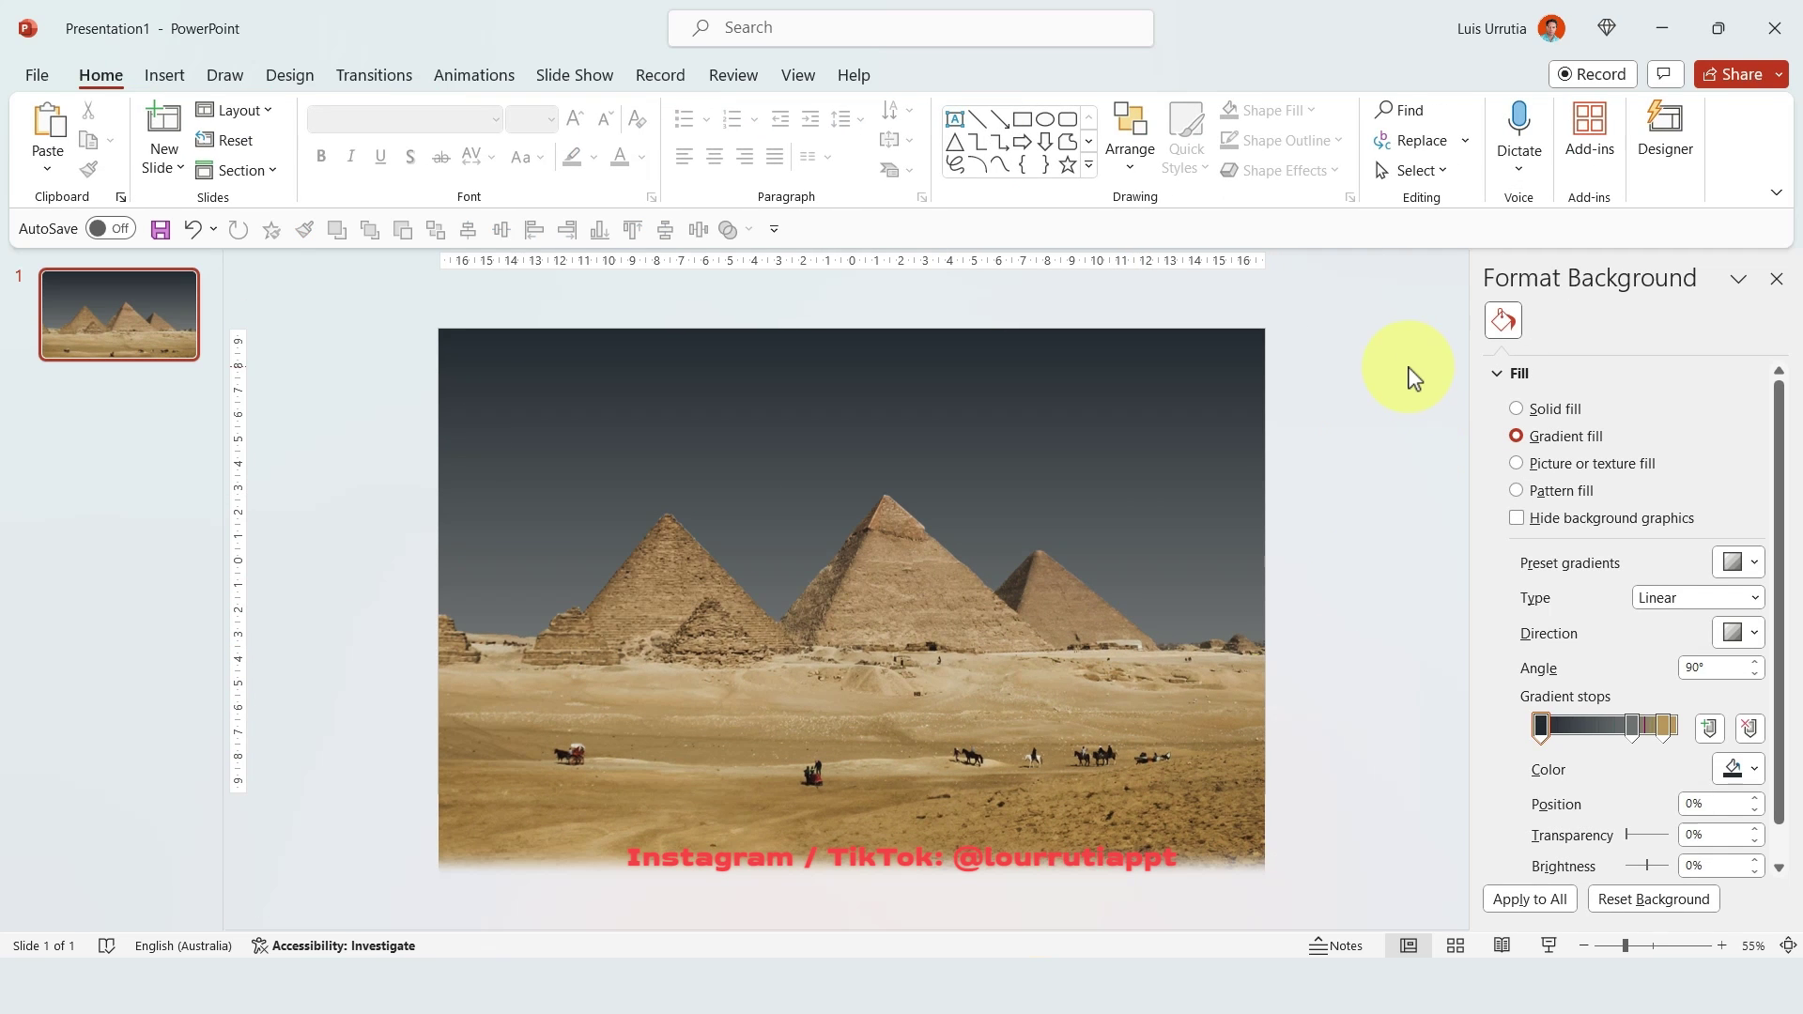
Add a text box near the slide top reading THE GREAT.
{"action": "left_click", "coordinate": [174, 82]}
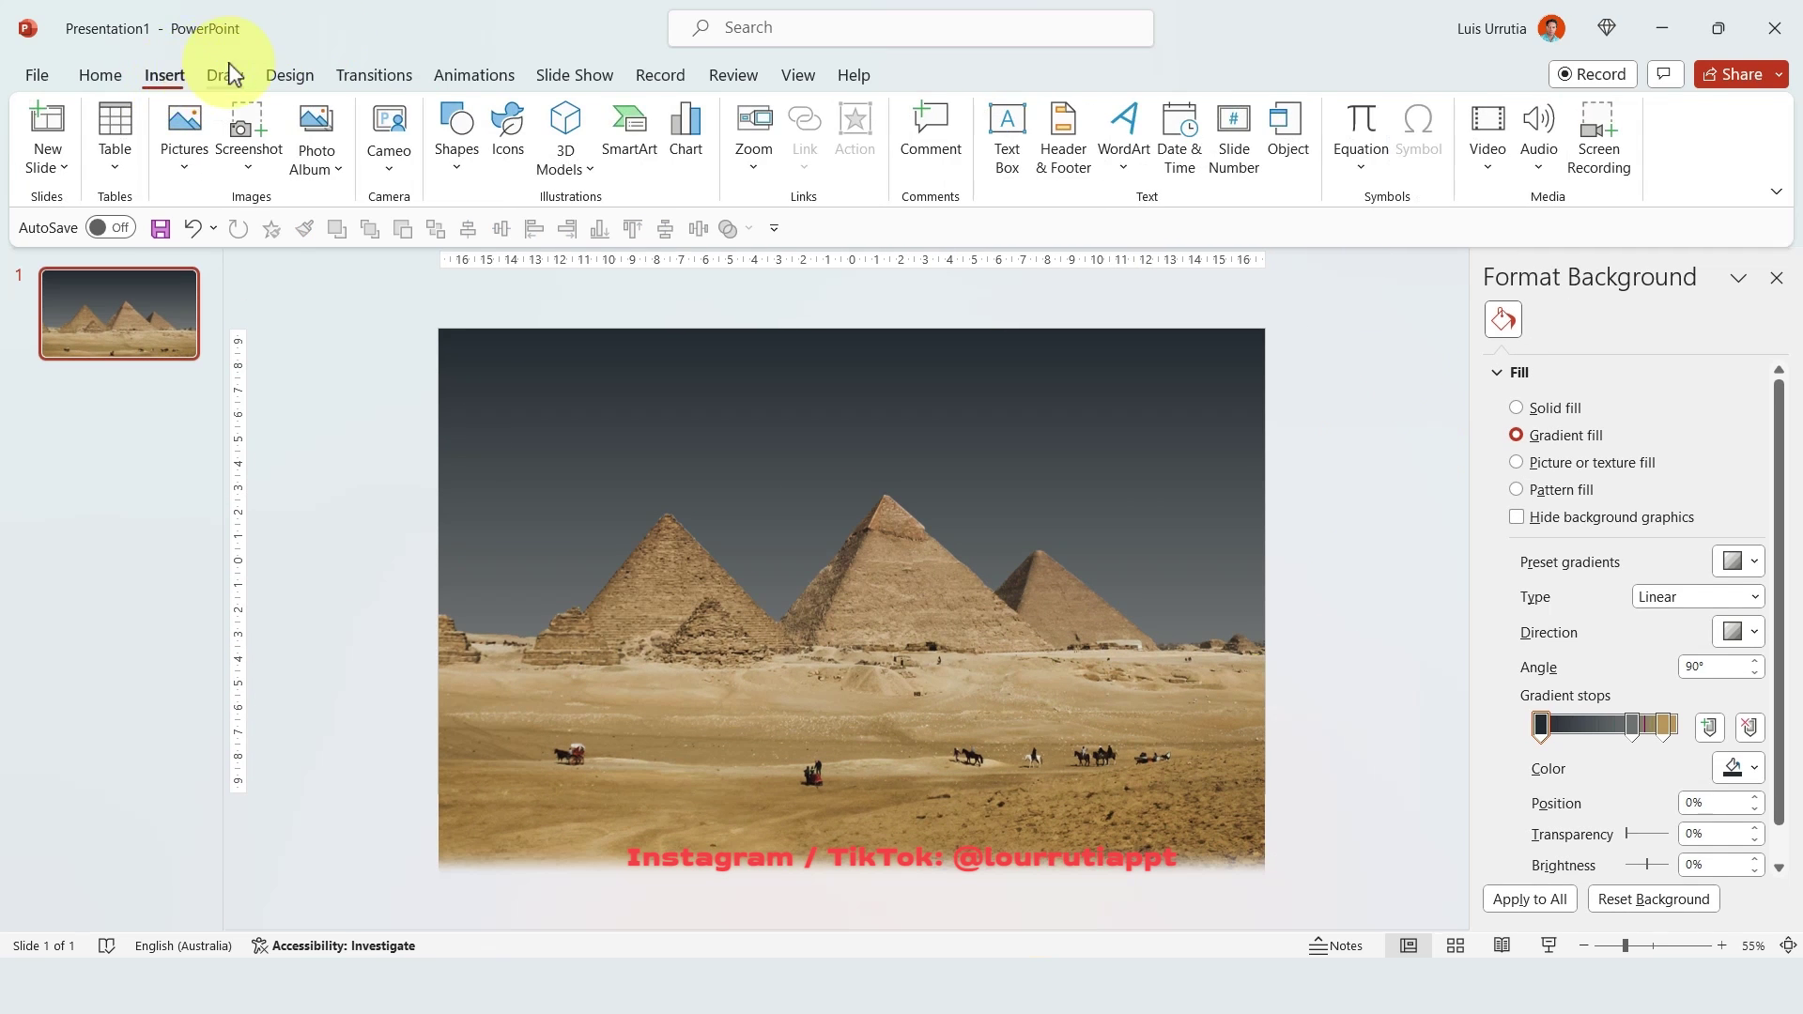
{"action": "left_click", "coordinate": [1007, 141]}
{"action": "left_click", "coordinate": [778, 415]}
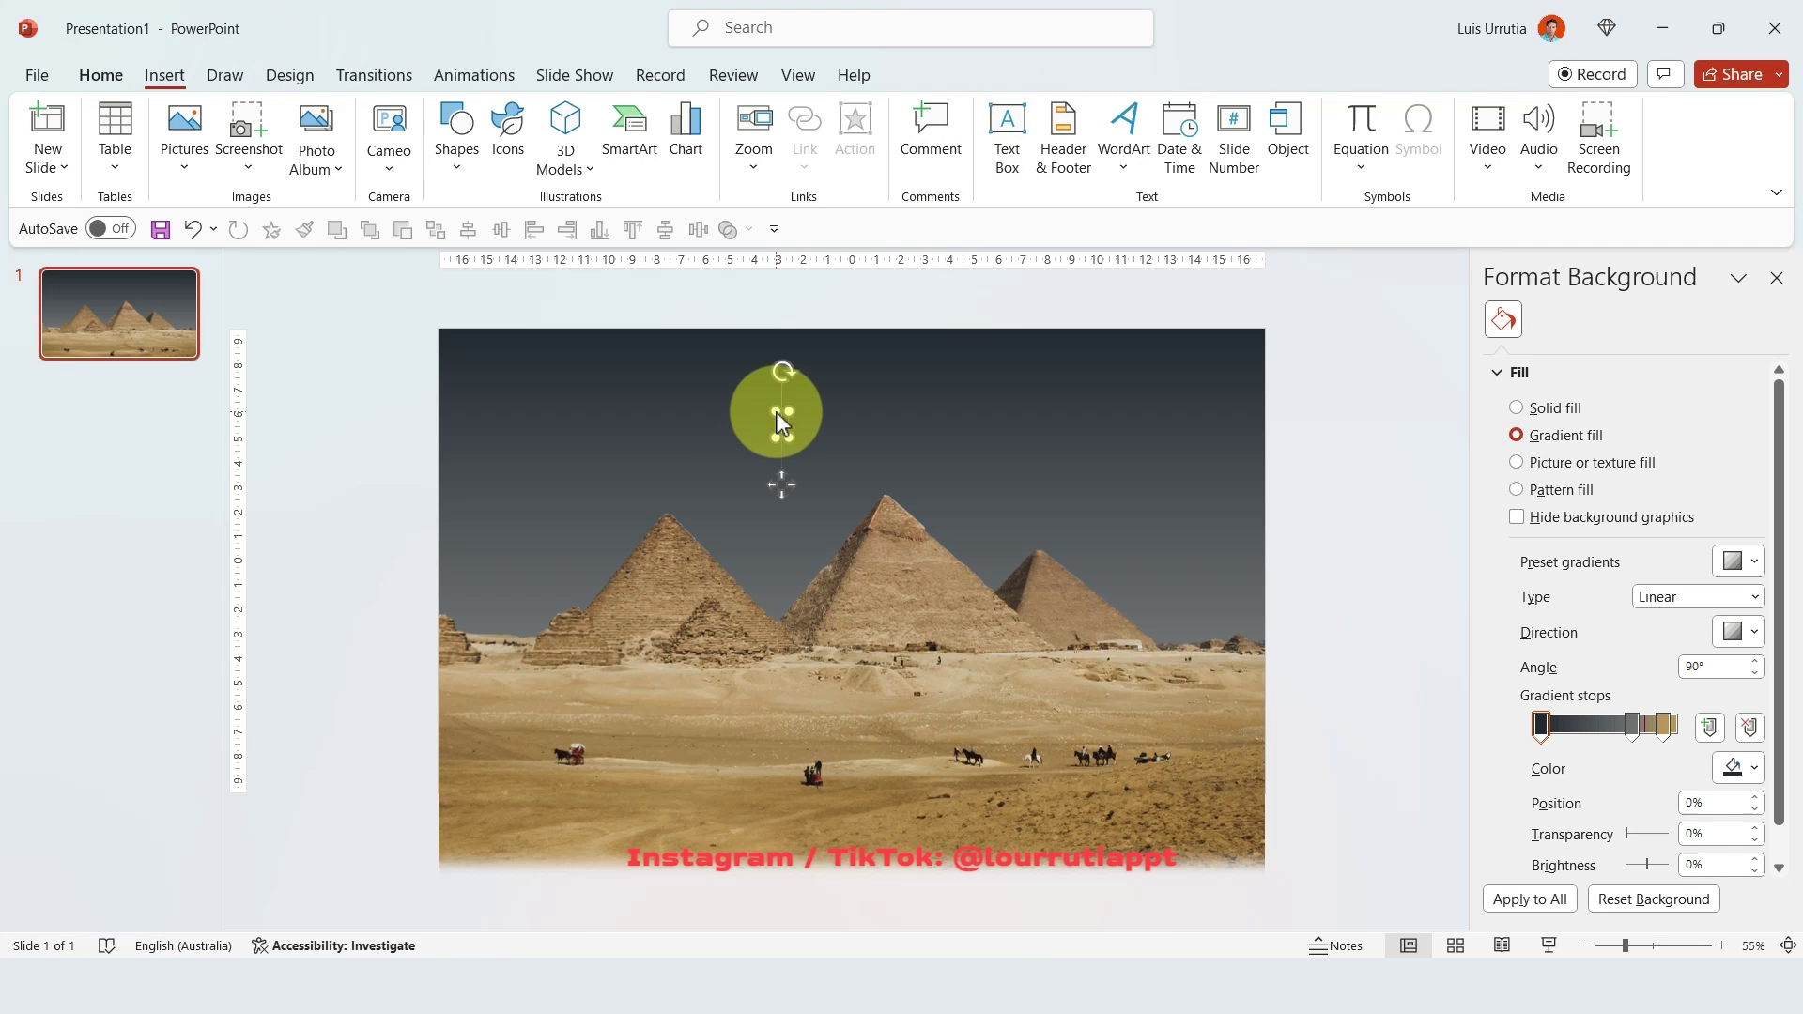
{"action": "type", "text": "HE GREAT"}
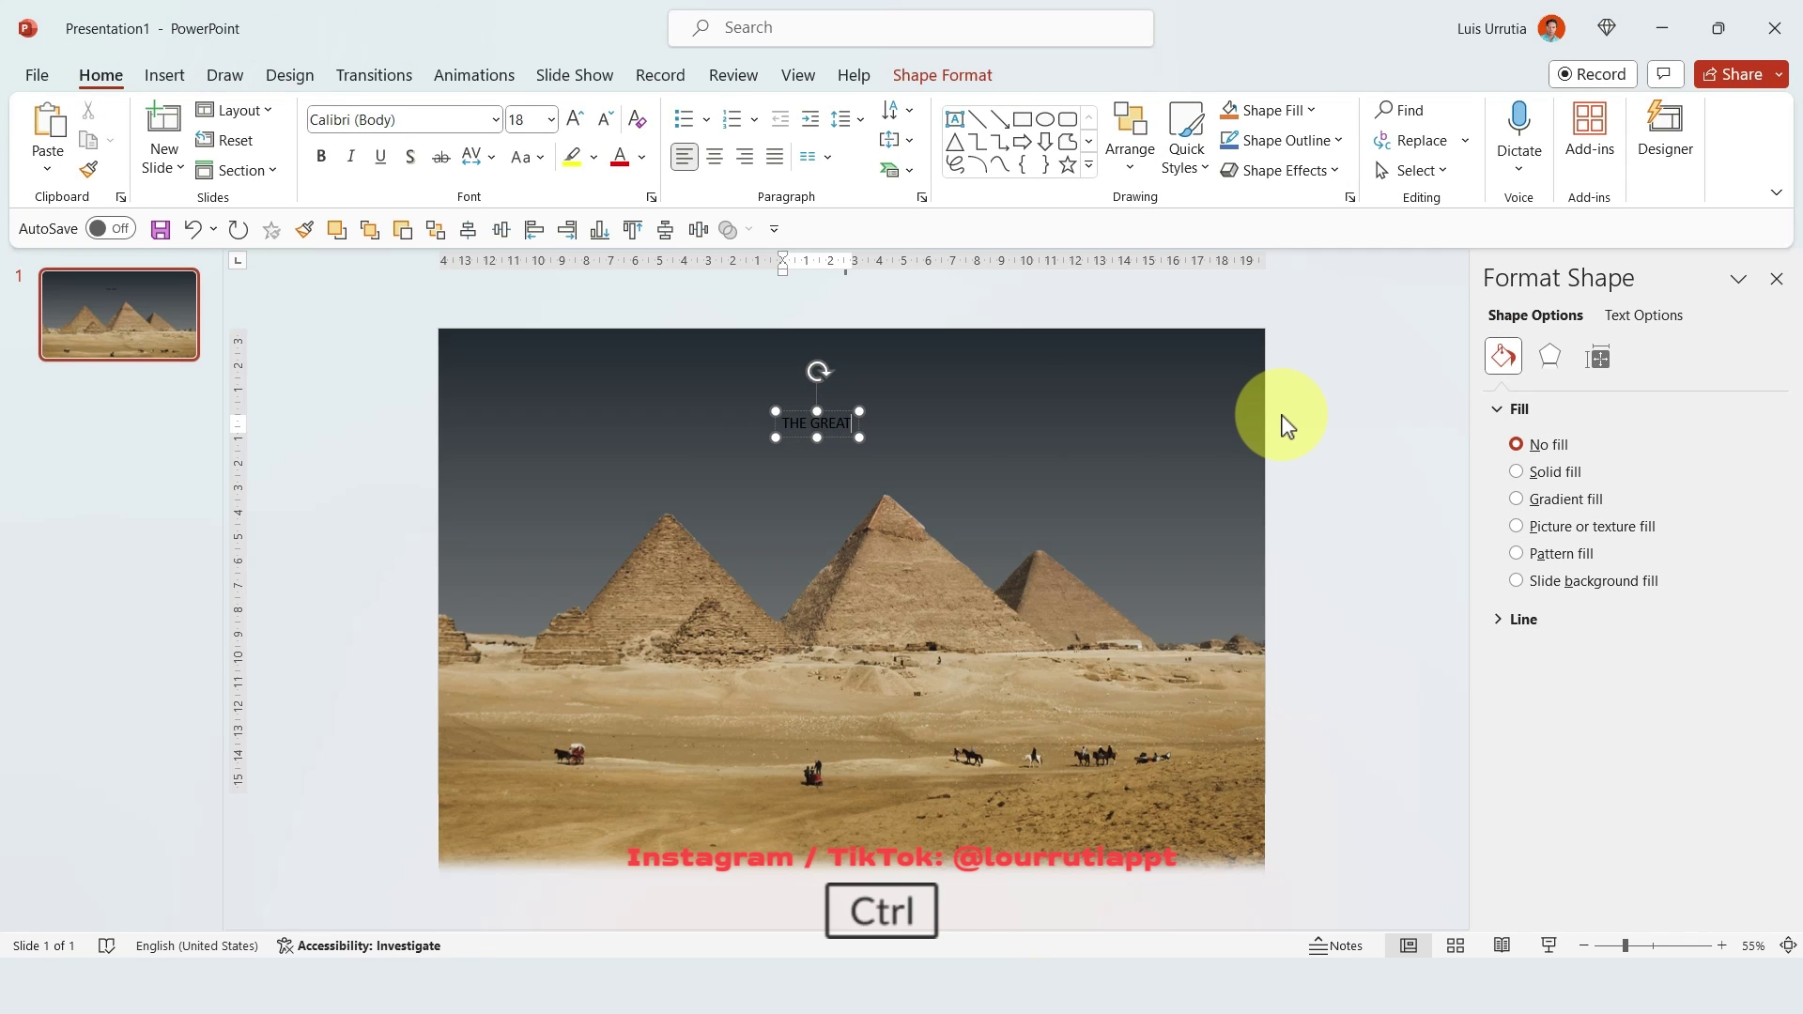
Set the THE GREAT heading in Bebas Neue font, coloured white.
{"action": "key", "text": "ctrl+a"}
{"action": "left_click", "coordinate": [349, 121]}
{"action": "type", "text": "B"}
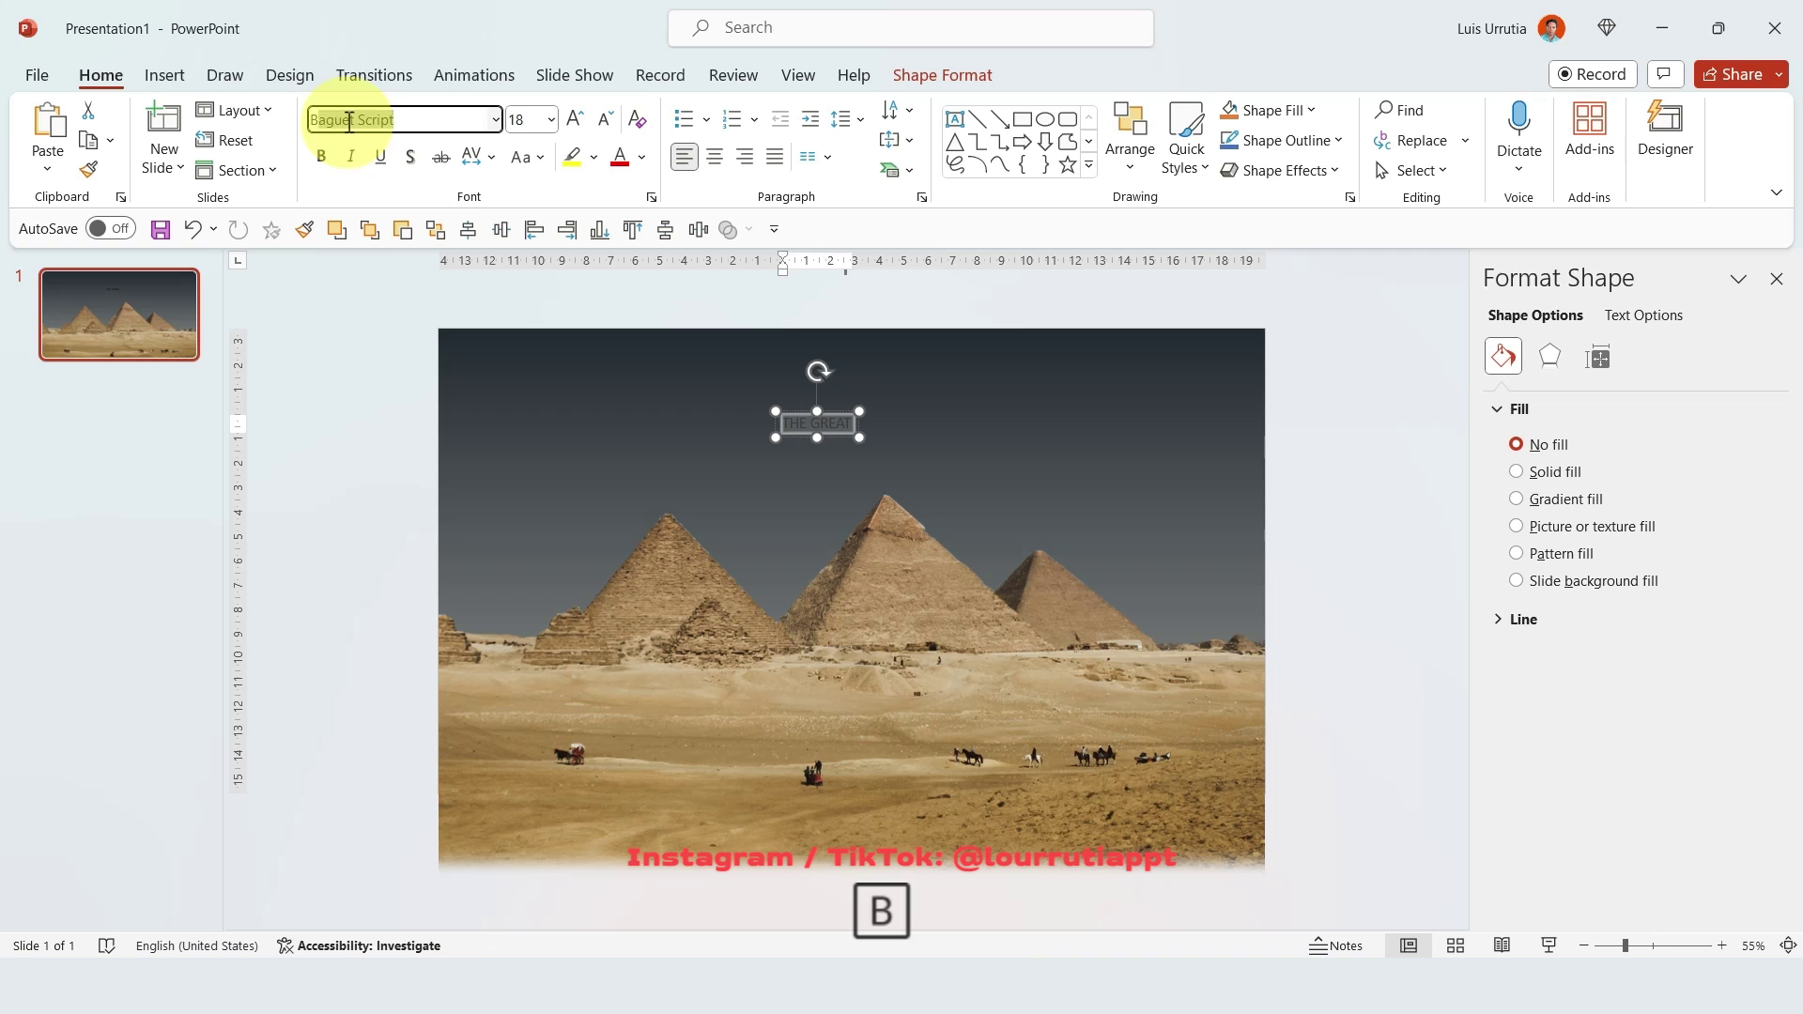
{"action": "type", "text": "ebas"}
{"action": "key", "text": "Return"}
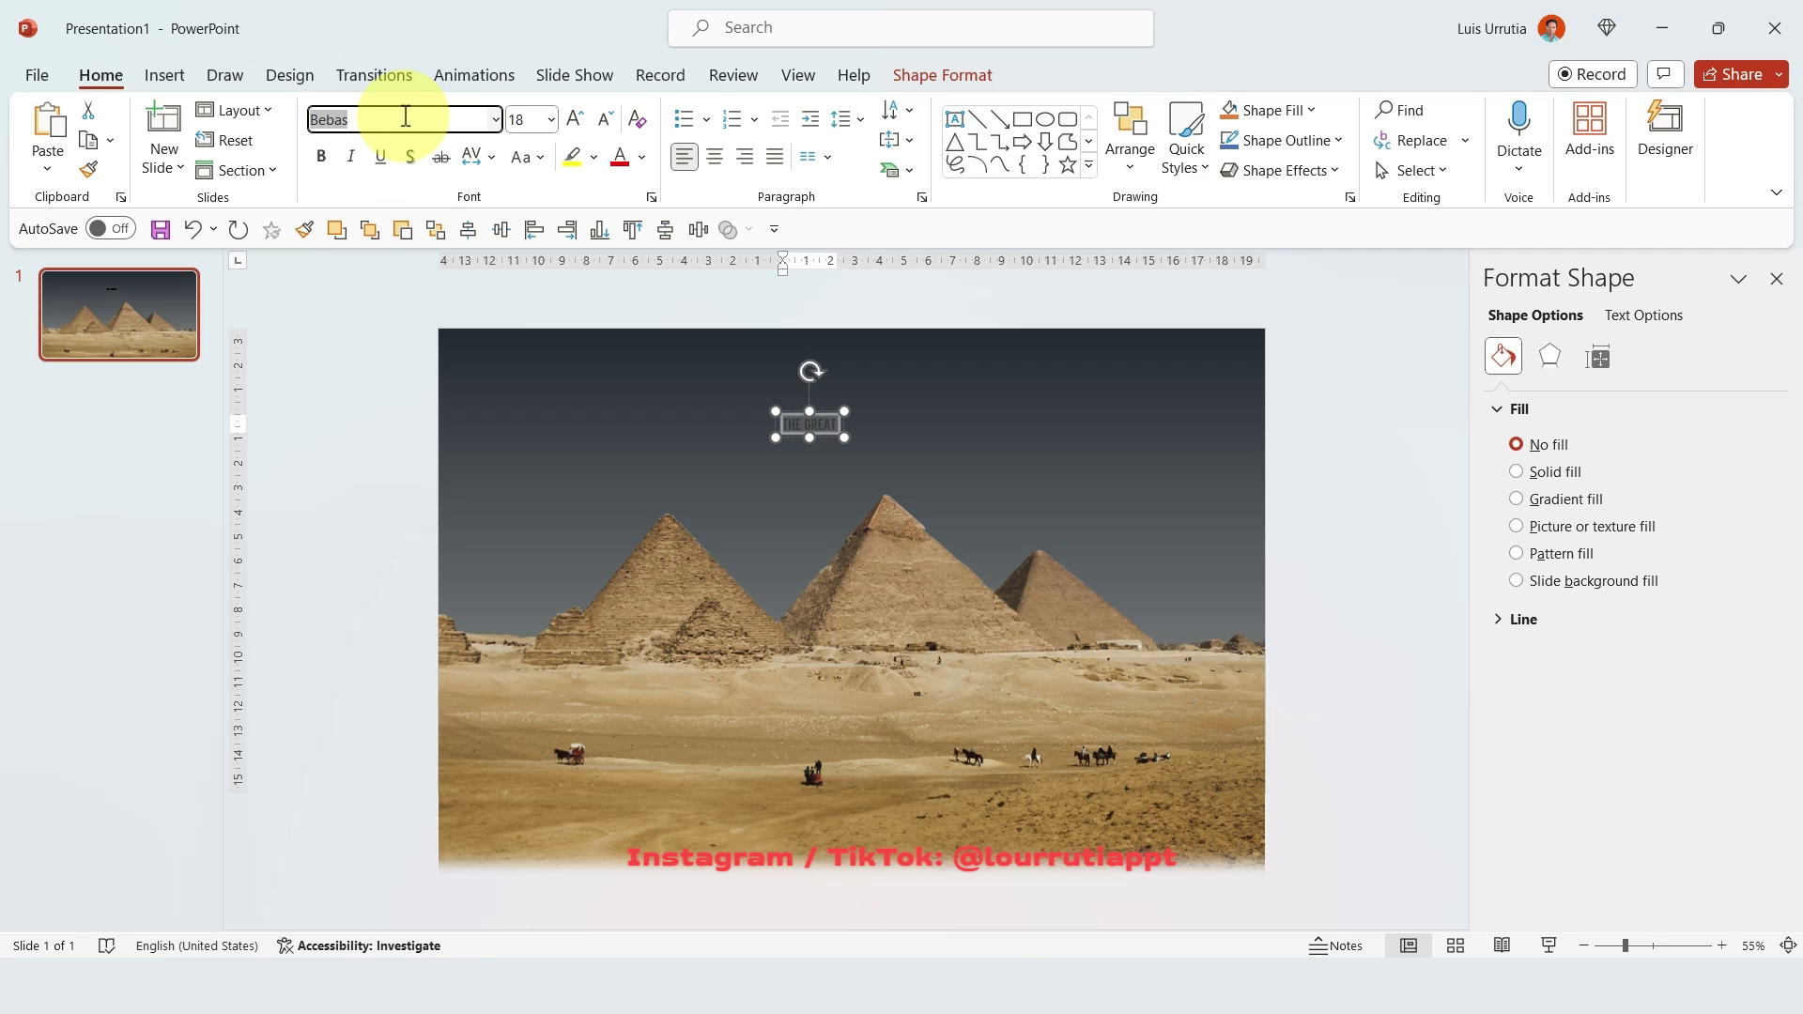
{"action": "type", "text": "Bebas Neue"}
{"action": "key", "text": "Return"}
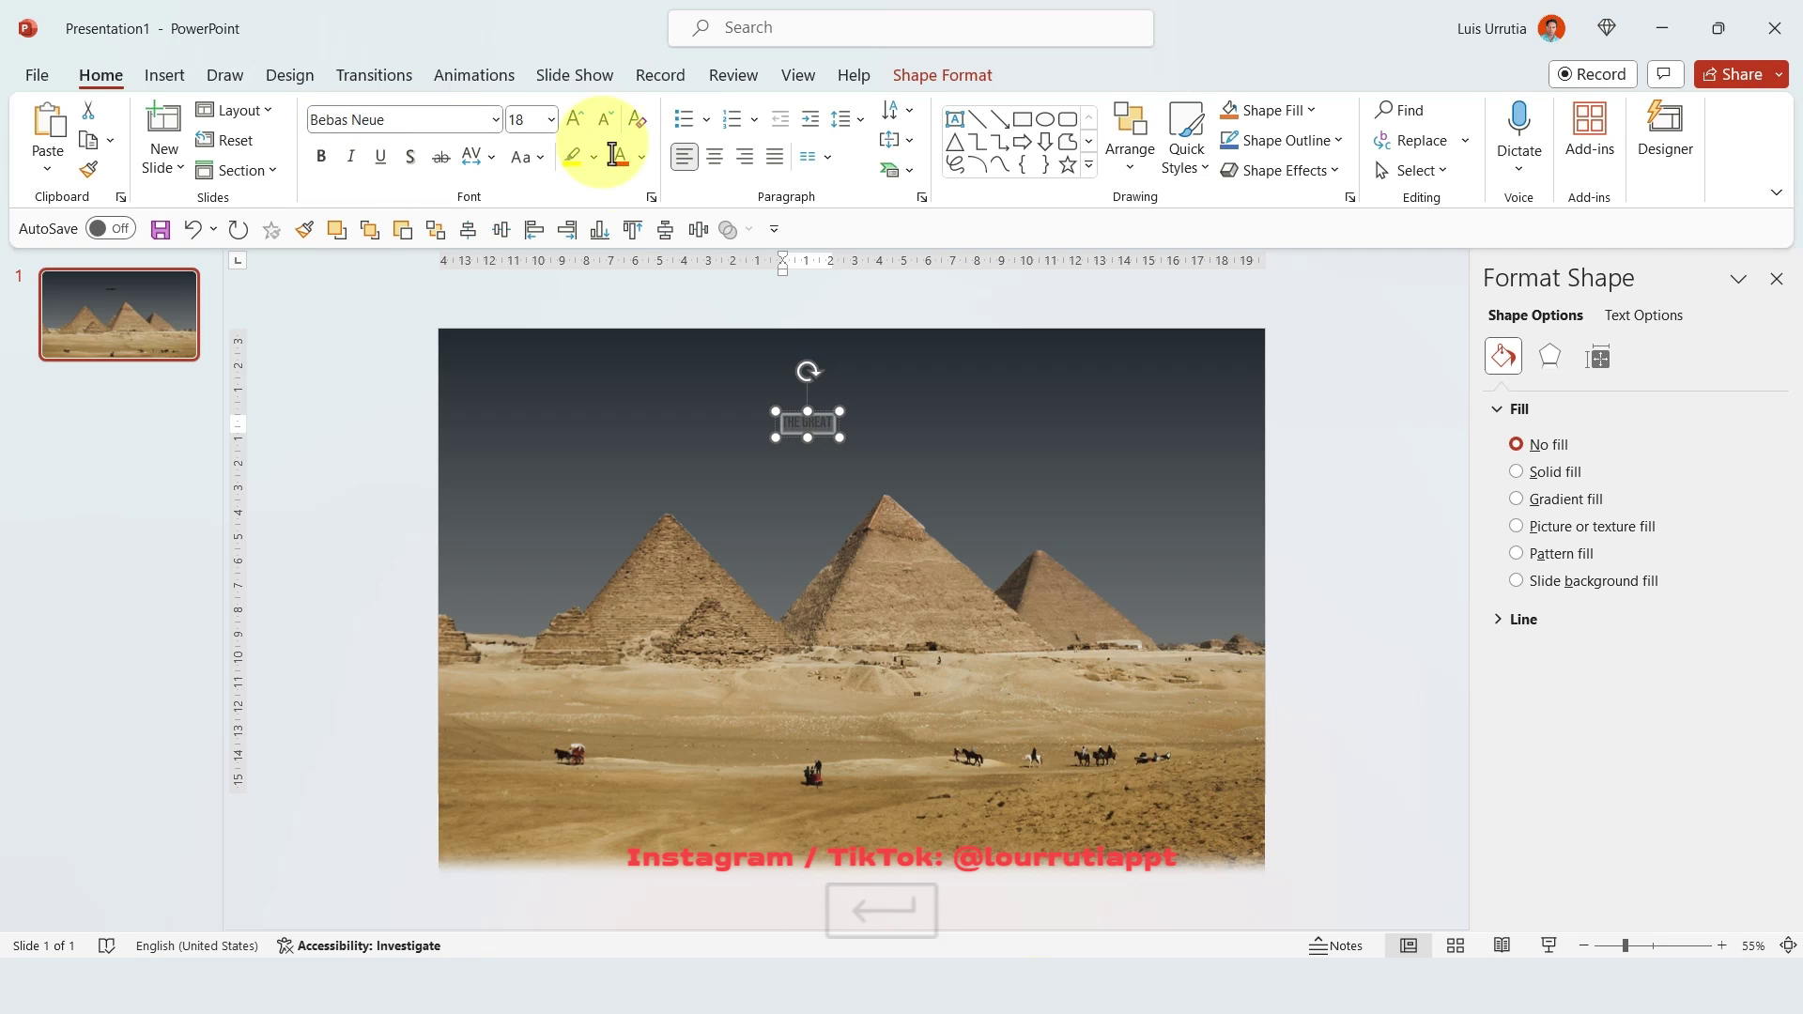
{"action": "left_click", "coordinate": [641, 157]}
{"action": "left_click", "coordinate": [624, 209]}
Enlarge the heading to 60 pt, centre its text, and centre the box horizontally on the slide.
{"action": "left_click", "coordinate": [576, 118]}
{"action": "left_click", "coordinate": [576, 118]}
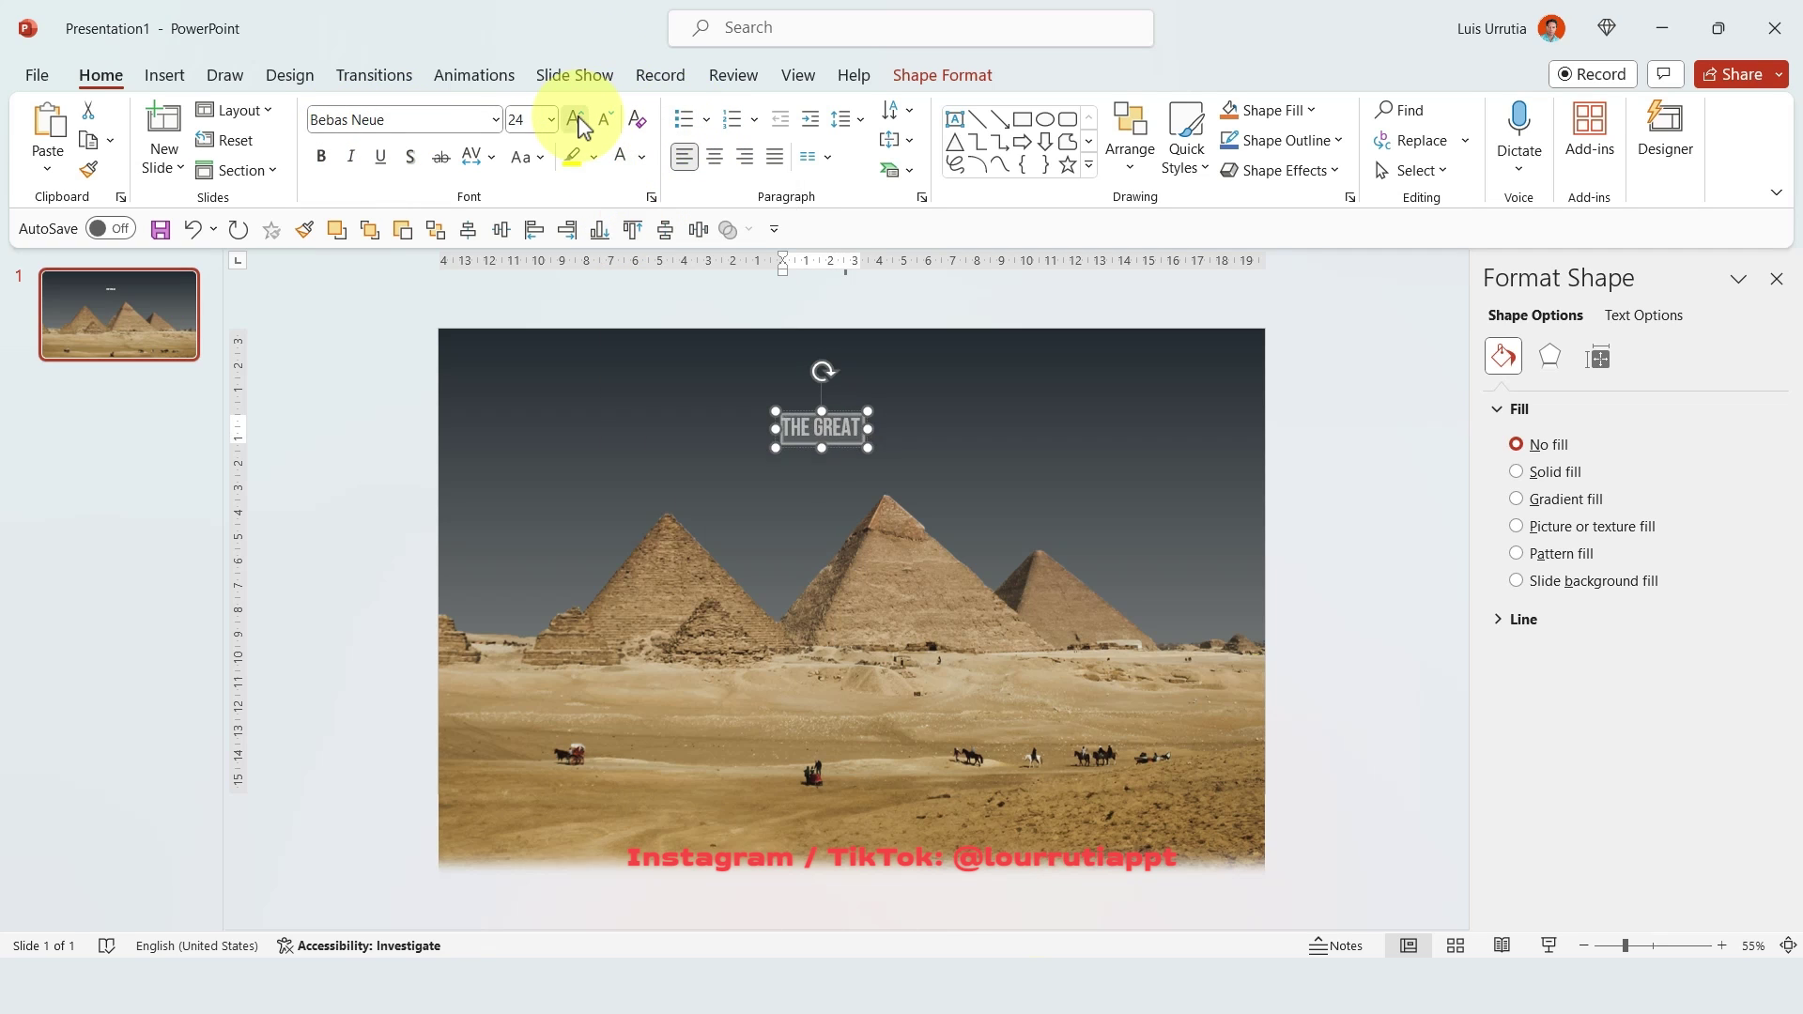
{"action": "left_click", "coordinate": [576, 119]}
{"action": "left_click", "coordinate": [576, 118]}
{"action": "left_click", "coordinate": [576, 118]}
{"action": "left_click", "coordinate": [576, 118]}
{"action": "left_click", "coordinate": [576, 118]}
{"action": "left_click", "coordinate": [576, 118]}
{"action": "left_click", "coordinate": [714, 156]}
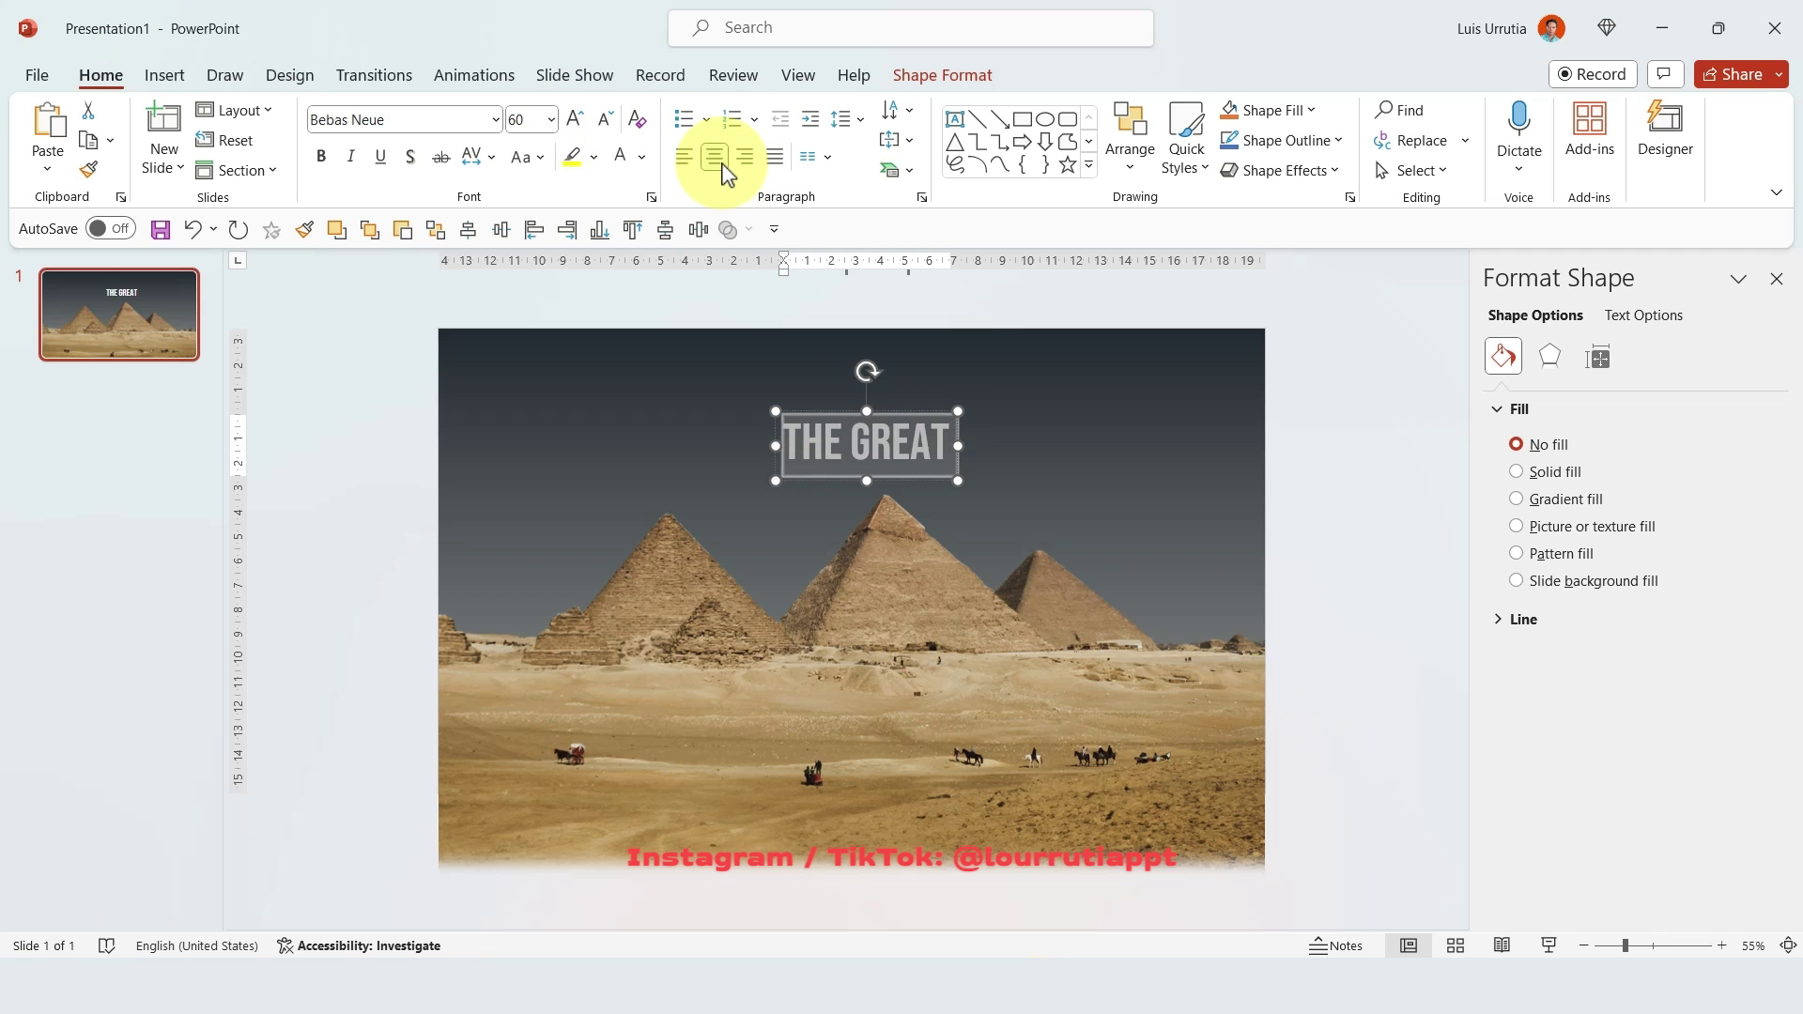
{"action": "left_click", "coordinate": [576, 118]}
{"action": "left_click", "coordinate": [576, 118]}
{"action": "left_click", "coordinate": [944, 77]}
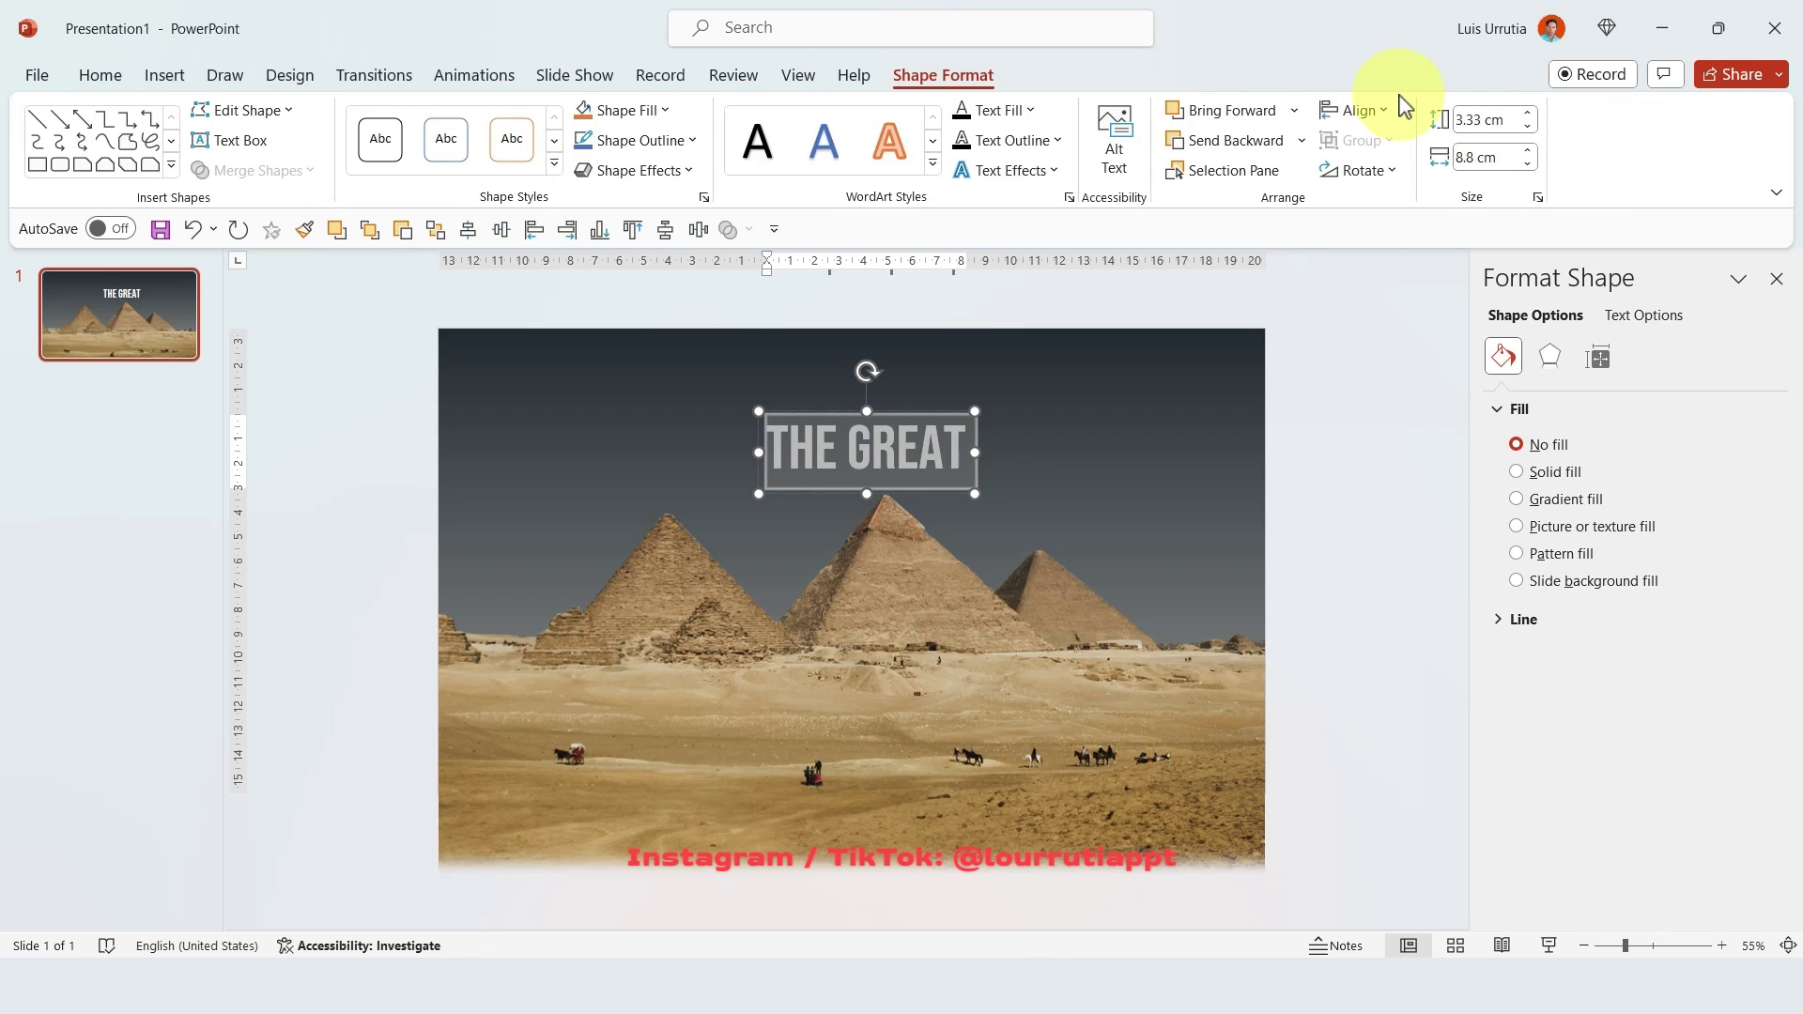
{"action": "left_click", "coordinate": [1360, 110]}
{"action": "left_click", "coordinate": [1437, 174]}
Duplicate the heading and change its text to PYRAMIDS OF GIZA.
{"action": "mouse_move", "coordinate": [914, 413]}
{"action": "left_mouse_down"}
{"action": "mouse_move", "coordinate": [910, 387]}
{"action": "mouse_move", "coordinate": [916, 445]}
{"action": "left_mouse_up"}
{"action": "key", "text": "ctrl+a"}
{"action": "type", "text": "P"}
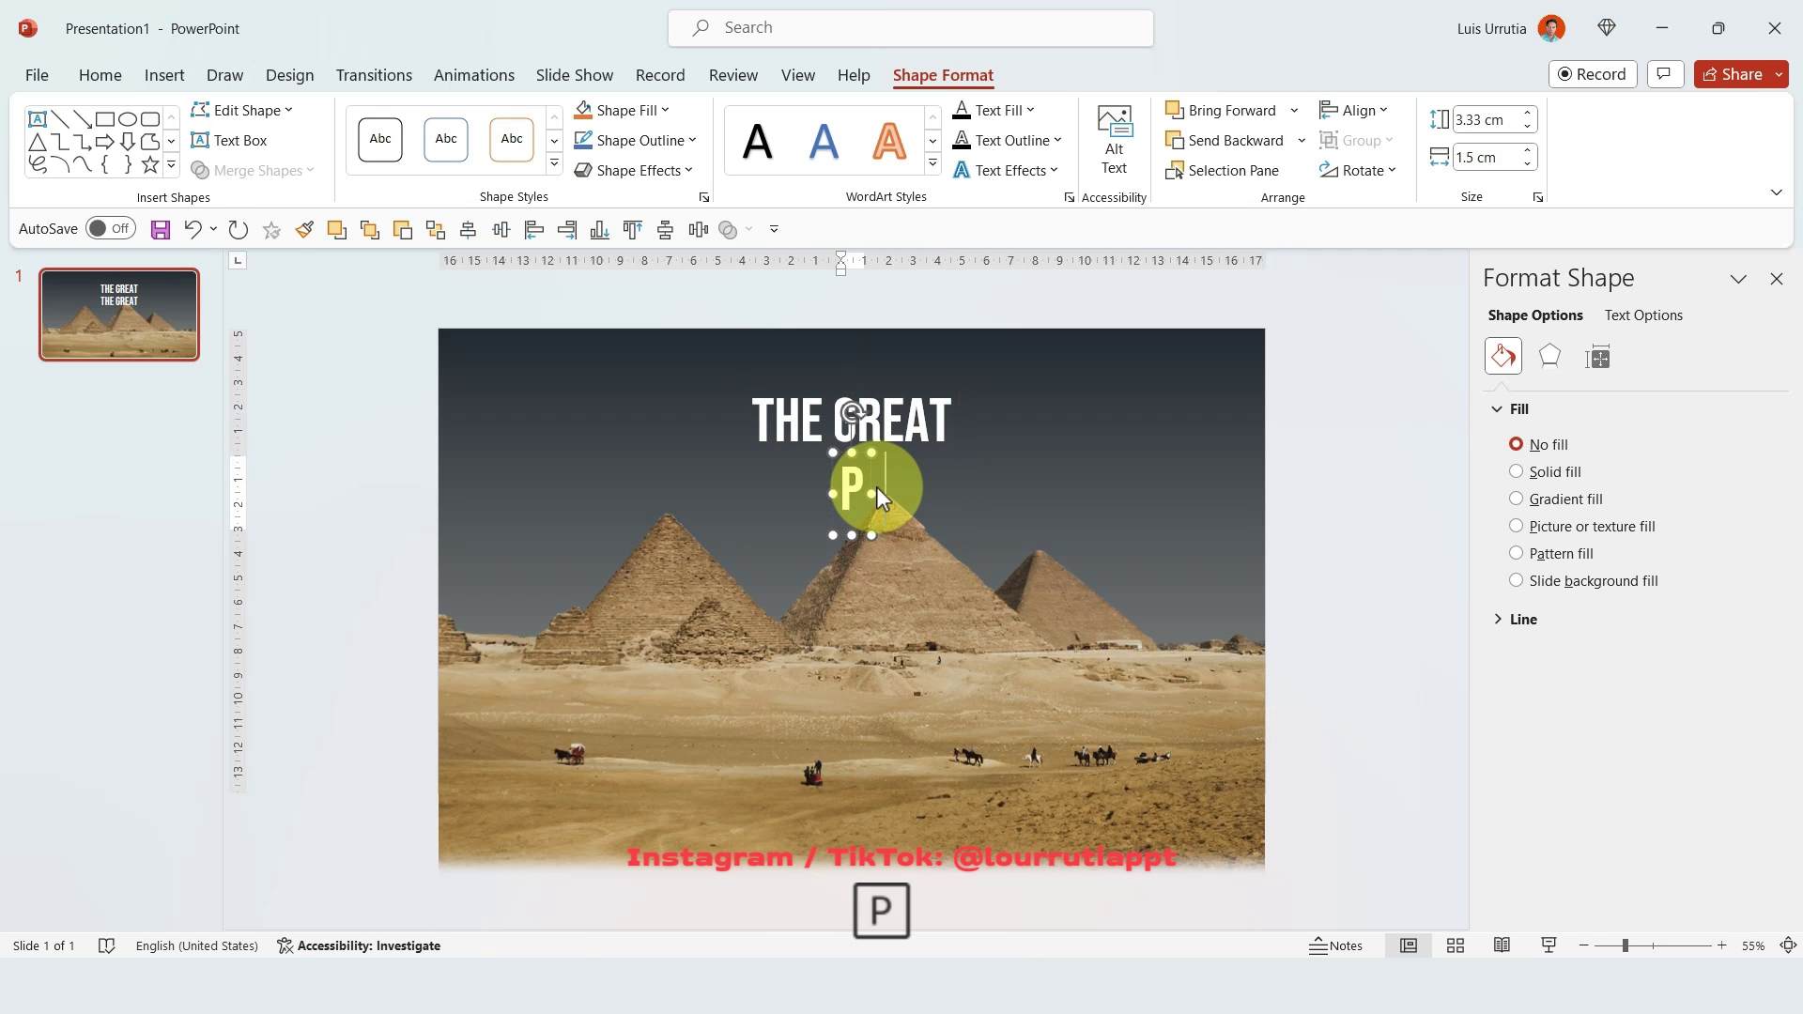
{"action": "type", "text": "YRAMIDS OF"}
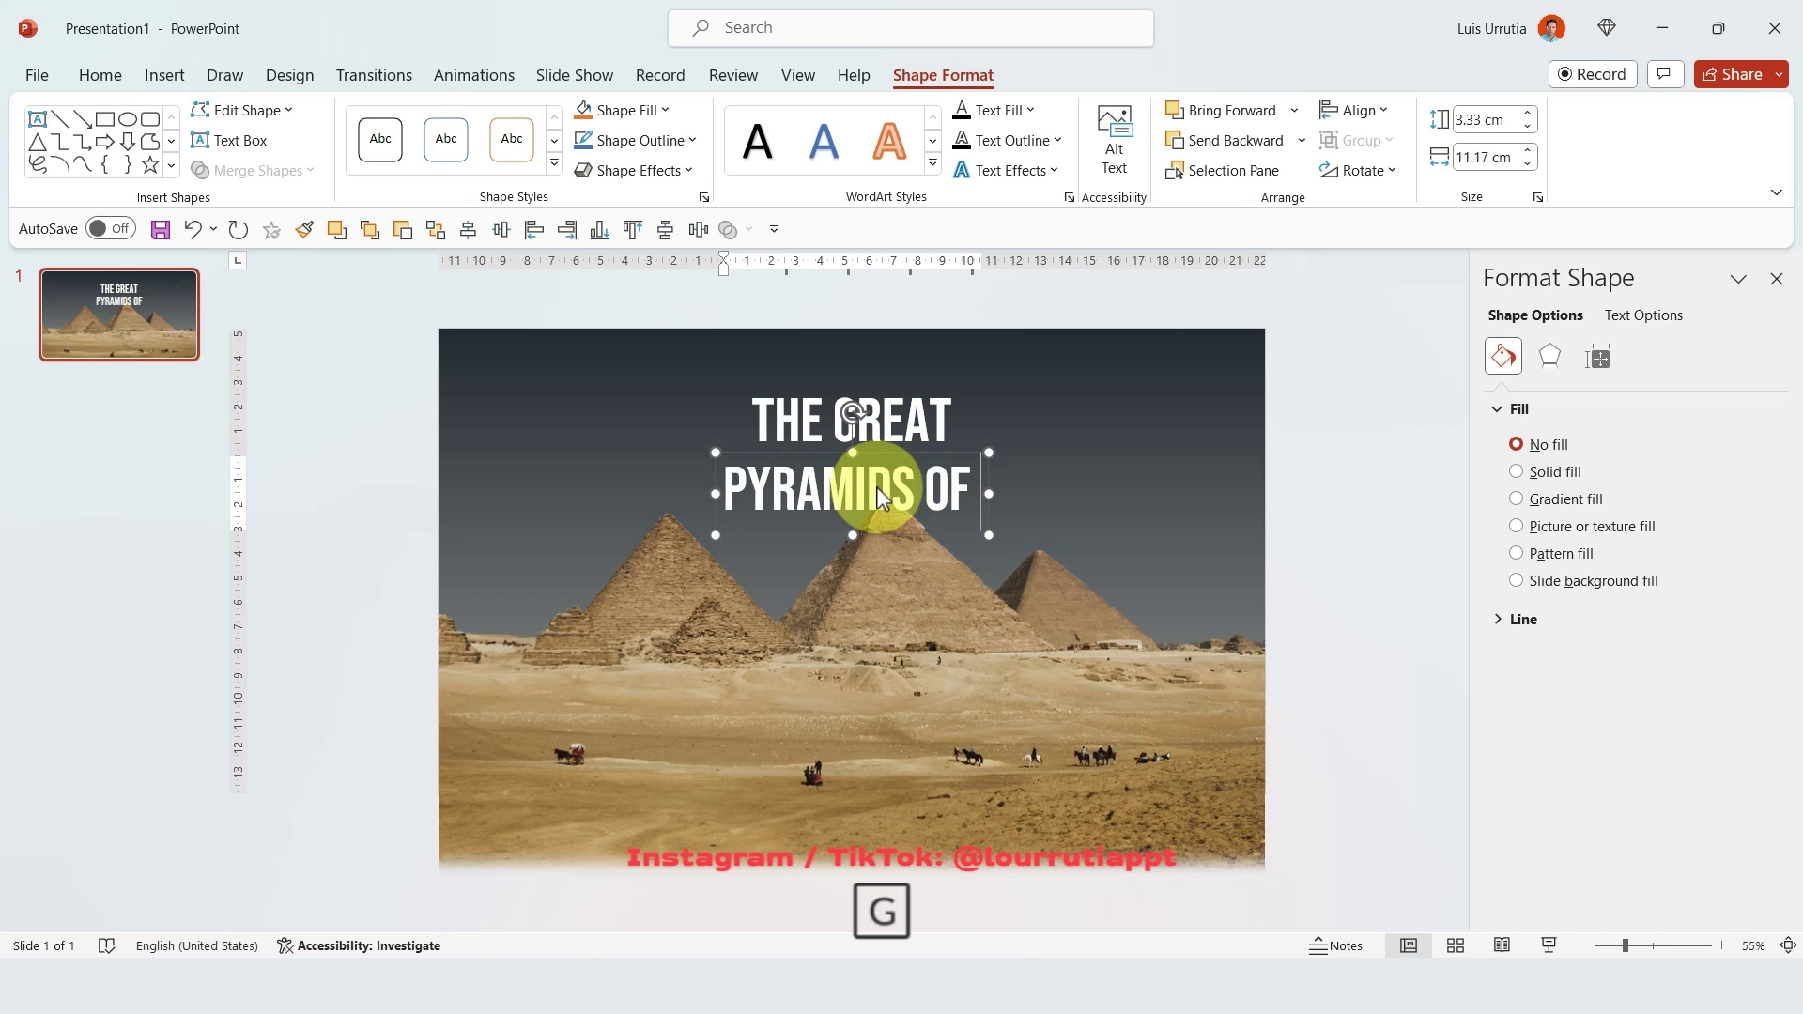
{"action": "type", "text": " GIZA"}
Enlarge PYRAMIDS OF GIZA to 138 pt and place it just under THE GREAT.
{"action": "key", "text": "ctrl+a"}
{"action": "left_click", "coordinate": [116, 81]}
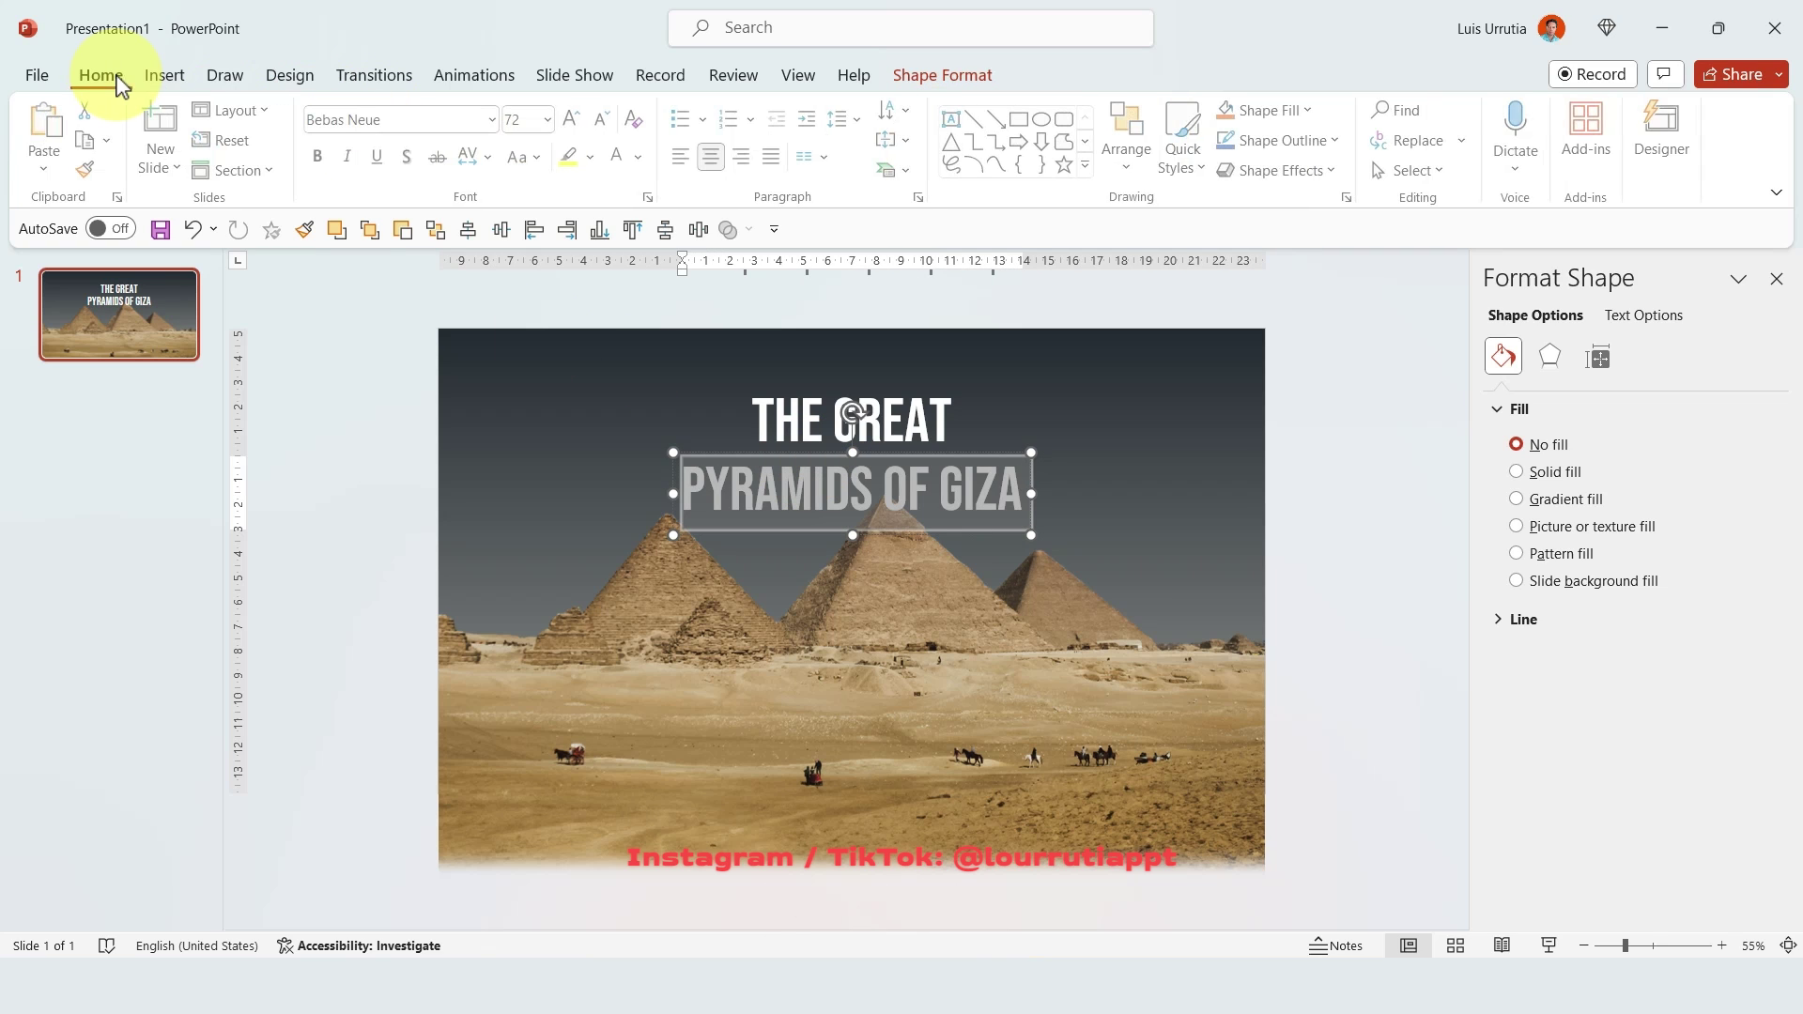
{"action": "left_click", "coordinate": [571, 119]}
{"action": "left_click", "coordinate": [571, 119]}
{"action": "left_click", "coordinate": [571, 119]}
{"action": "left_click", "coordinate": [571, 119]}
{"action": "left_click", "coordinate": [571, 119]}
{"action": "left_click", "coordinate": [571, 119]}
{"action": "left_click", "coordinate": [571, 119]}
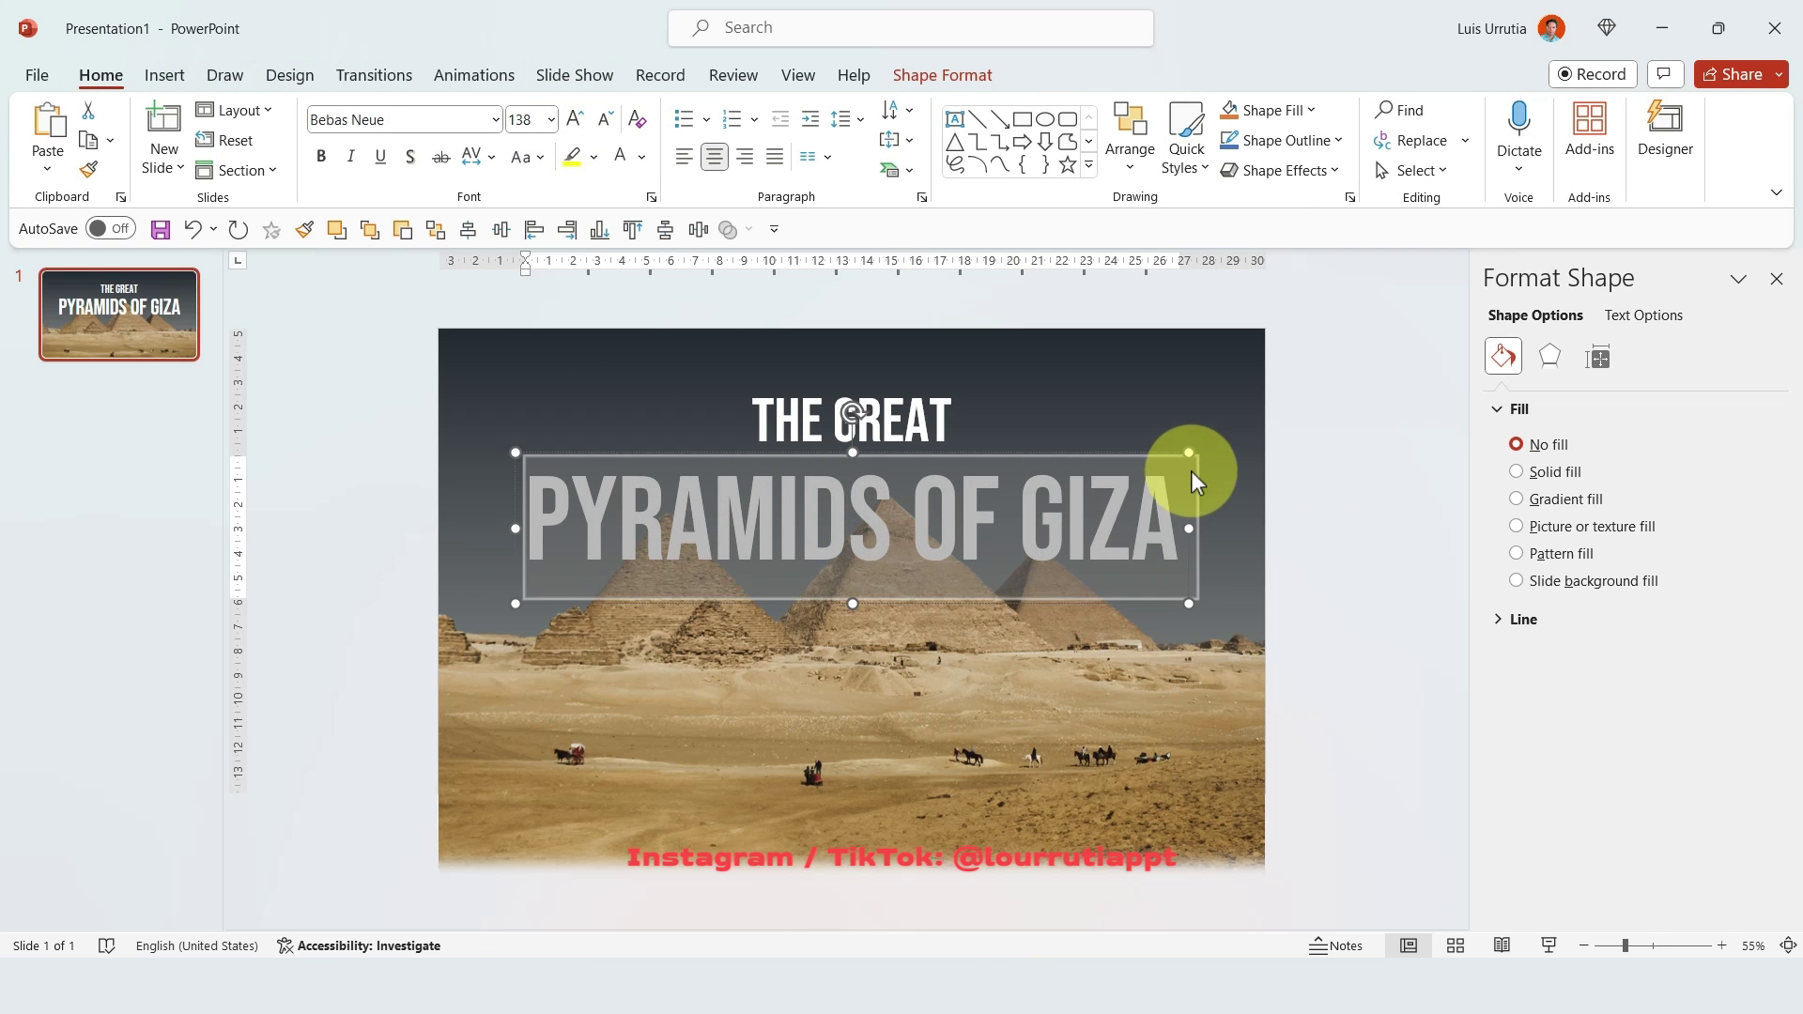
{"action": "left_click_drag", "start_coordinate": [1180, 455], "coordinate": [1168, 434]}
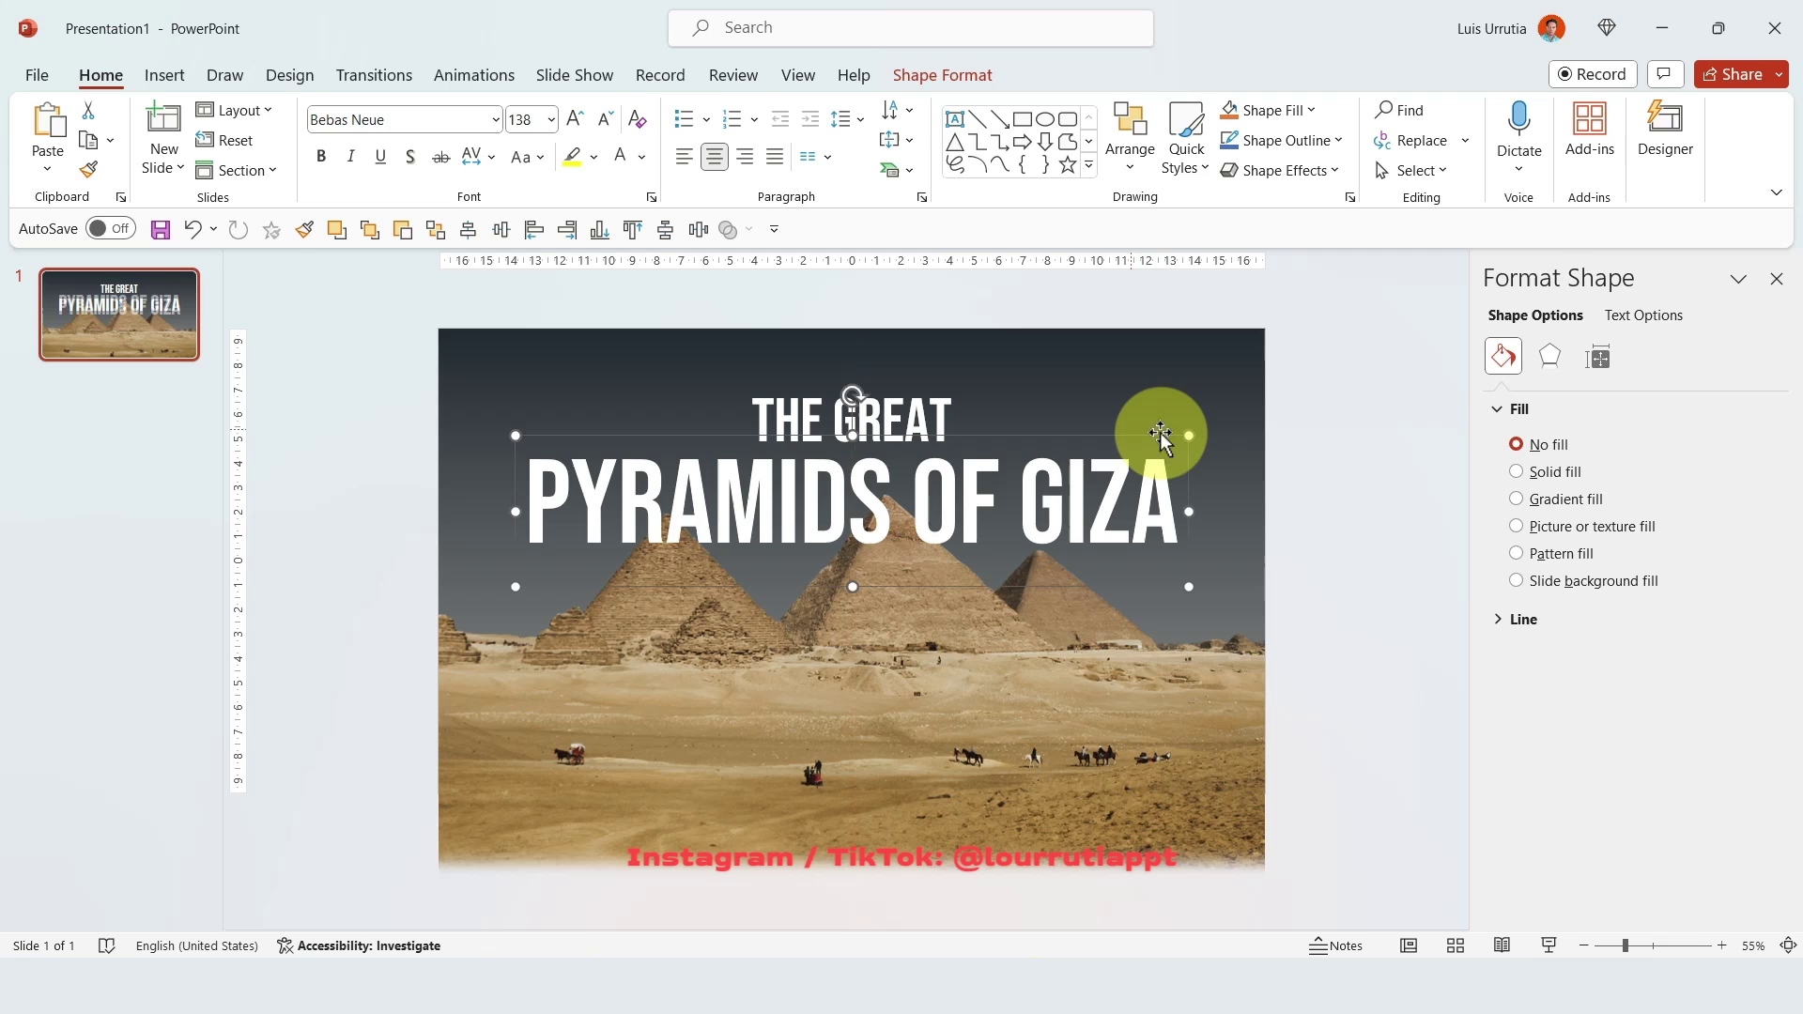
{"action": "left_click", "coordinate": [642, 157]}
{"action": "left_click", "coordinate": [682, 516]}
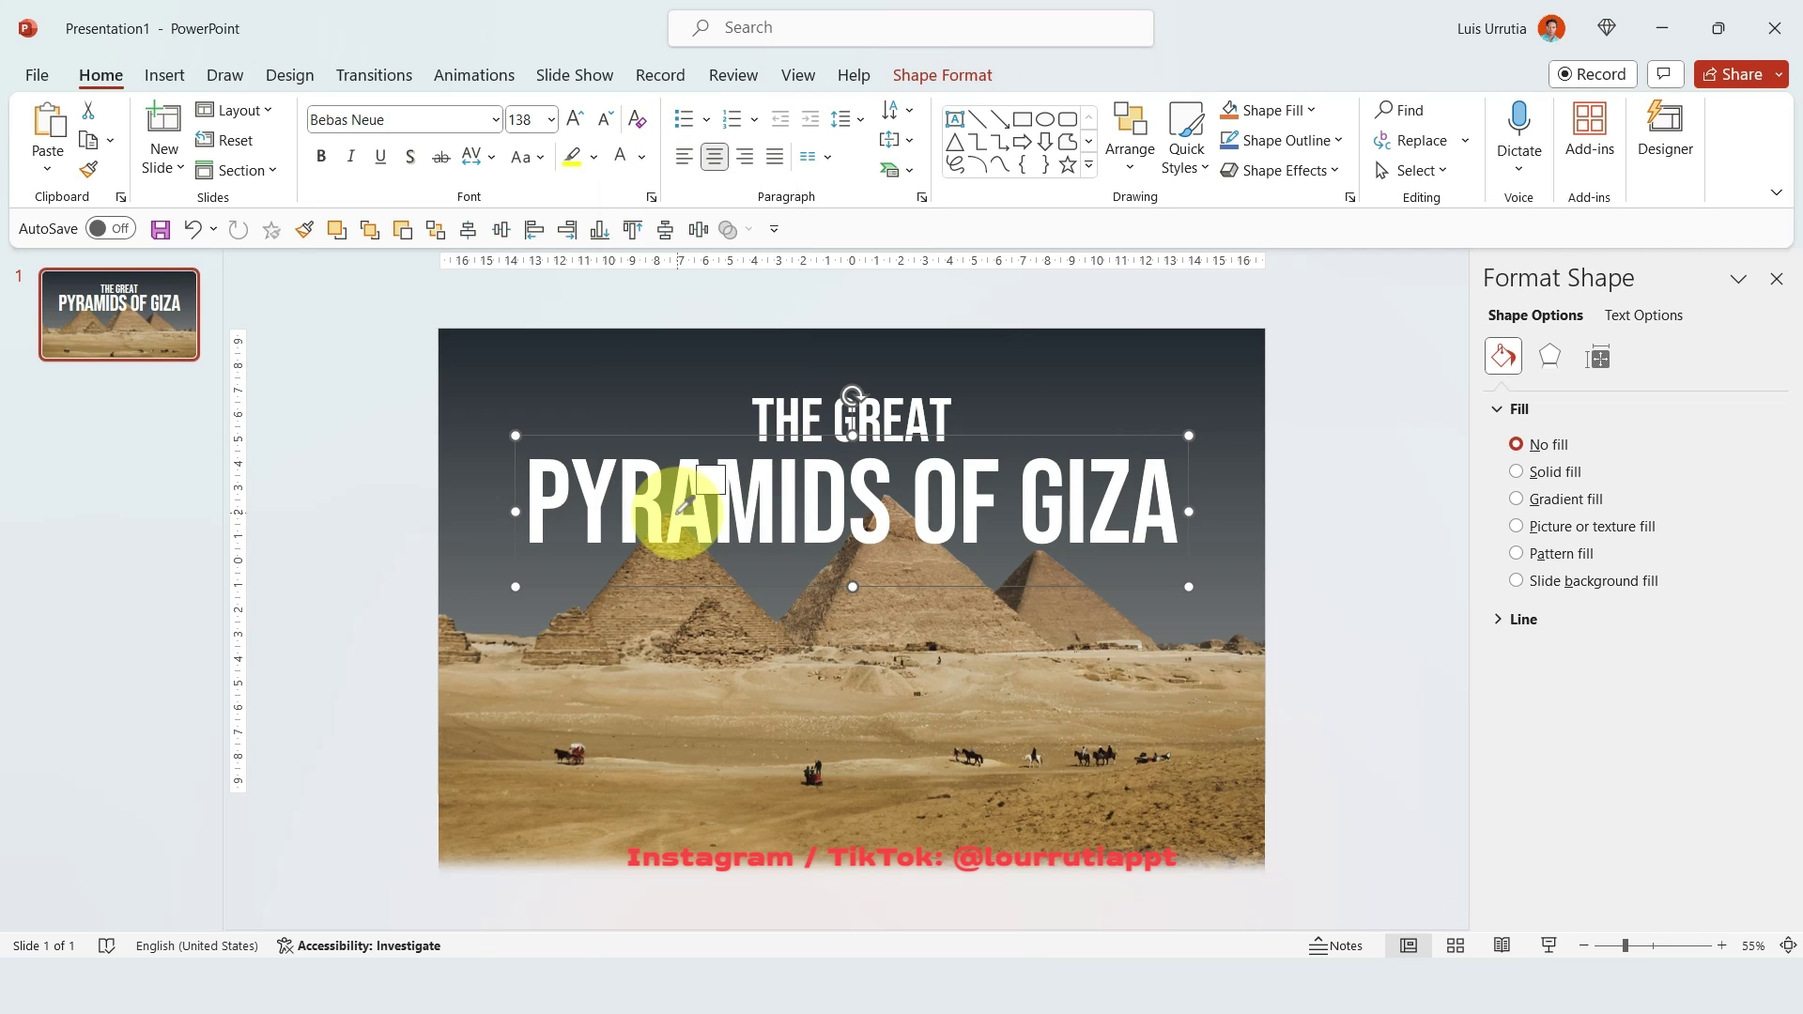
Give PYRAMIDS OF GIZA the sandy tan sampled from a pyramid, then deselect the photo.
{"action": "left_click", "coordinate": [928, 558]}
{"action": "left_click", "coordinate": [1014, 667]}
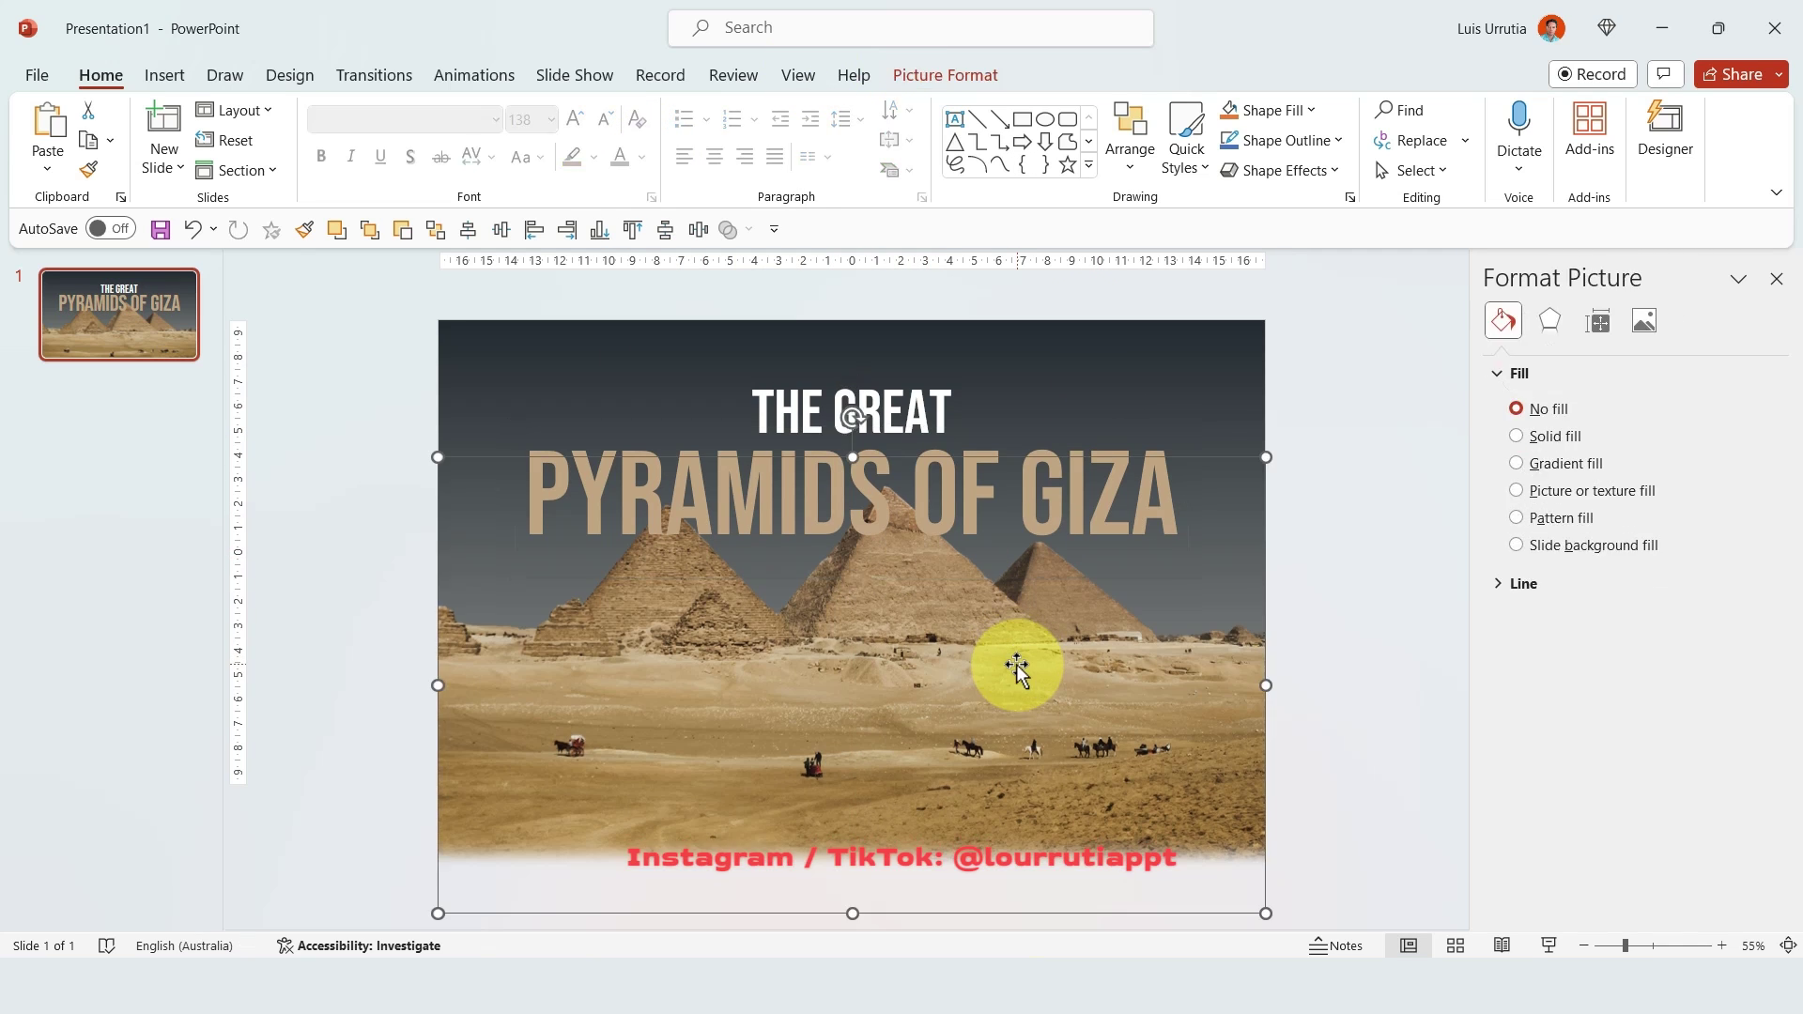
{"action": "right_click", "coordinate": [1018, 658]}
{"action": "left_click", "coordinate": [1105, 396]}
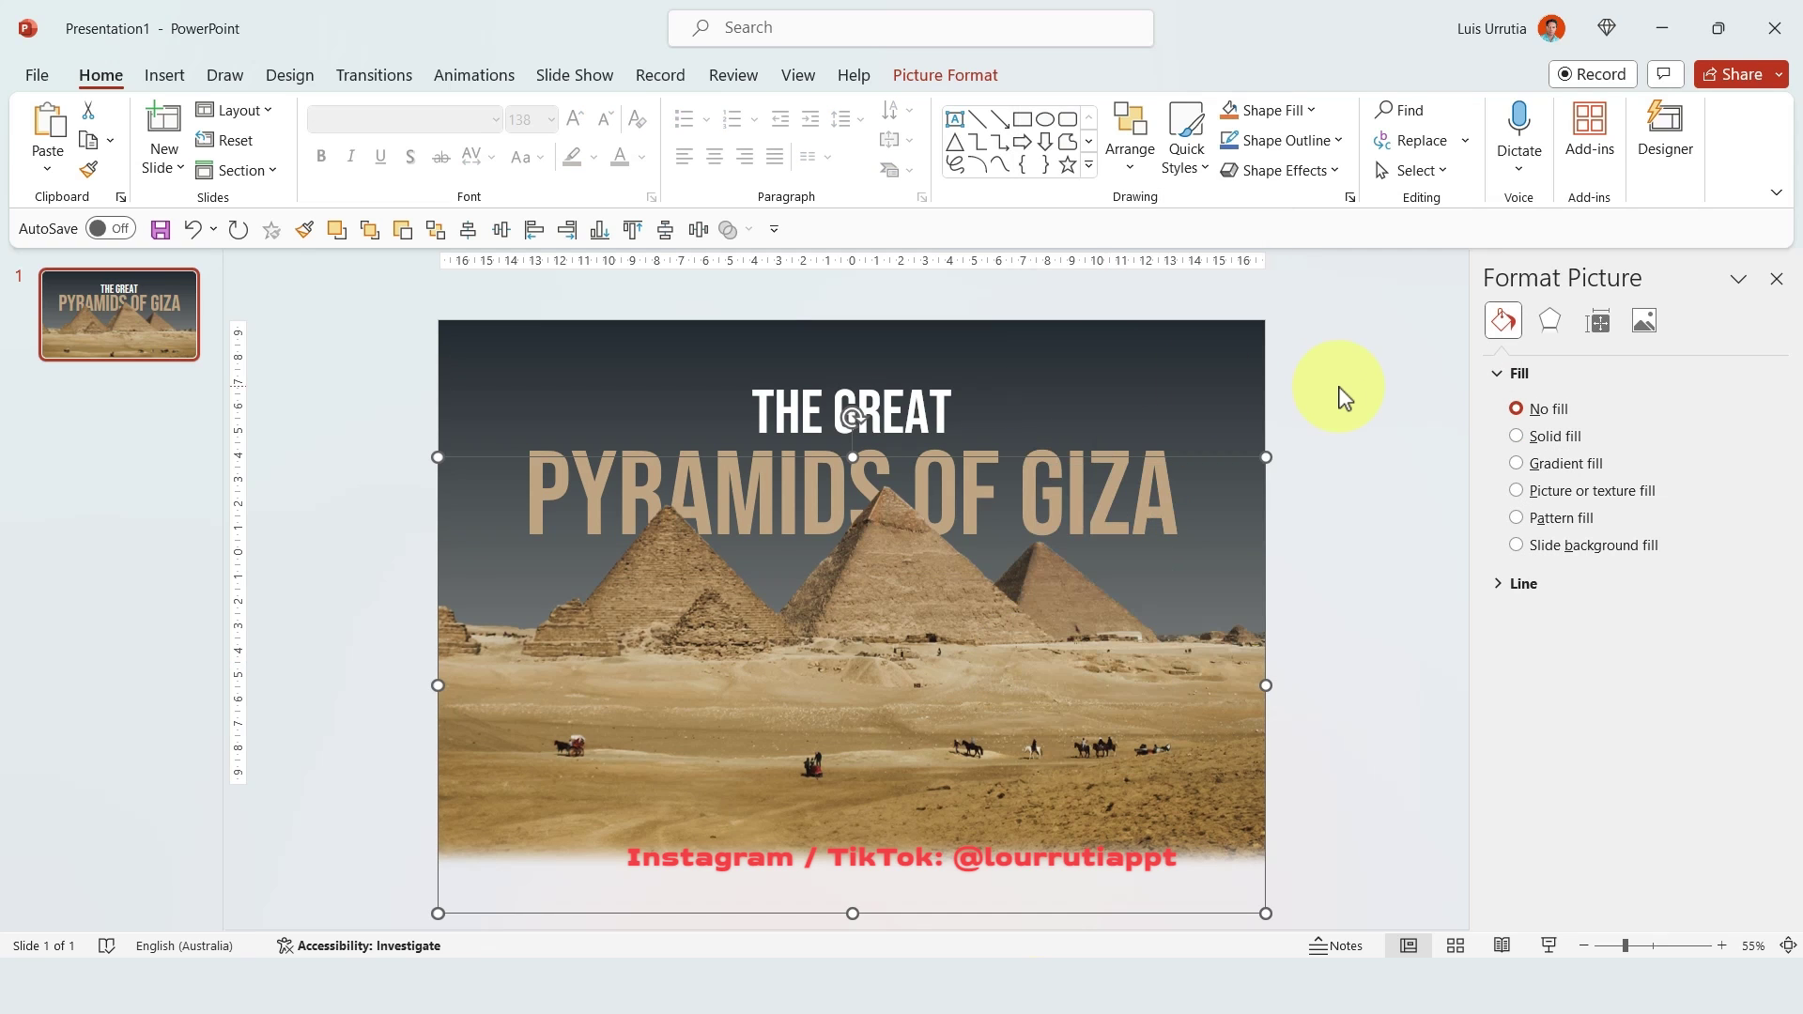
{"action": "key", "text": "Down"}
{"action": "key", "text": "Down"}
{"action": "key", "text": "Down"}
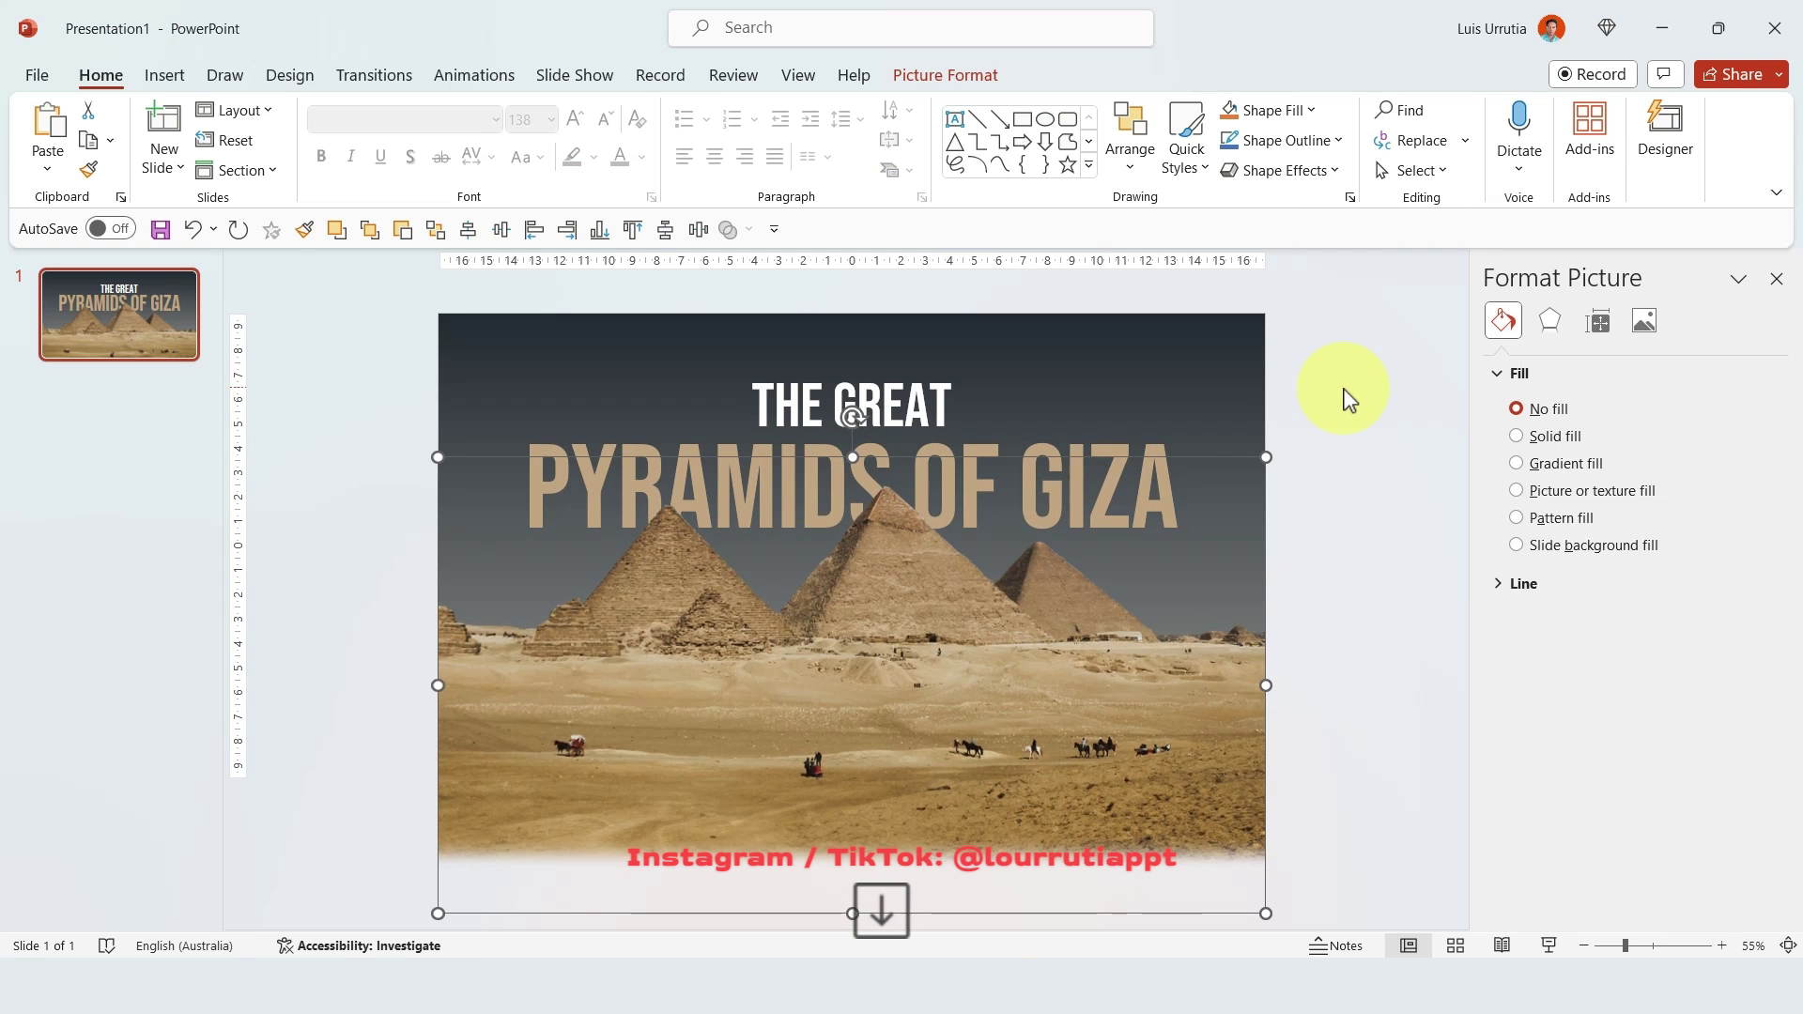
{"action": "key", "text": "Down"}
{"action": "key", "text": "Down"}
{"action": "key", "text": "Down"}
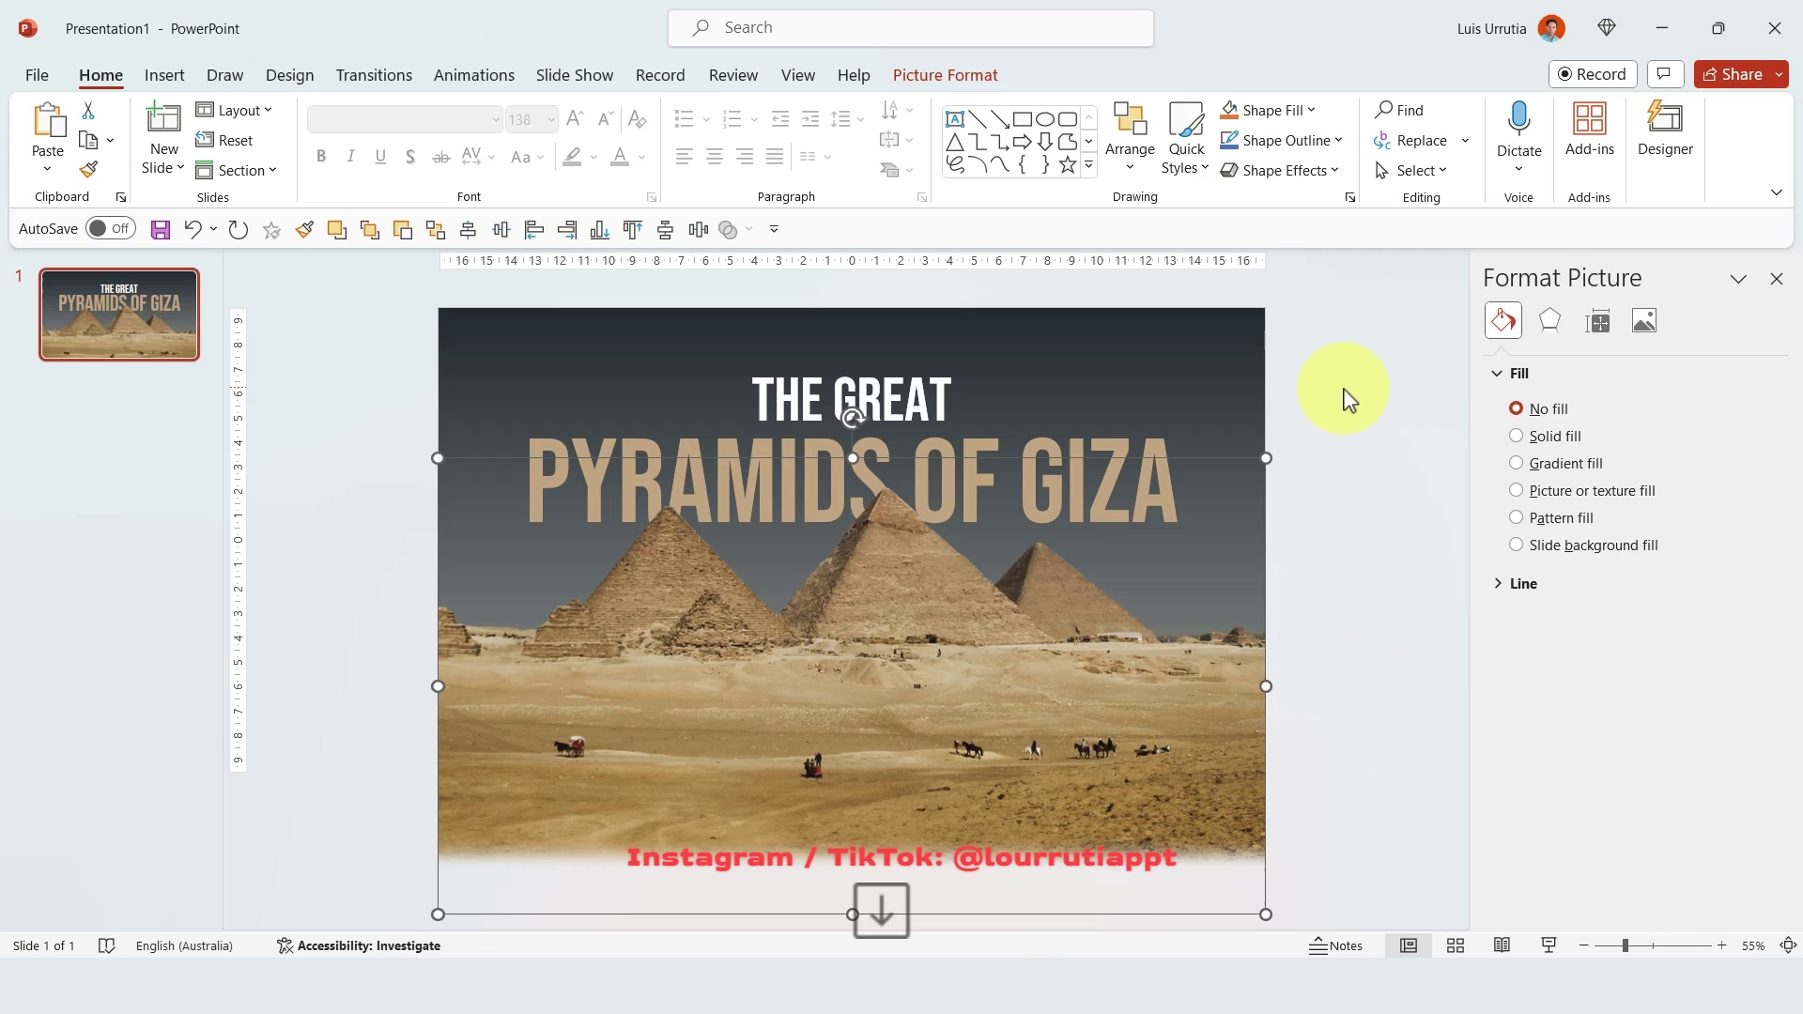
{"action": "left_click", "coordinate": [1345, 399]}
Duplicate the first slide twice to make three pyramid slides.
{"action": "left_click", "coordinate": [126, 330]}
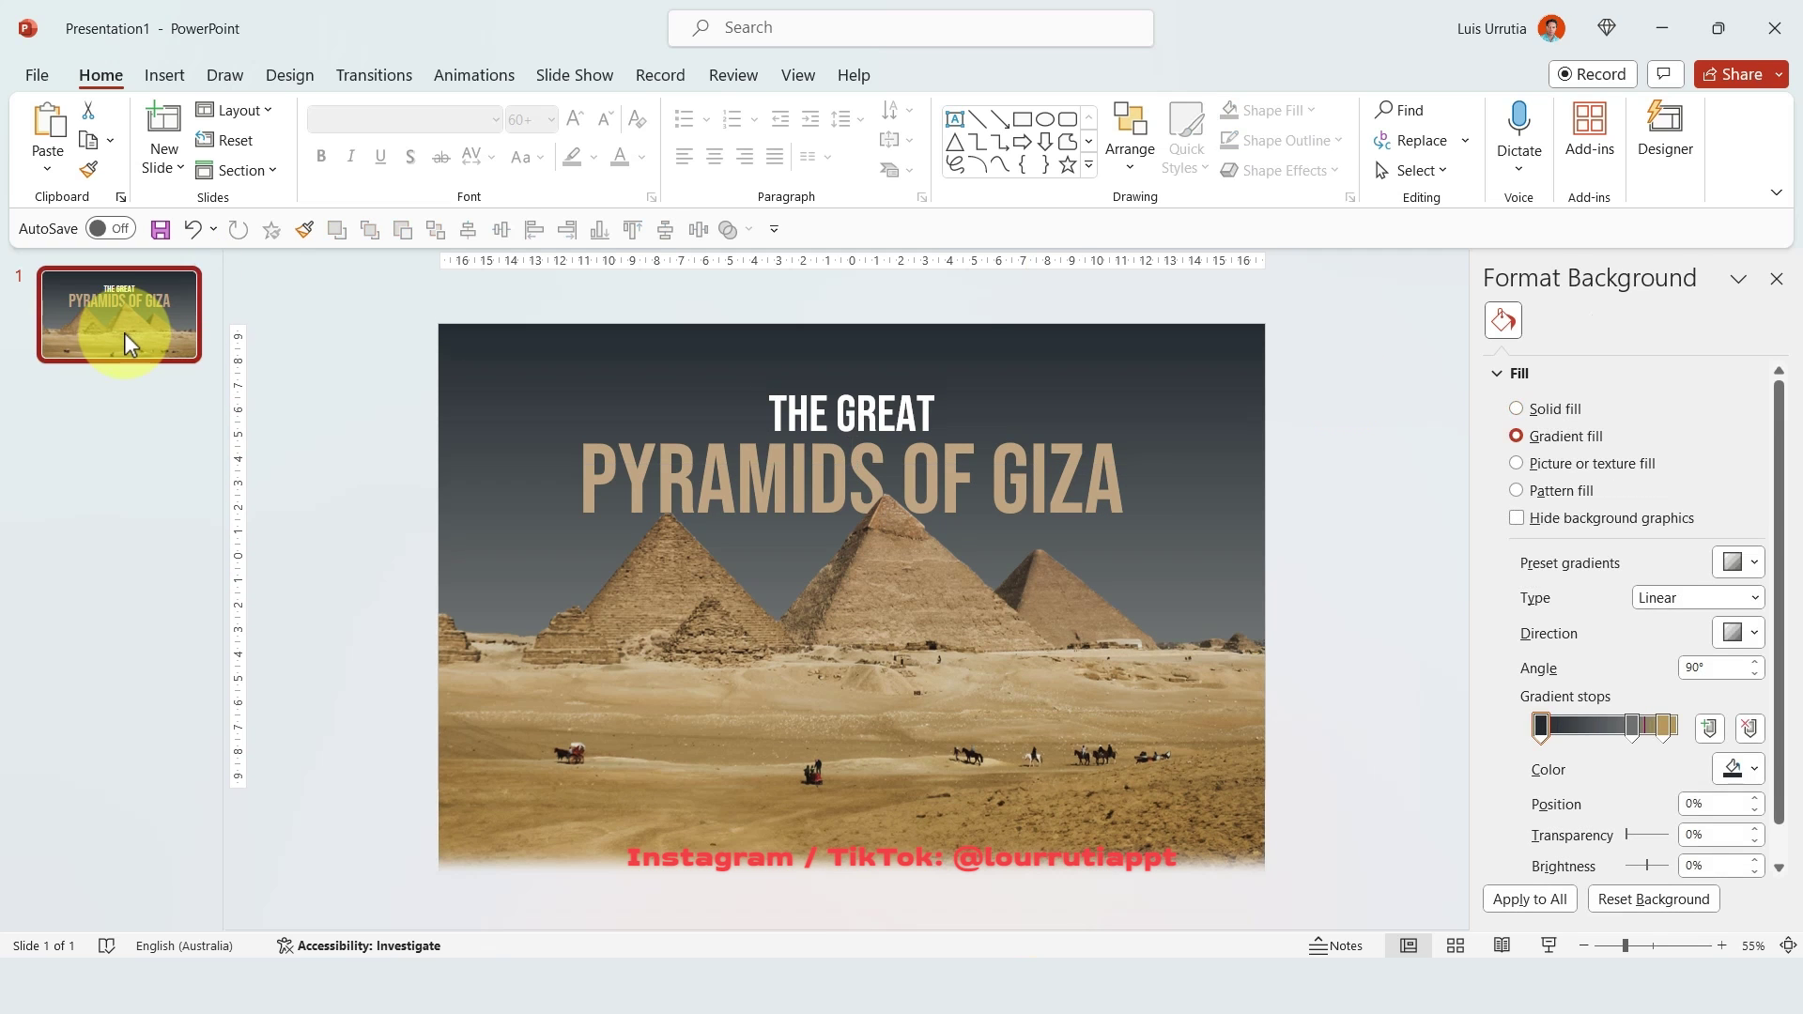
{"action": "key", "text": "ctrl+d"}
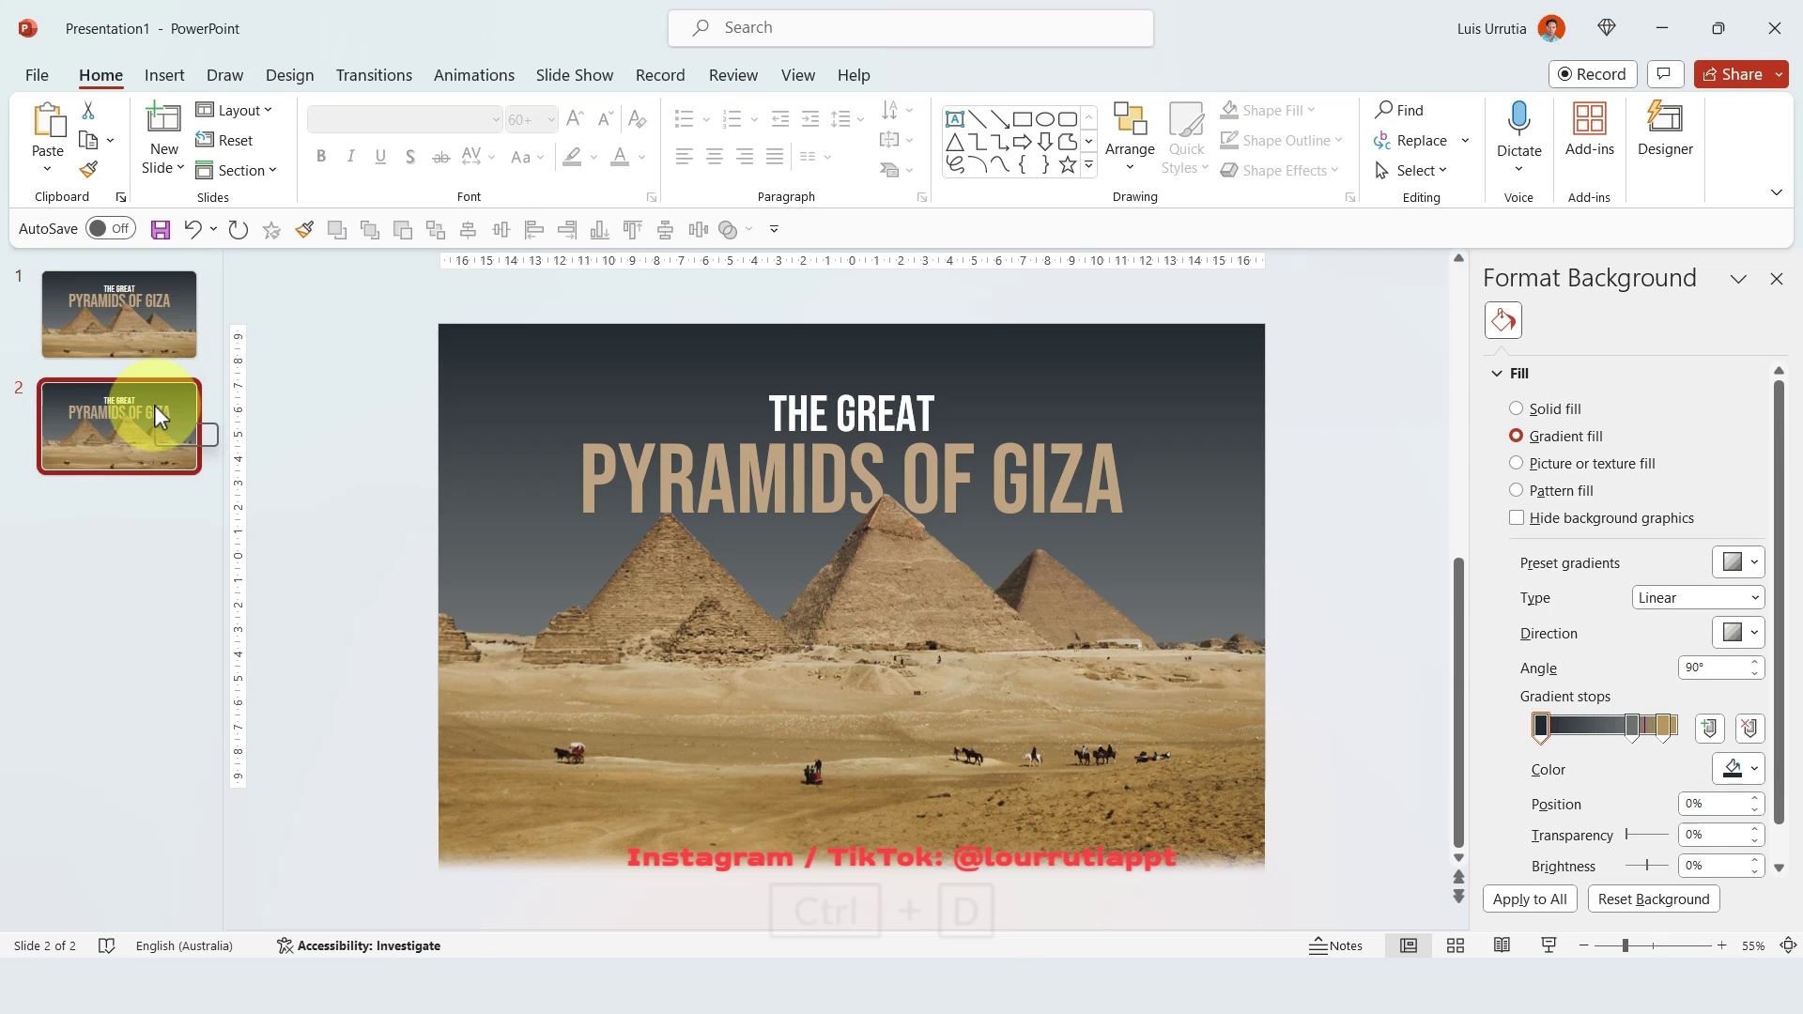
{"action": "key", "text": "ctrl+d"}
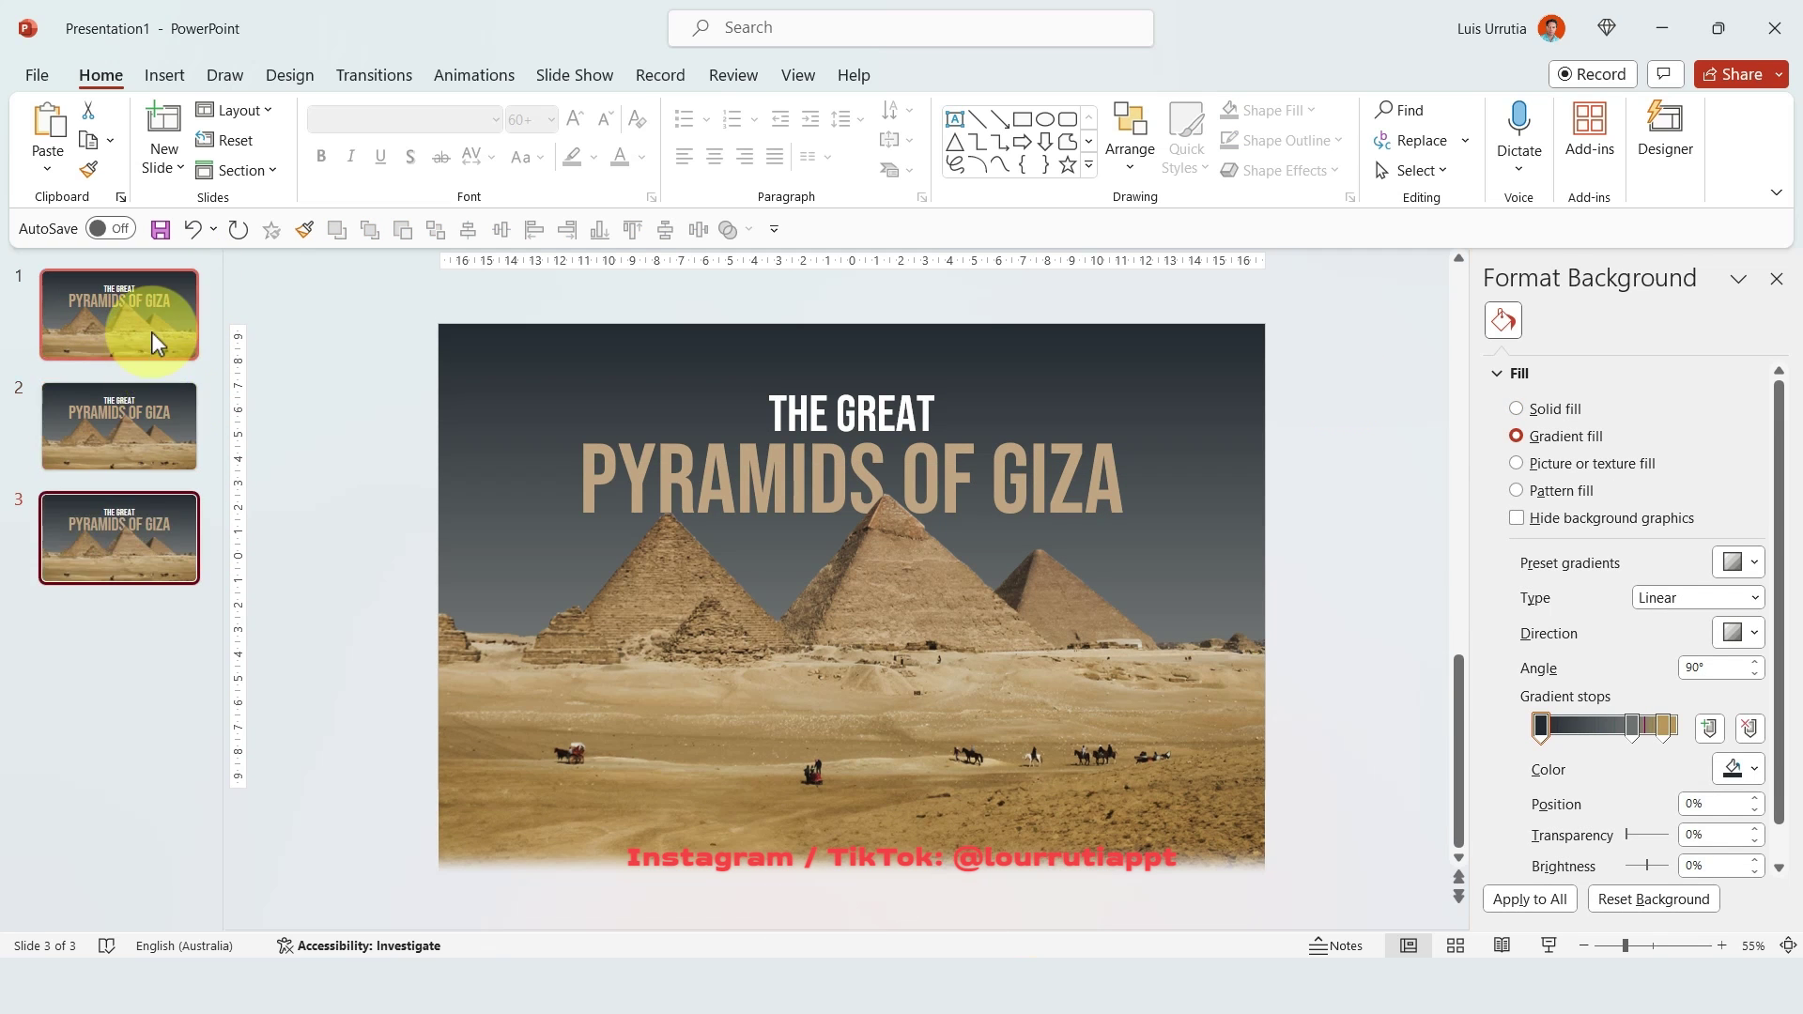
On slide 1, move both title boxes down into the sand.
{"action": "left_click", "coordinate": [155, 333]}
{"action": "left_click_drag", "start_coordinate": [387, 350], "coordinate": [1460, 625]}
{"action": "key", "text": "Down"}
{"action": "key", "text": "Down"}
{"action": "key", "text": "Down"}
{"action": "key", "text": "Down"}
{"action": "key", "text": "Down"}
{"action": "key", "text": "Down"}
{"action": "key", "text": "Down"}
{"action": "key", "text": "Down"}
{"action": "key", "text": "Down"}
{"action": "key", "text": "Down"}
{"action": "key", "text": "Down"}
{"action": "key", "text": "Down"}
{"action": "key", "text": "Down"}
{"action": "key", "text": "Down"}
{"action": "key", "text": "Down"}
{"action": "key", "text": "Down"}
{"action": "key", "text": "Down"}
{"action": "key", "text": "Down"}
{"action": "key", "text": "Down"}
{"action": "key", "text": "Down"}
{"action": "key", "text": "Down"}
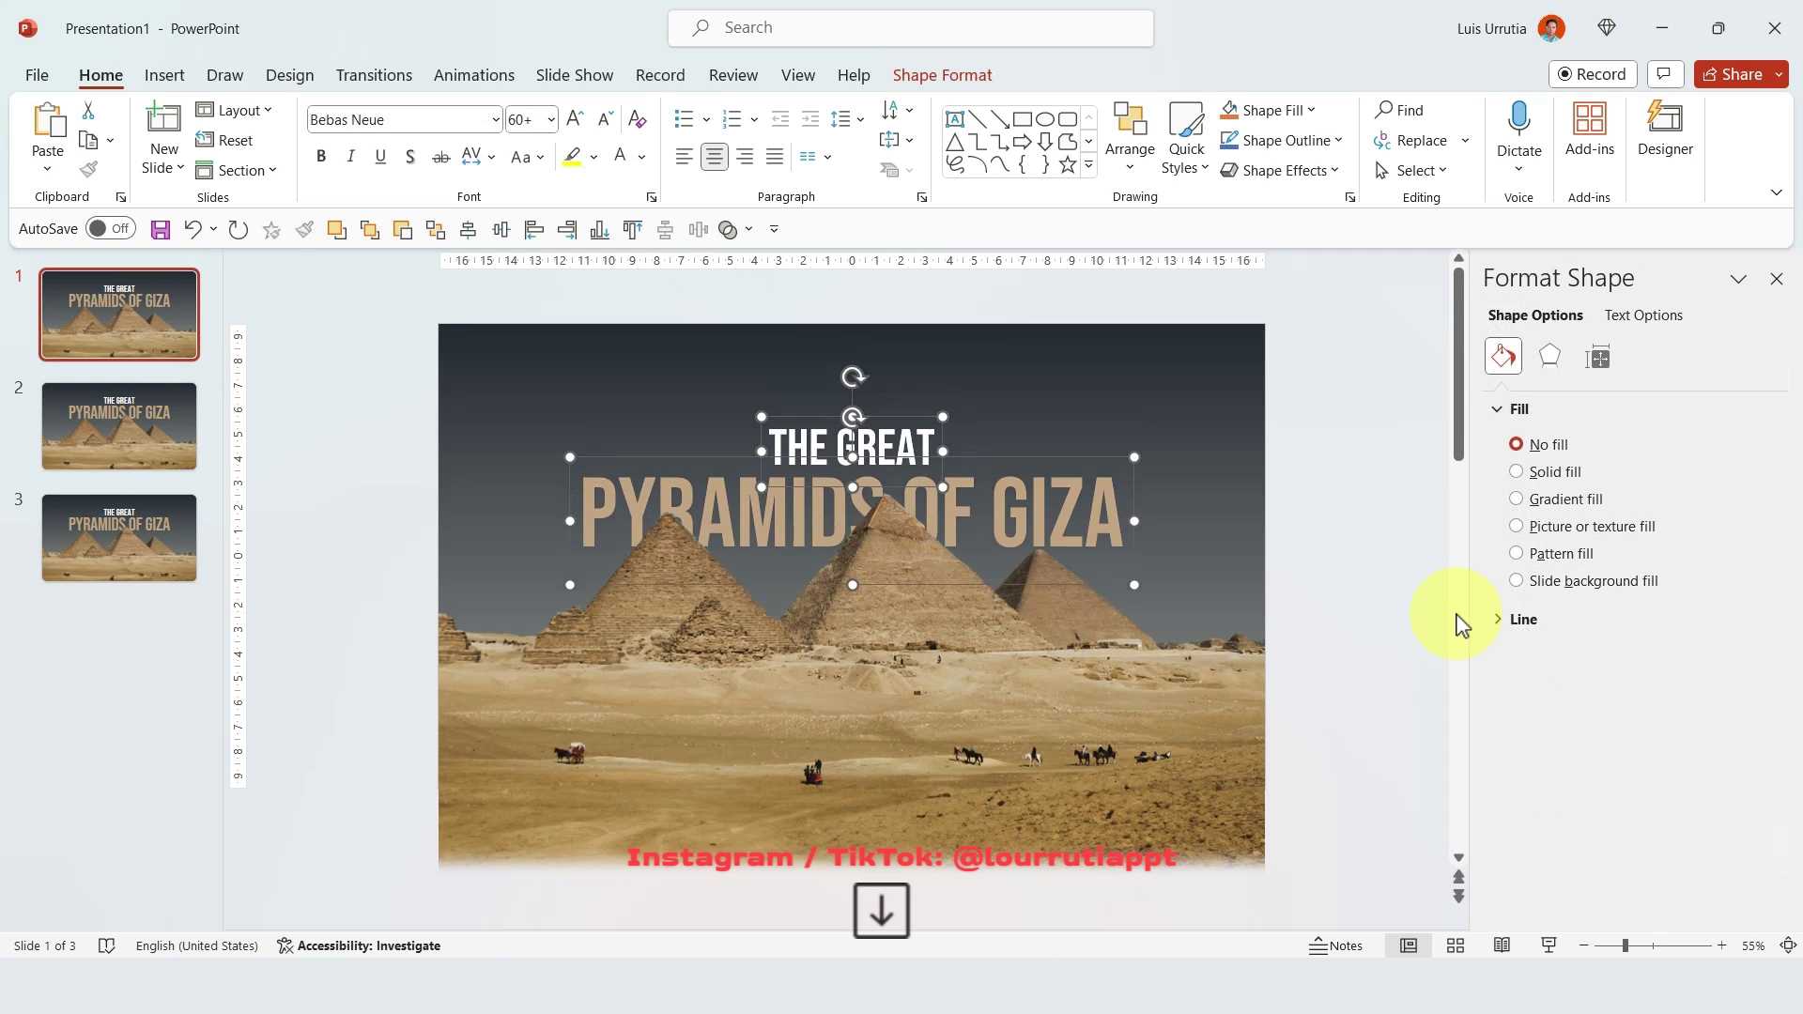
{"action": "key", "text": "Down"}
{"action": "key", "text": "Down"}
{"action": "key", "text": "Down"}
{"action": "key", "text": "Down"}
{"action": "key", "text": "Down"}
{"action": "key", "text": "Down"}
{"action": "key", "text": "Down"}
{"action": "key", "text": "Down"}
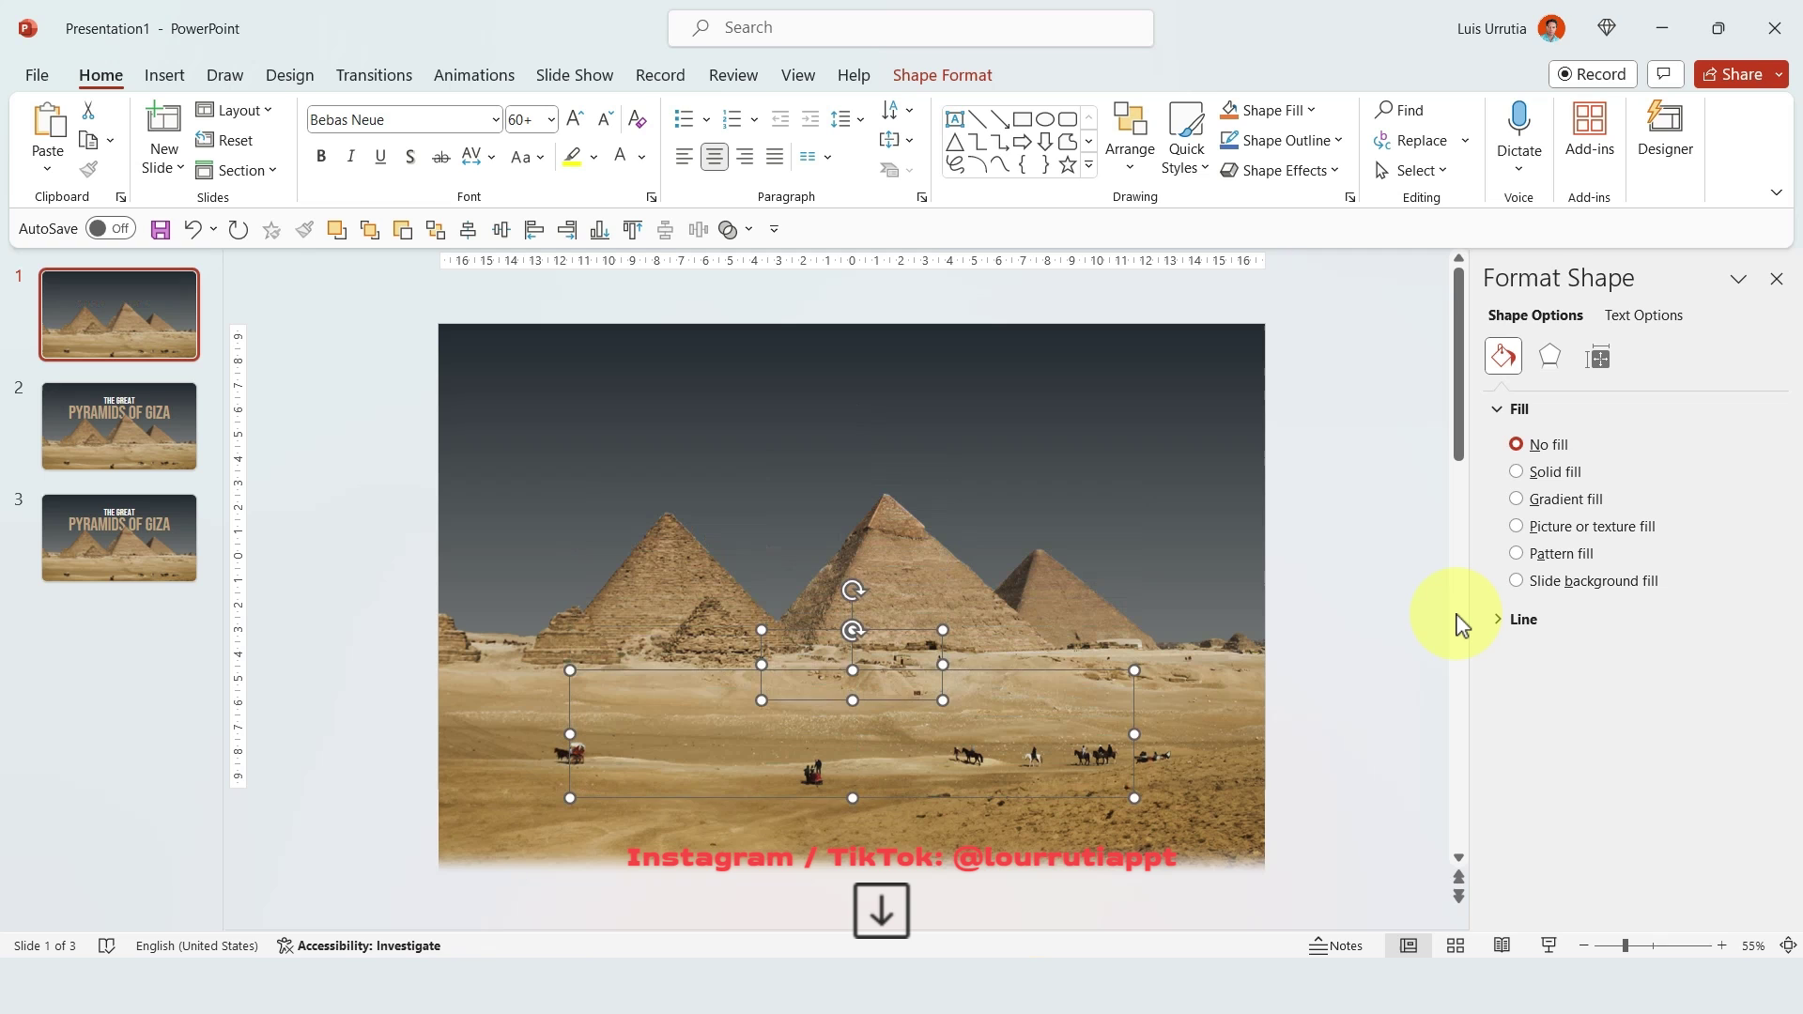
{"action": "key", "text": "Down"}
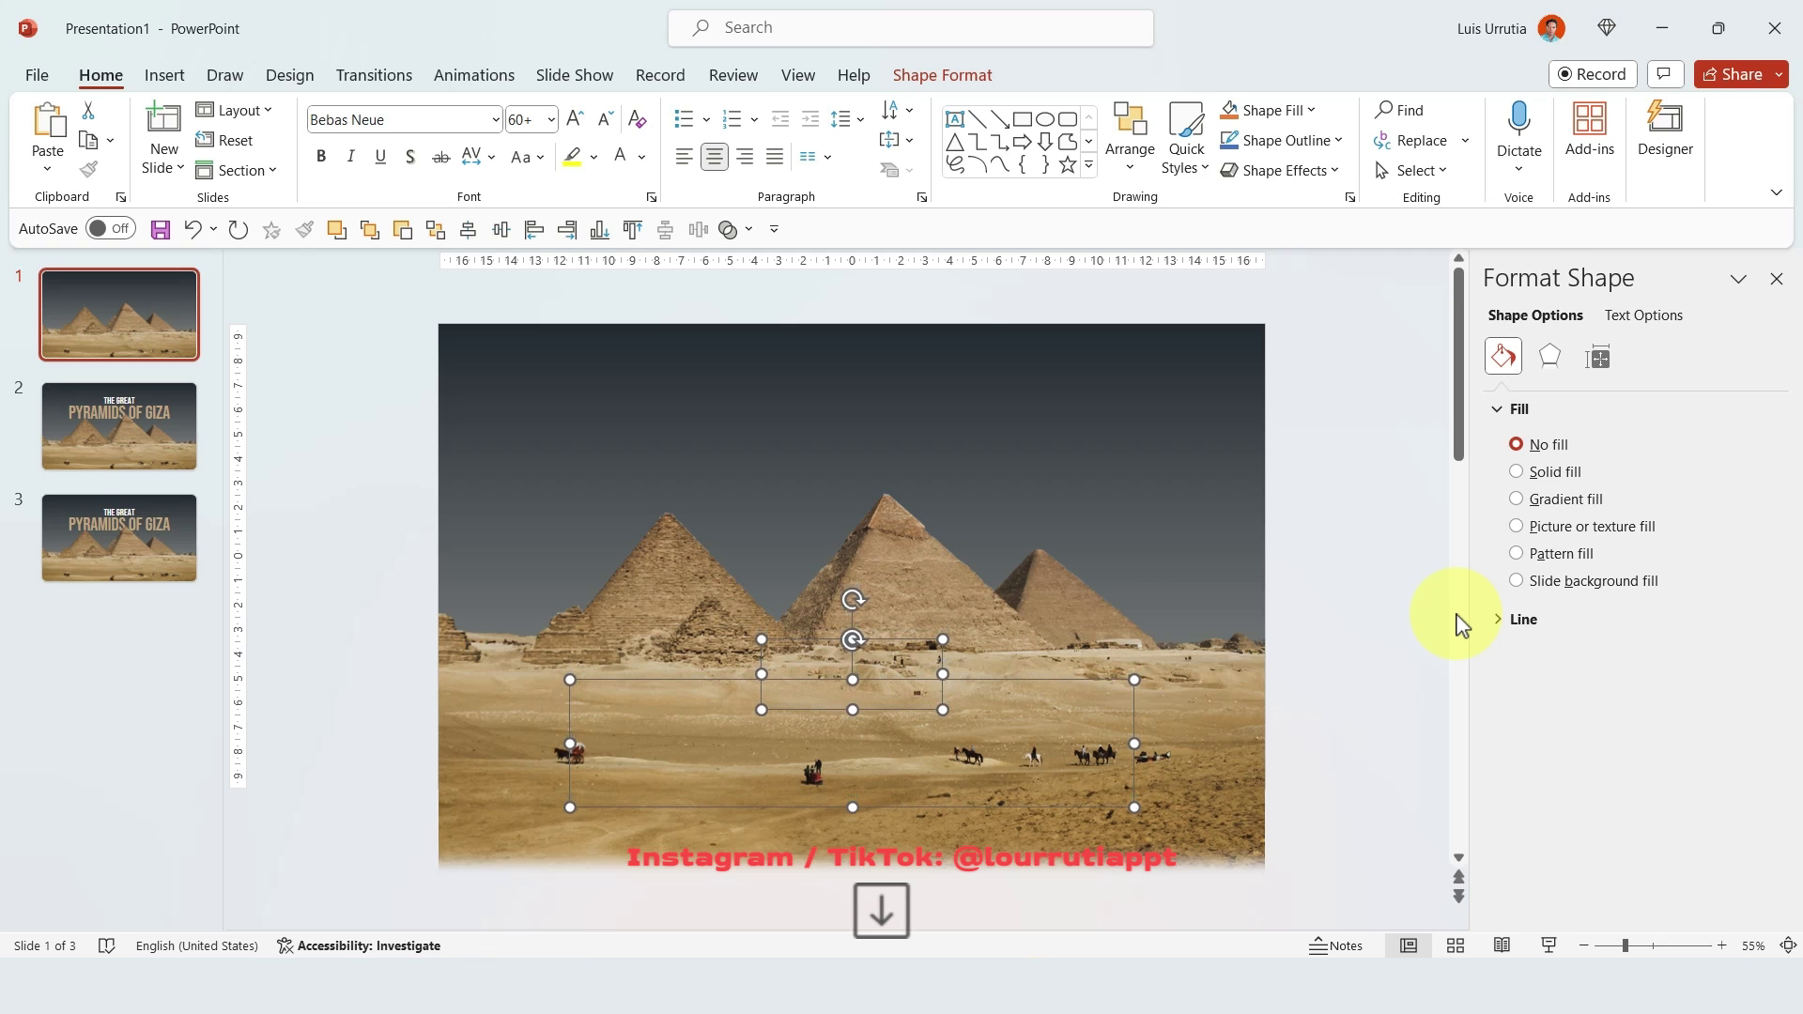
On slide 3, push both titles below the bottom edge and lower the pyramid photo.
{"action": "left_click", "coordinate": [186, 520]}
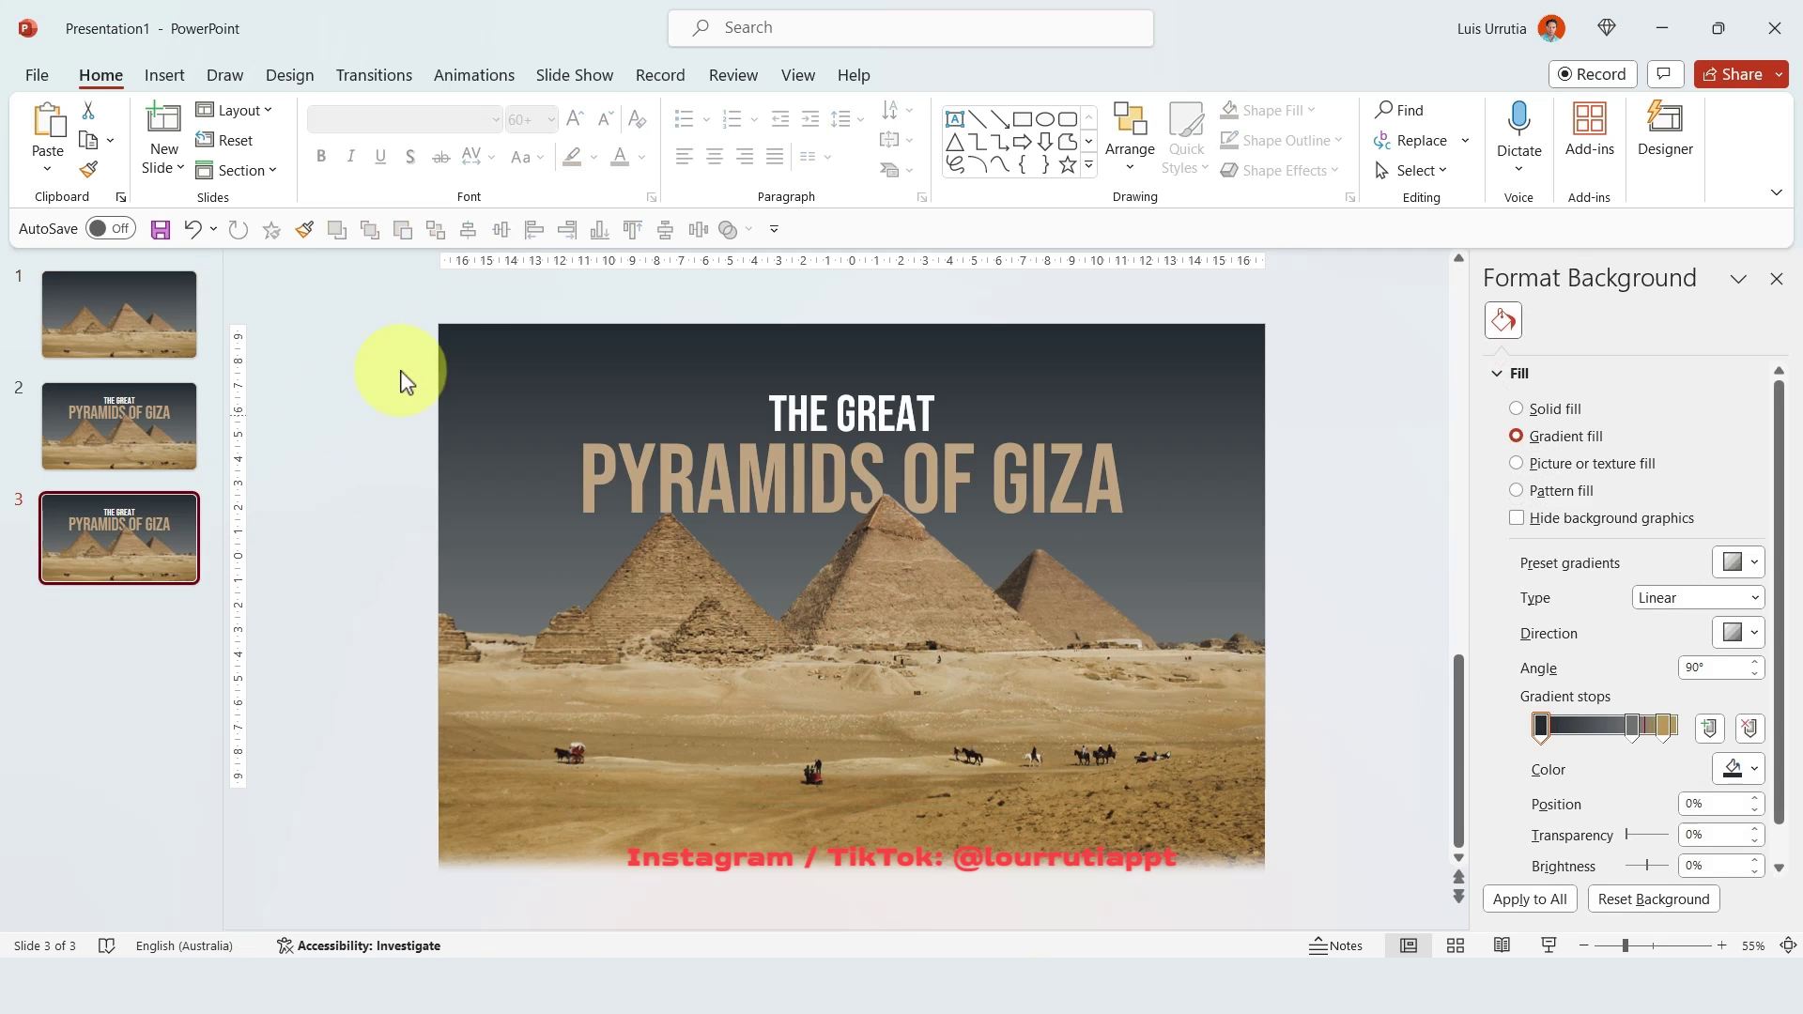
{"action": "left_click_drag", "start_coordinate": [381, 347], "coordinate": [1389, 664]}
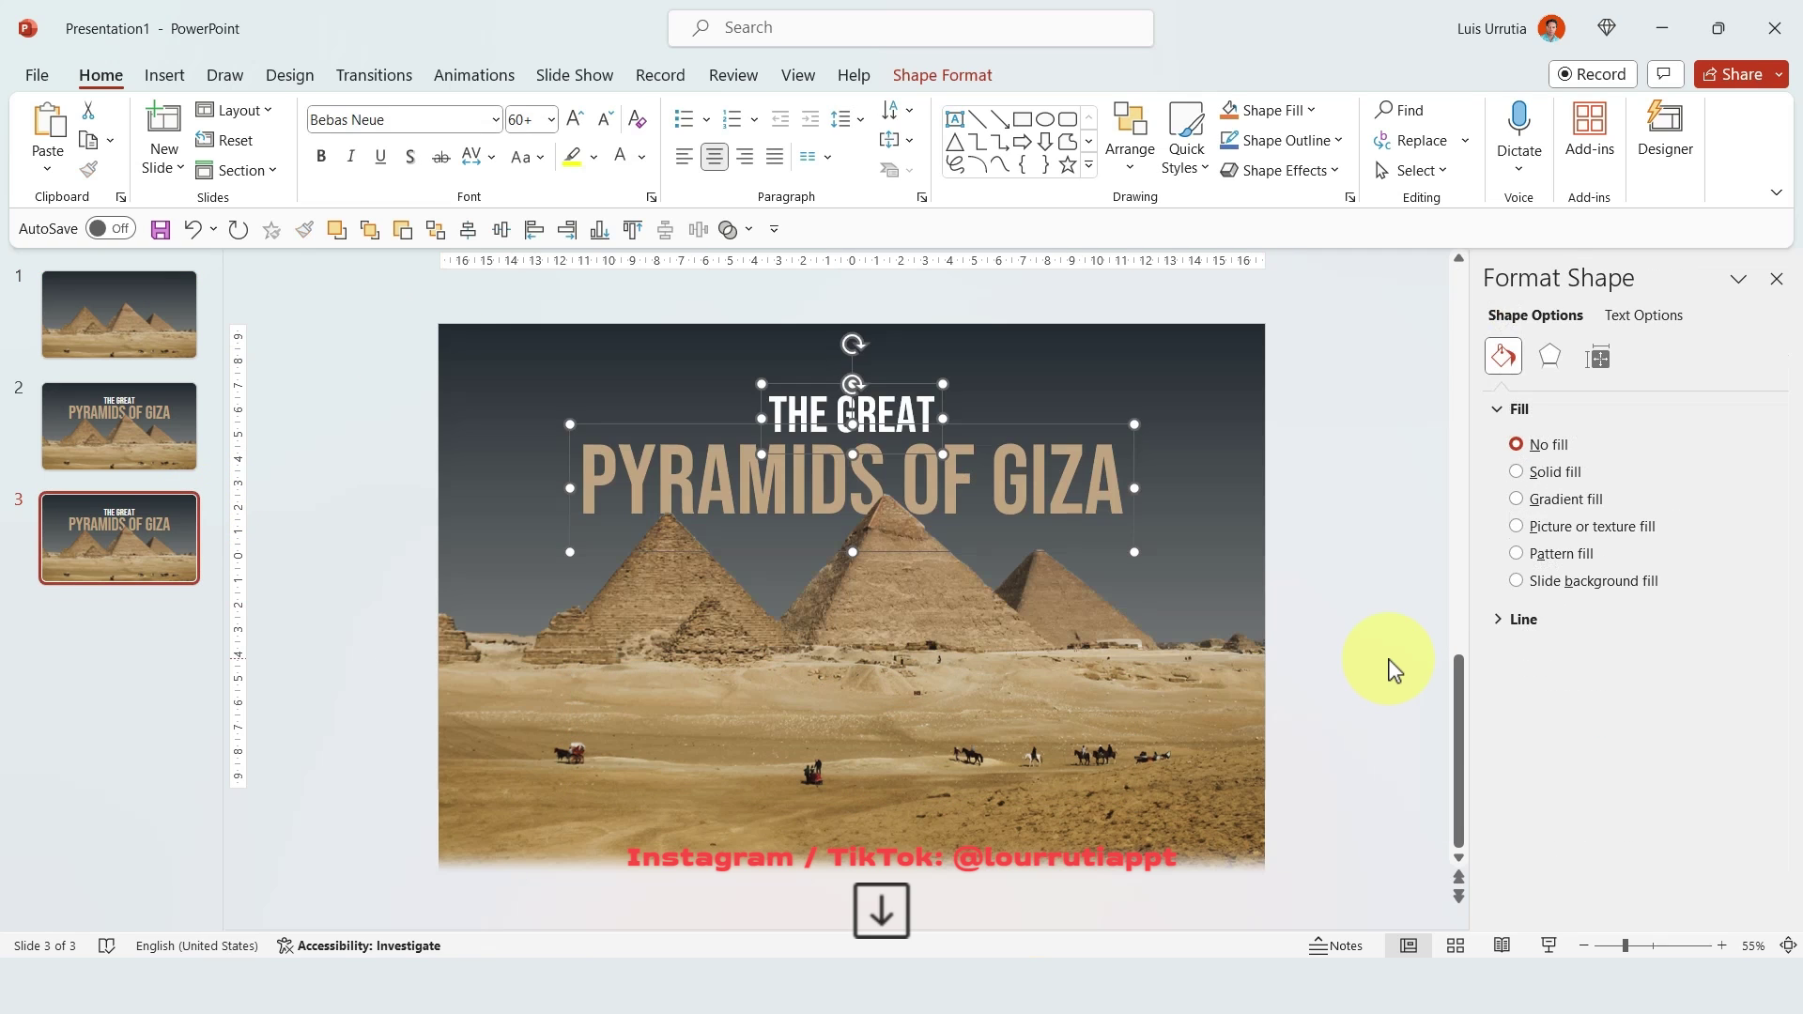
{"action": "key", "text": "Down"}
{"action": "key", "text": "Down"}
{"action": "key", "text": "Down"}
{"action": "key", "text": "Down"}
{"action": "key", "text": "Down"}
{"action": "key", "text": "Down"}
{"action": "key", "text": "Down"}
{"action": "key", "text": "Down"}
{"action": "key", "text": "Down"}
{"action": "key", "text": "Down"}
{"action": "key", "text": "Down"}
{"action": "key", "text": "Down"}
{"action": "key", "text": "Down"}
{"action": "key", "text": "Down"}
{"action": "key", "text": "Down"}
{"action": "key", "text": "Down"}
{"action": "key", "text": "Down"}
{"action": "key", "text": "Down"}
{"action": "key", "text": "Down"}
{"action": "key", "text": "Down"}
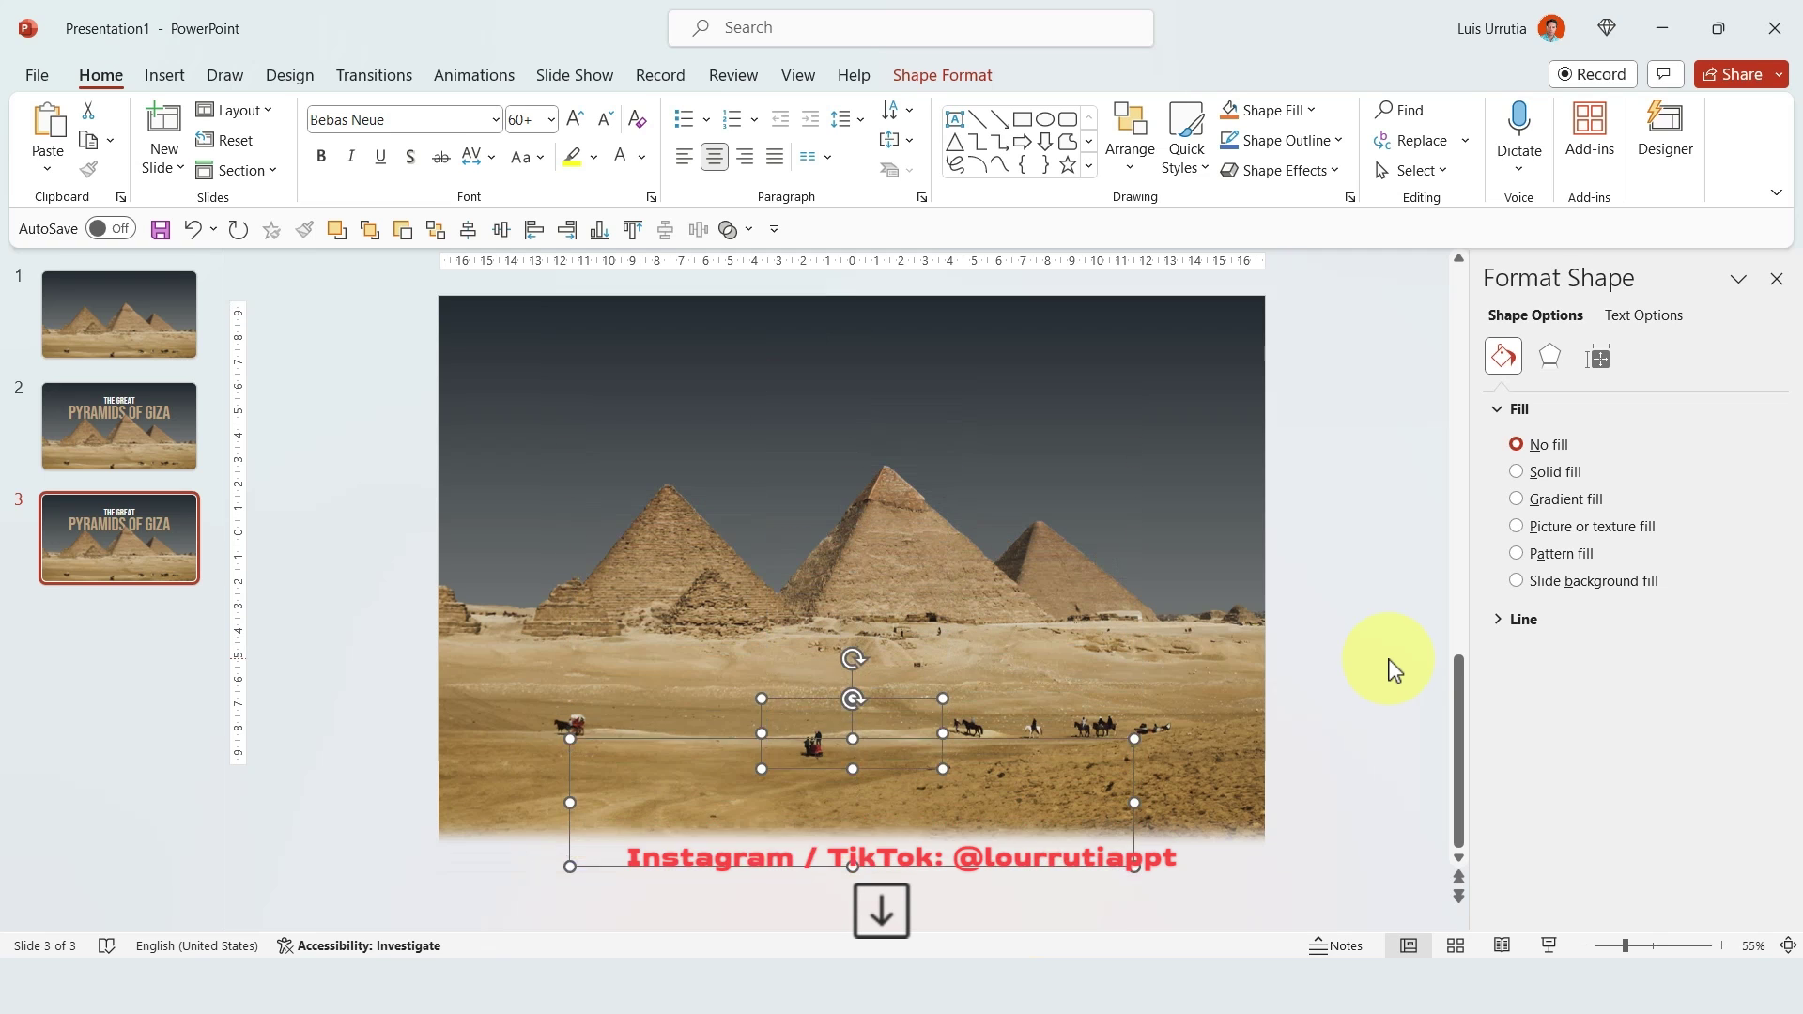
{"action": "key", "text": "Down"}
{"action": "key", "text": "Down"}
{"action": "key", "text": "Down"}
{"action": "key", "text": "Down"}
{"action": "key", "text": "Down"}
{"action": "key", "text": "Down"}
{"action": "key", "text": "Down"}
{"action": "key", "text": "Down"}
{"action": "key", "text": "Down"}
{"action": "key", "text": "Down"}
{"action": "key", "text": "Down"}
{"action": "key", "text": "Down"}
{"action": "key", "text": "Down"}
{"action": "key", "text": "Down"}
{"action": "key", "text": "Down"}
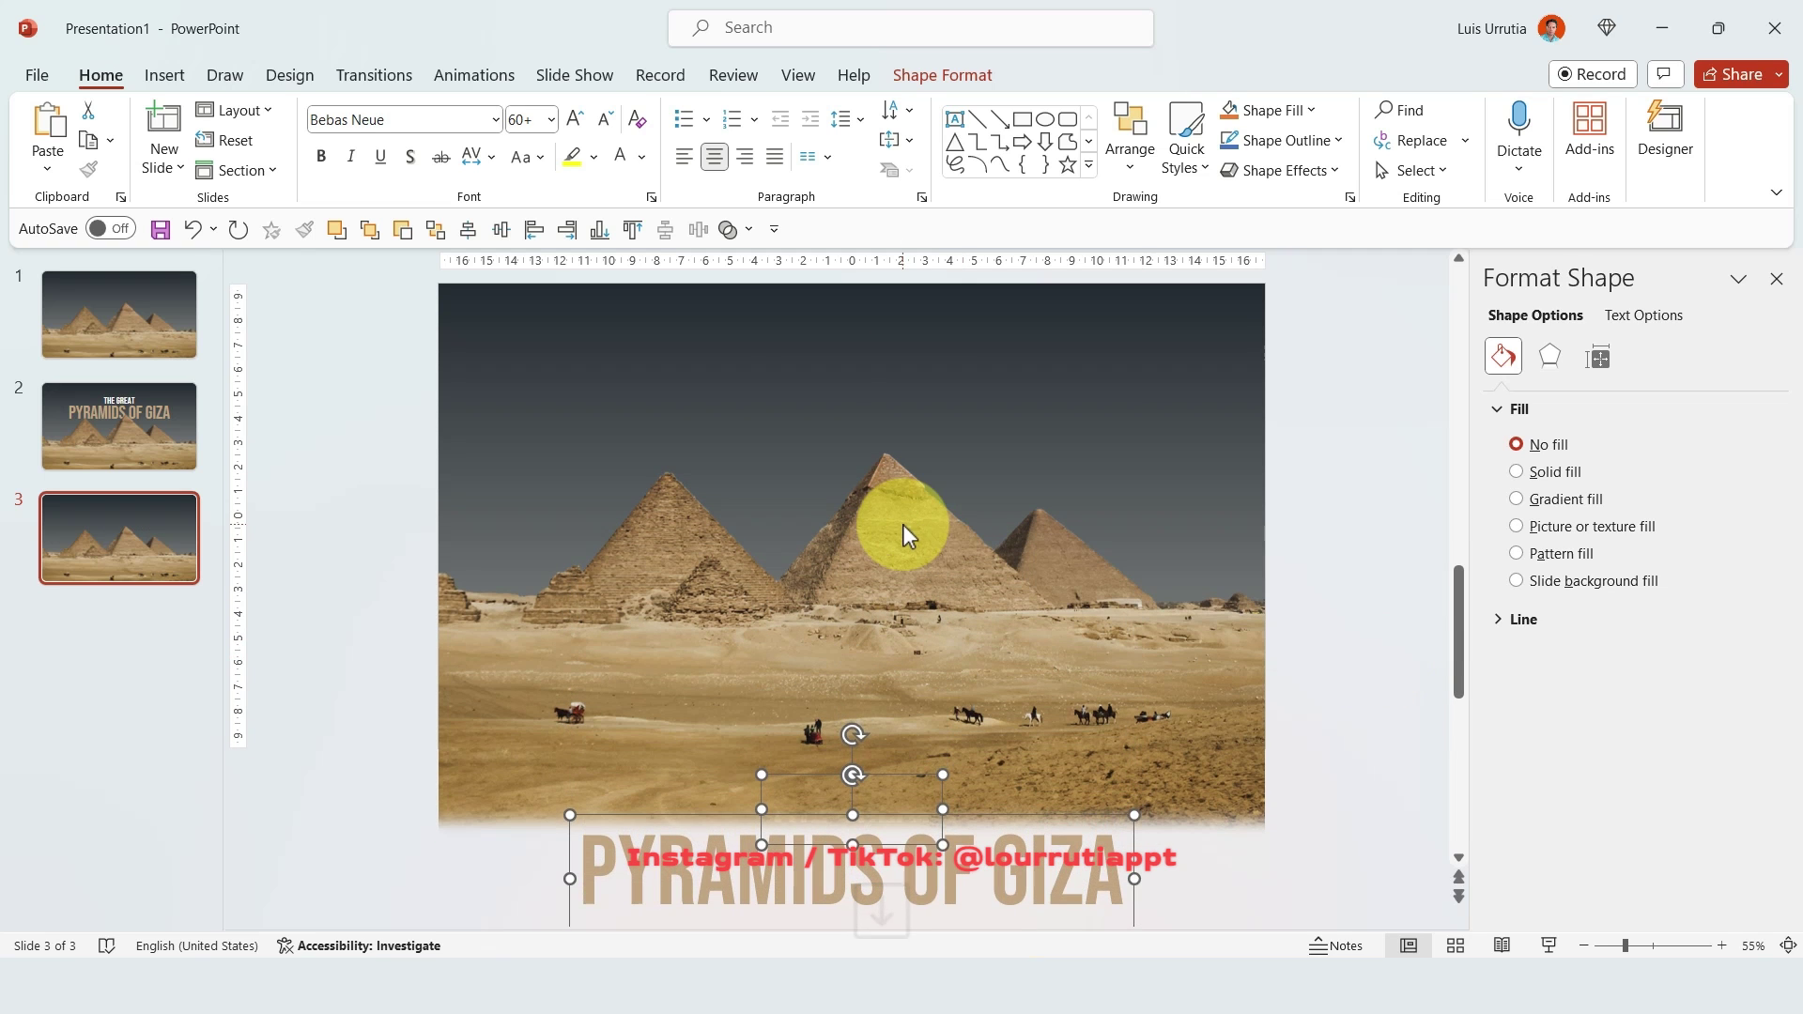
{"action": "left_click", "coordinate": [903, 530]}
{"action": "left_click_drag", "start_coordinate": [893, 503], "coordinate": [889, 557]}
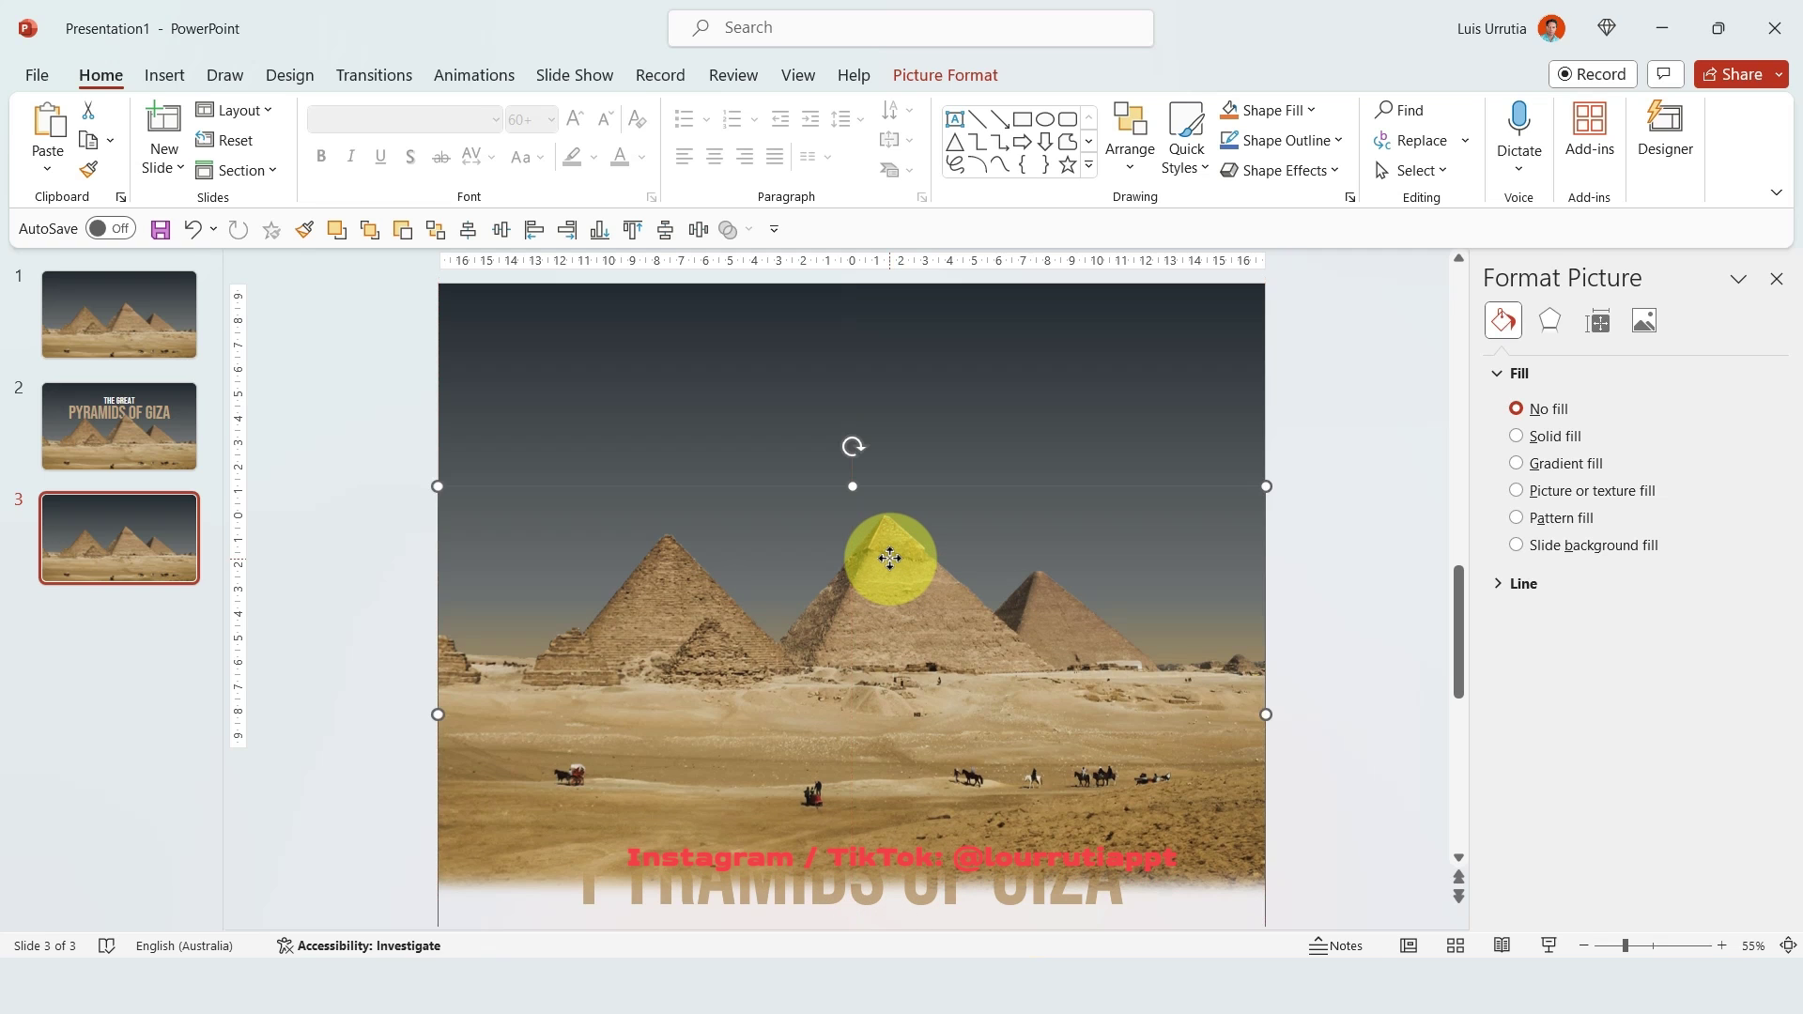
Select slides 1 to 3 and give them all the Morph transition.
{"action": "left_click", "coordinate": [1310, 469]}
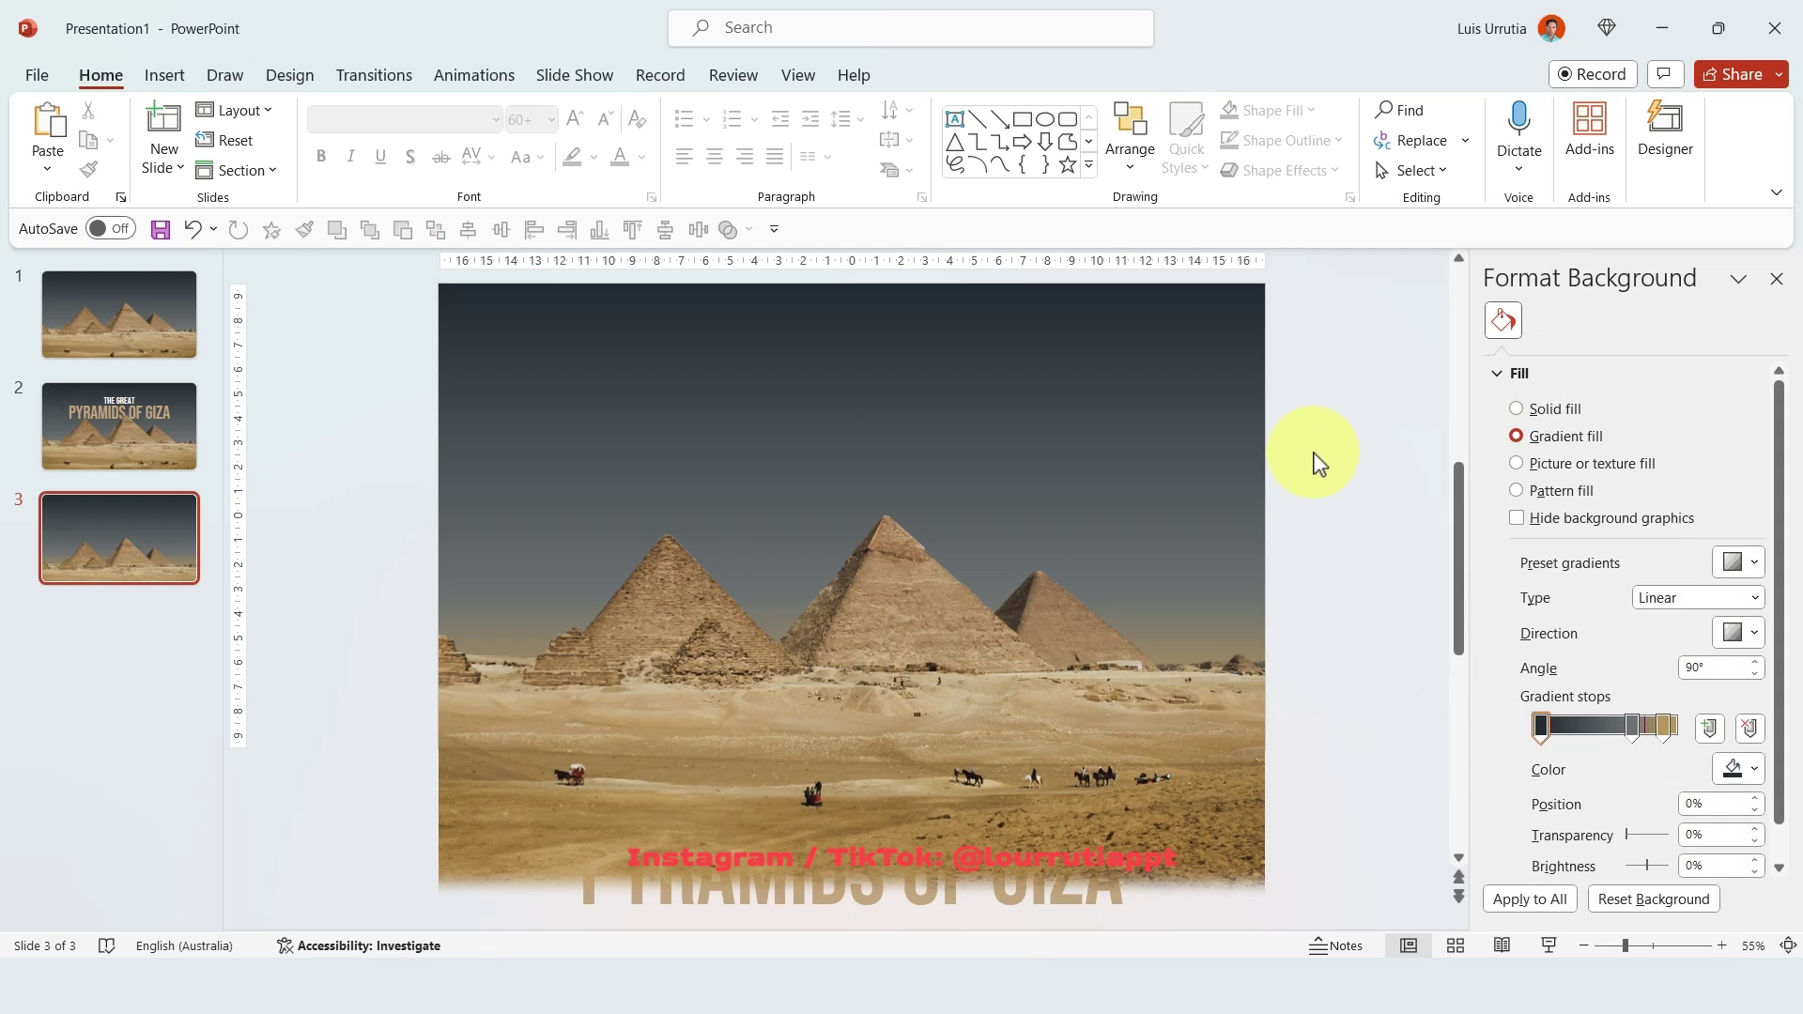
{"action": "key", "text": "Page_Up"}
{"action": "left_click", "coordinate": [191, 506]}
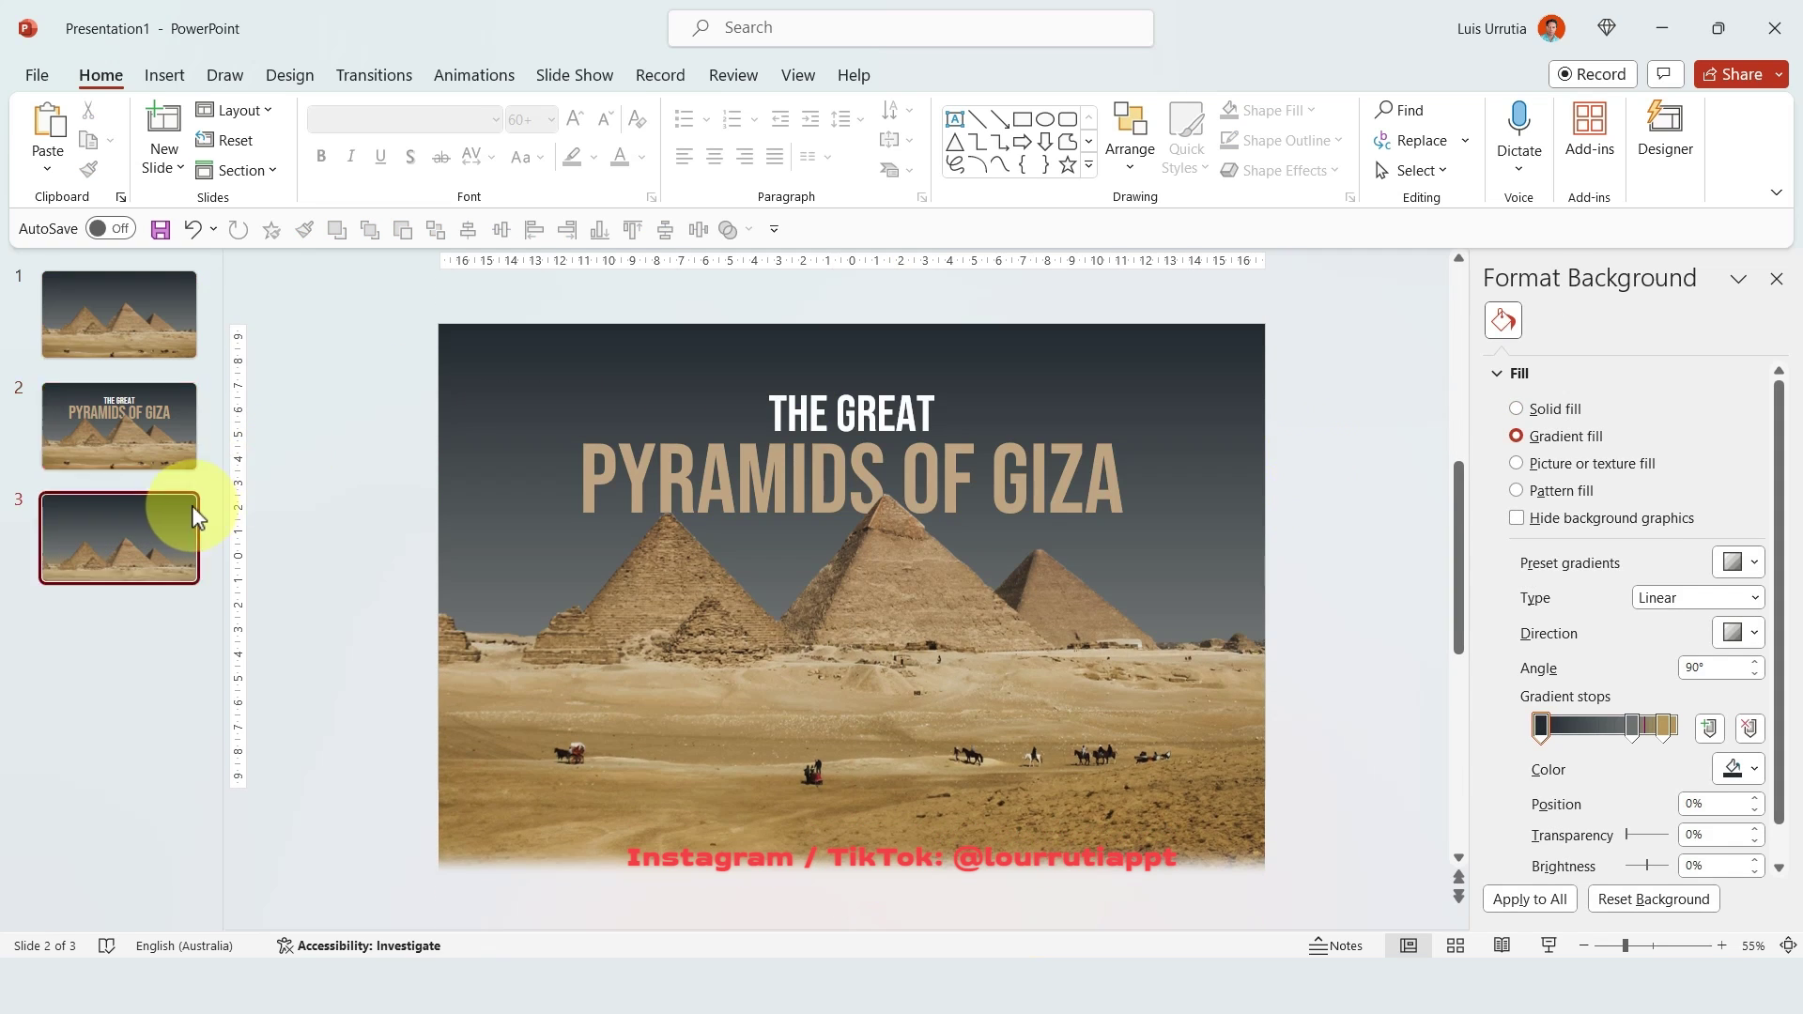
{"action": "left_click", "coordinate": [158, 302], "text": "shift"}
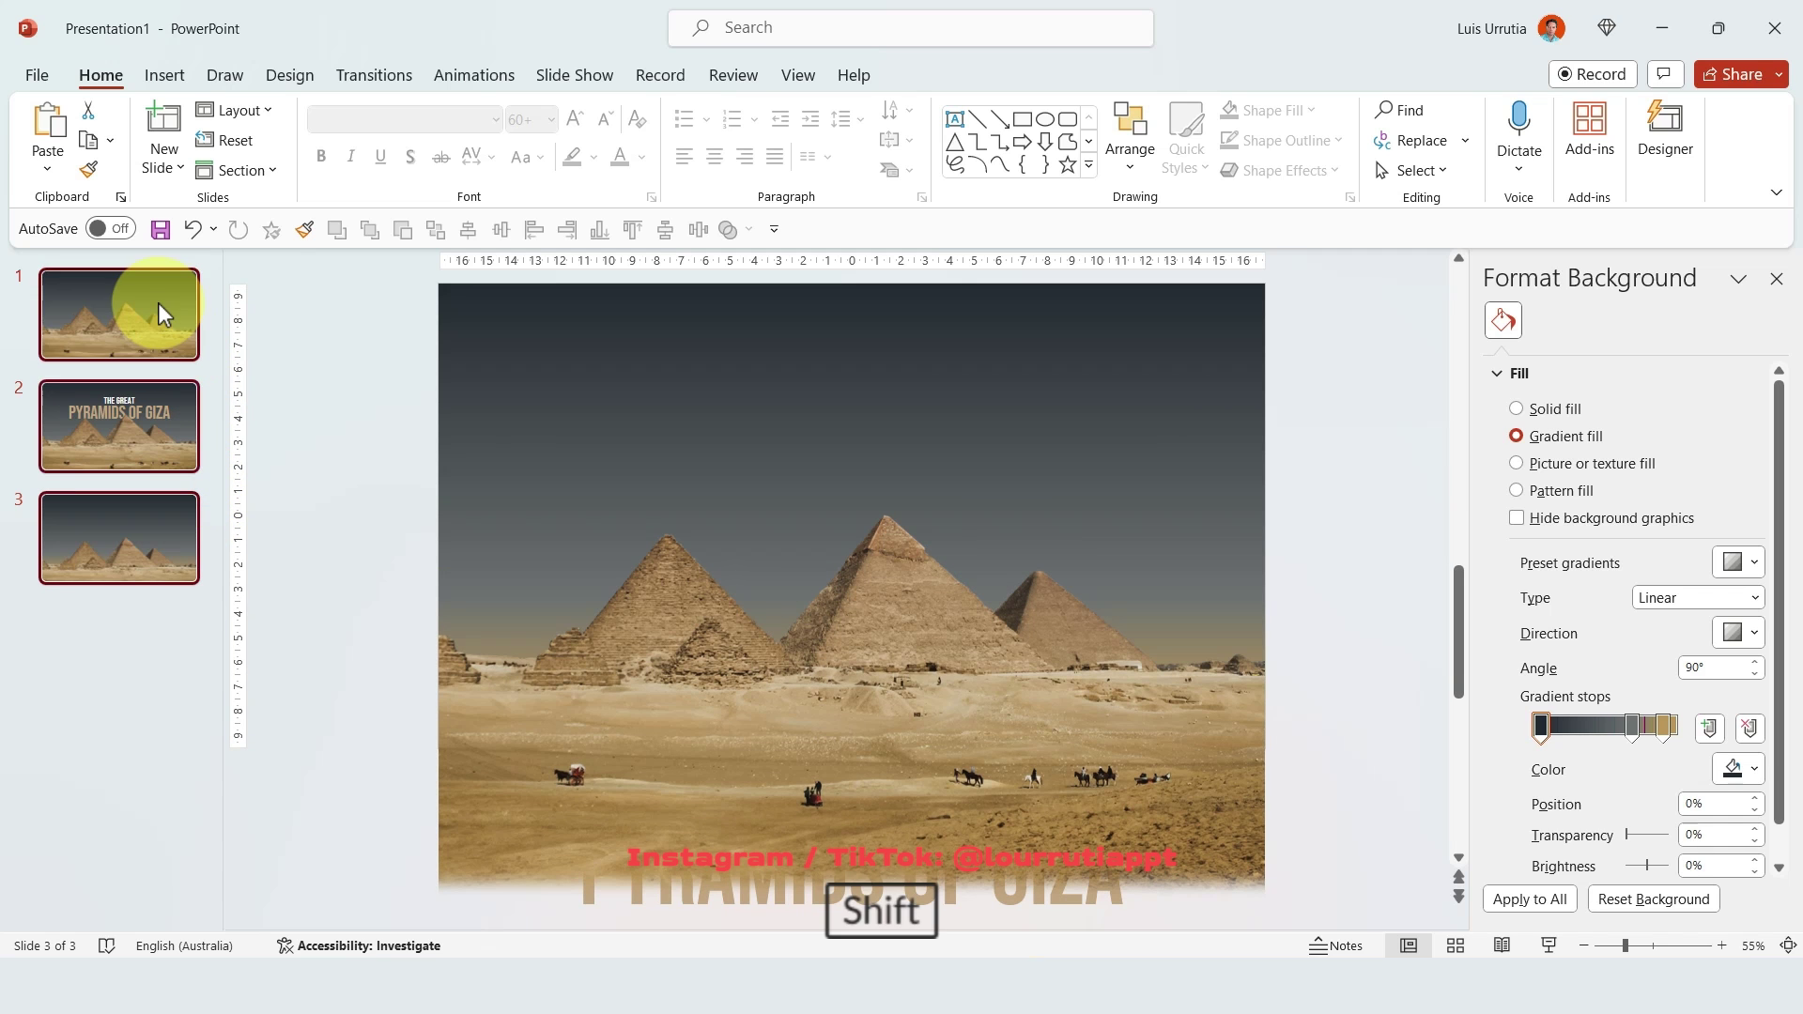
{"action": "left_click", "coordinate": [374, 76]}
{"action": "left_click", "coordinate": [260, 128]}
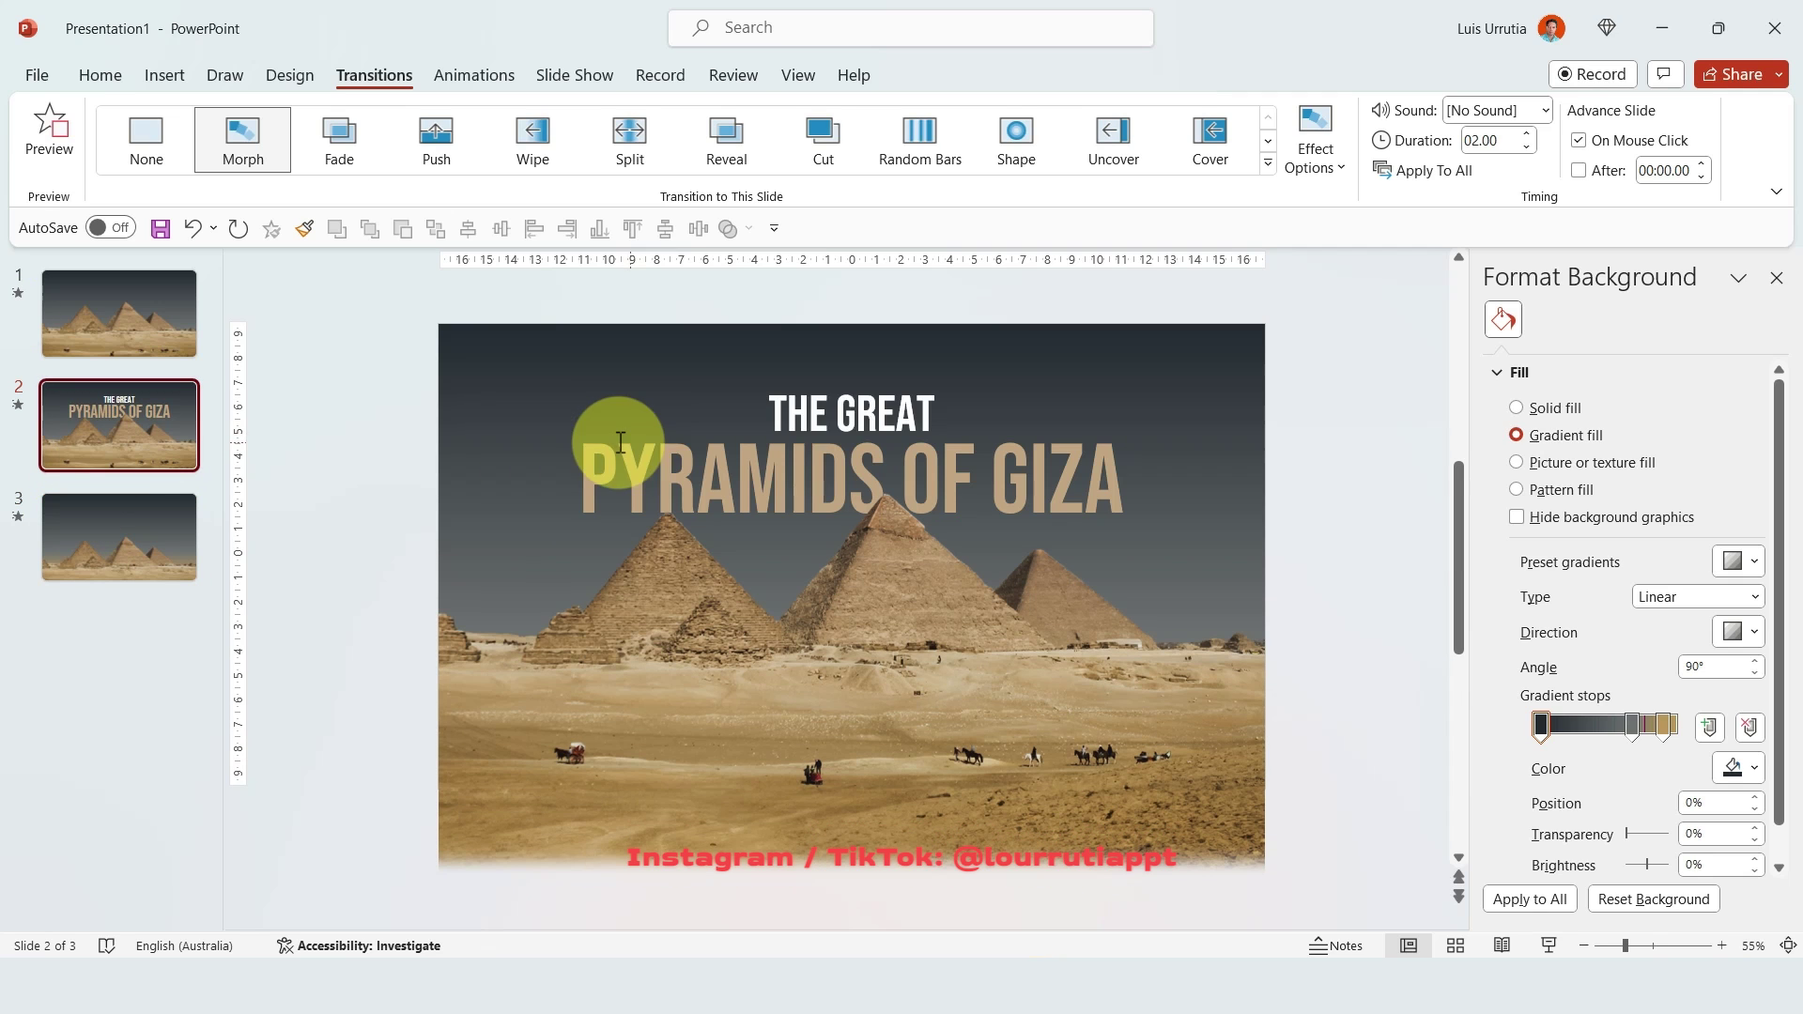
Copy the THE GREAT box from slide 2 onto slide 3's upper left.
{"action": "left_click", "coordinate": [856, 393]}
{"action": "left_click", "coordinate": [887, 385], "text": "ctrl"}
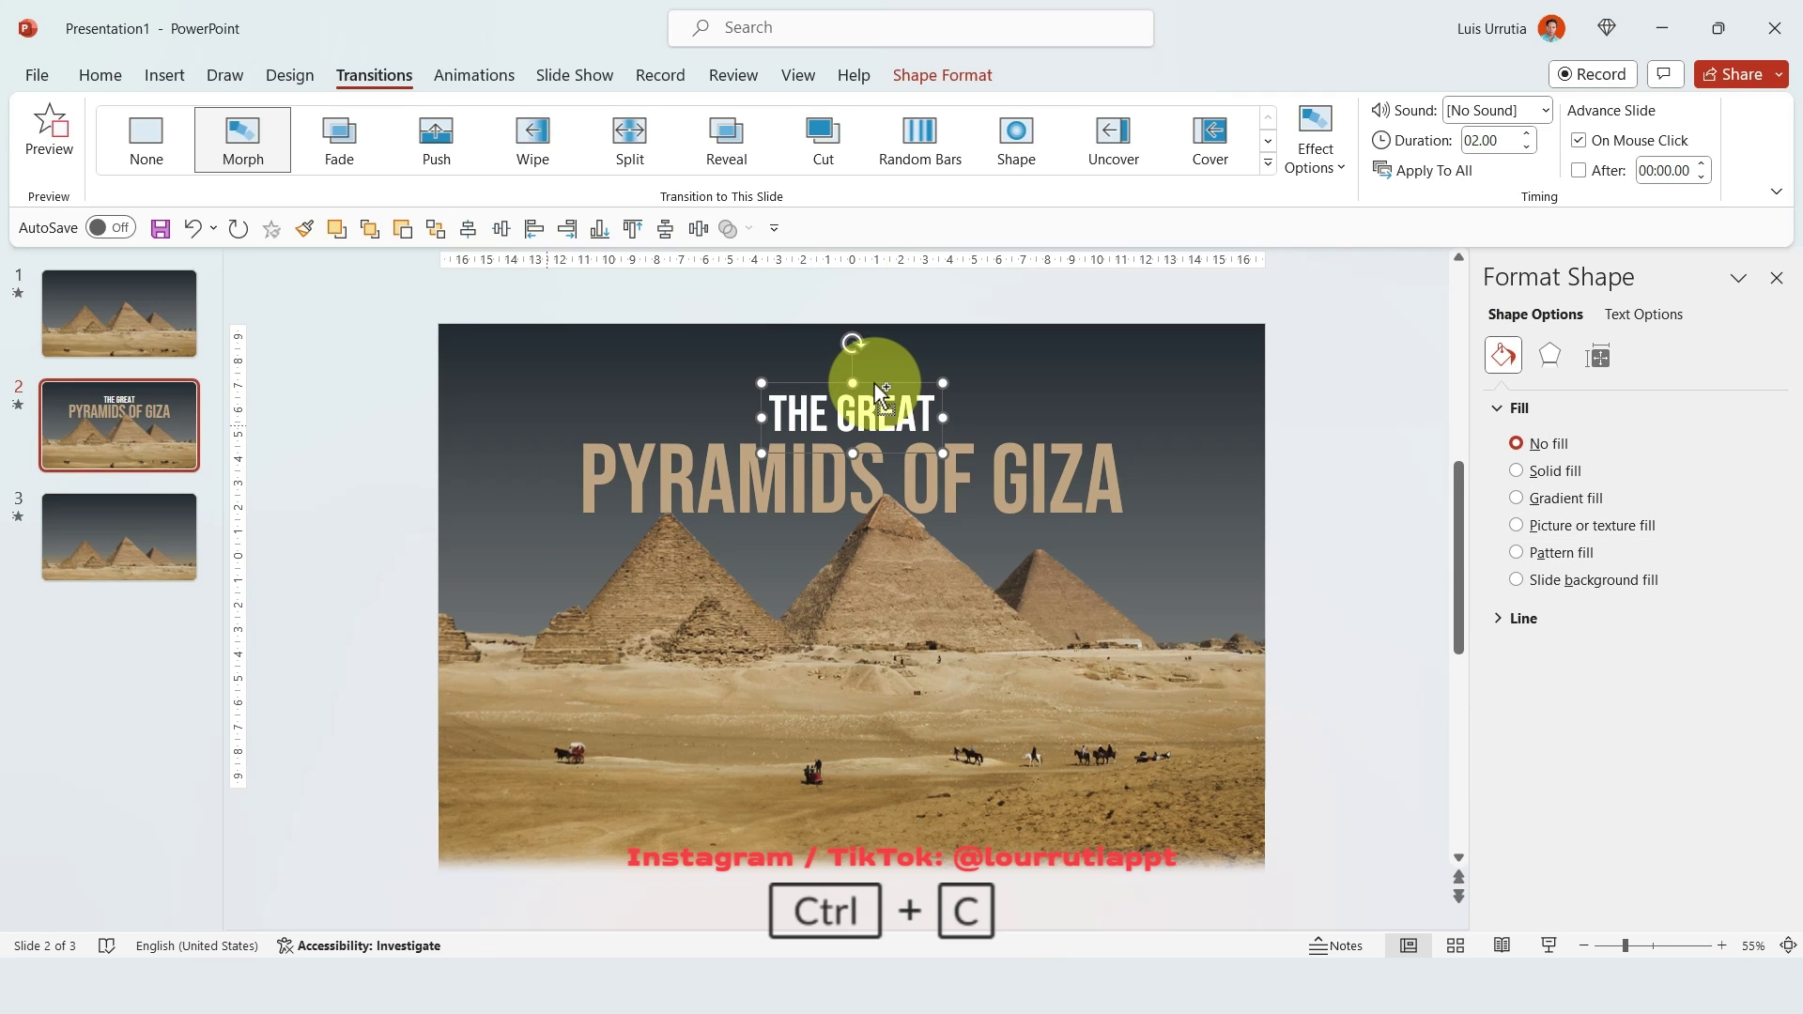
{"action": "left_click", "coordinate": [153, 523]}
{"action": "left_click", "coordinate": [691, 363]}
{"action": "key", "text": "ctrl+v"}
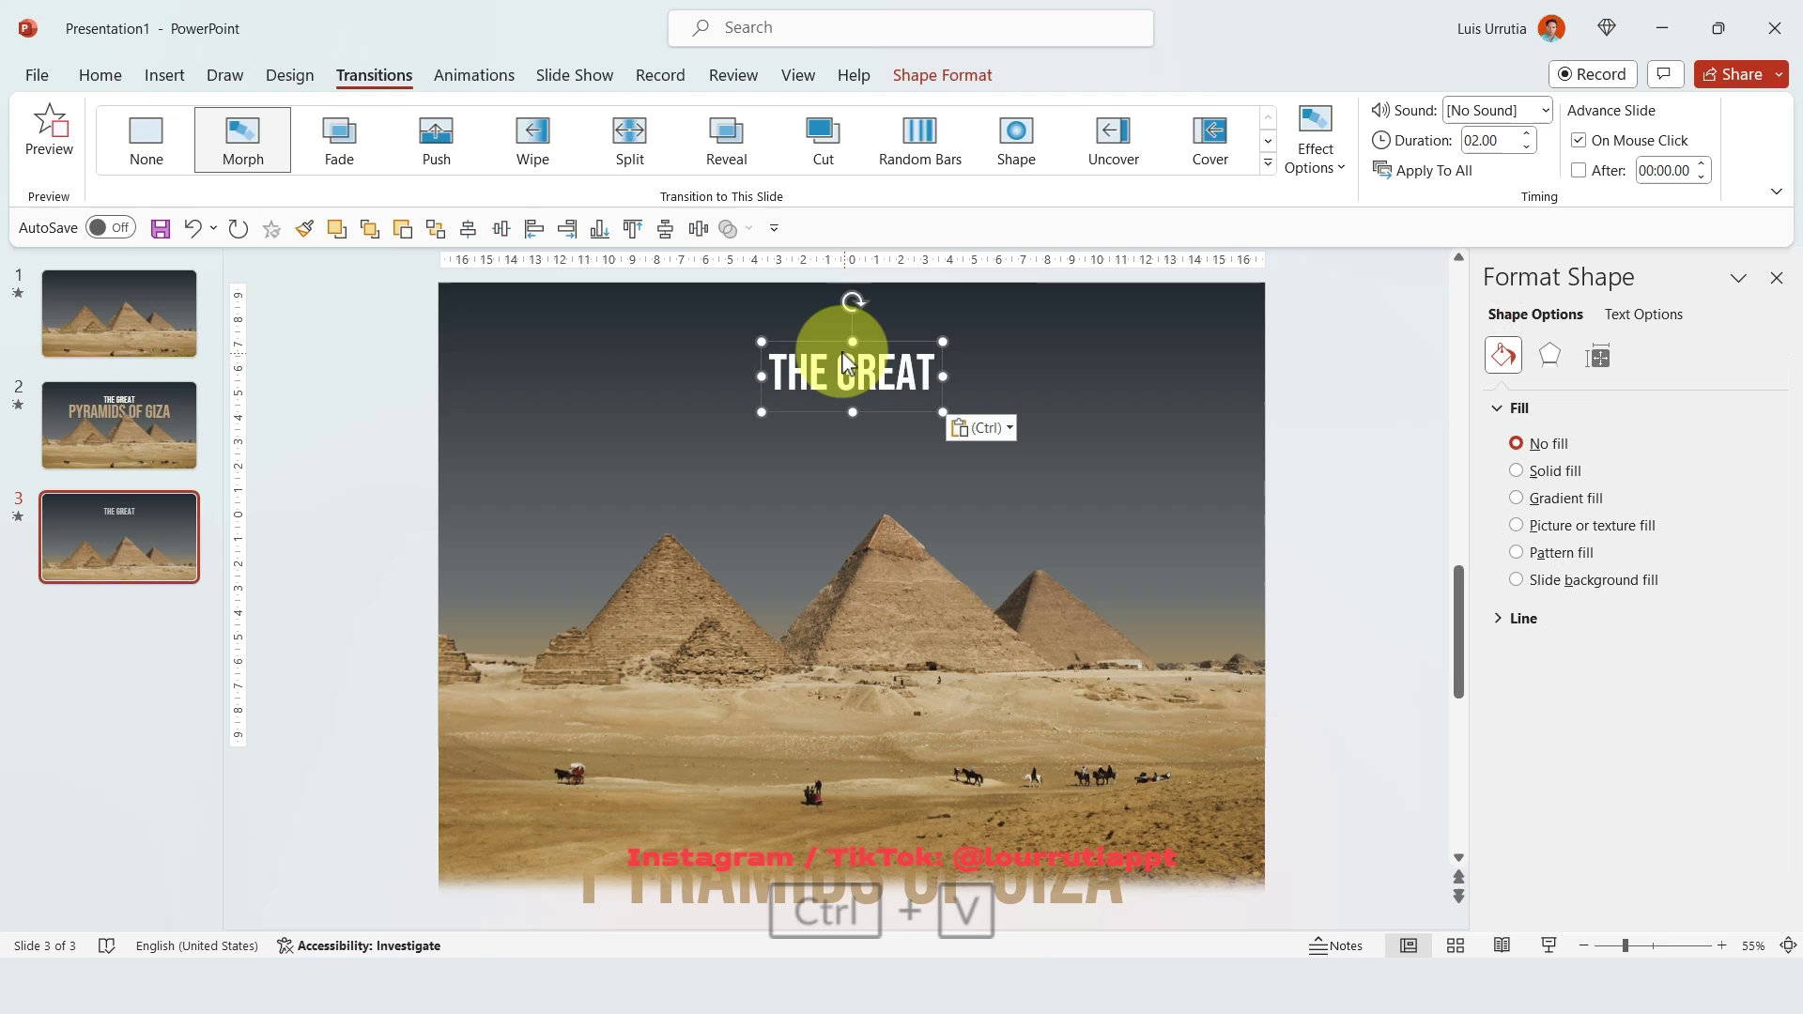
{"action": "left_click_drag", "start_coordinate": [821, 347], "coordinate": [656, 380]}
Retype the pasted label as MENKAURE and colour it the title's tan.
{"action": "left_click", "coordinate": [975, 658]}
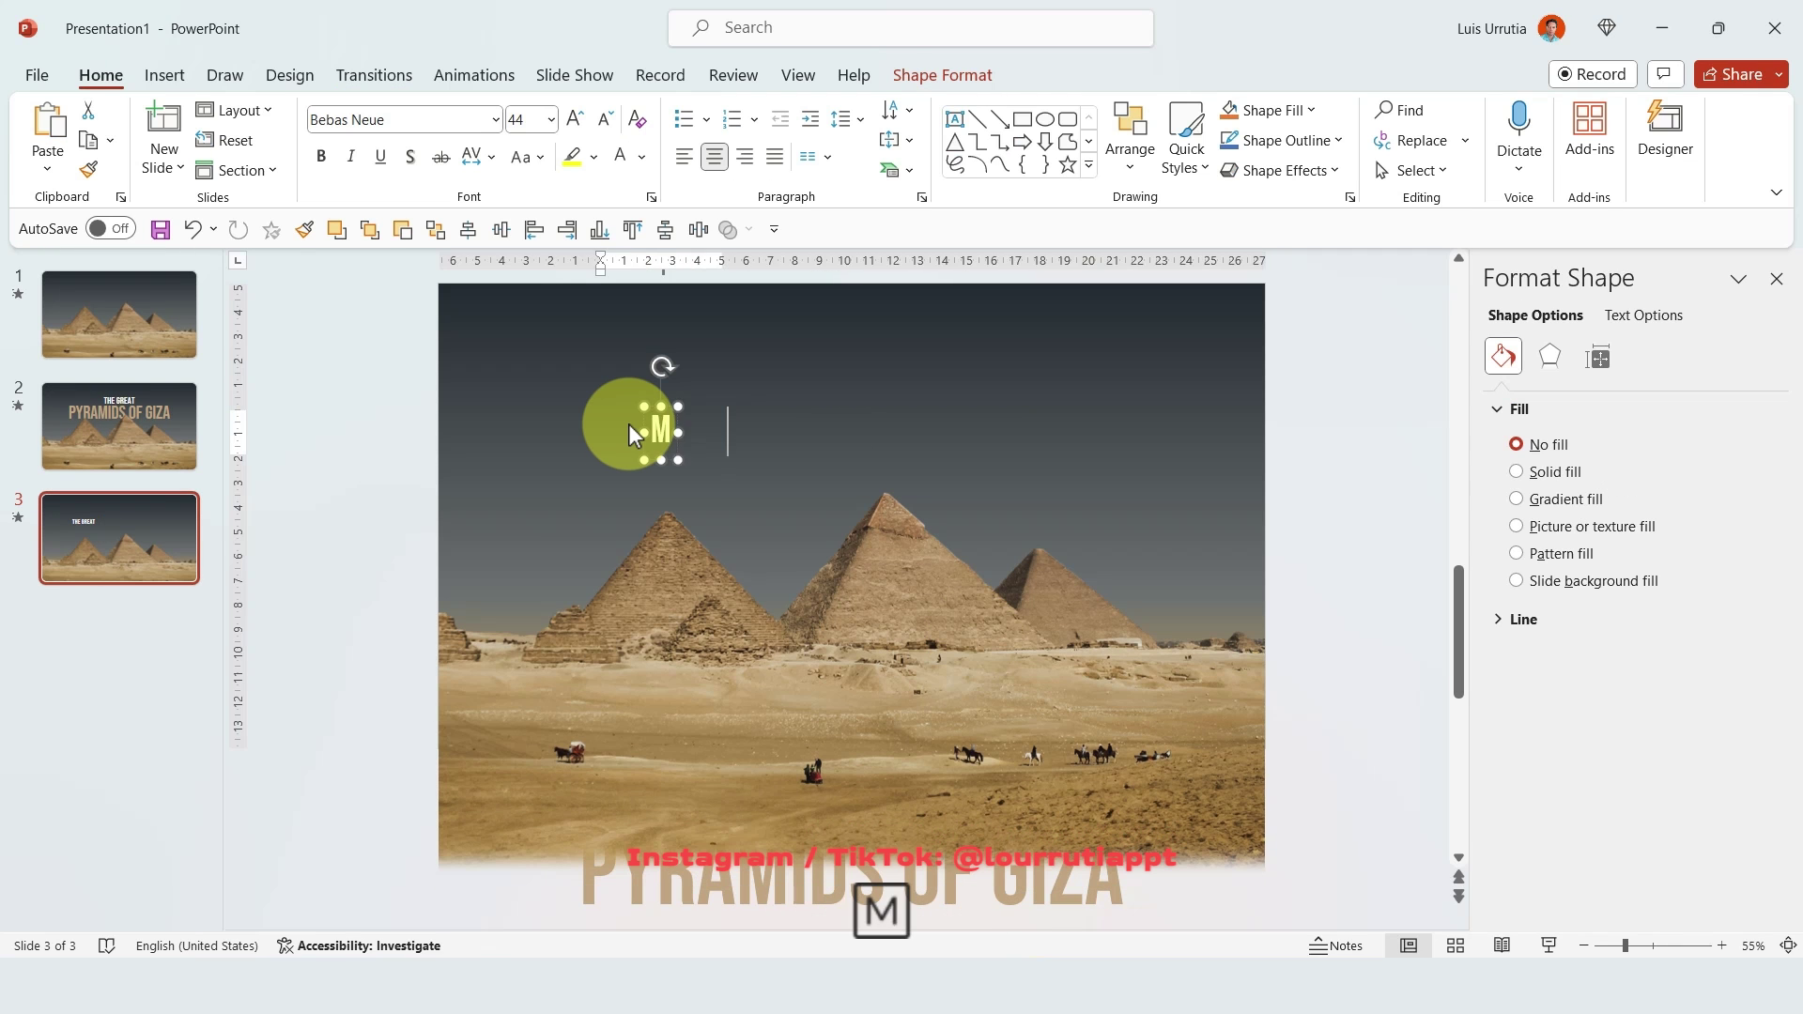
{"action": "type", "text": "ENKAURE"}
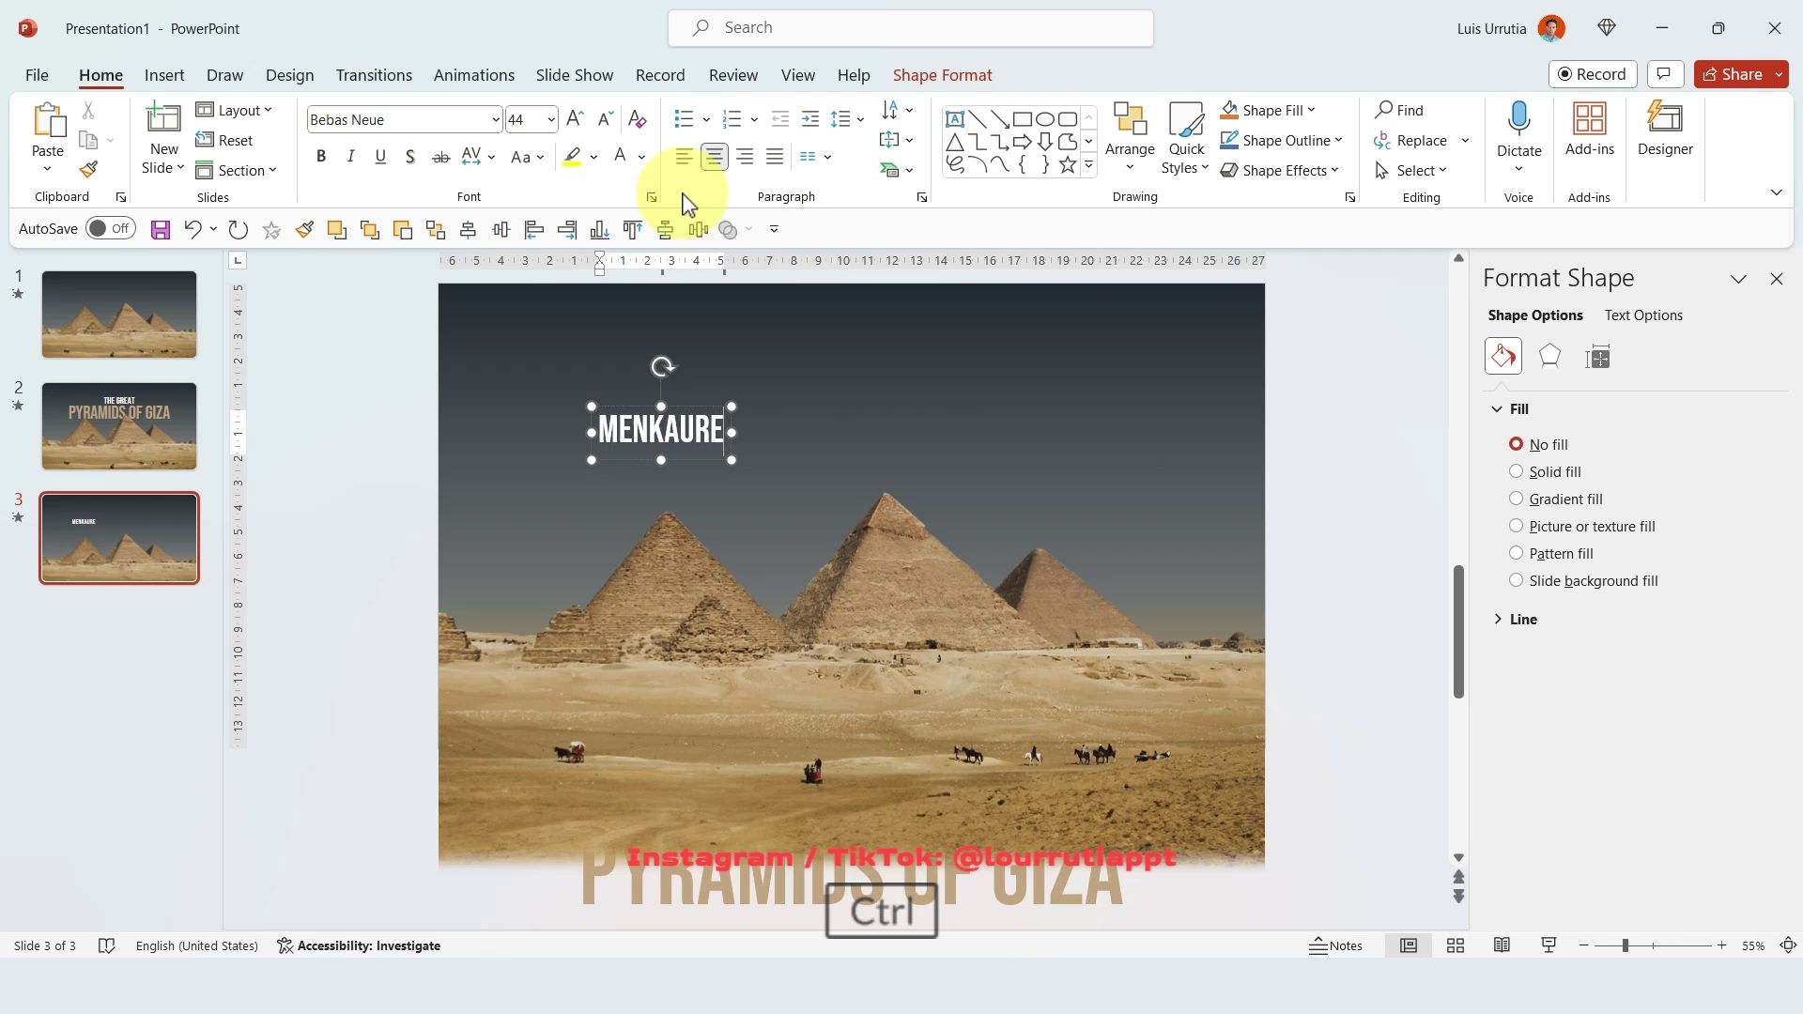
{"action": "key", "text": "ctrl+a"}
{"action": "left_click", "coordinate": [642, 157]}
{"action": "left_click", "coordinate": [617, 444]}
Copy the label to make KHAFRE, KHUFU and PYRAMID OF QUEENS above the pyramids.
{"action": "left_click_drag", "start_coordinate": [676, 423], "coordinate": [1063, 447]}
{"action": "type", "text": "KHAFREKHUFU"}
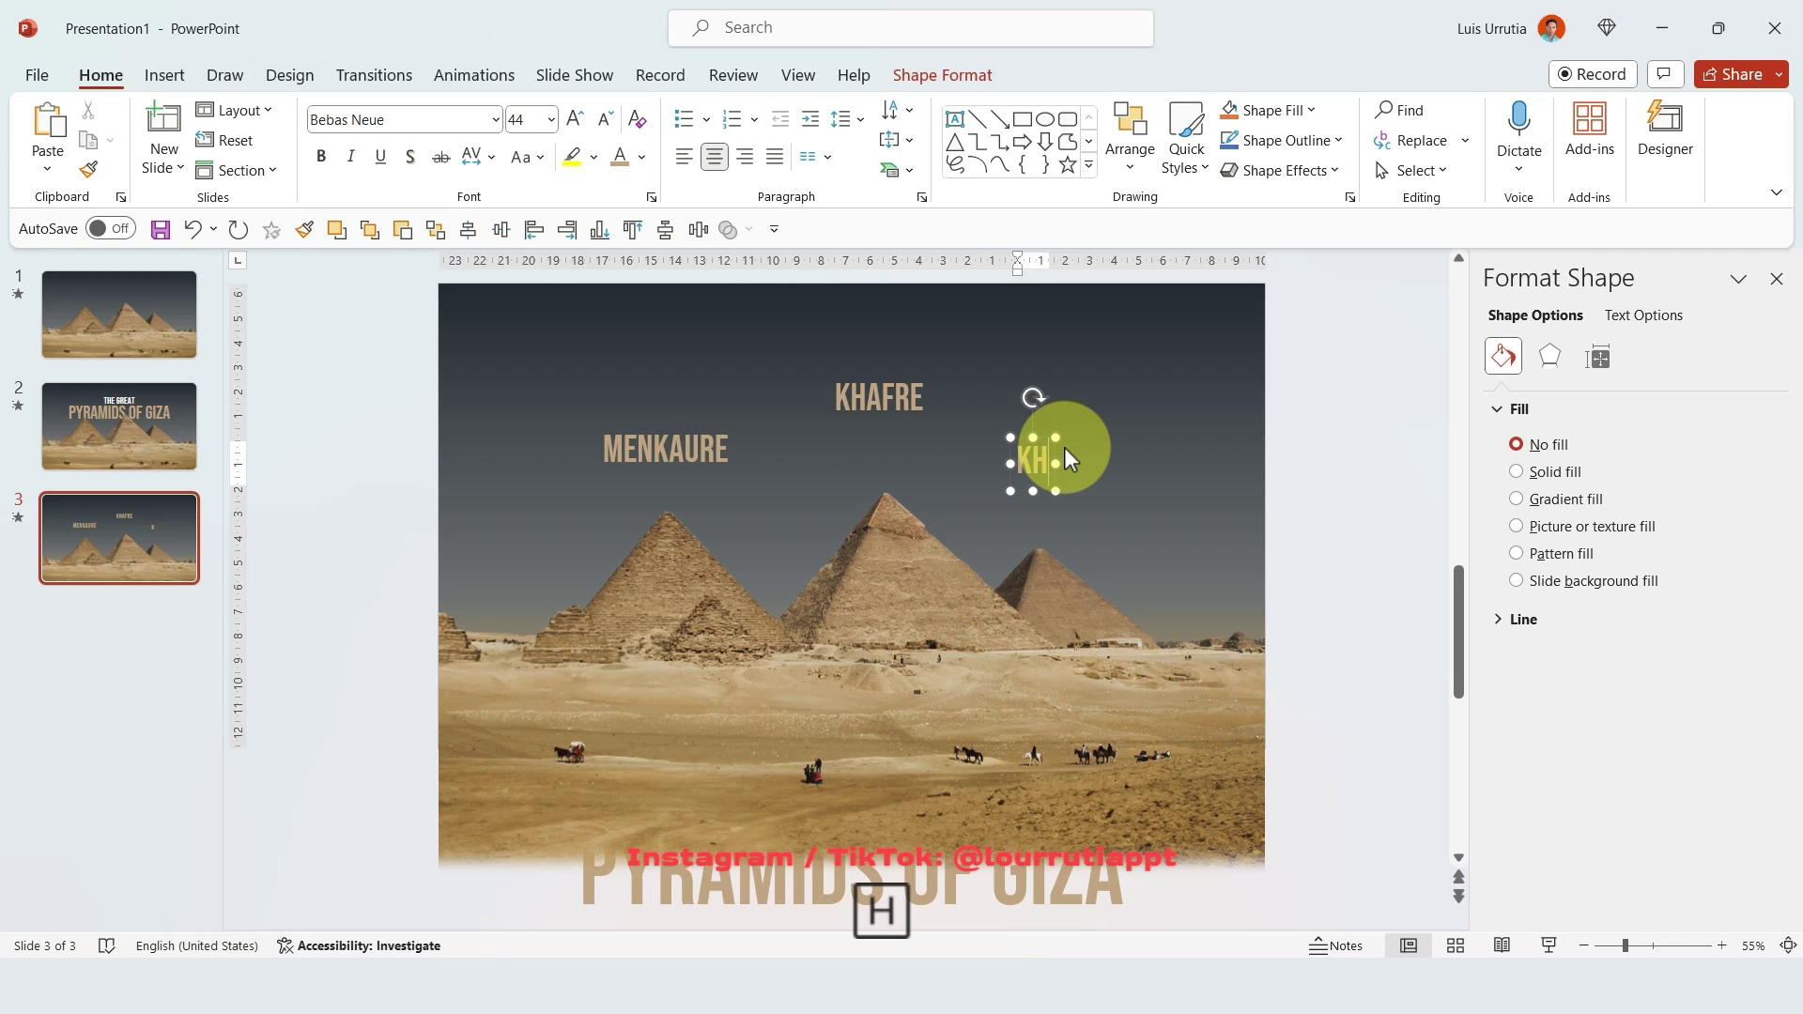
{"action": "left_click", "coordinate": [699, 434]}
{"action": "left_click_drag", "start_coordinate": [699, 434], "coordinate": [583, 523]}
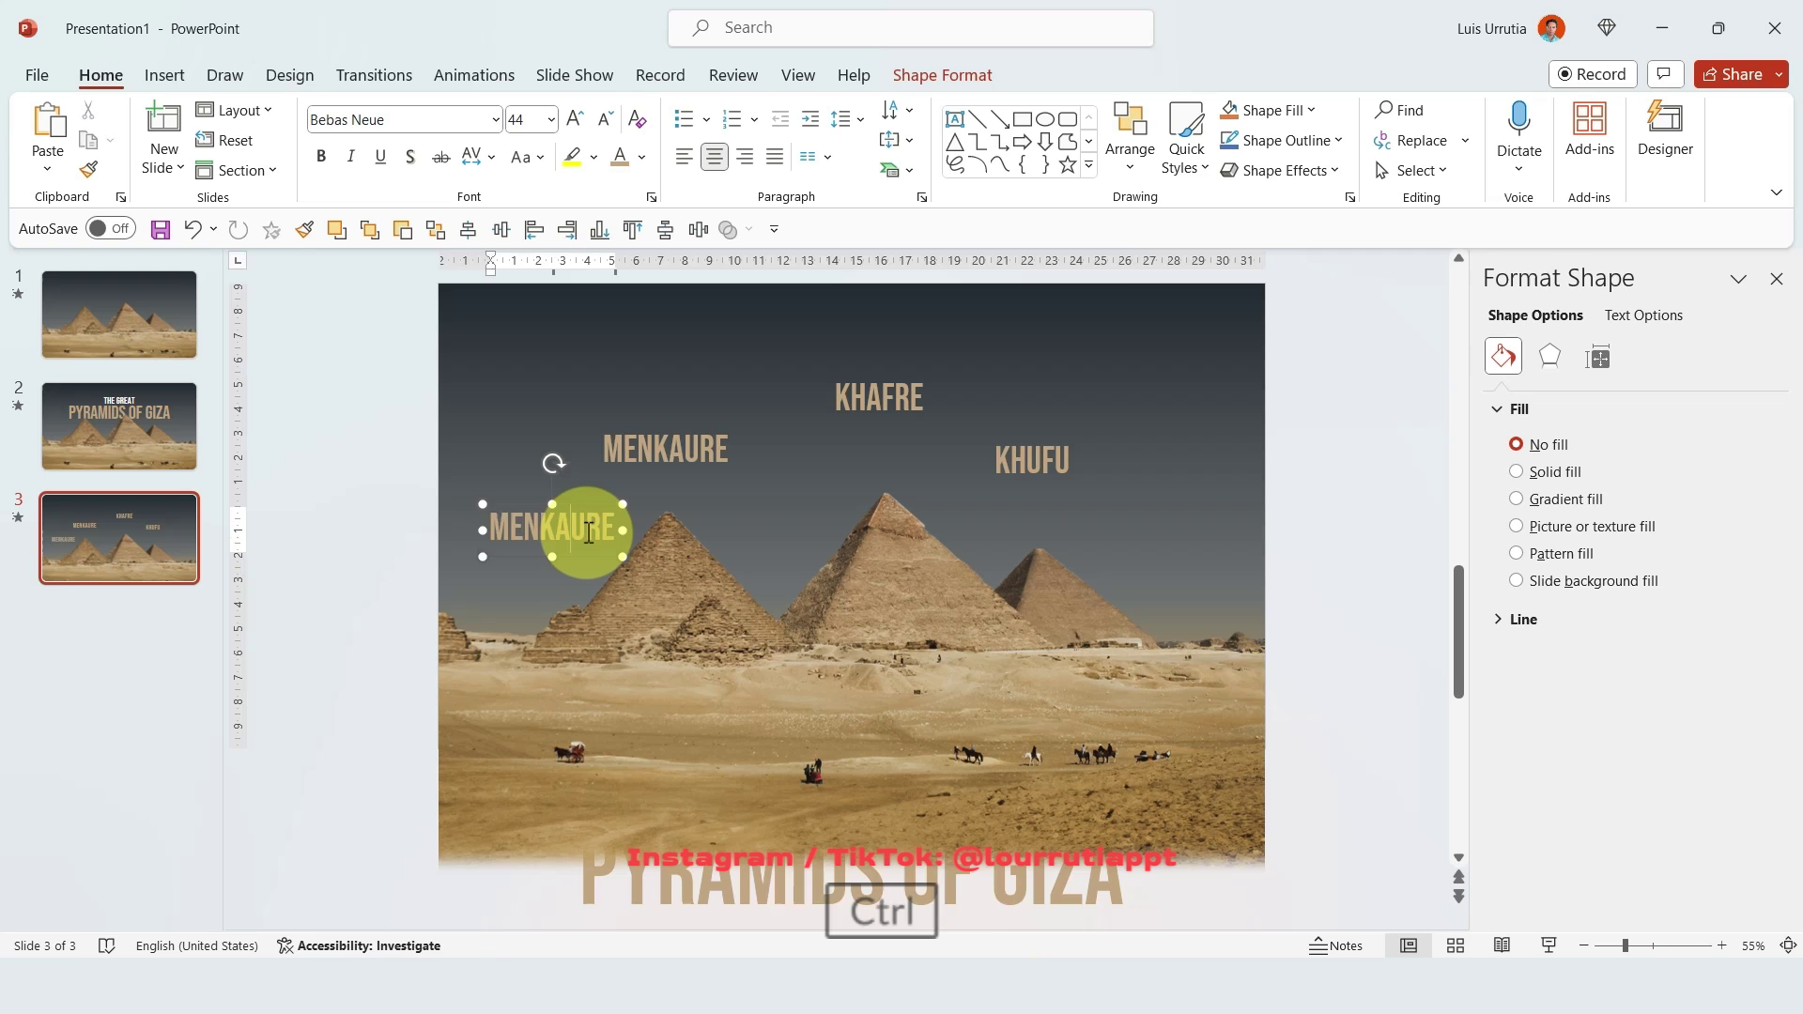
{"action": "type", "text": "PYRAMID OF QUEENS"}
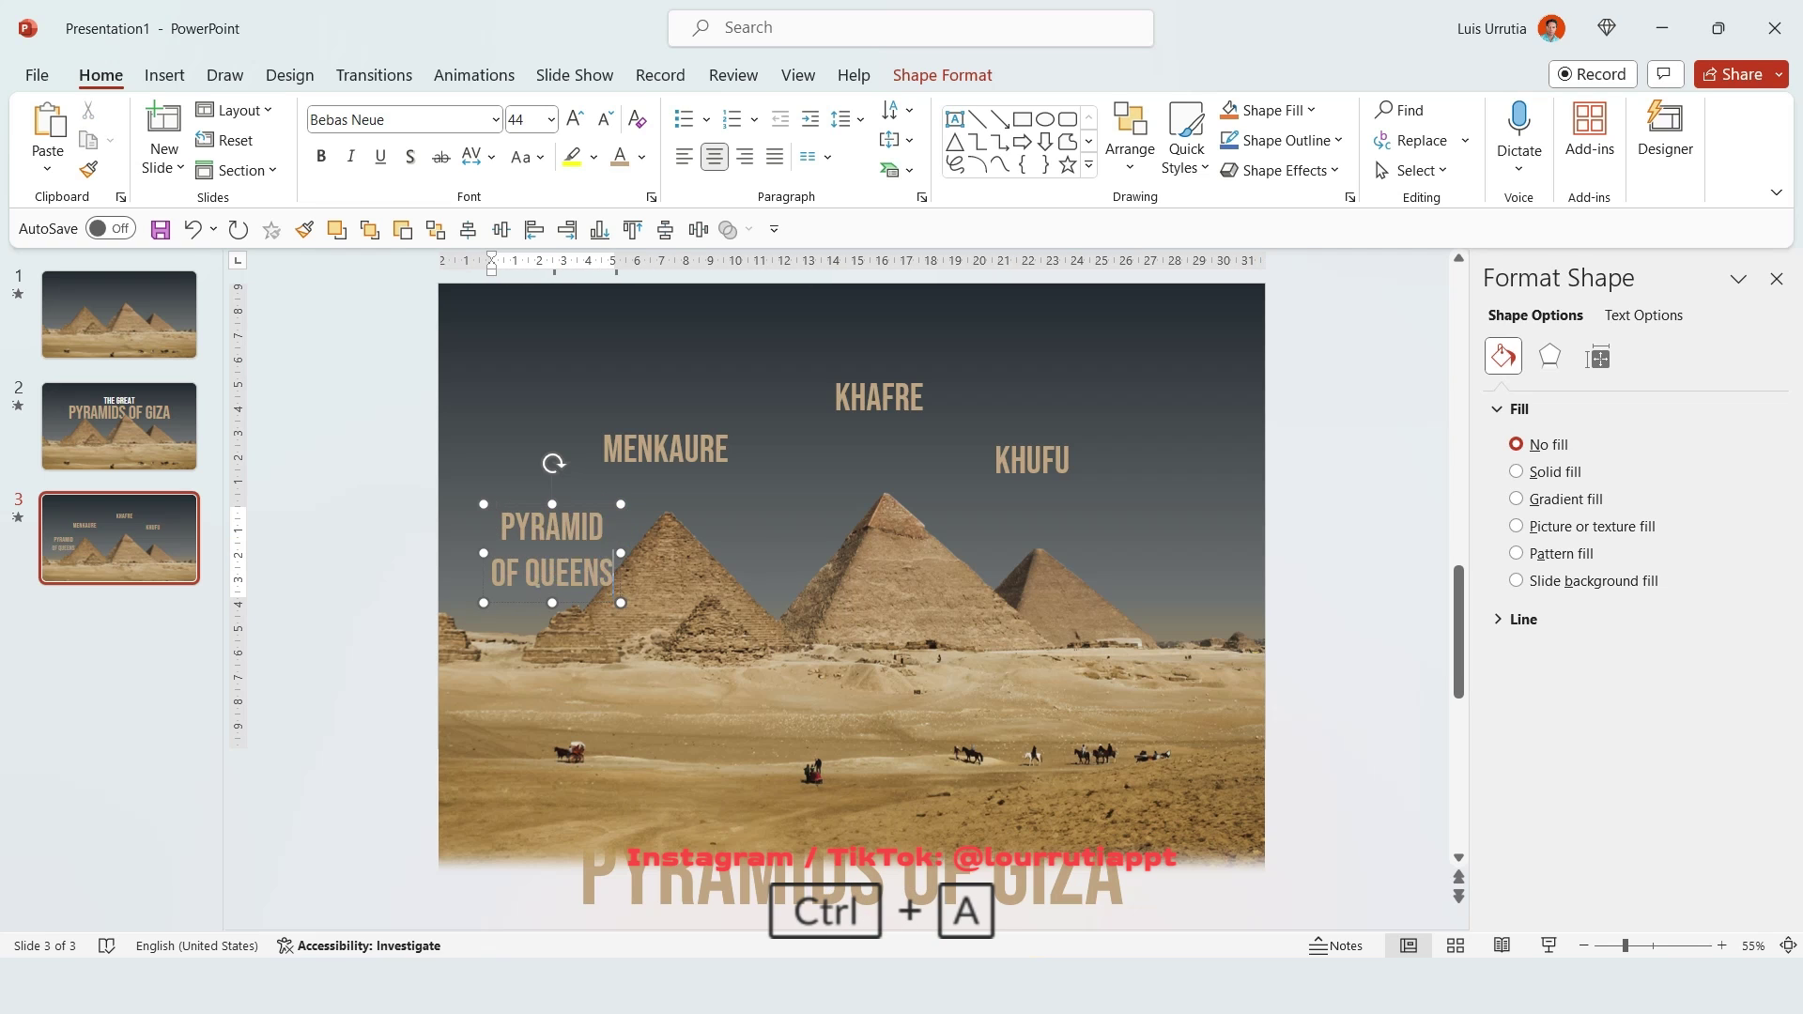
{"action": "key", "text": "ctrl+a"}
Set the PYRAMID OF QUEENS label's line spacing to Multiple 0.8.
{"action": "left_click", "coordinate": [850, 119]}
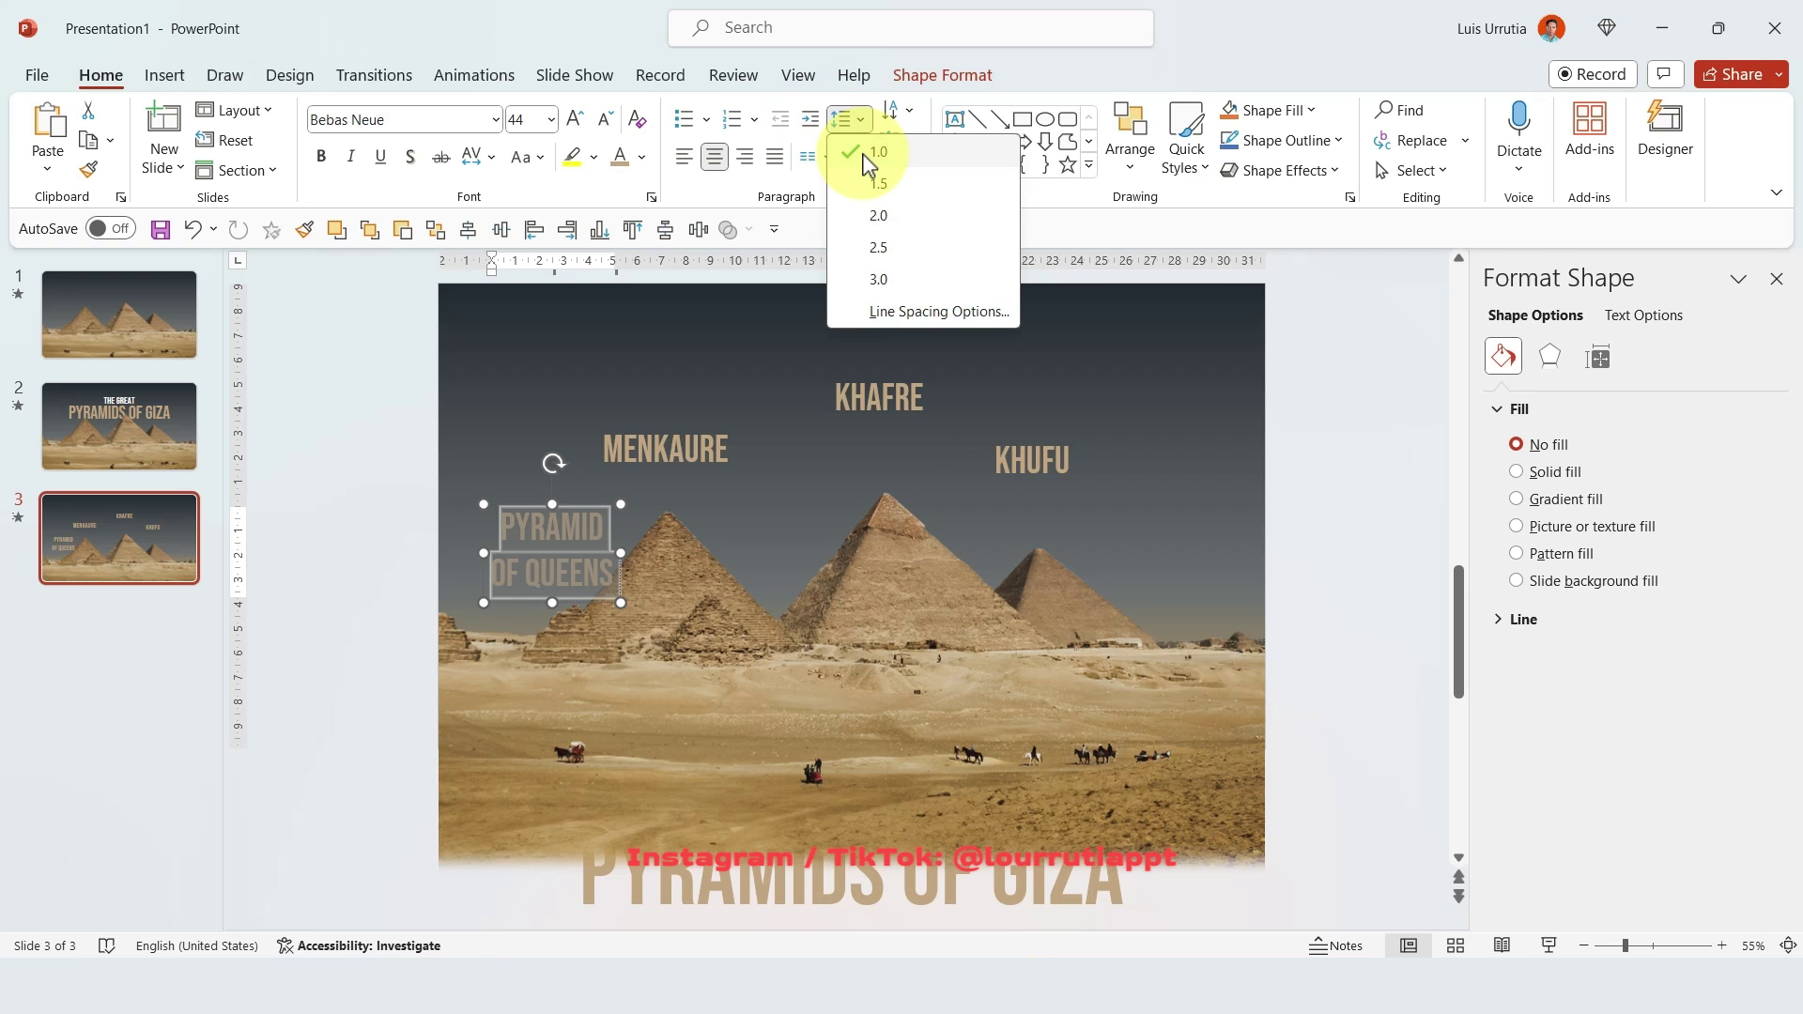
{"action": "left_click", "coordinate": [897, 313]}
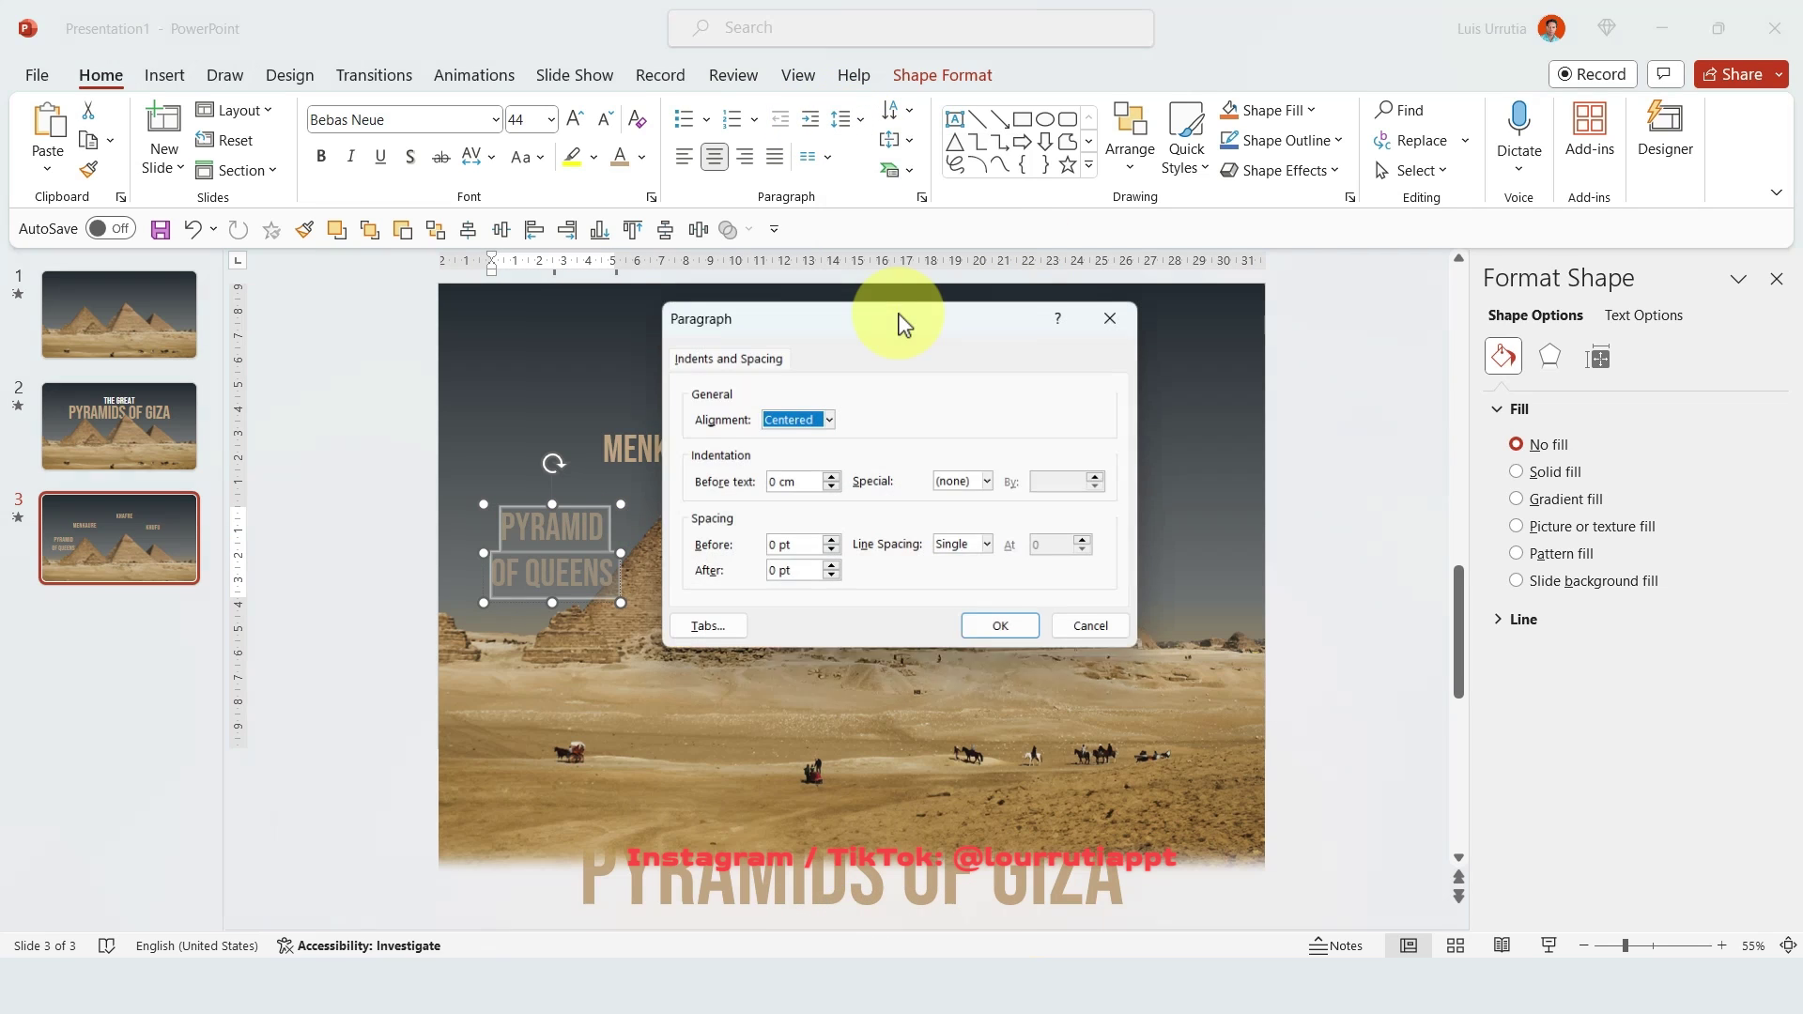
{"action": "left_click", "coordinate": [982, 550]}
{"action": "left_click", "coordinate": [967, 669]}
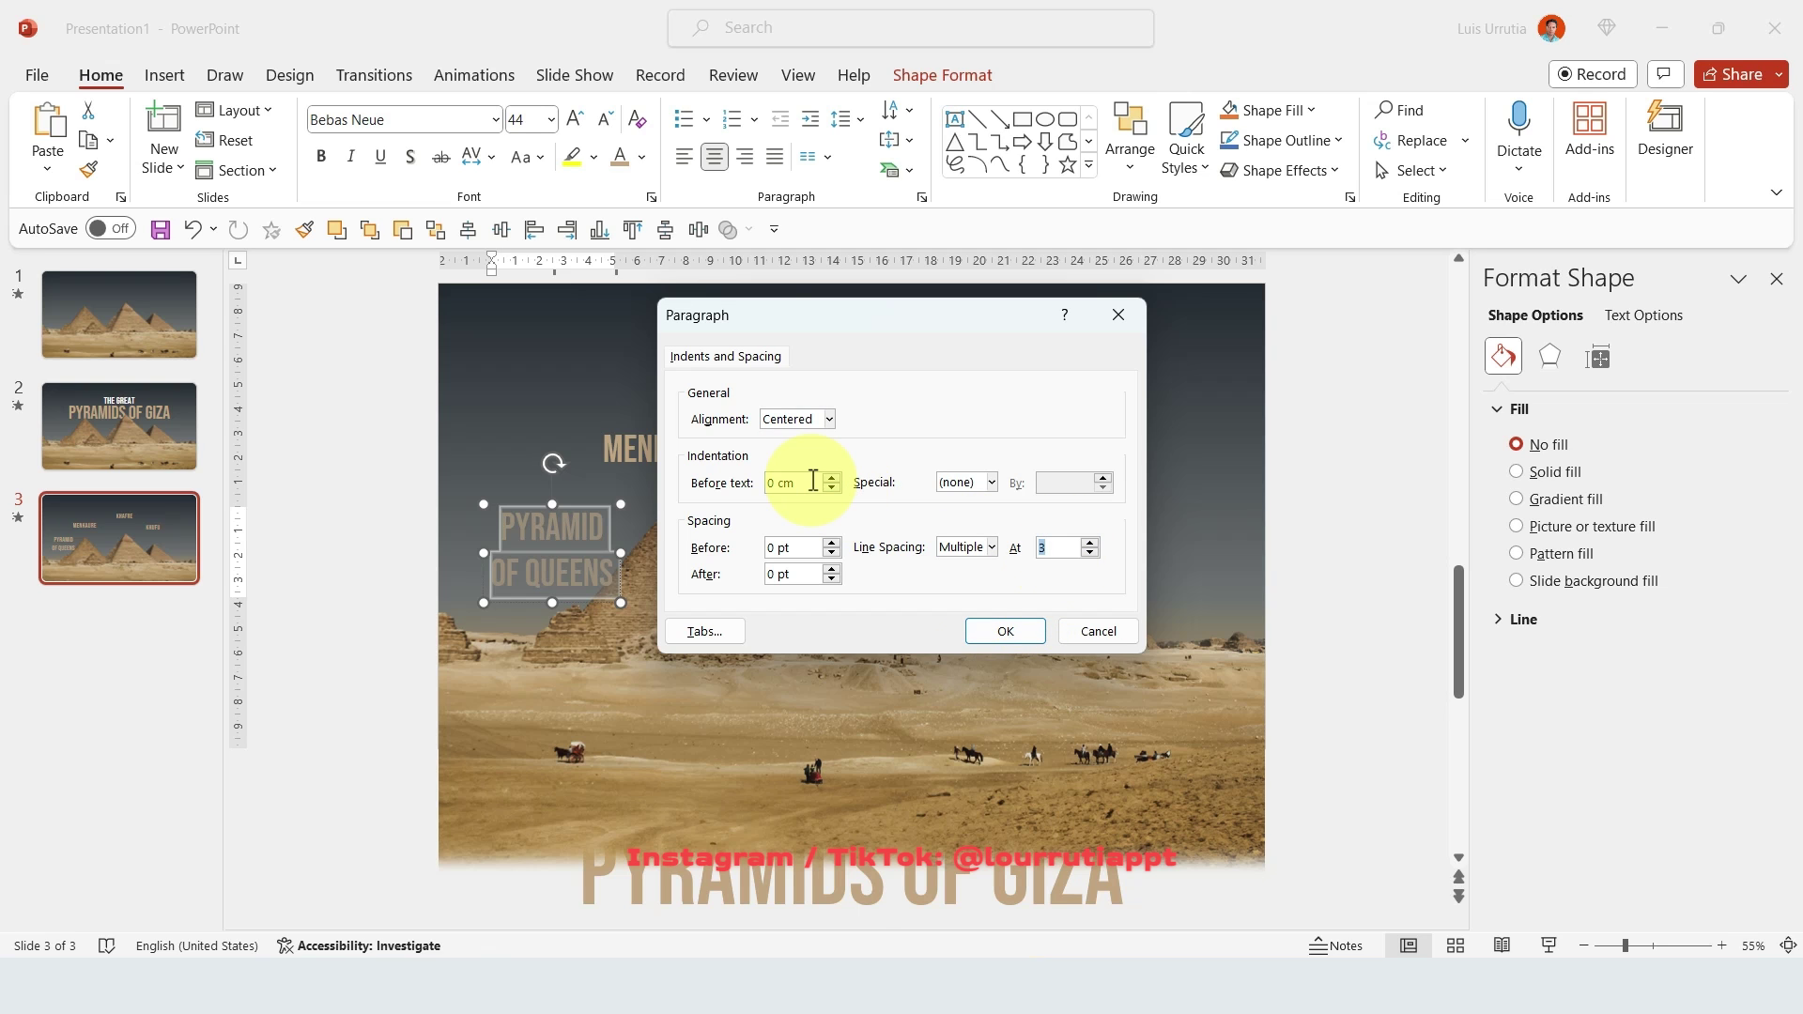
{"action": "type", "text": "0.8"}
{"action": "key", "text": "Return"}
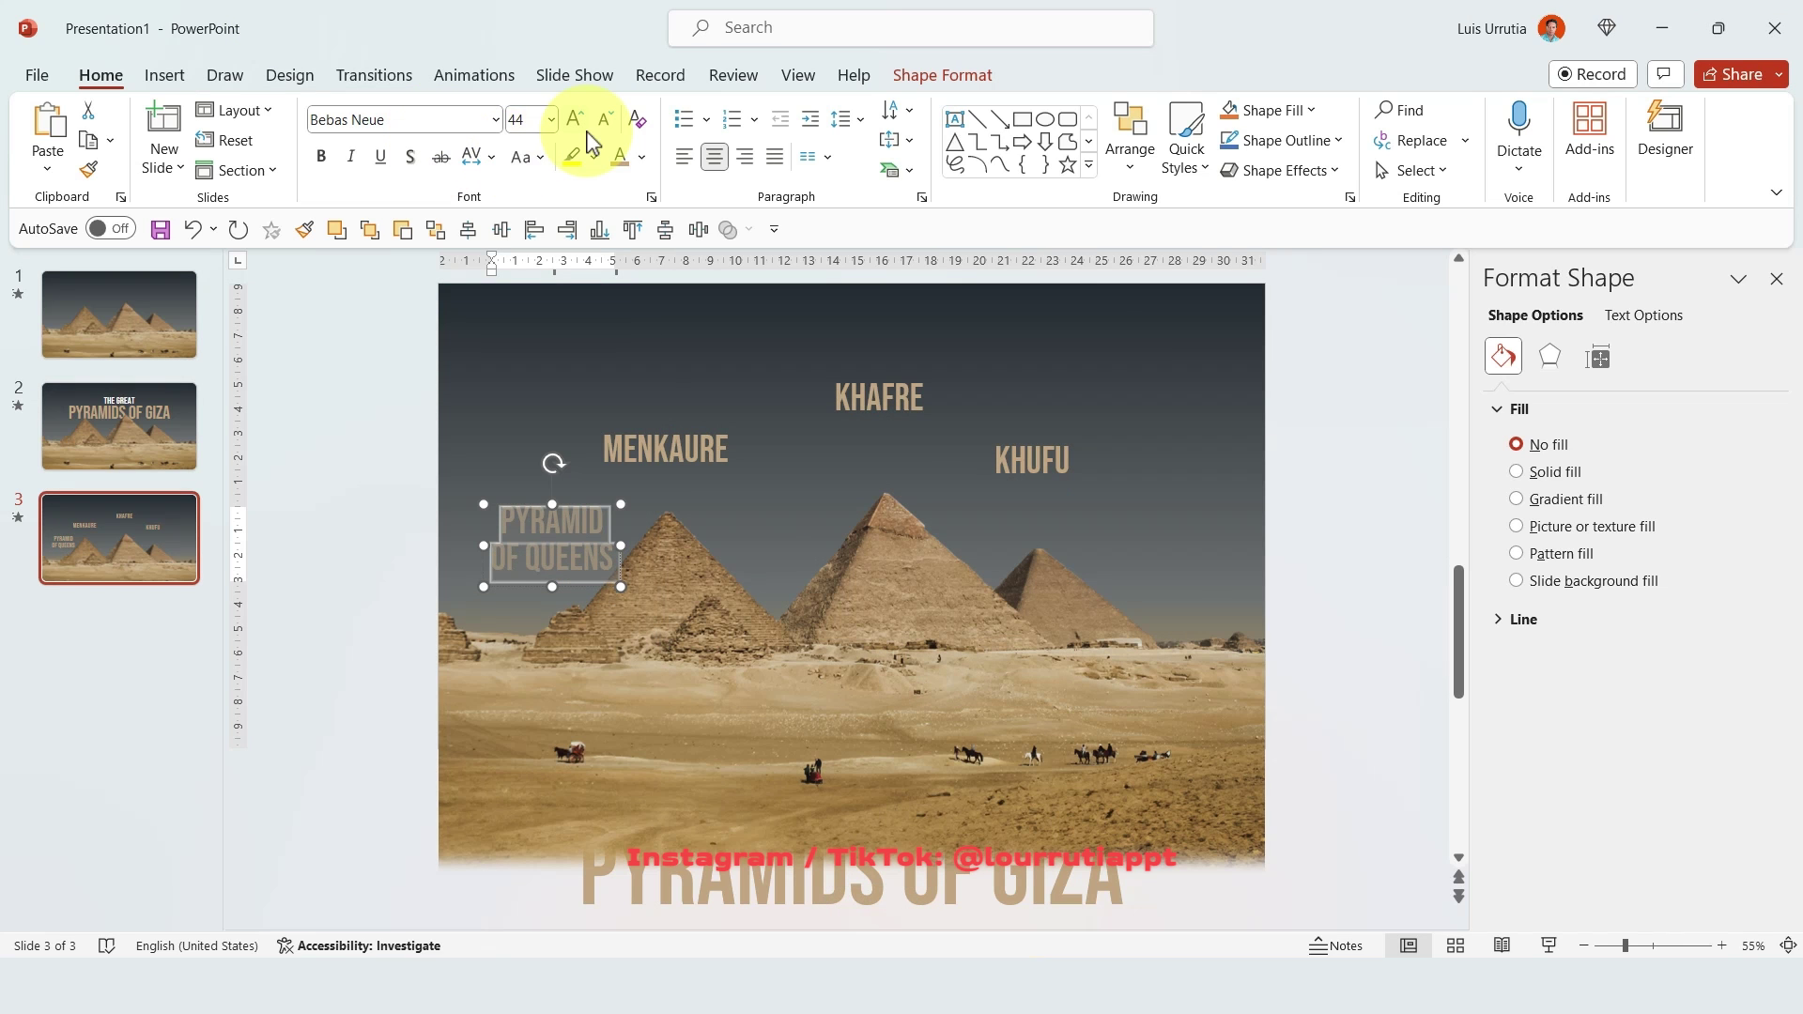
Shrink the PYRAMID OF QUEENS label to 36 pt.
{"action": "left_click", "coordinate": [605, 122]}
{"action": "left_click", "coordinate": [606, 123]}
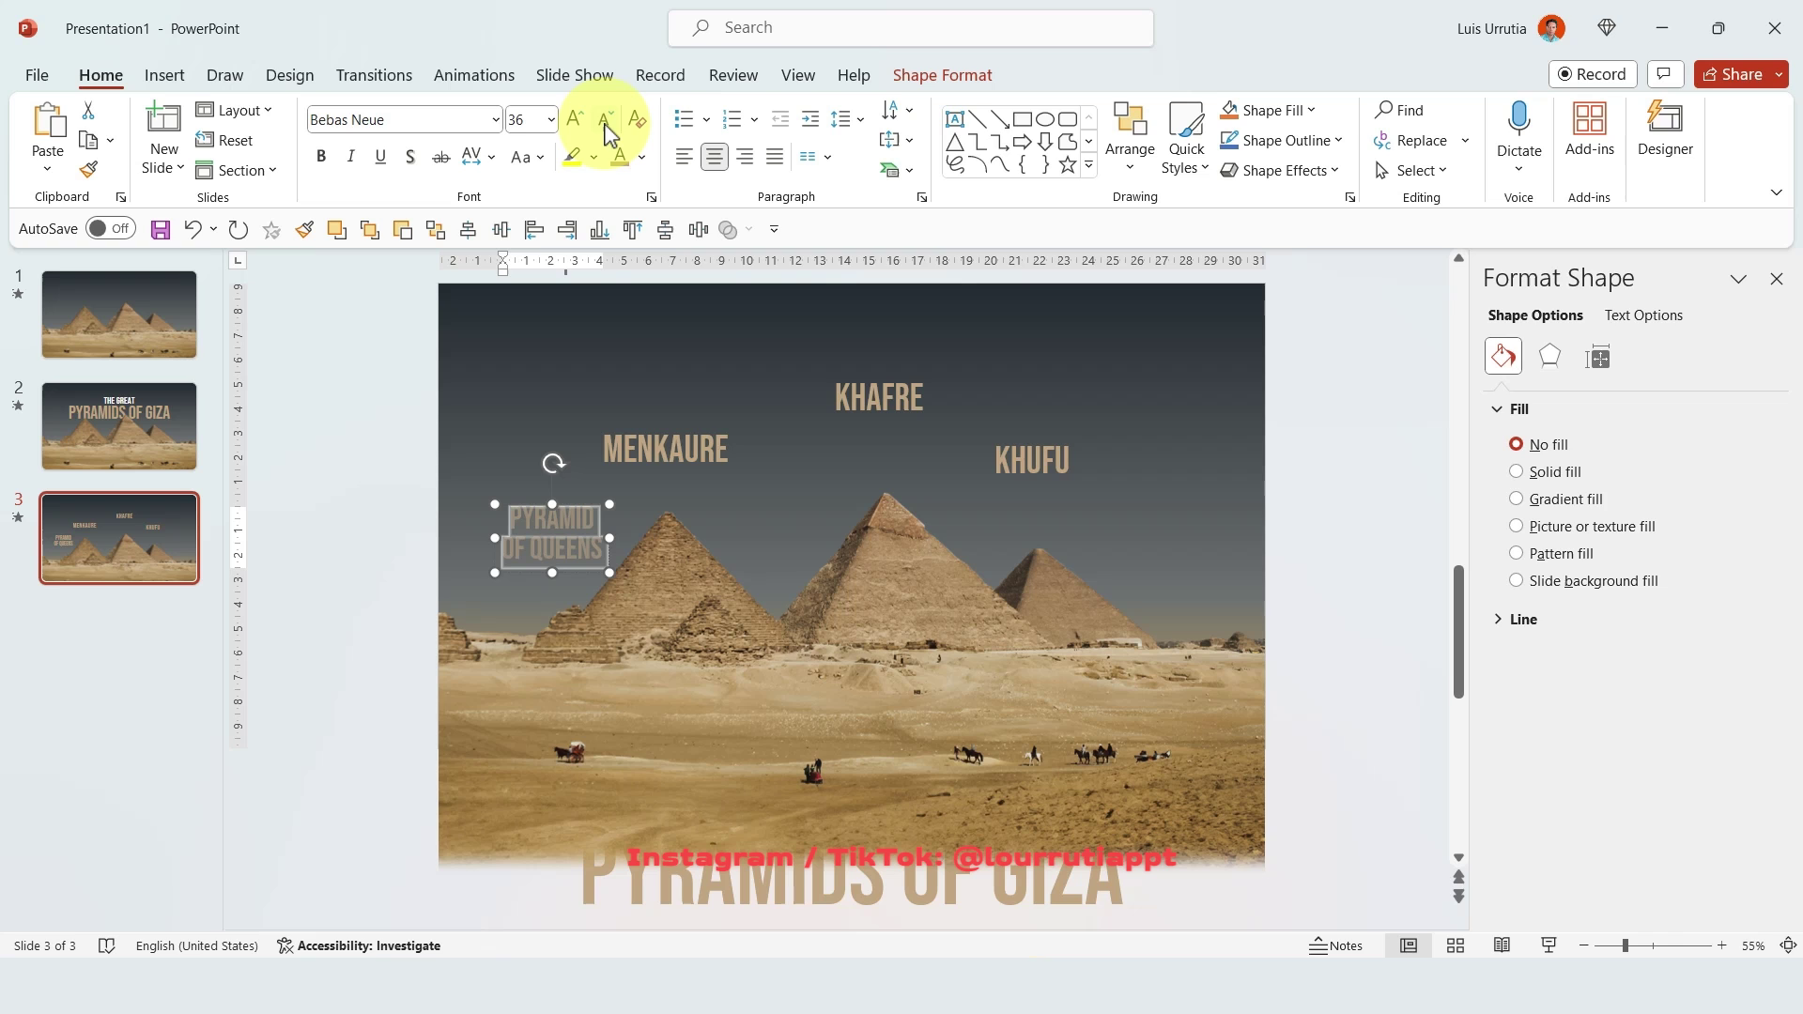
{"action": "left_click", "coordinate": [977, 119]}
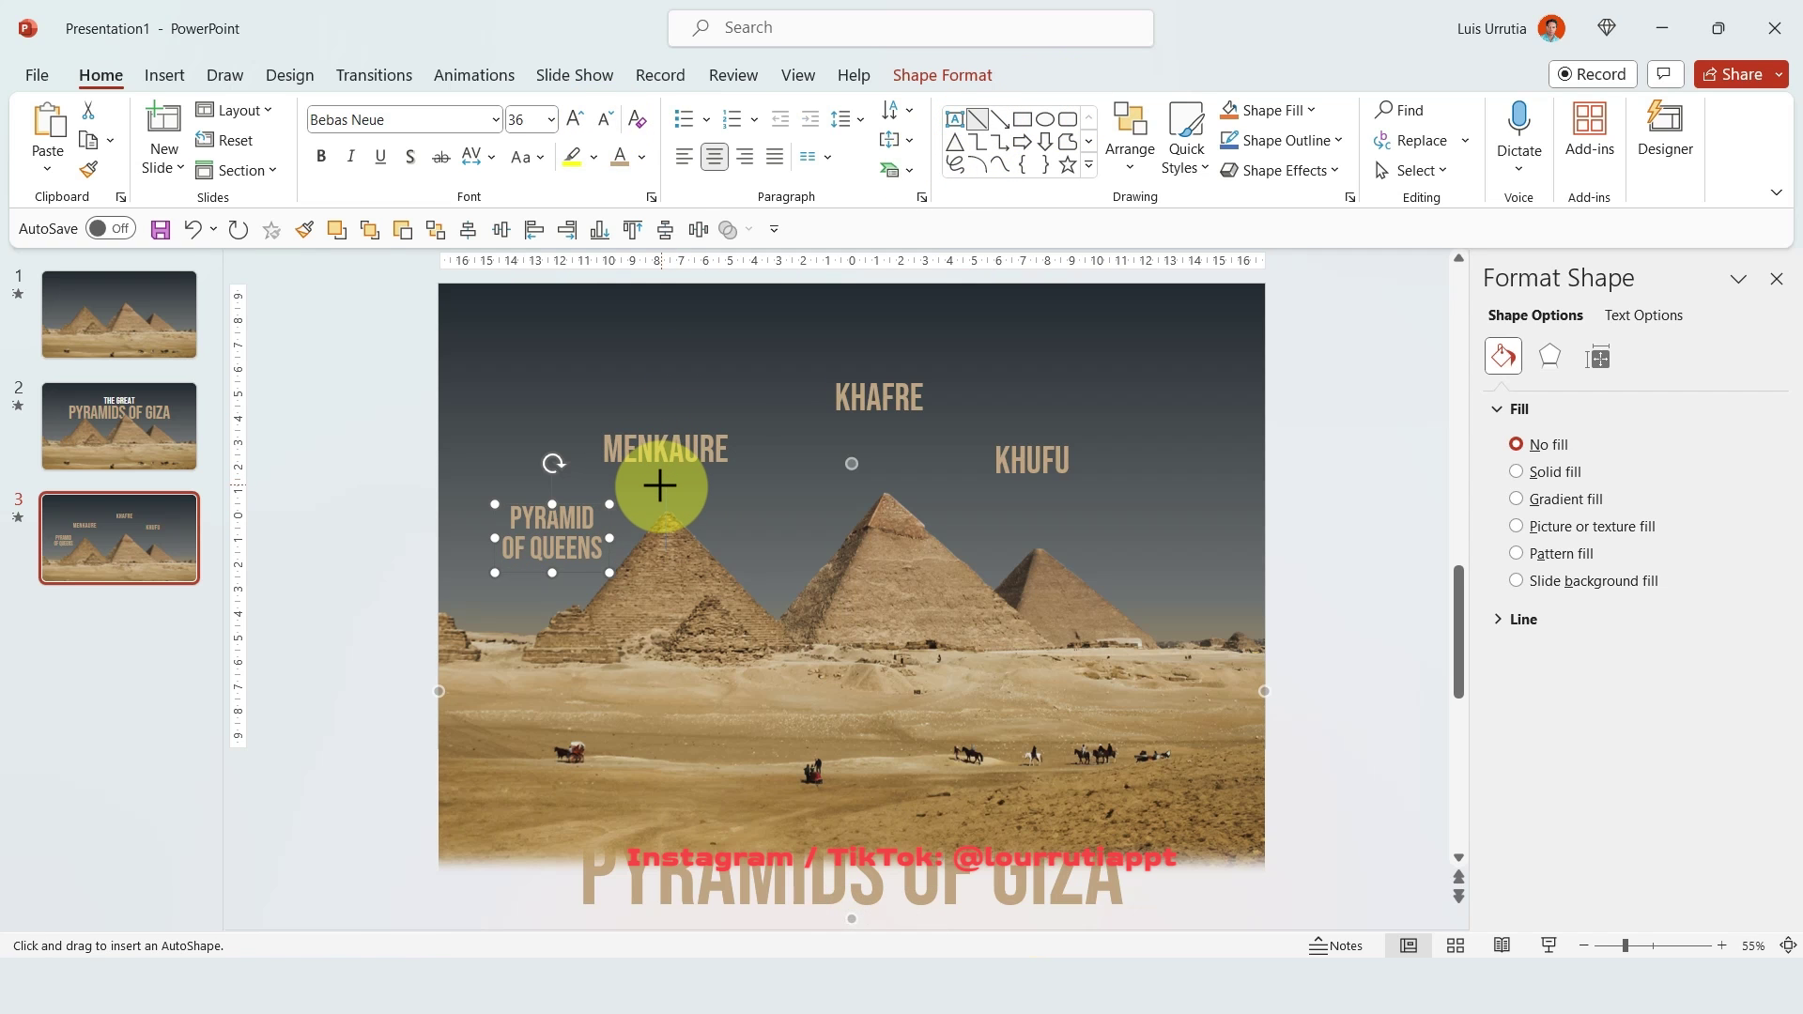
Draw a short vertical line under MENKAURE and raise the label with it.
{"action": "left_click_drag", "start_coordinate": [665, 482], "coordinate": [666, 549]}
{"action": "left_click", "coordinate": [679, 456], "text": "shift"}
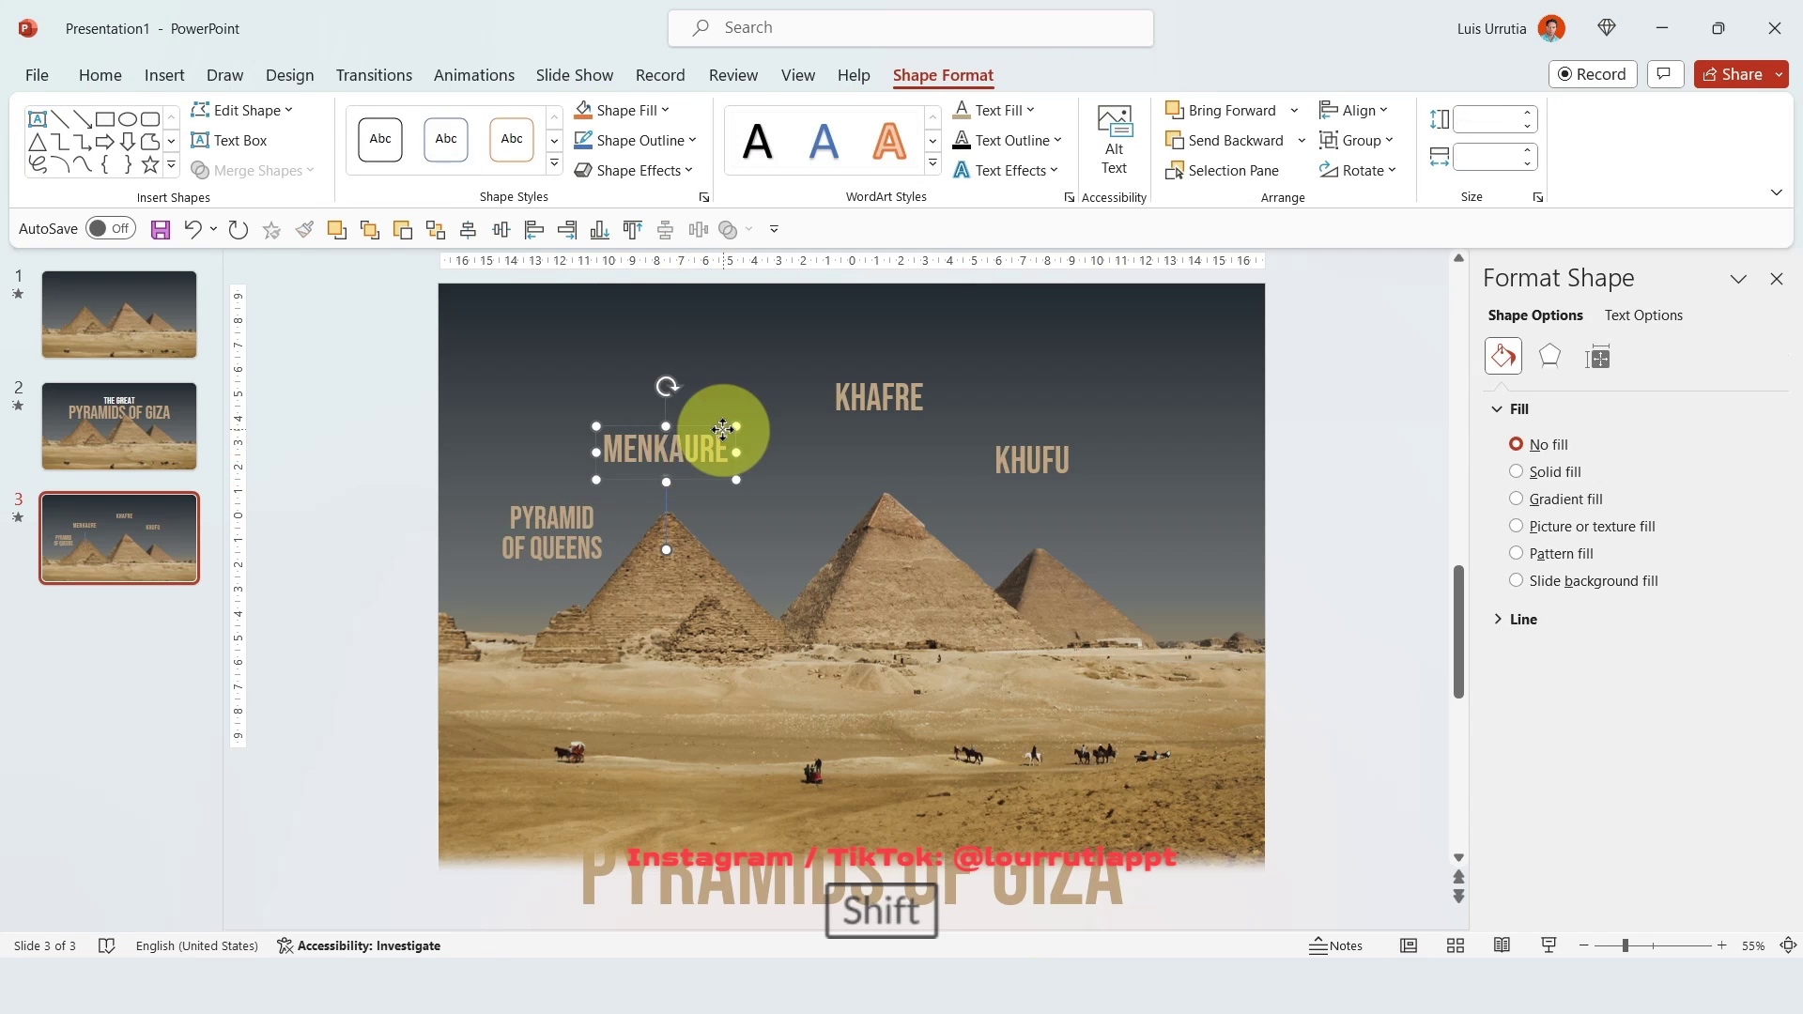
{"action": "left_click_drag", "start_coordinate": [705, 419], "coordinate": [693, 365]}
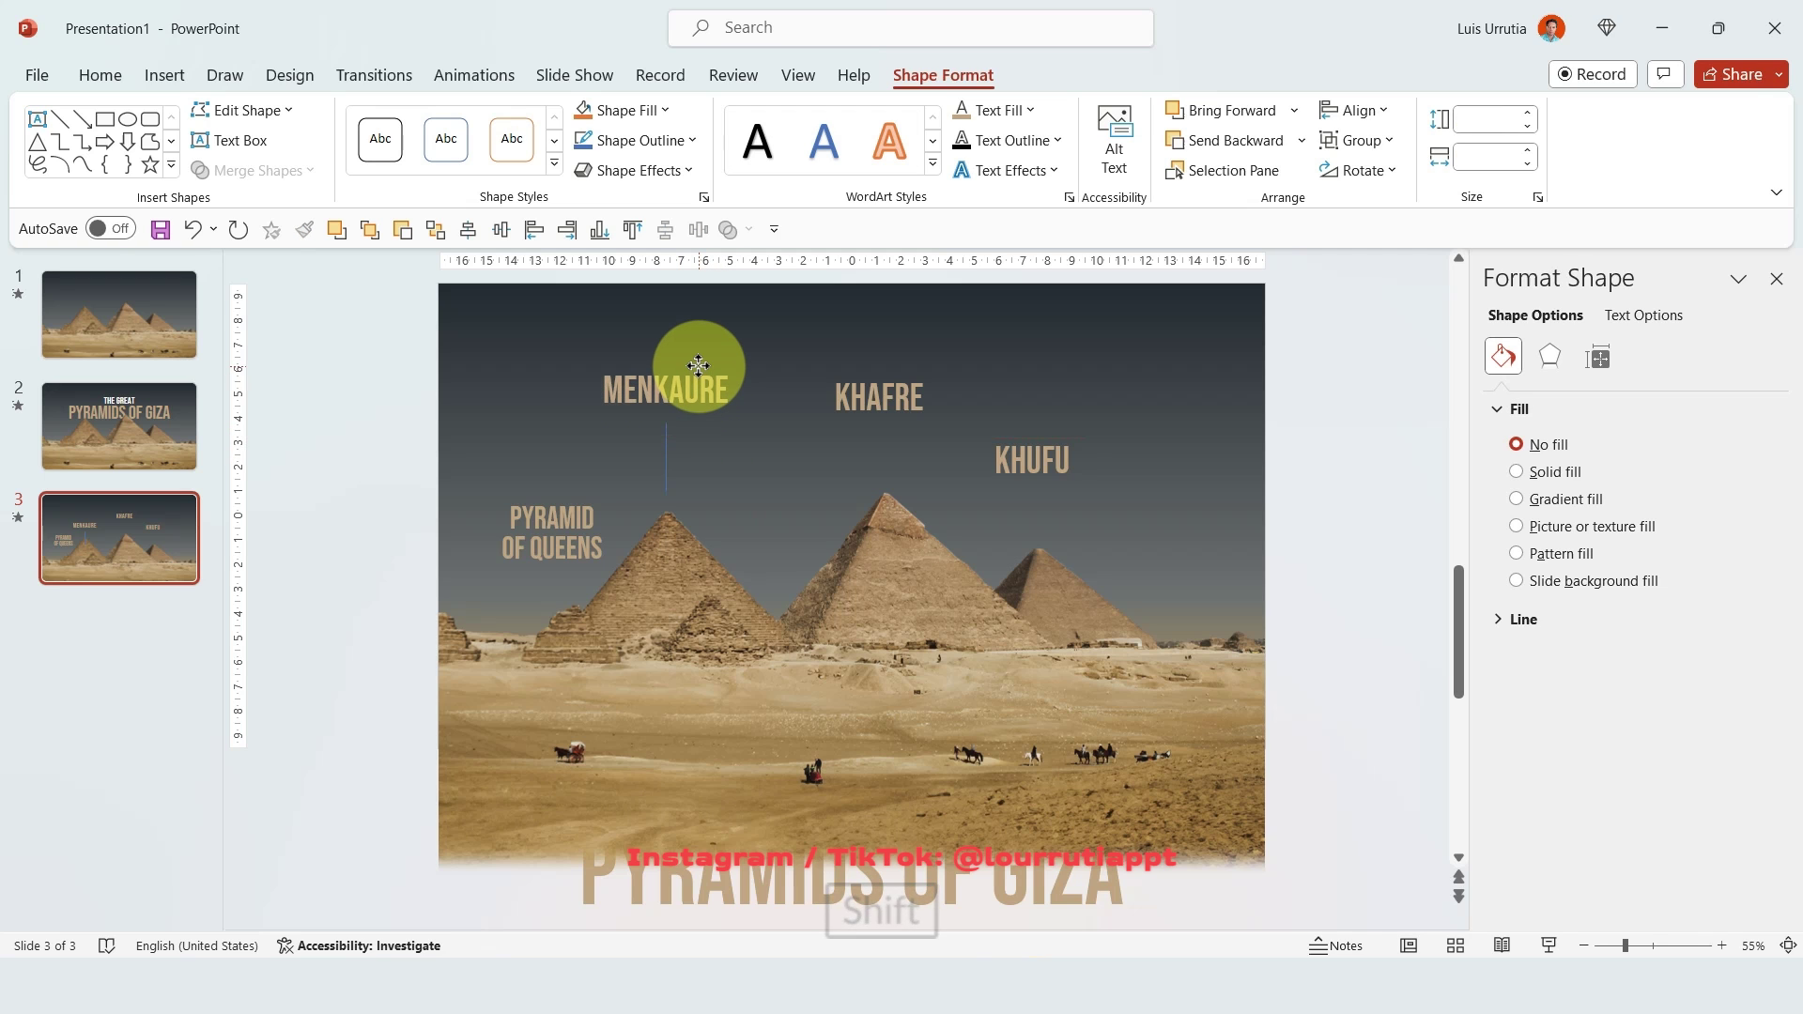
{"action": "left_click", "coordinate": [701, 451]}
{"action": "left_click", "coordinate": [659, 425]}
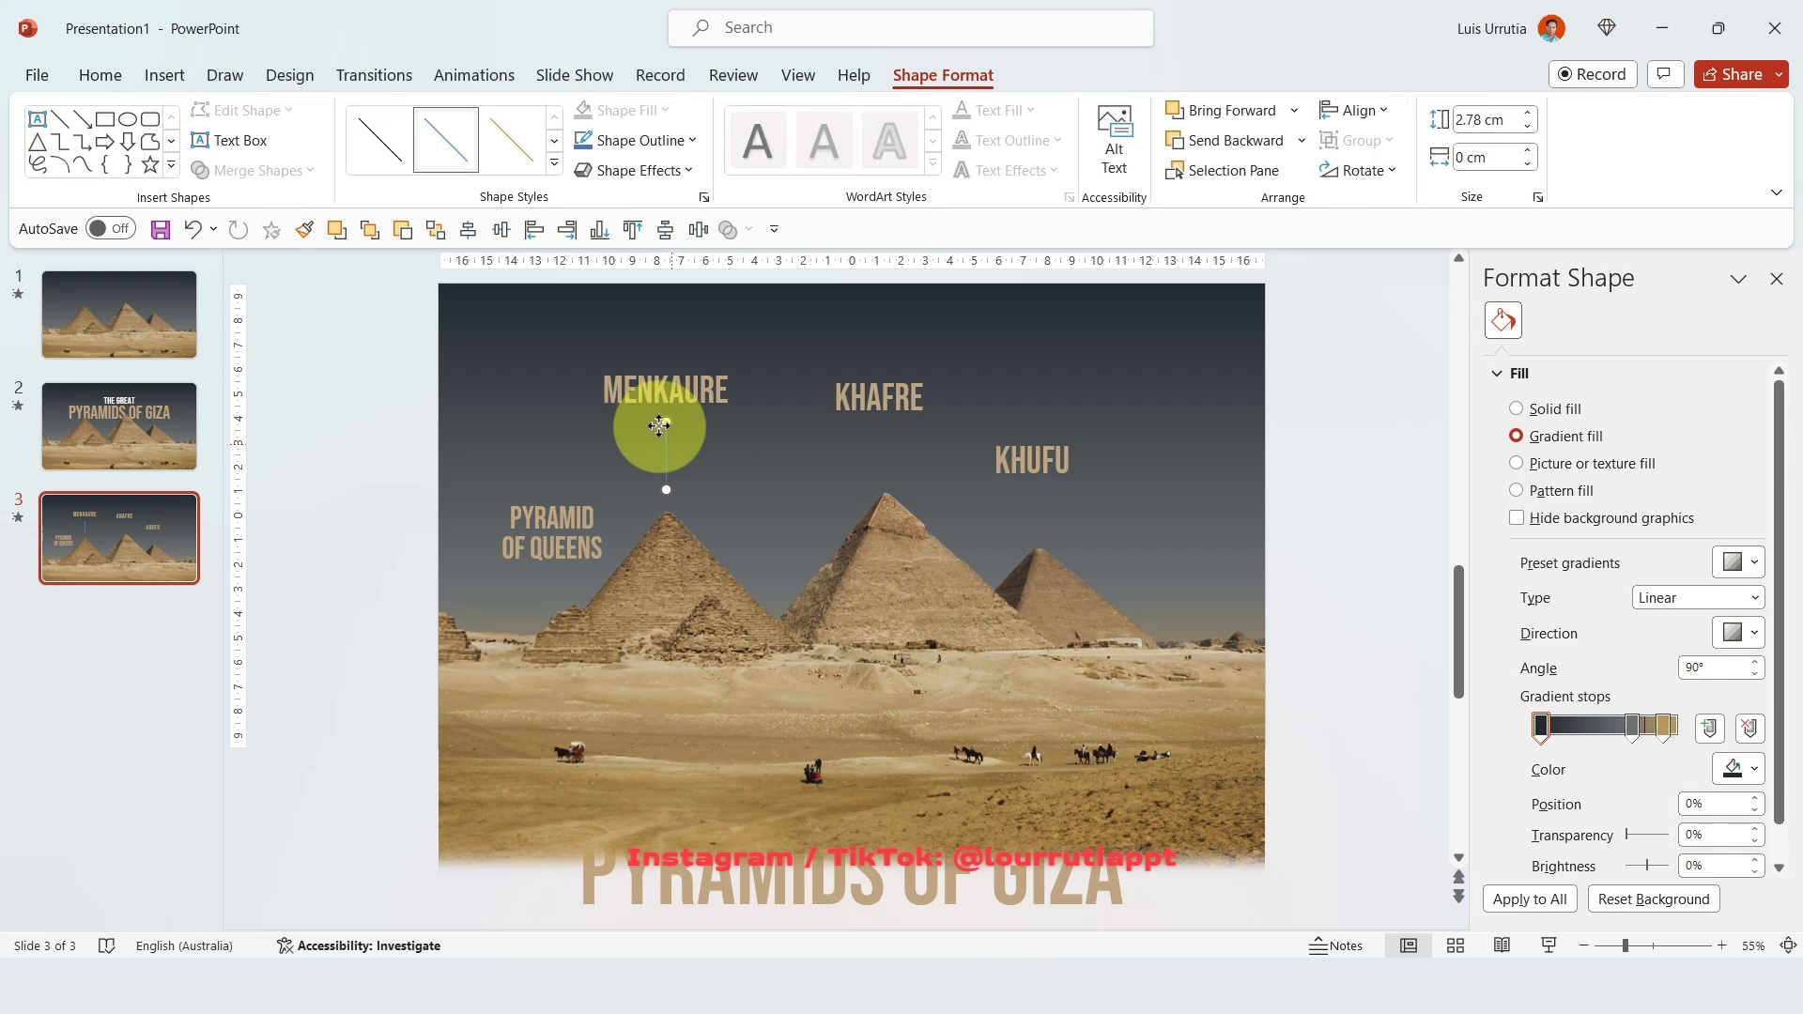
{"action": "left_click", "coordinate": [648, 140]}
Copy the line under KHAFRE and KHUFU, aligning each label above its pyramid.
{"action": "left_click_drag", "start_coordinate": [668, 446], "coordinate": [888, 436]}
{"action": "left_click", "coordinate": [907, 380], "text": "shift"}
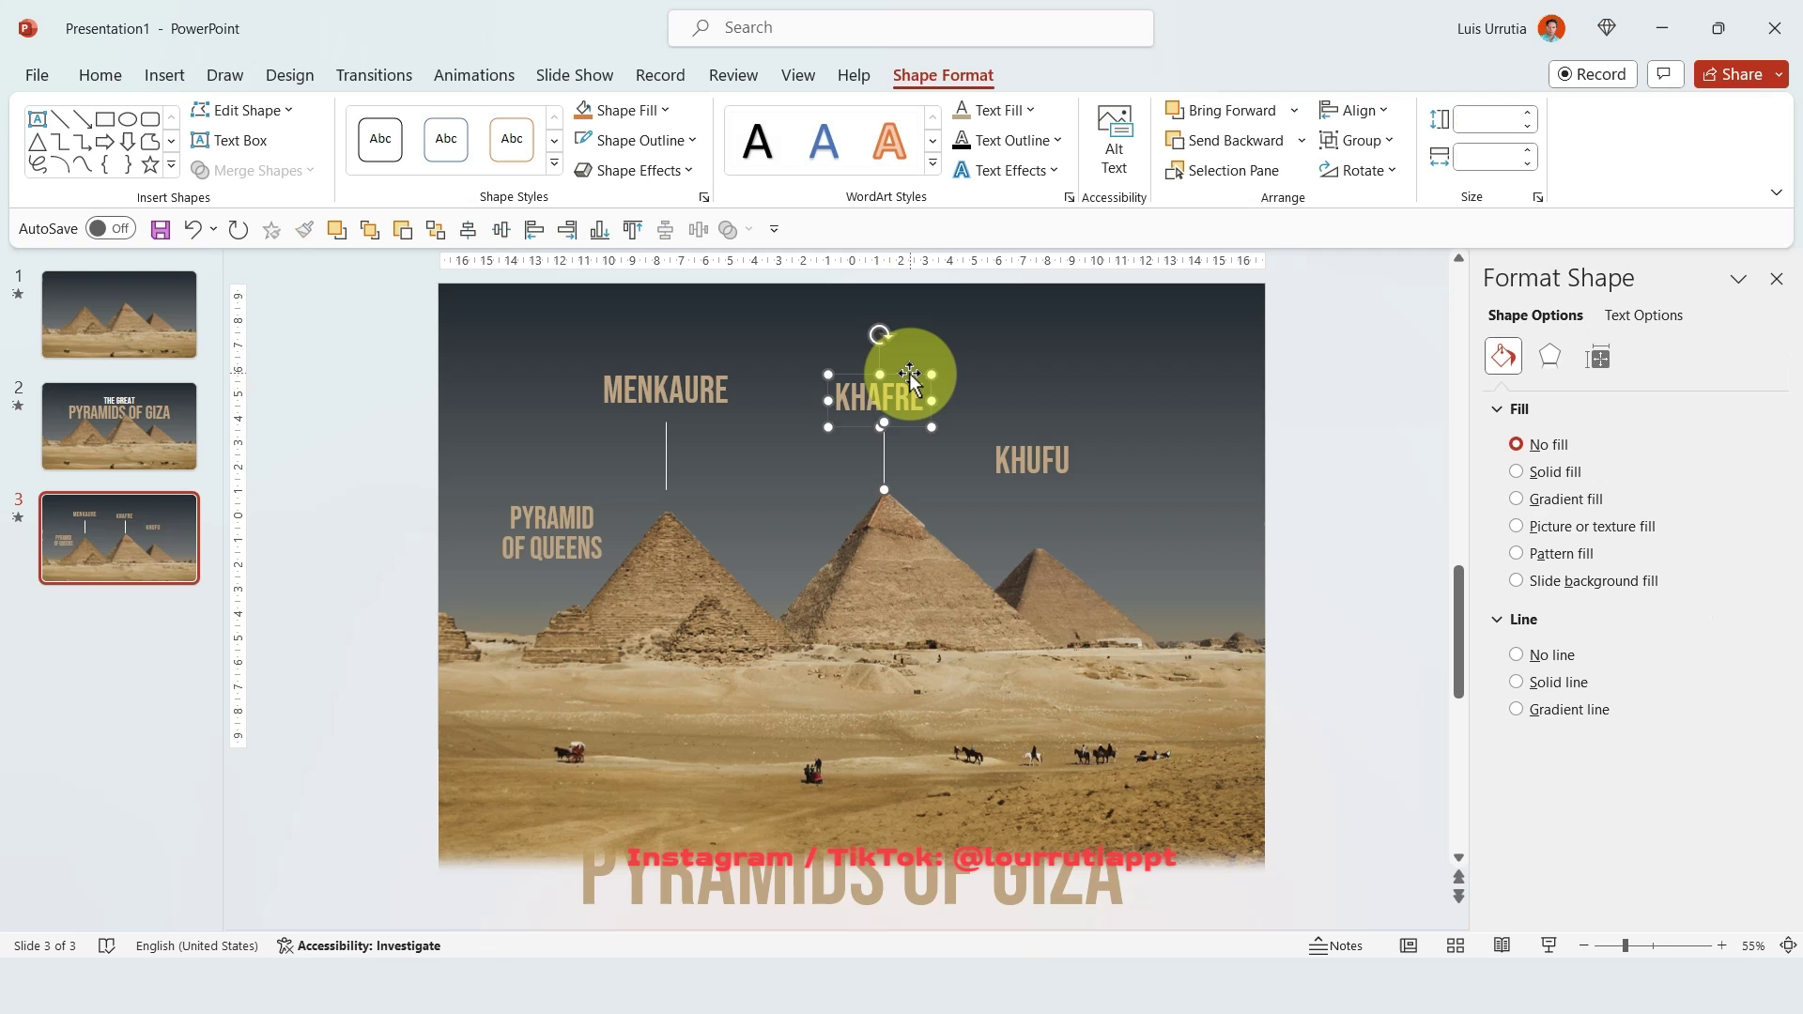
{"action": "left_click_drag", "start_coordinate": [909, 374], "coordinate": [909, 358]}
{"action": "left_click", "coordinate": [1294, 435]}
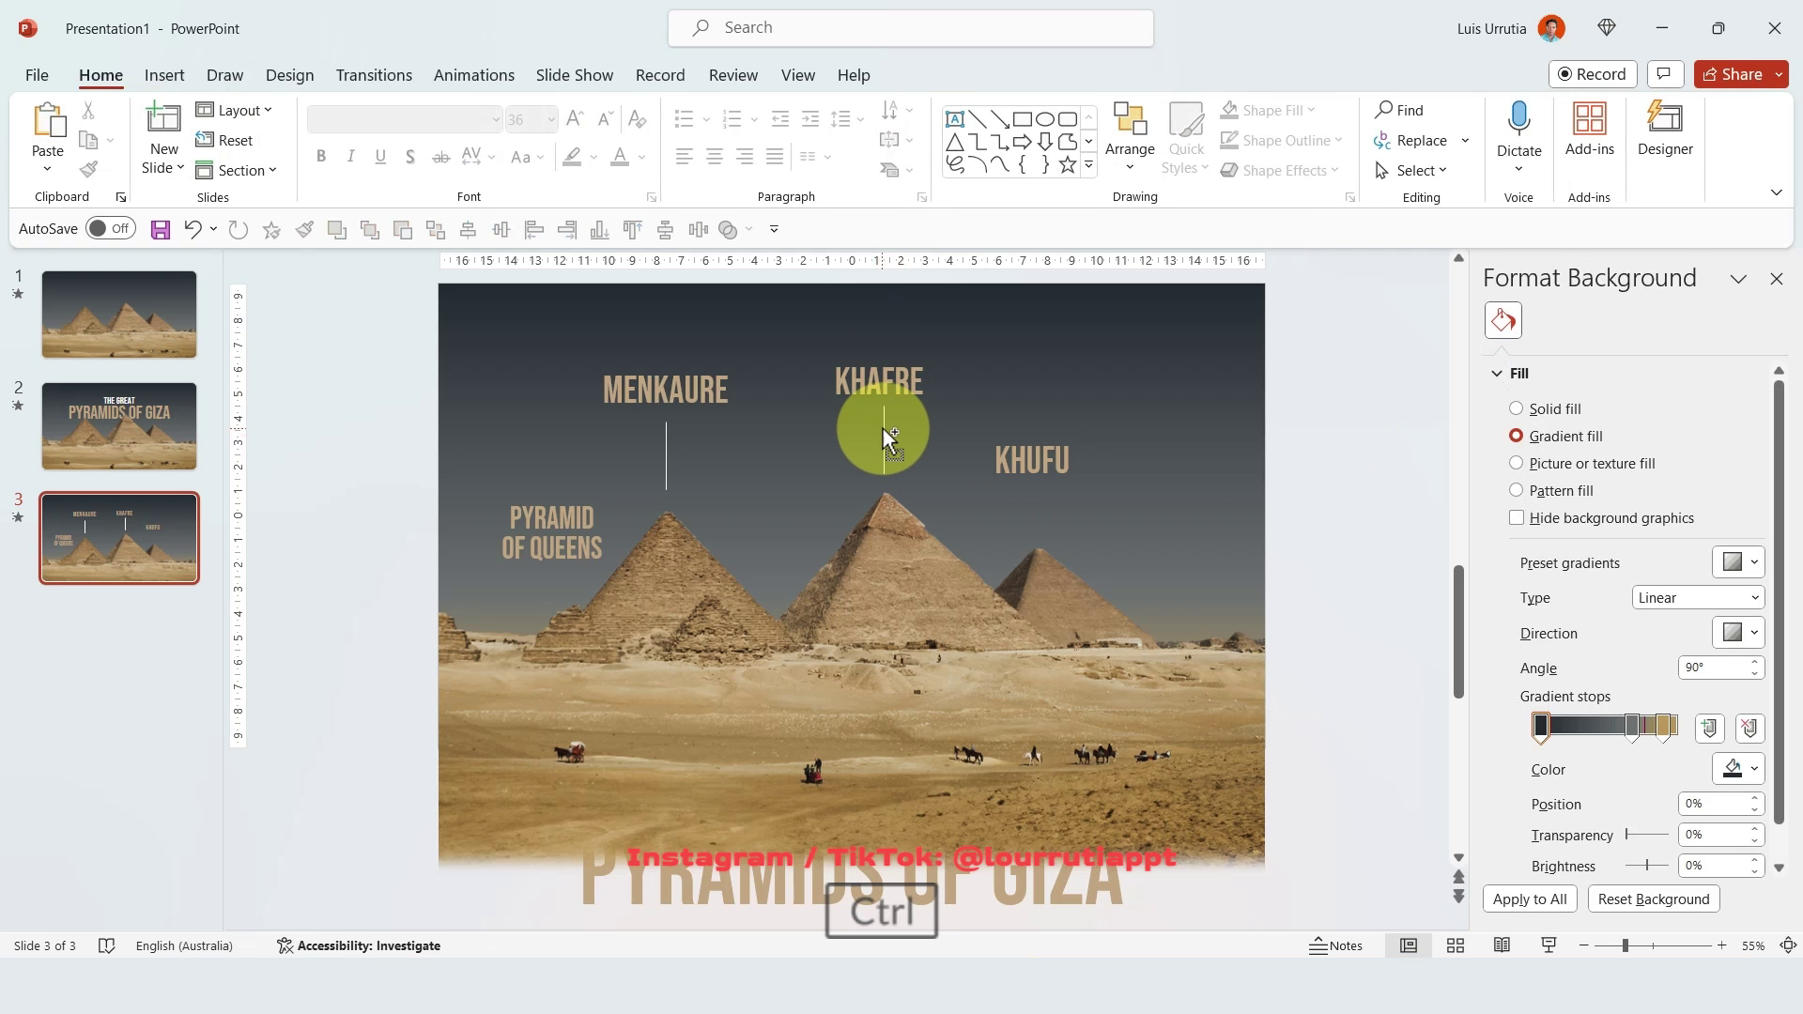
{"action": "left_click_drag", "start_coordinate": [885, 427], "coordinate": [1037, 492]}
{"action": "left_click", "coordinate": [1063, 433]}
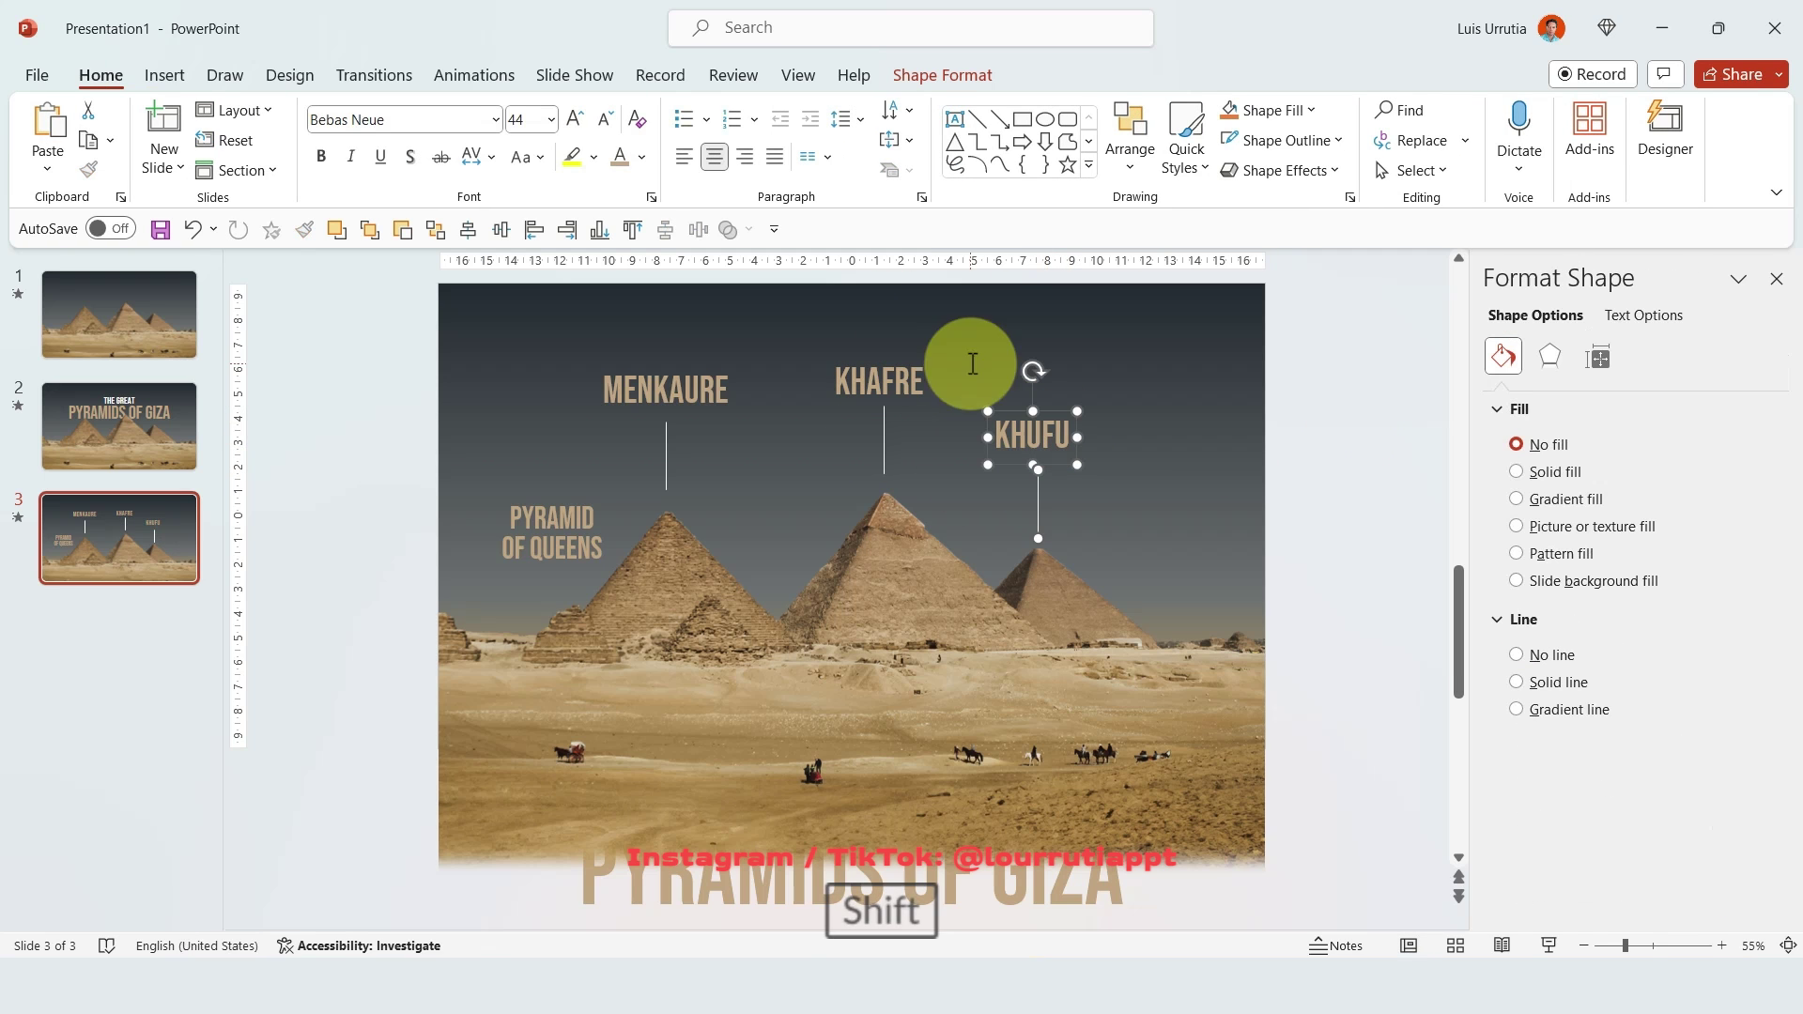
{"action": "left_click", "coordinate": [1038, 507], "text": "shift"}
{"action": "left_click_drag", "start_coordinate": [1086, 455], "coordinate": [1096, 462]}
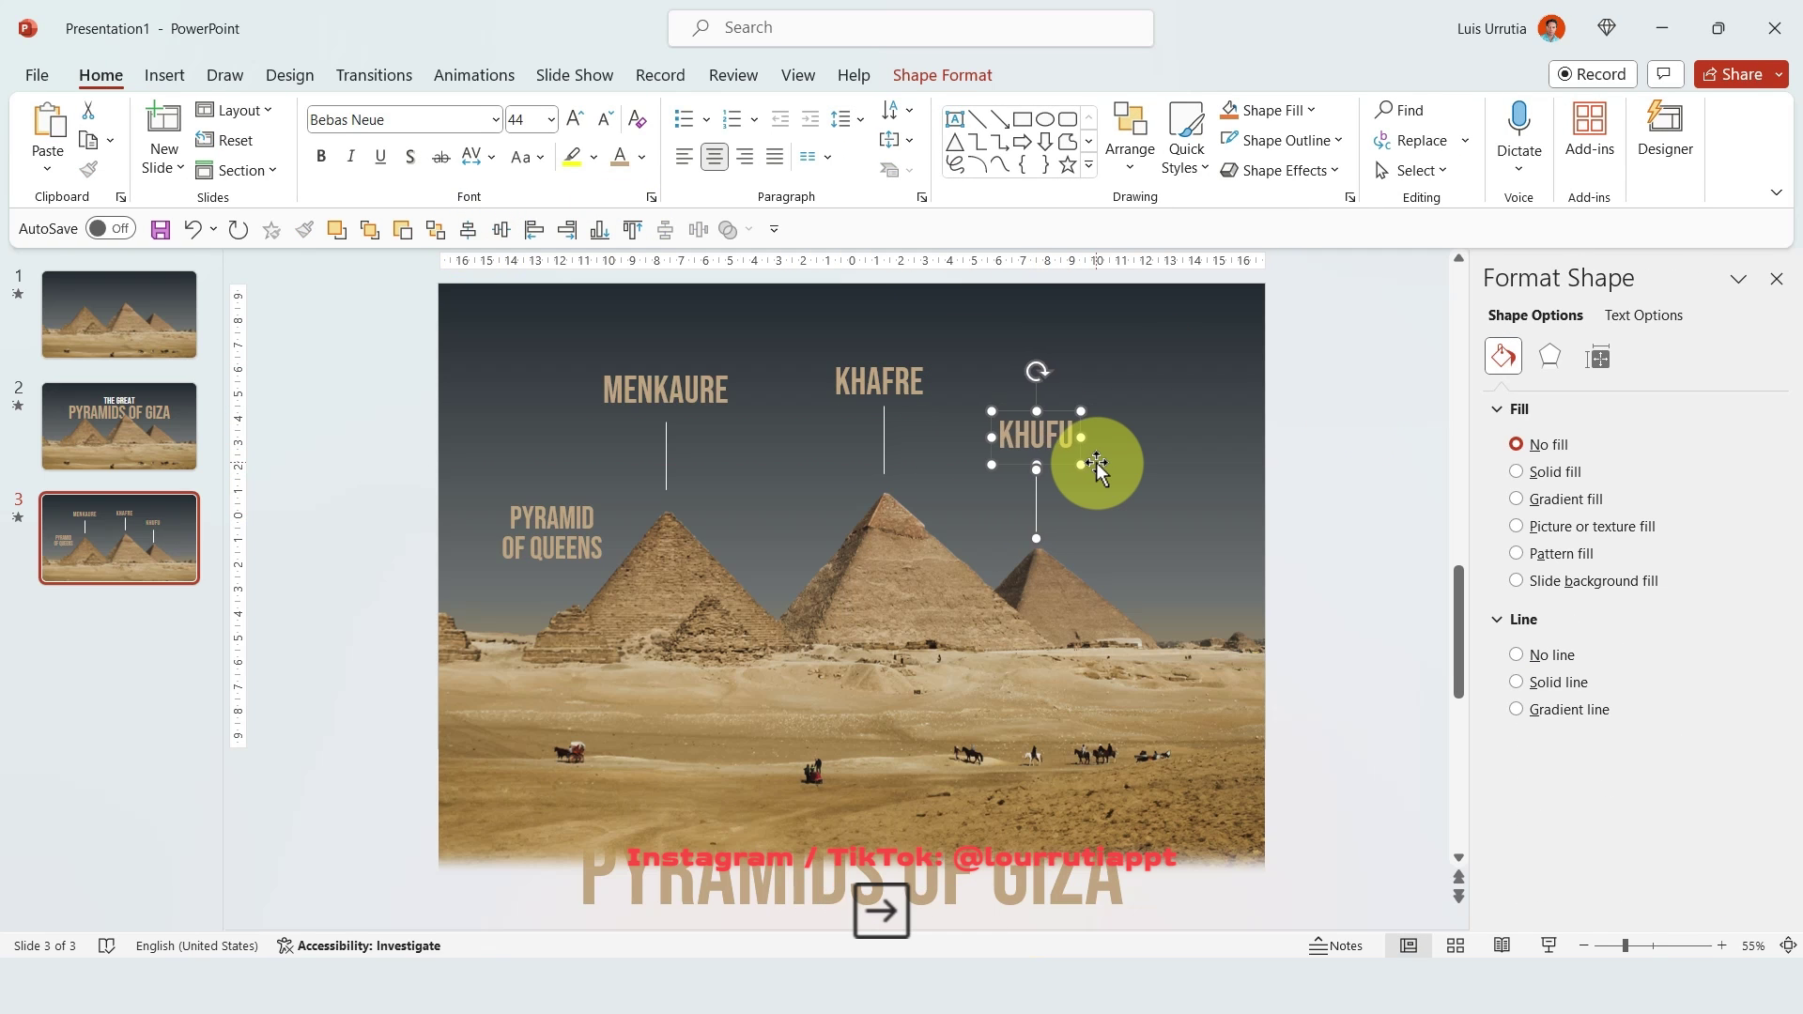
Copy a line under PYRAMID OF QUEENS, raise that label, and select all four labels and lines.
{"action": "left_click_drag", "start_coordinate": [667, 460], "coordinate": [571, 584]}
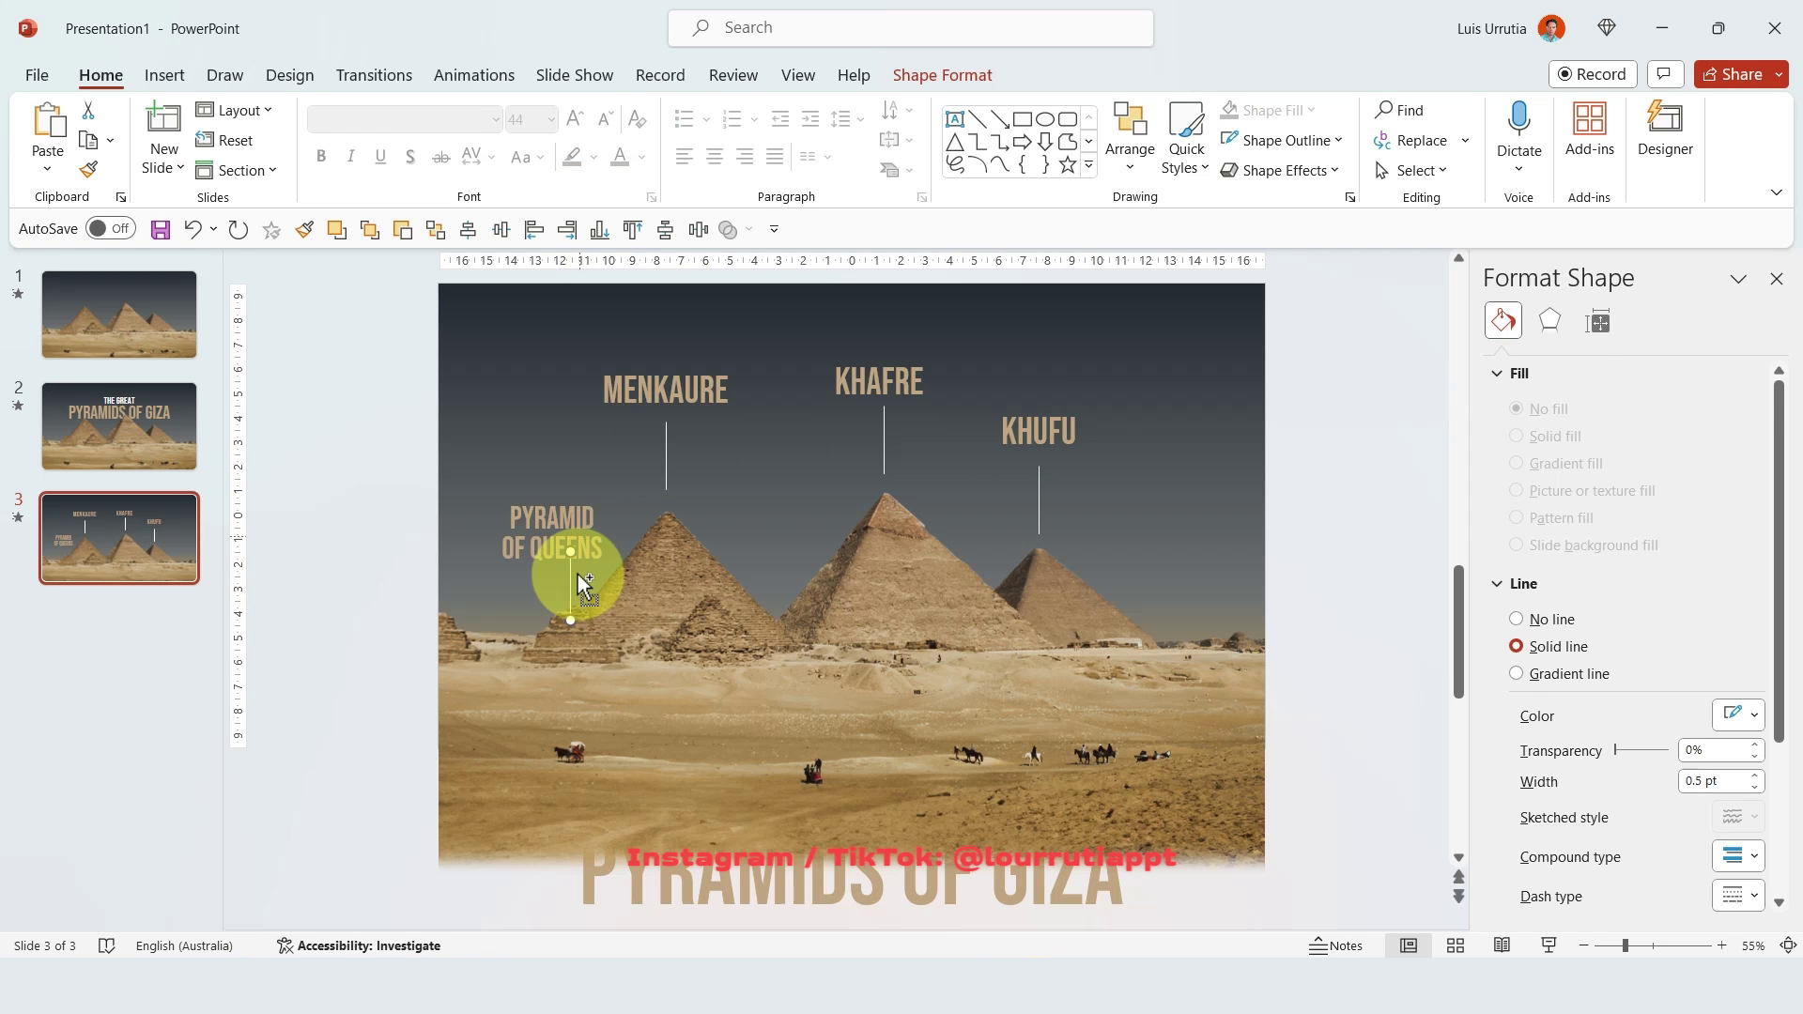
{"action": "left_click", "coordinate": [583, 503]}
{"action": "left_click_drag", "start_coordinate": [583, 503], "coordinate": [604, 472]}
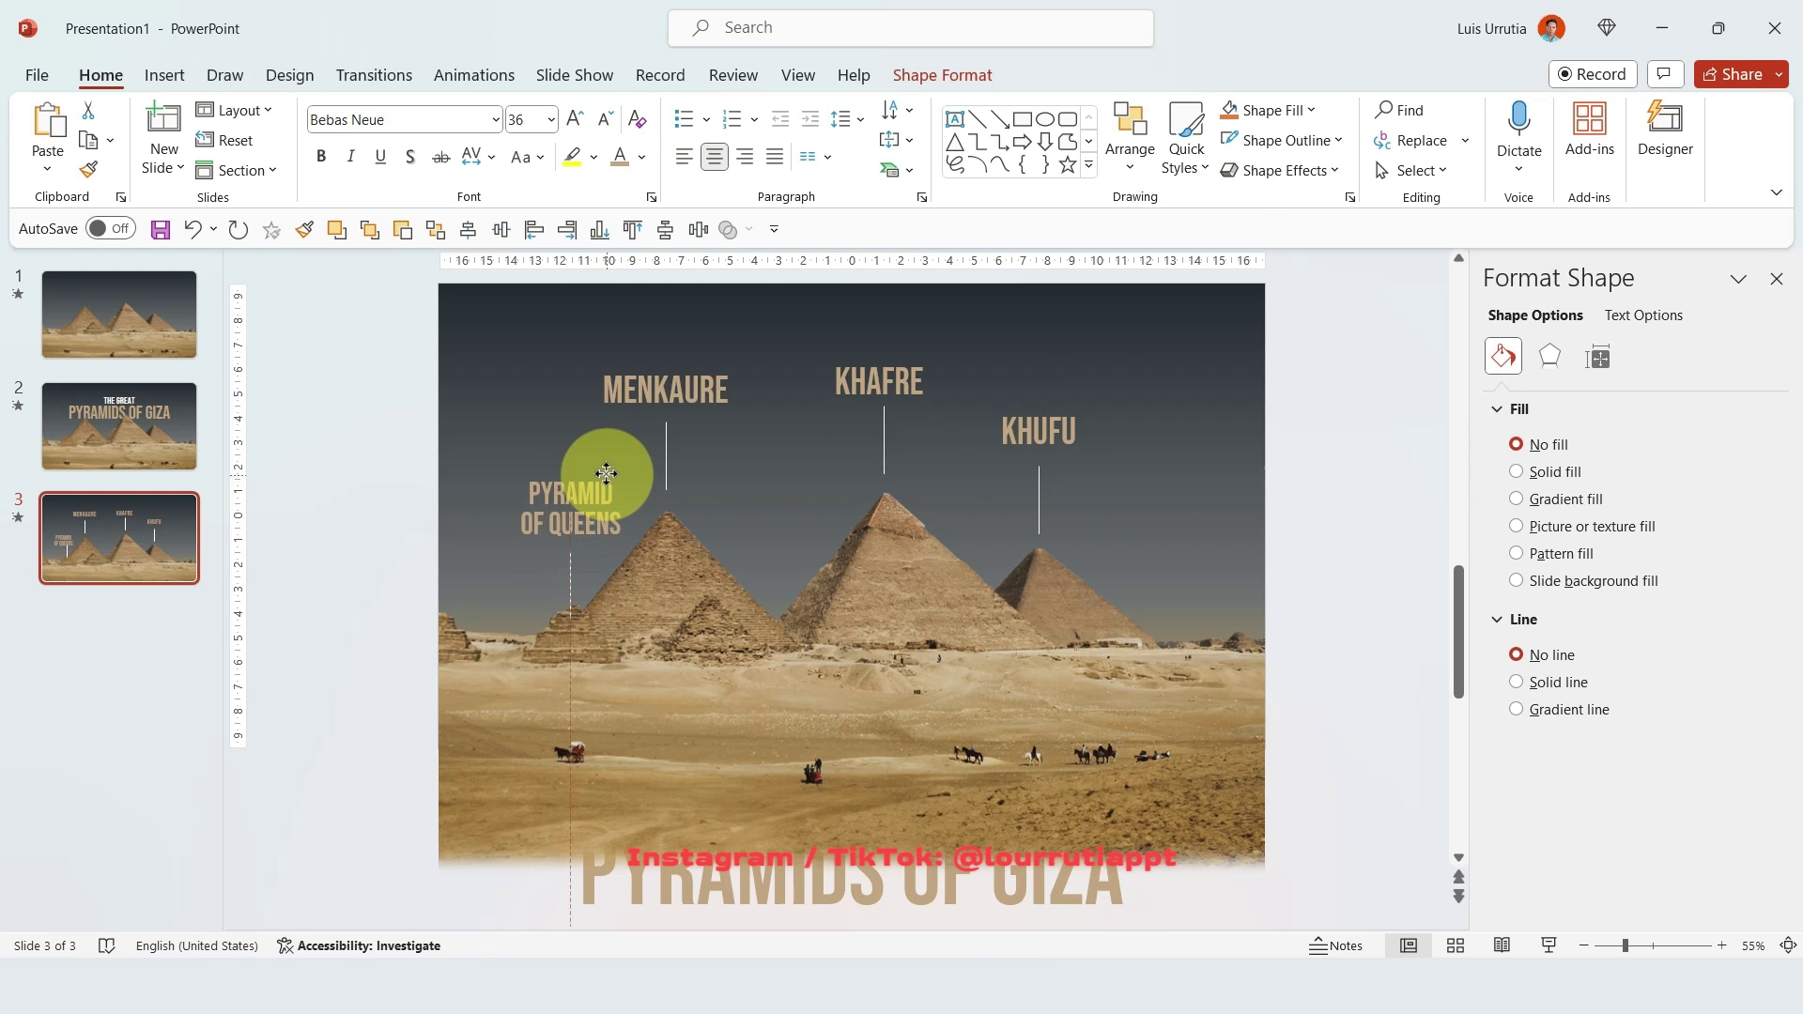
{"action": "left_click", "coordinate": [1359, 383]}
{"action": "left_click_drag", "start_coordinate": [1321, 323], "coordinate": [340, 674]}
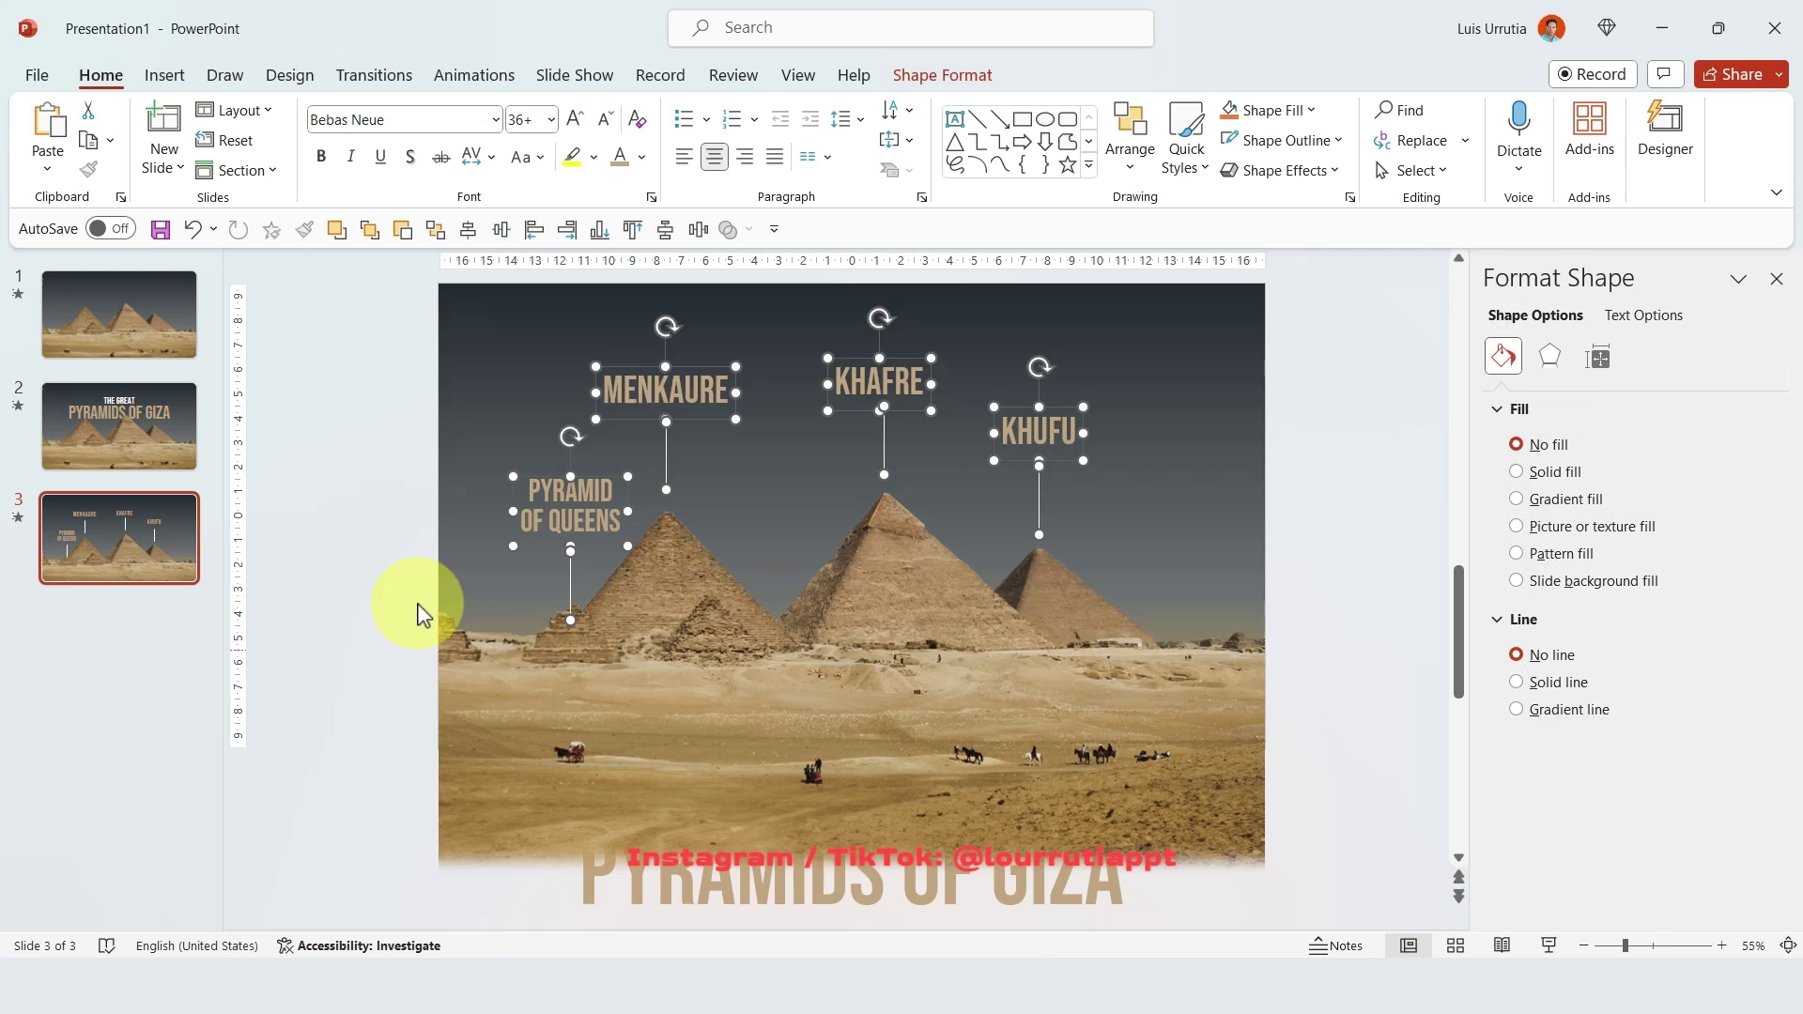
Group the labels and lines, apply Float In starting With Previous, and preview it.
{"action": "key", "text": "ctrl+g"}
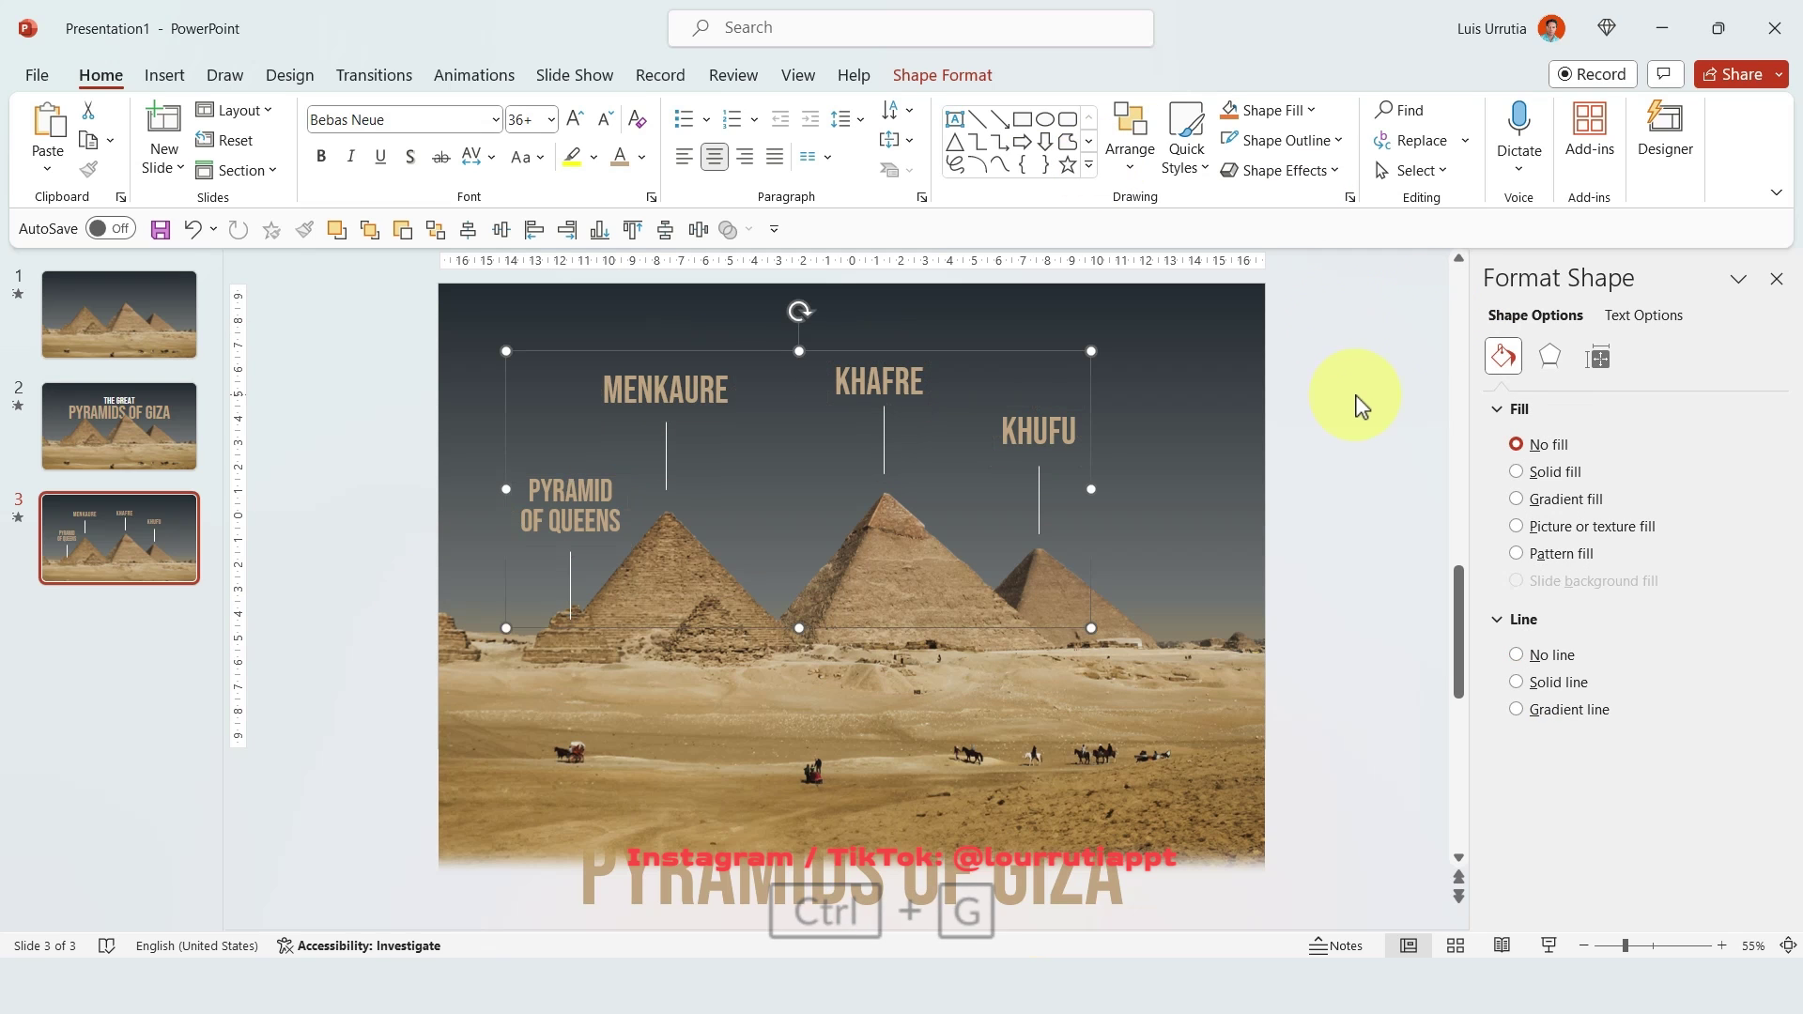
{"action": "left_click", "coordinate": [488, 80]}
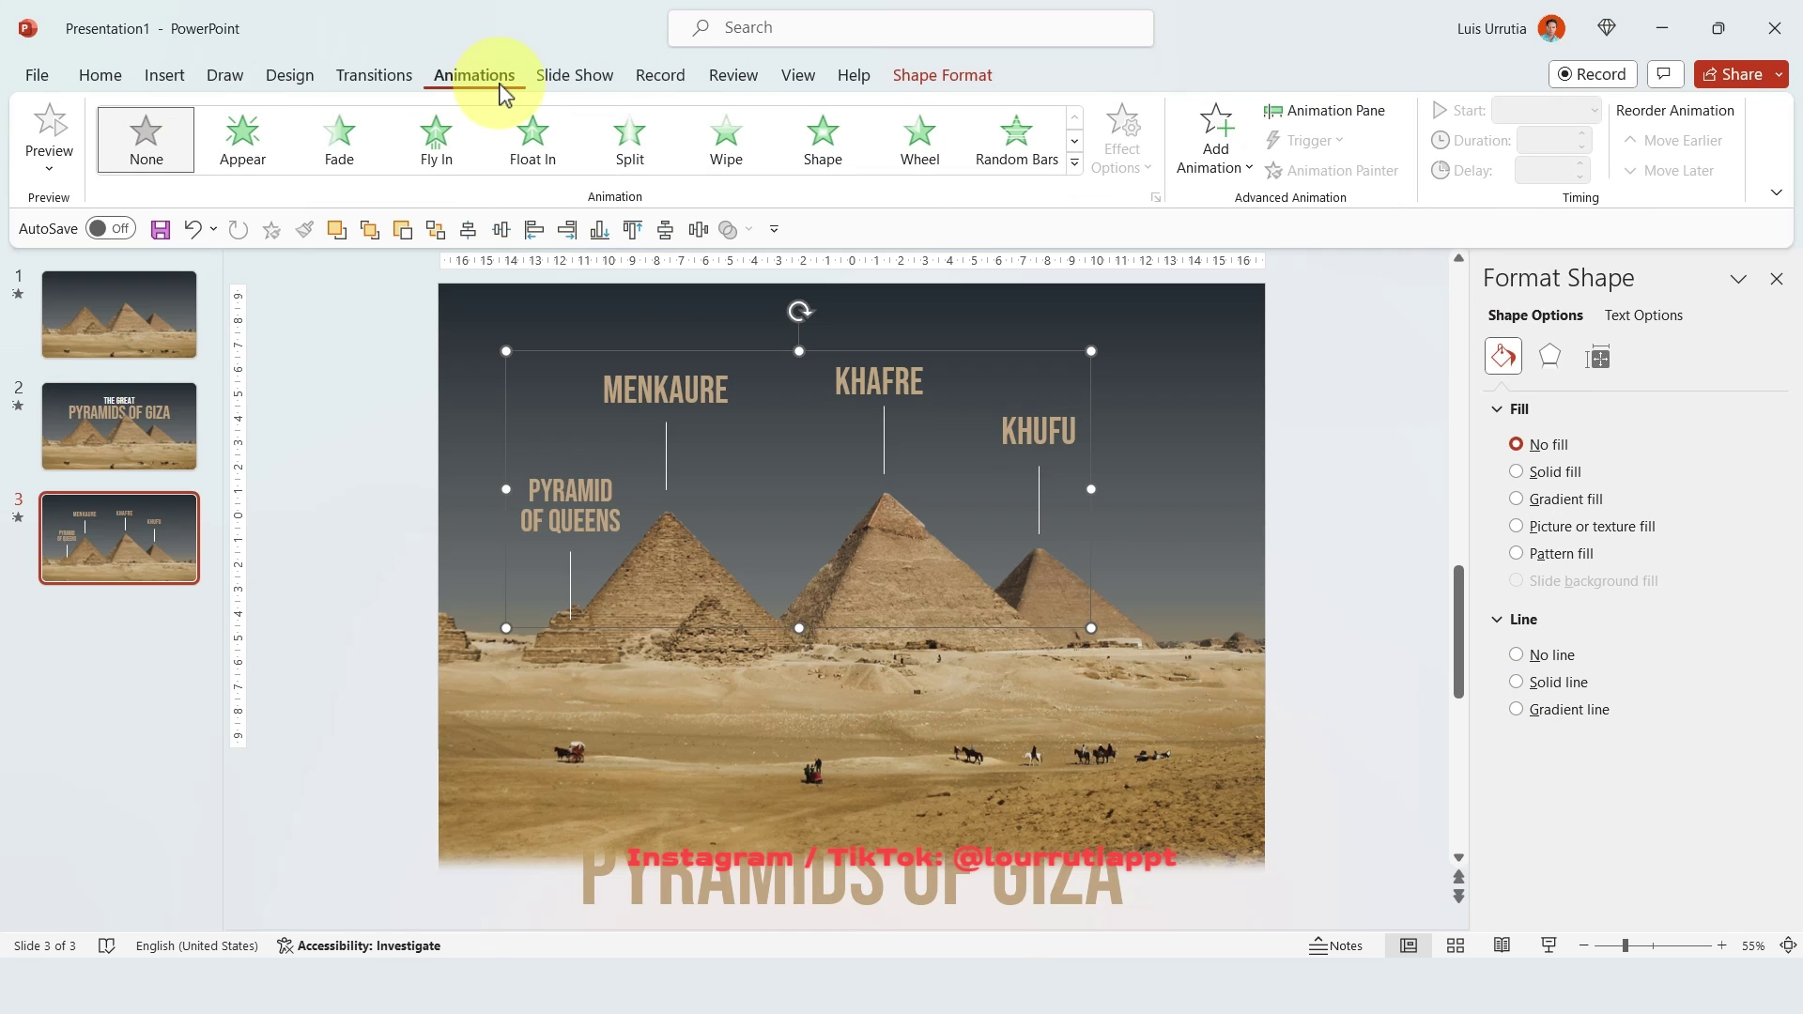
{"action": "left_click", "coordinate": [543, 153]}
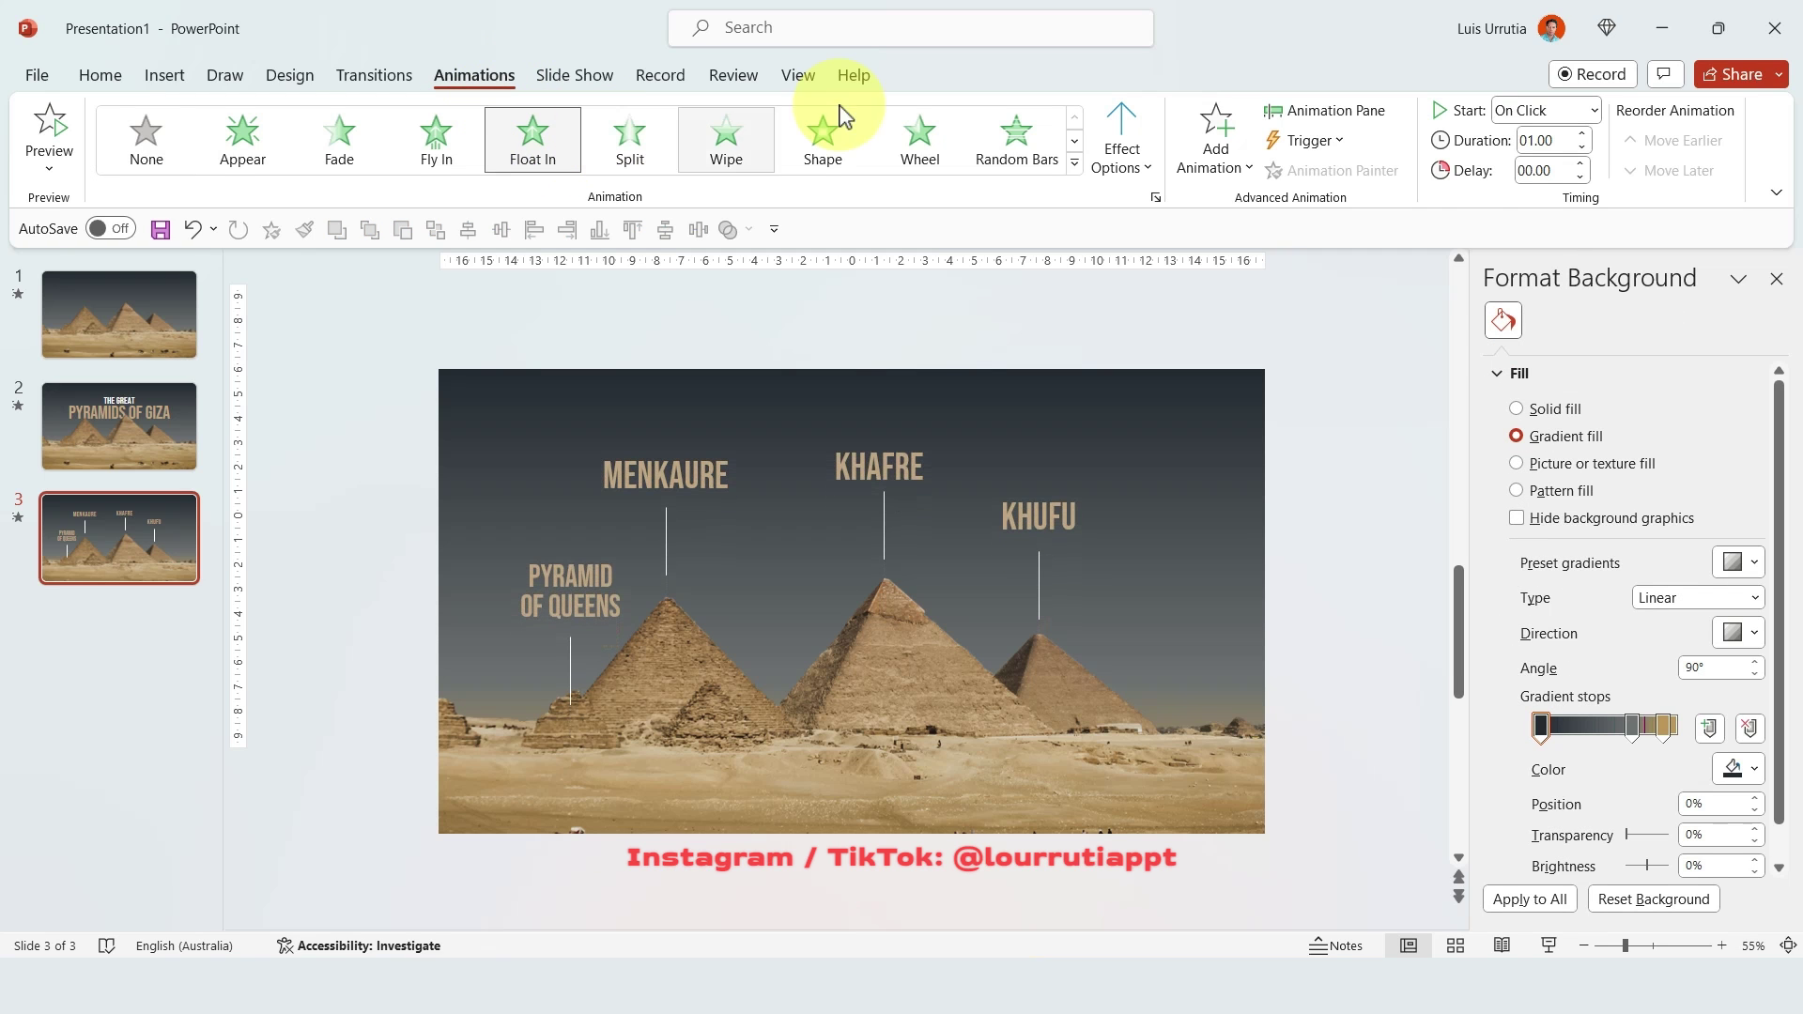
{"action": "left_click", "coordinate": [1594, 113]}
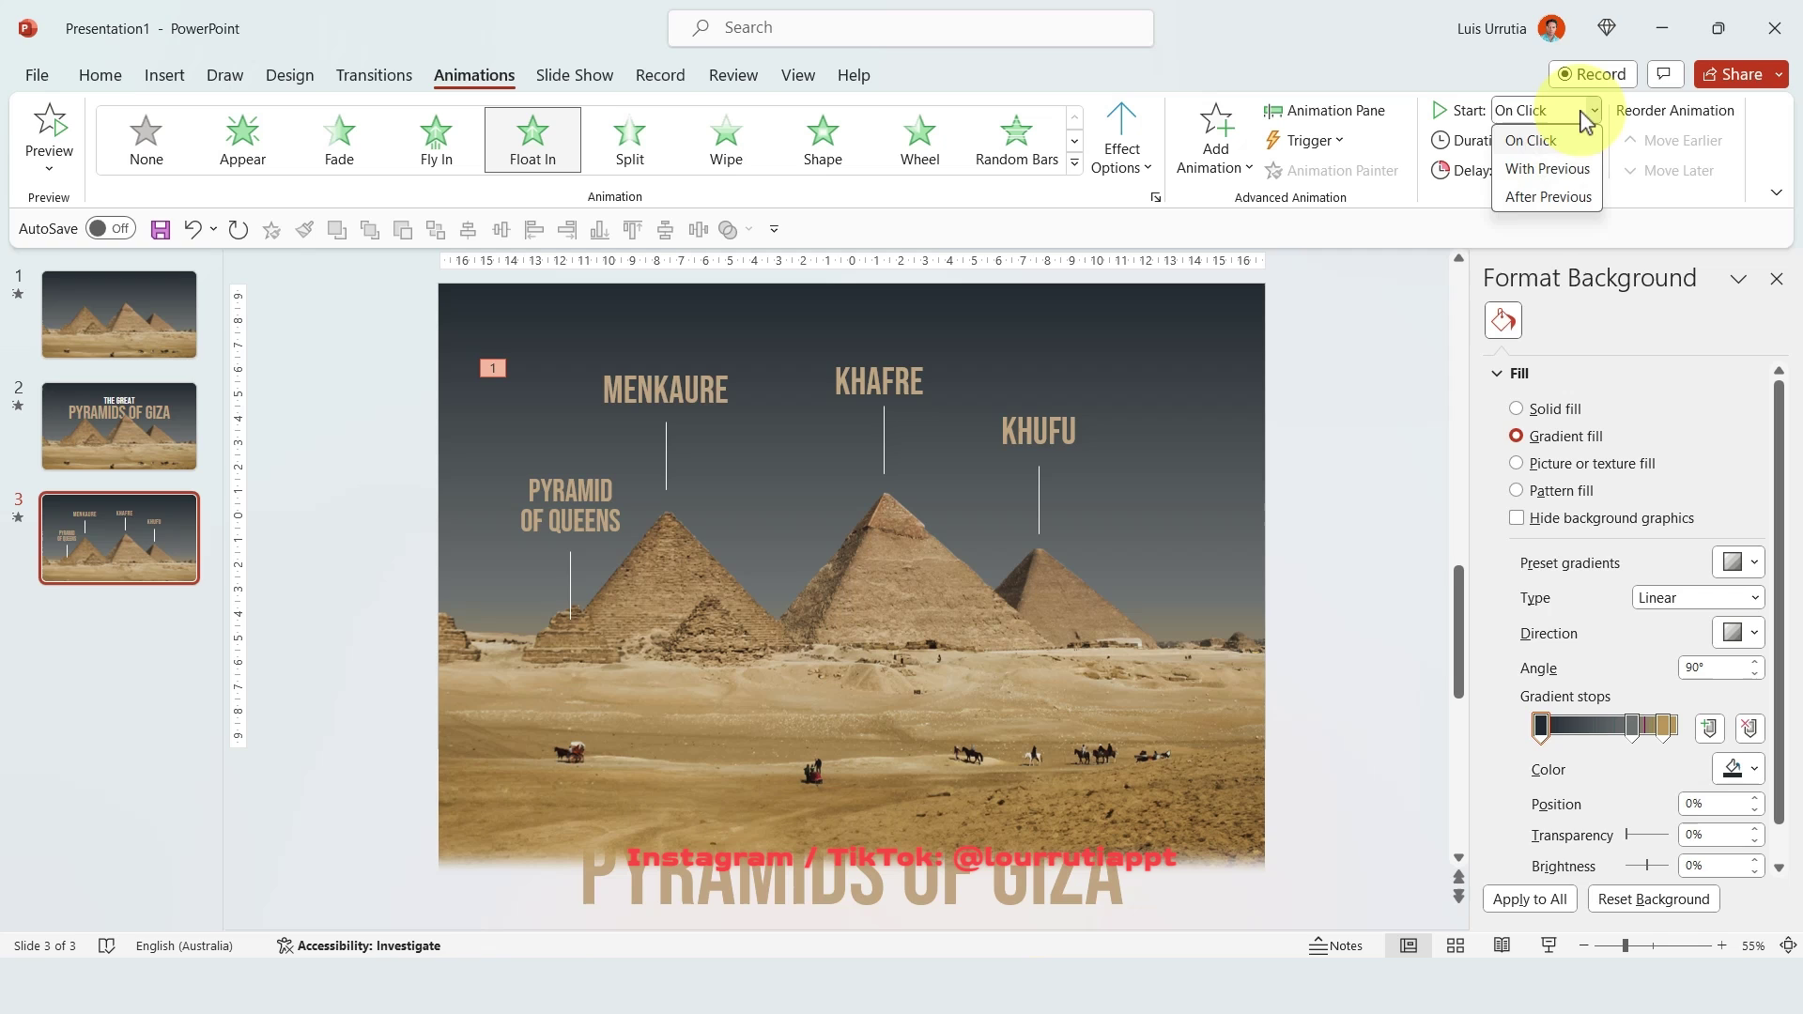
{"action": "left_click", "coordinate": [1570, 161]}
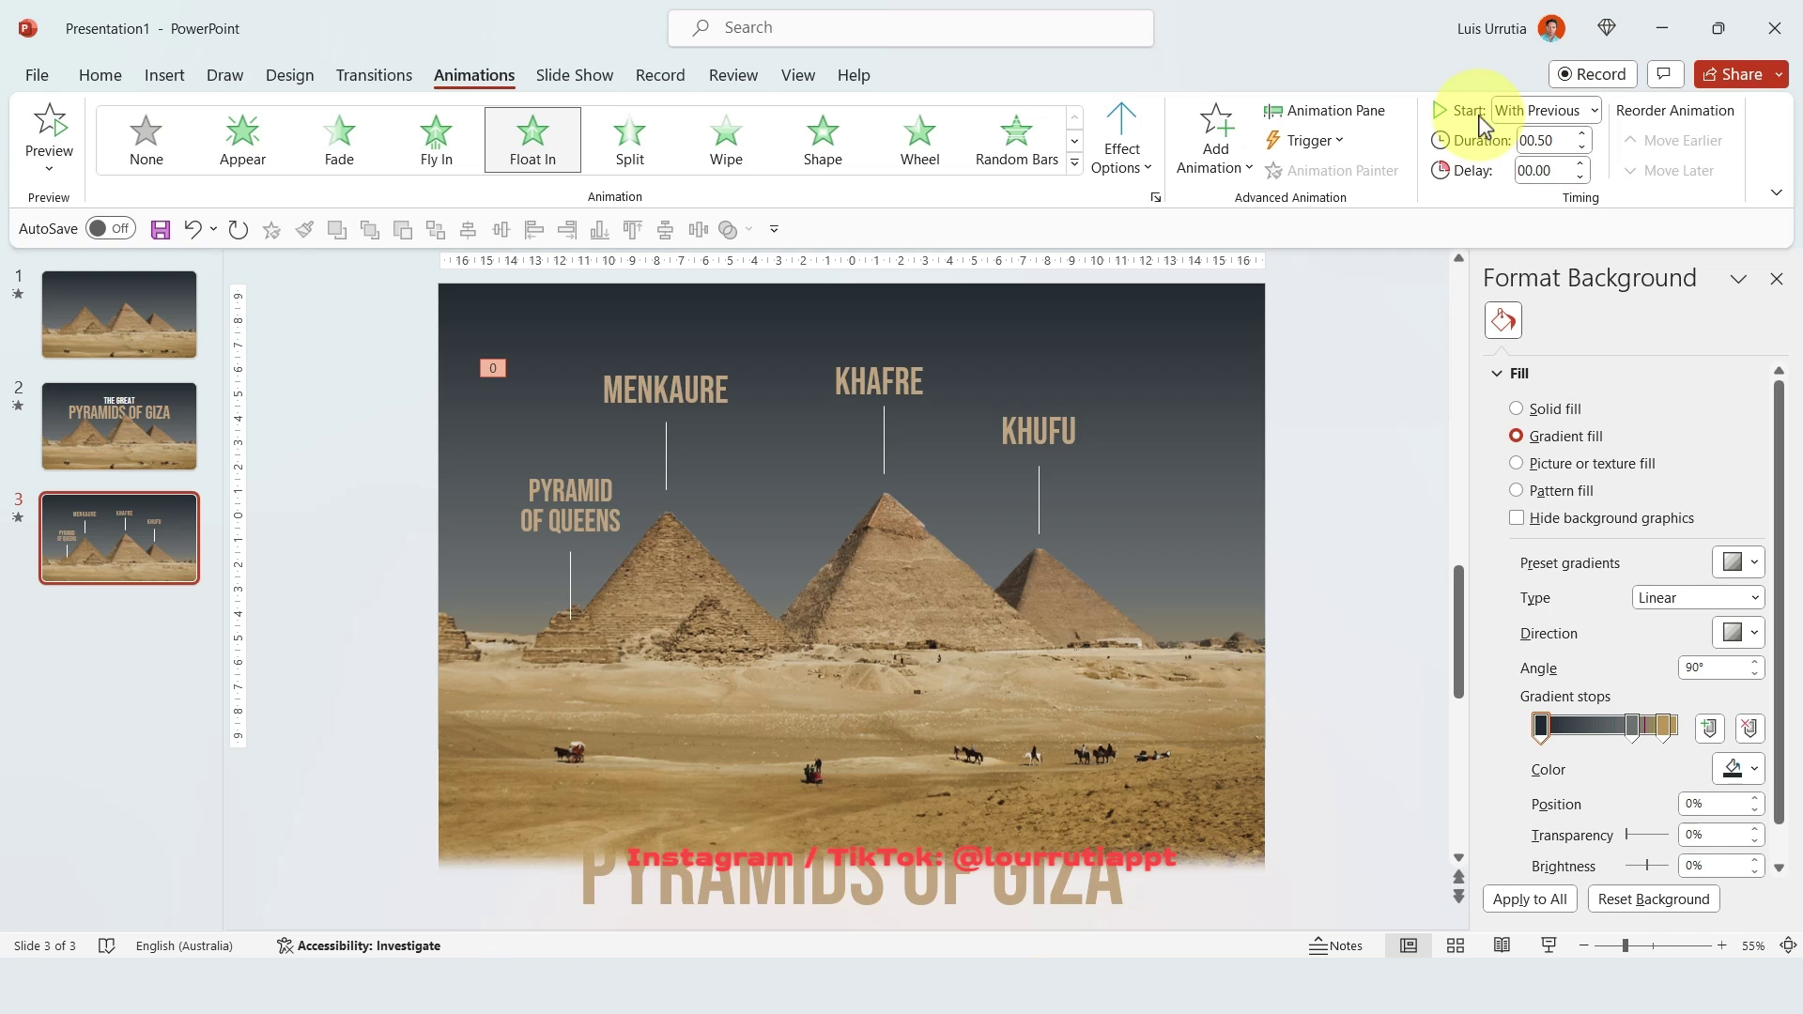
{"action": "left_click", "coordinate": [1315, 111]}
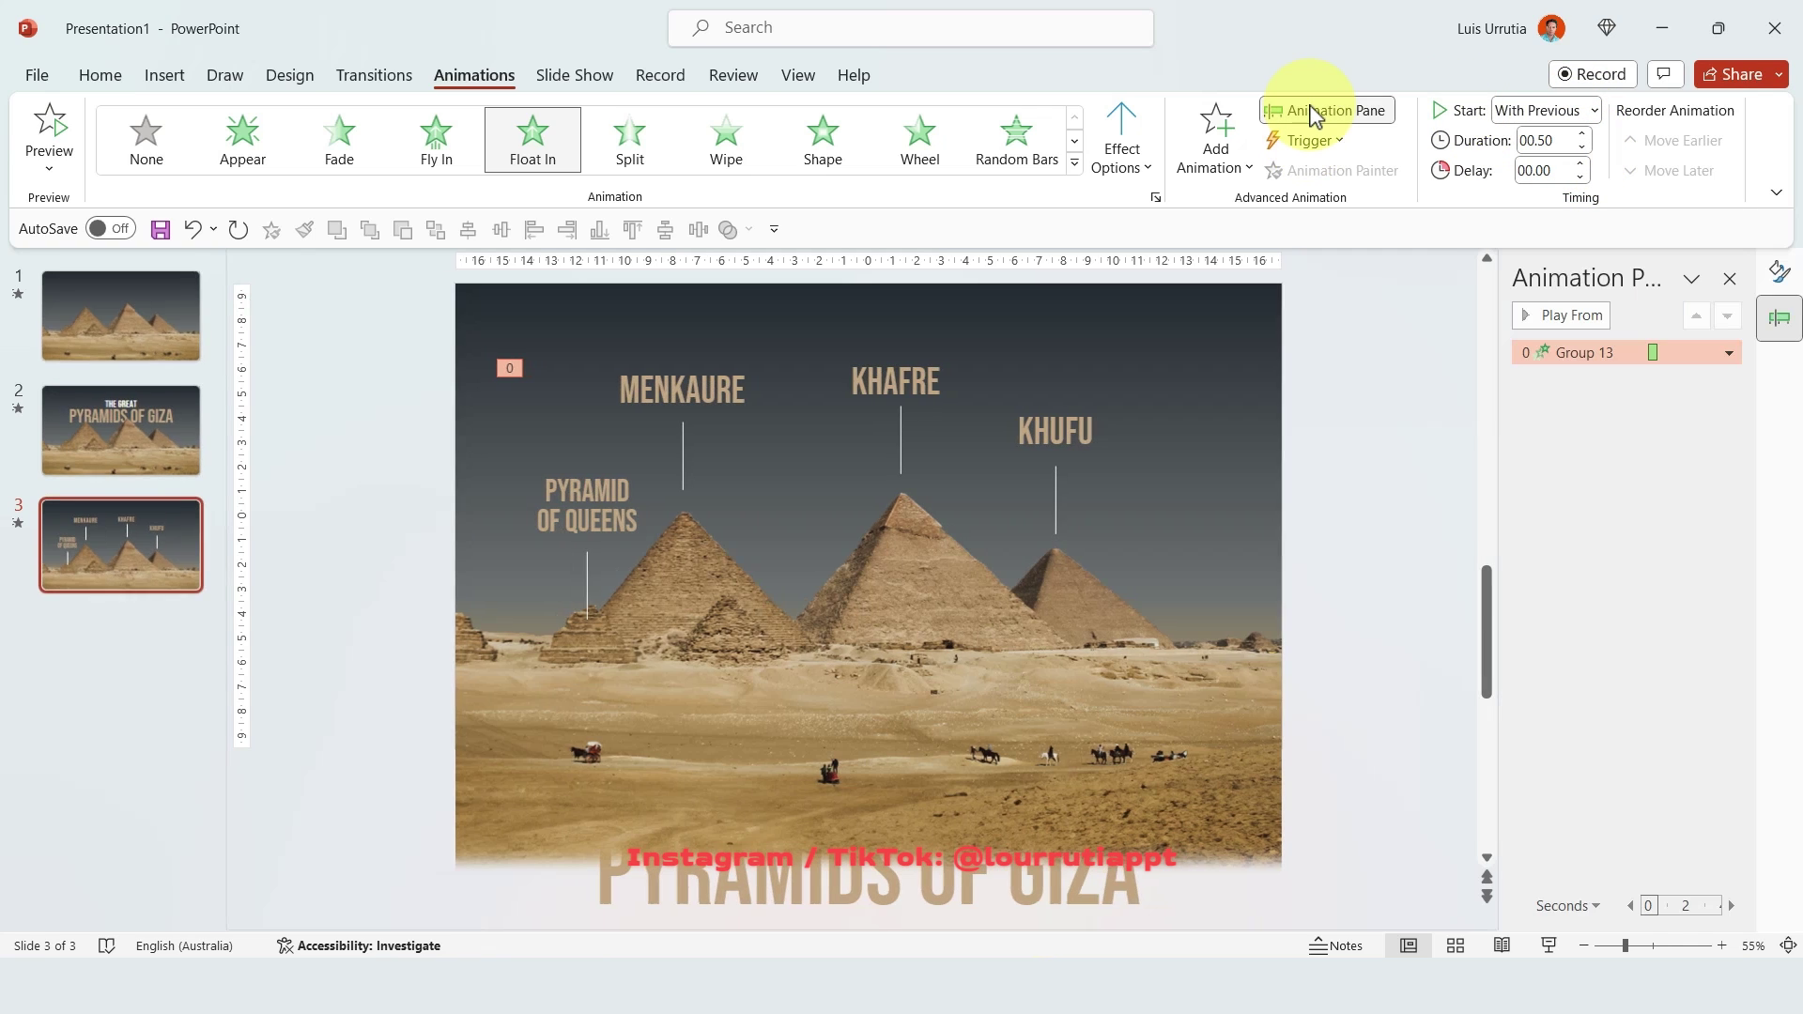
{"action": "left_click", "coordinate": [1540, 318]}
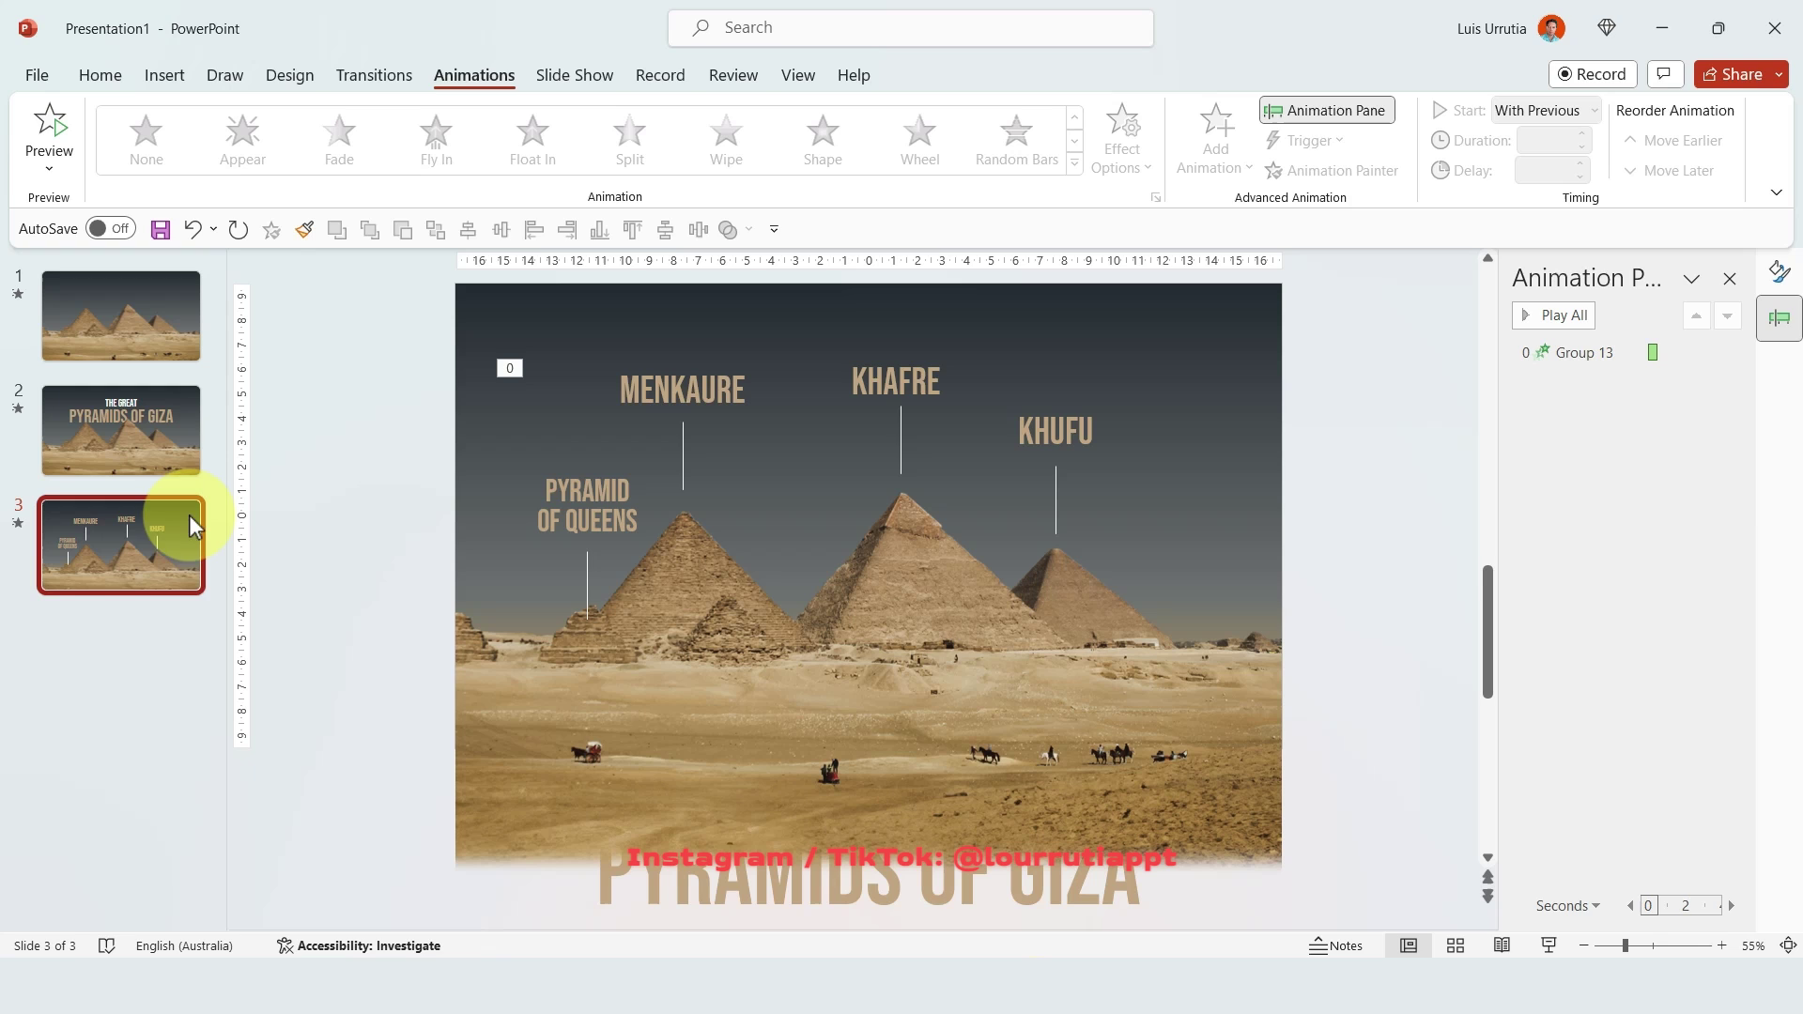
Duplicate slide 3 and remove the labels group's Float In animation.
{"action": "key", "text": "ctrl+d"}
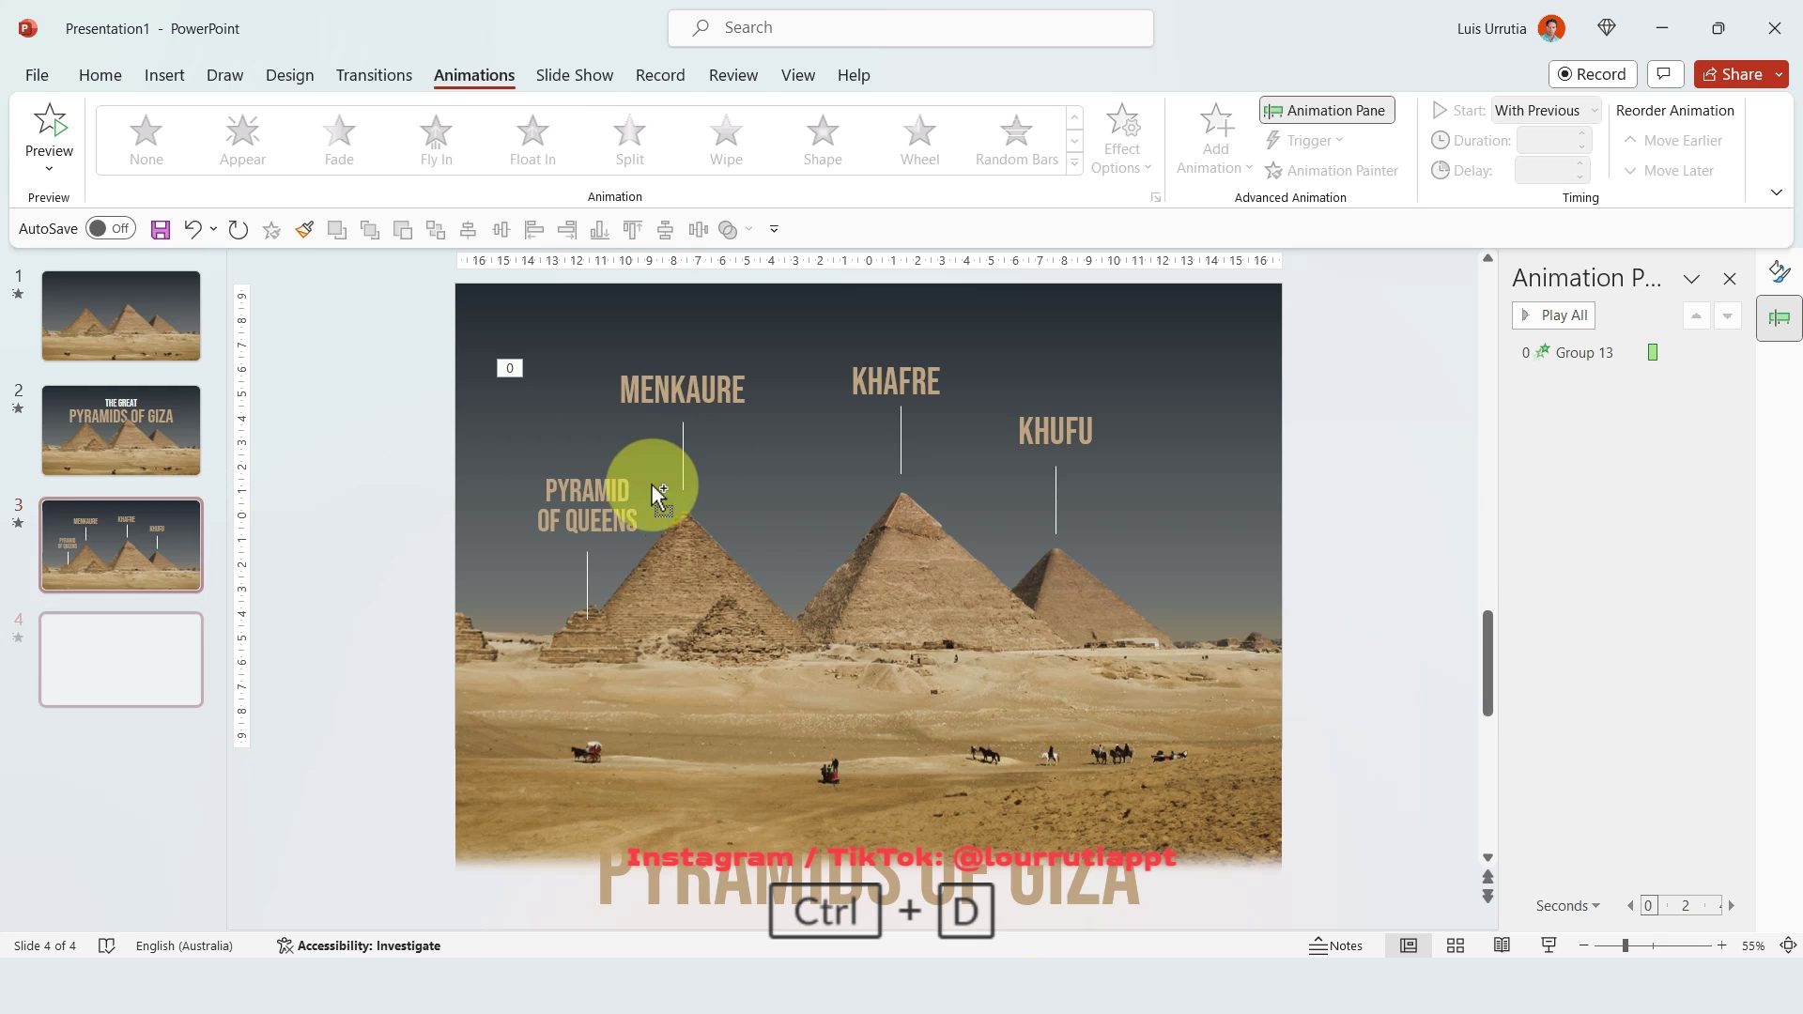
{"action": "left_click", "coordinate": [588, 568]}
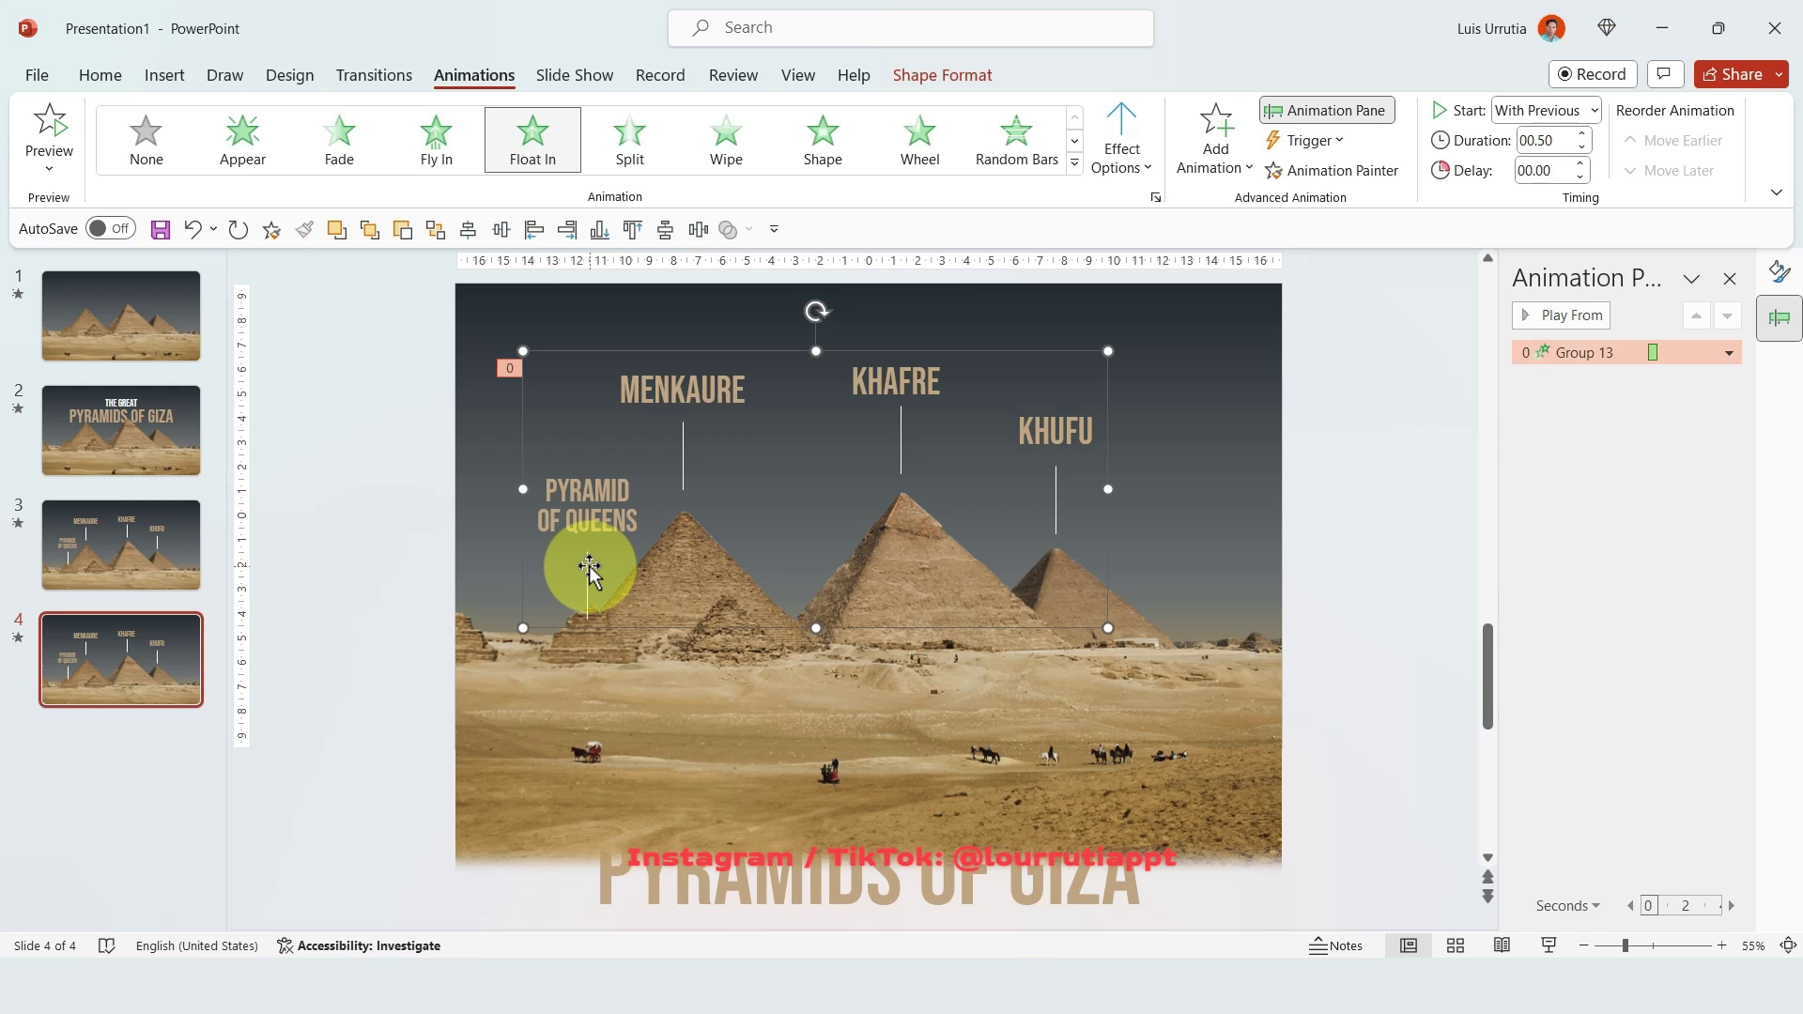
{"action": "right_click", "coordinate": [1582, 355]}
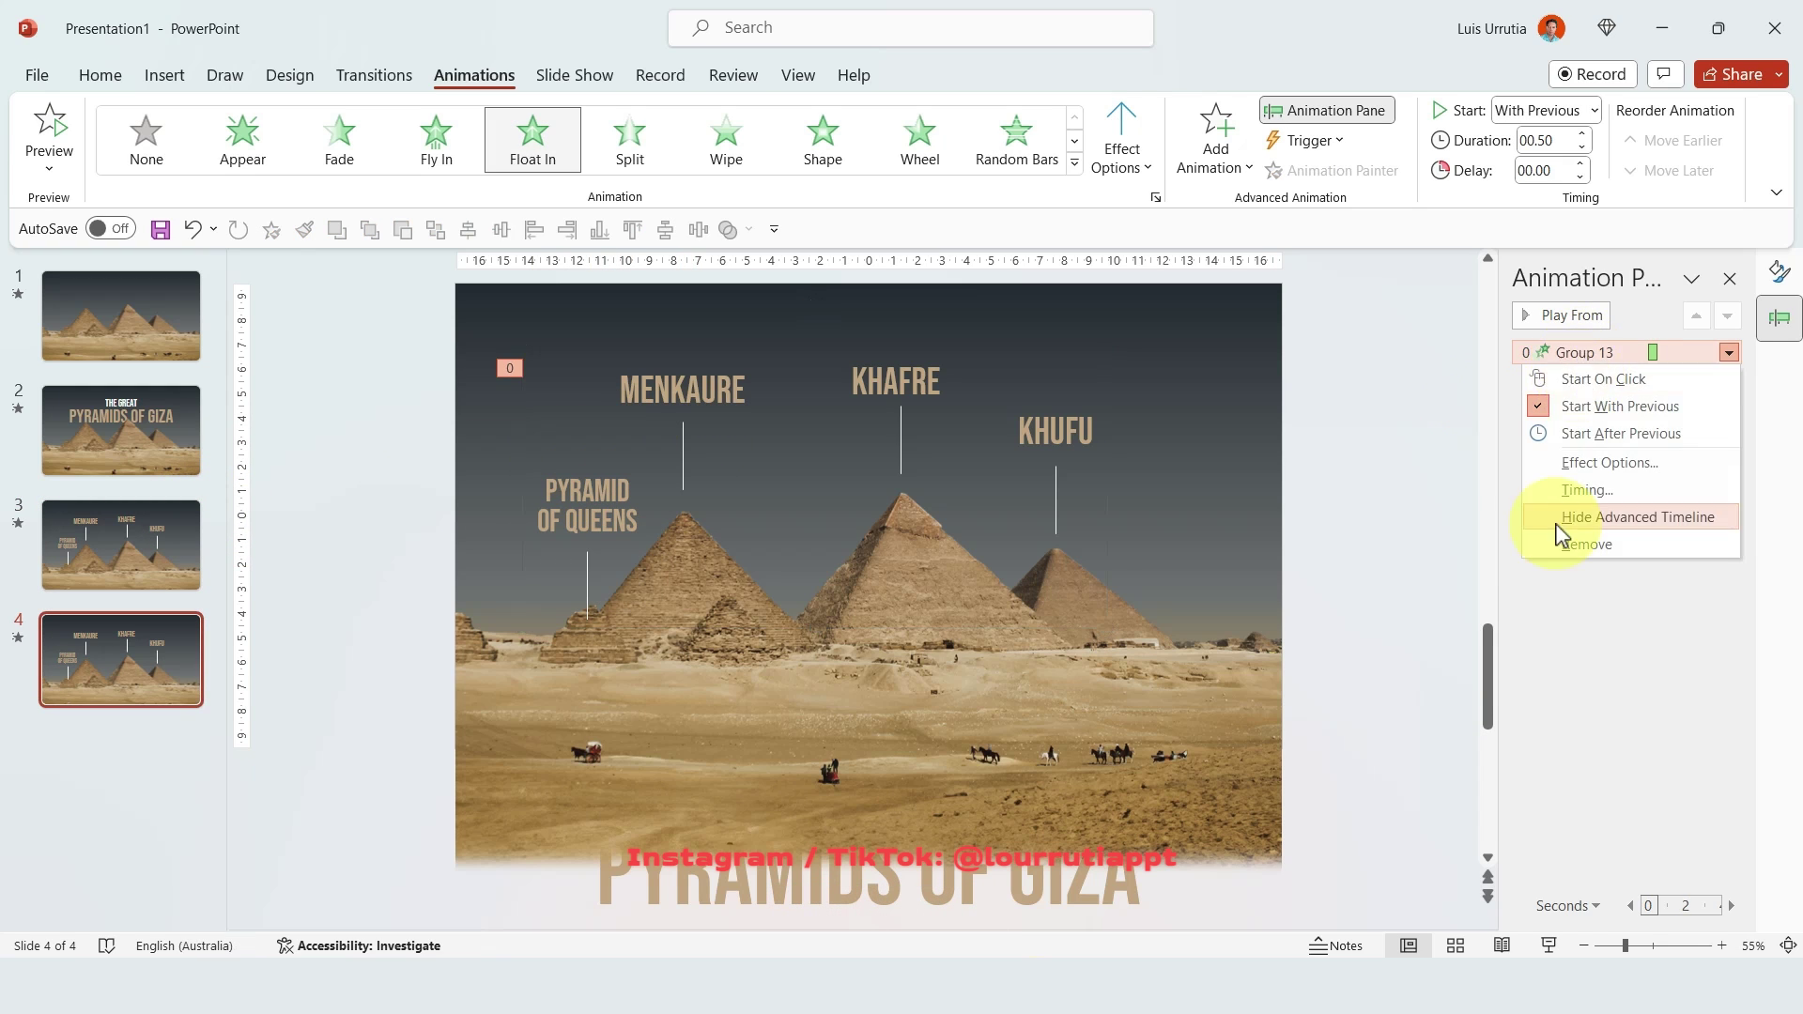
{"action": "left_click", "coordinate": [1569, 544]}
Move the labels group up off the slide and raise the pyramids photo.
{"action": "left_click_drag", "start_coordinate": [1057, 499], "coordinate": [1050, 302]}
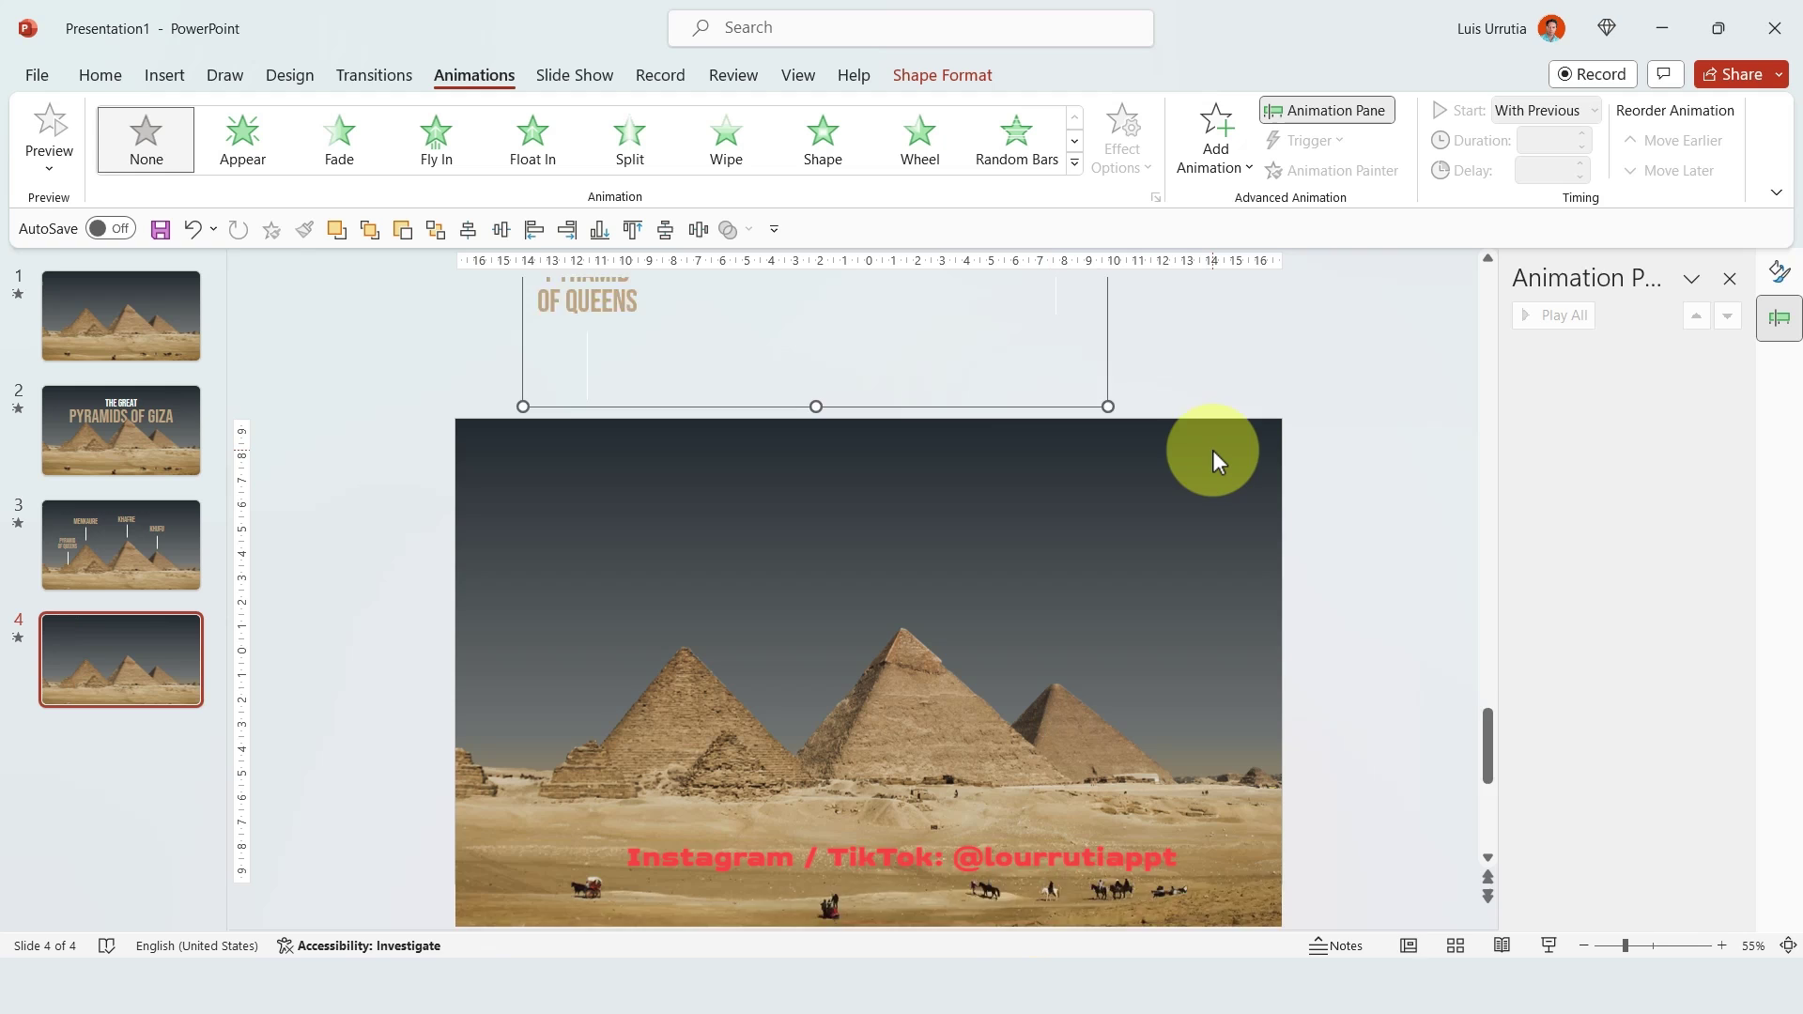
{"action": "scroll", "coordinate": [1209, 448], "scroll_direction": "down", "scroll_amount": 2}
{"action": "left_click", "coordinate": [1014, 678]}
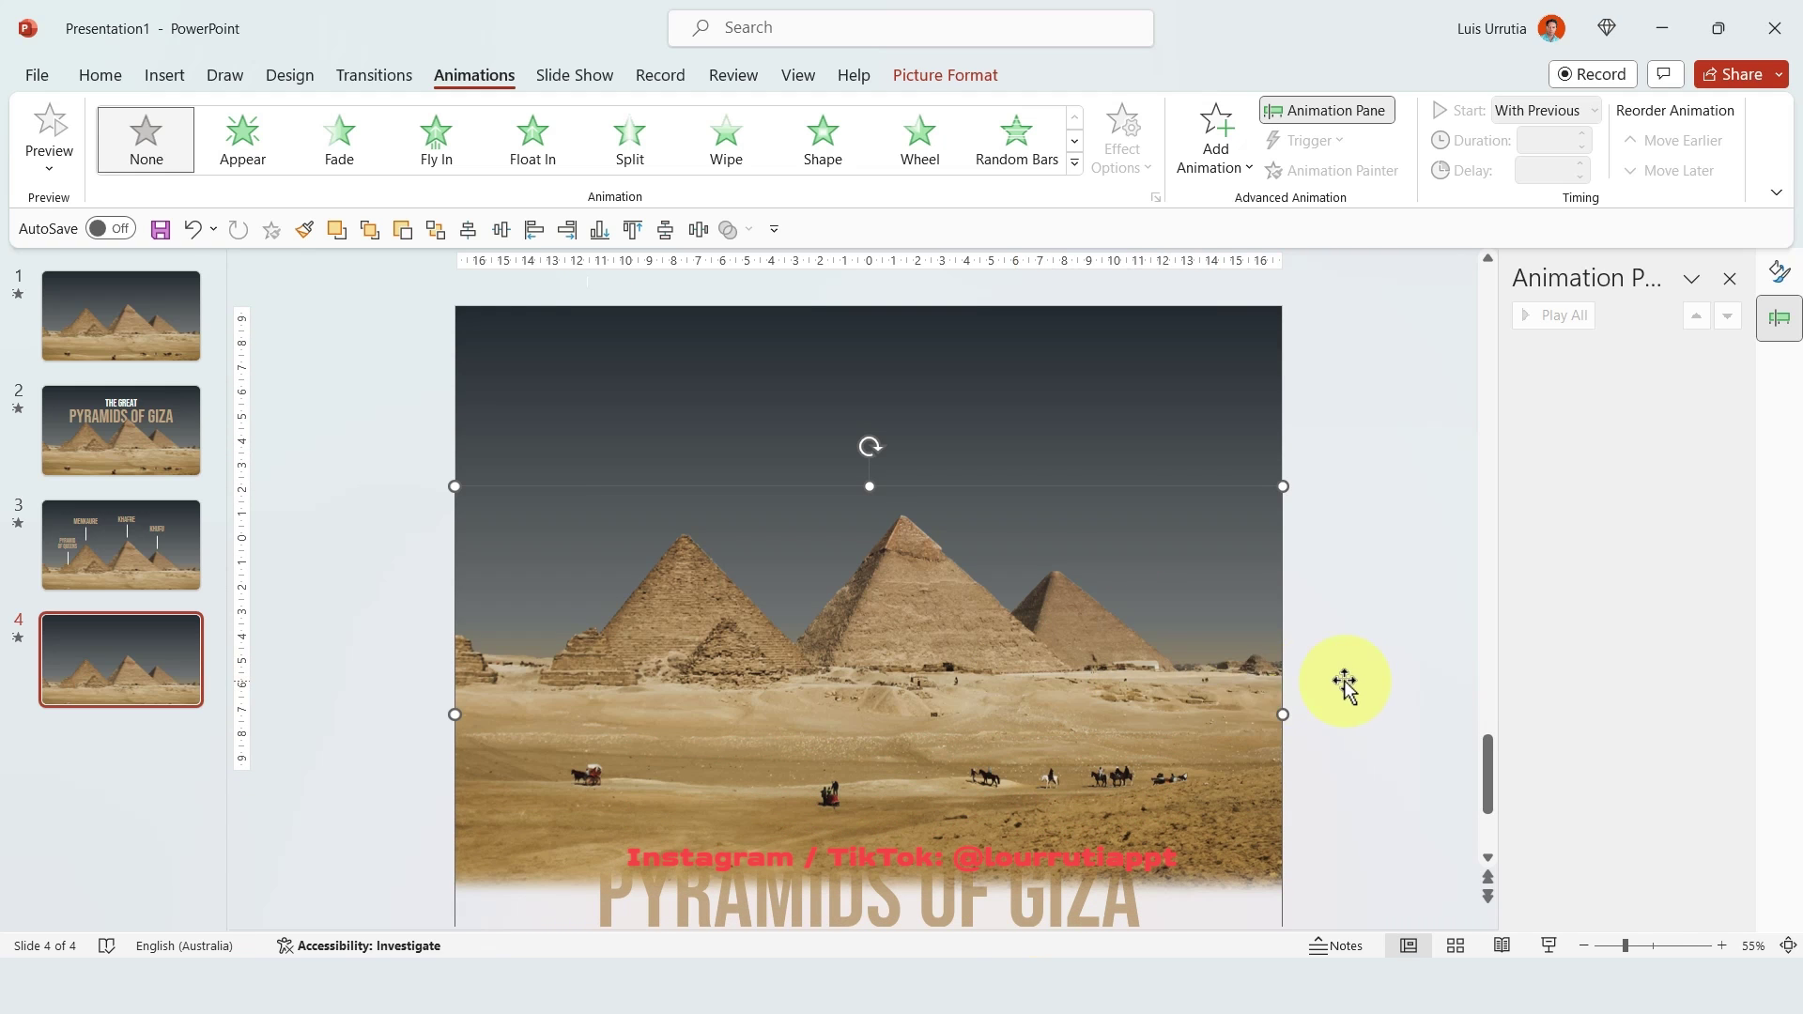
{"action": "left_click_drag", "start_coordinate": [1163, 728], "coordinate": [1134, 543]}
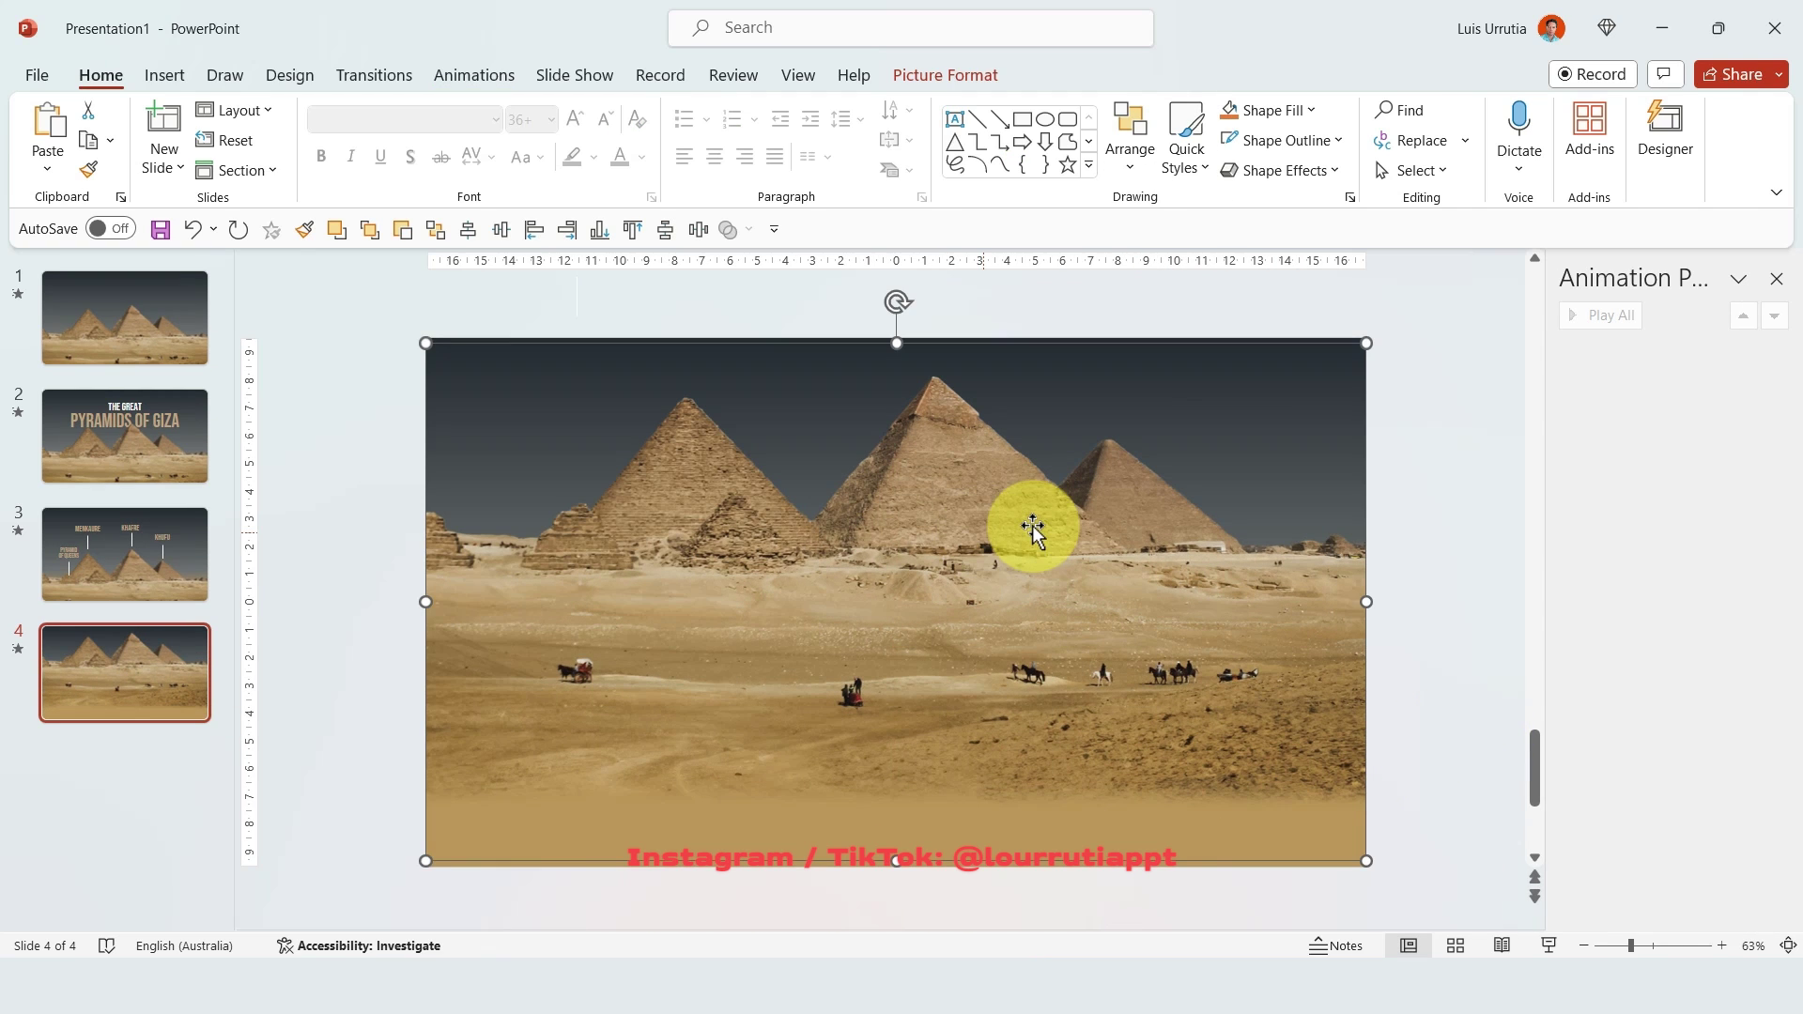
Cool the photo's colour temperature to 3,583 and darken its brightness to -17%.
{"action": "left_click", "coordinate": [1409, 455]}
{"action": "left_click", "coordinate": [909, 535]}
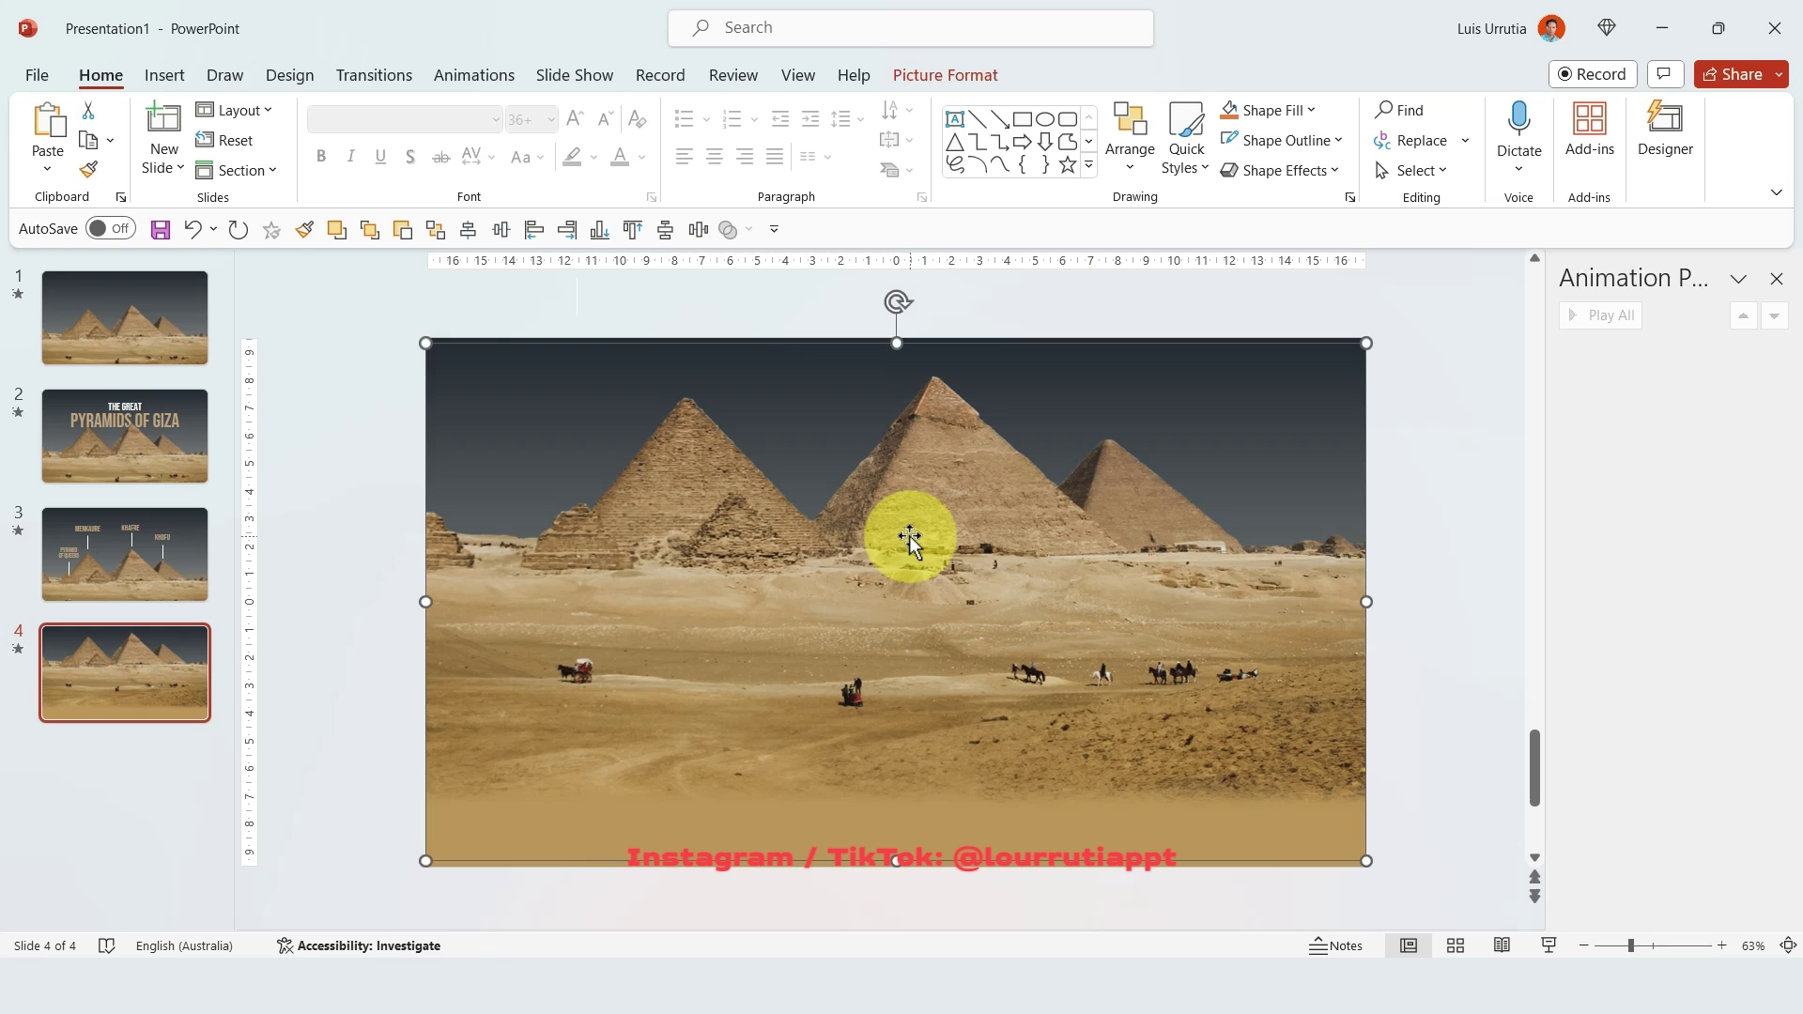
{"action": "right_click", "coordinate": [909, 535]}
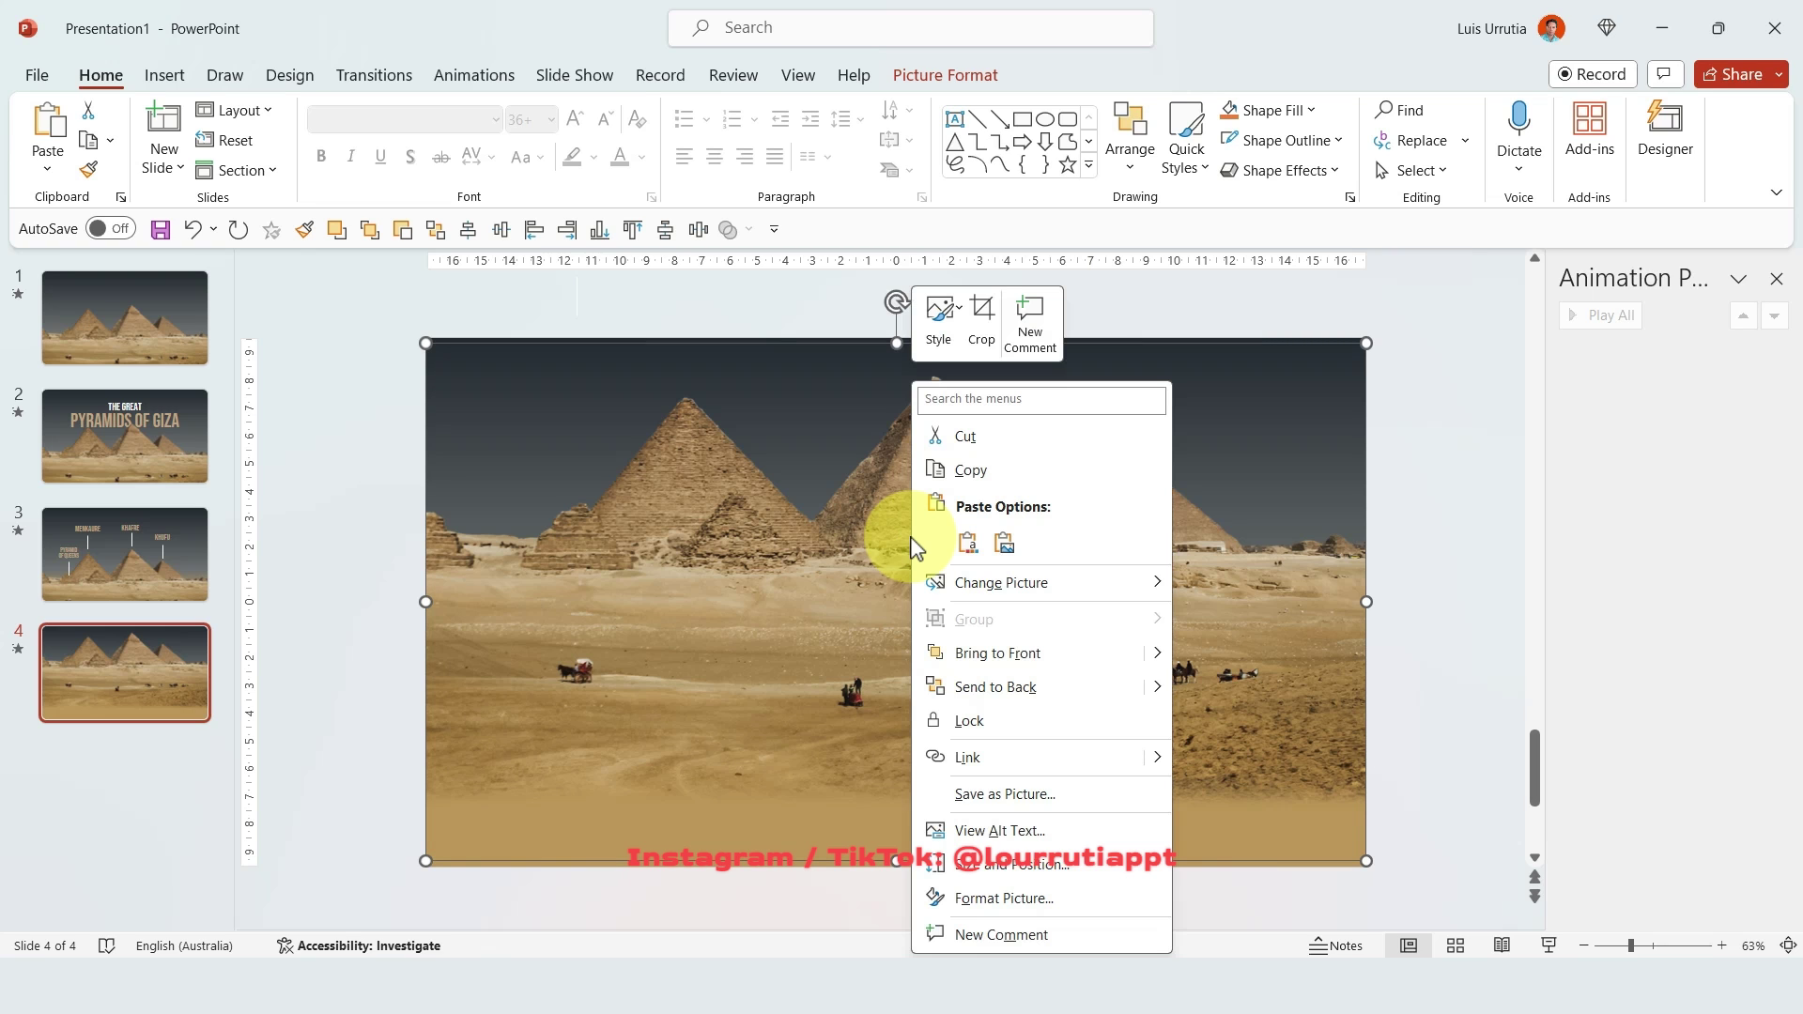
{"action": "left_click", "coordinate": [991, 898]}
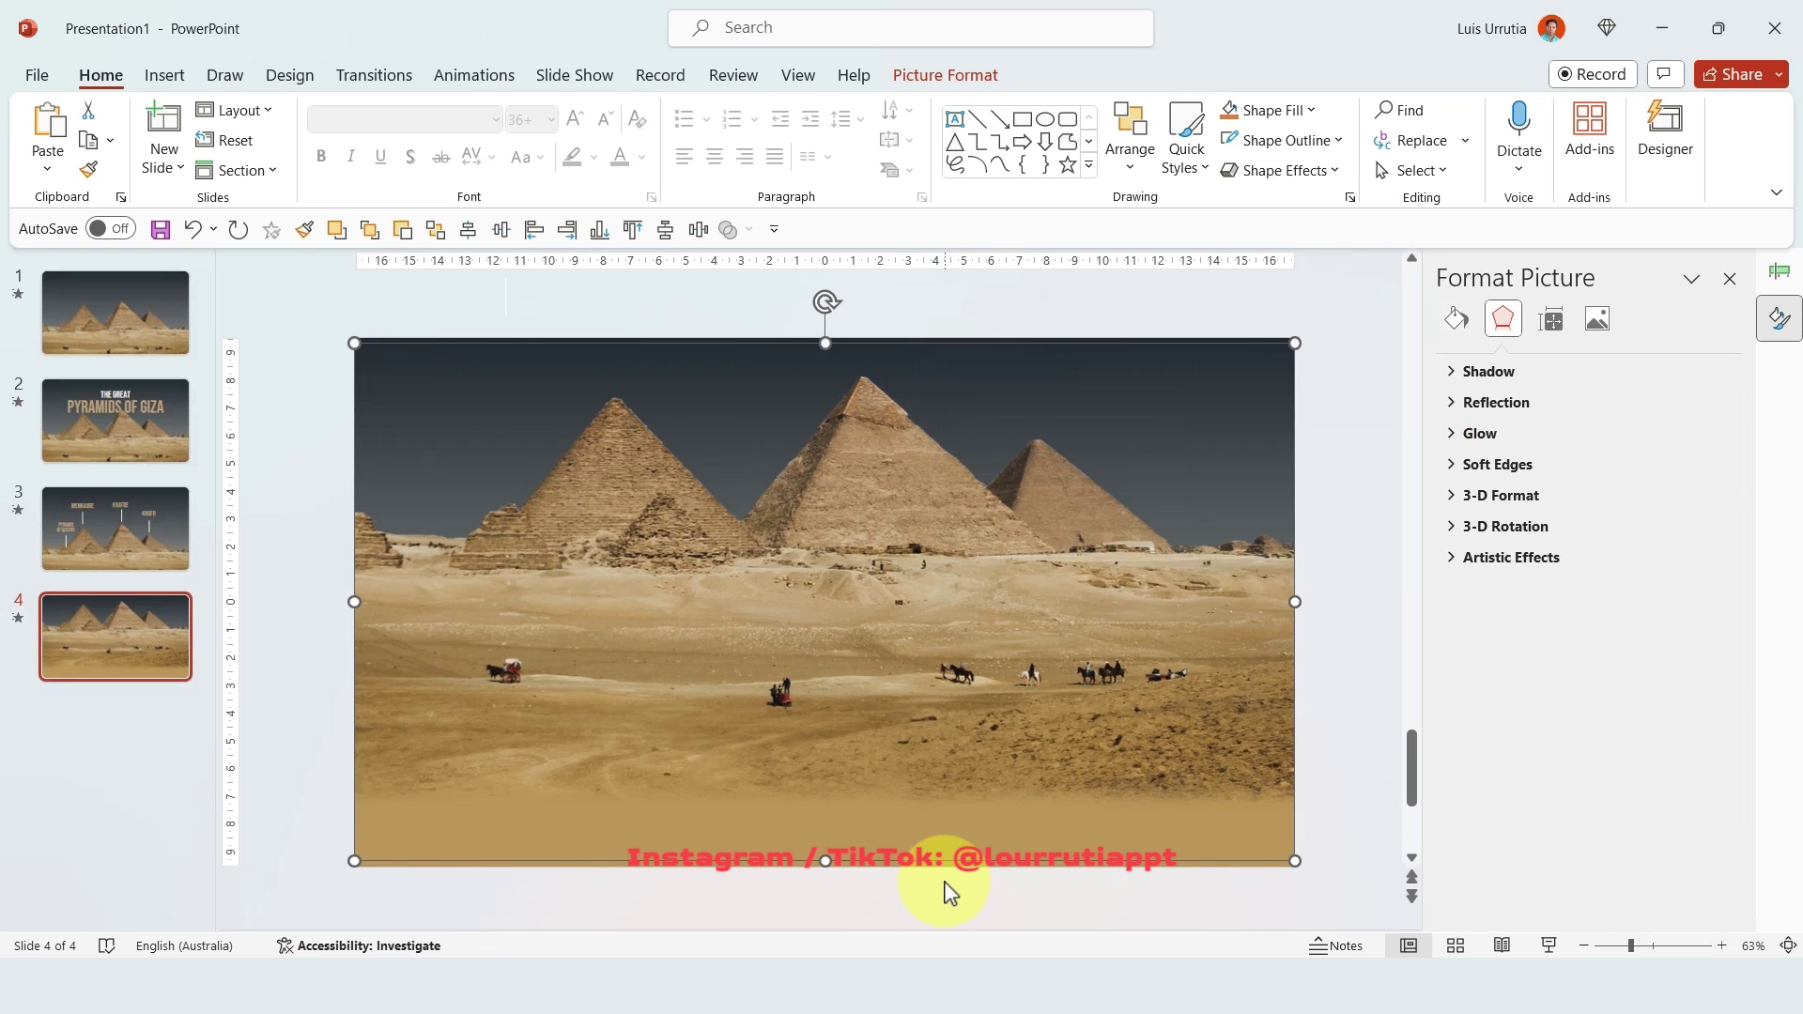
{"action": "left_click", "coordinate": [1599, 320]}
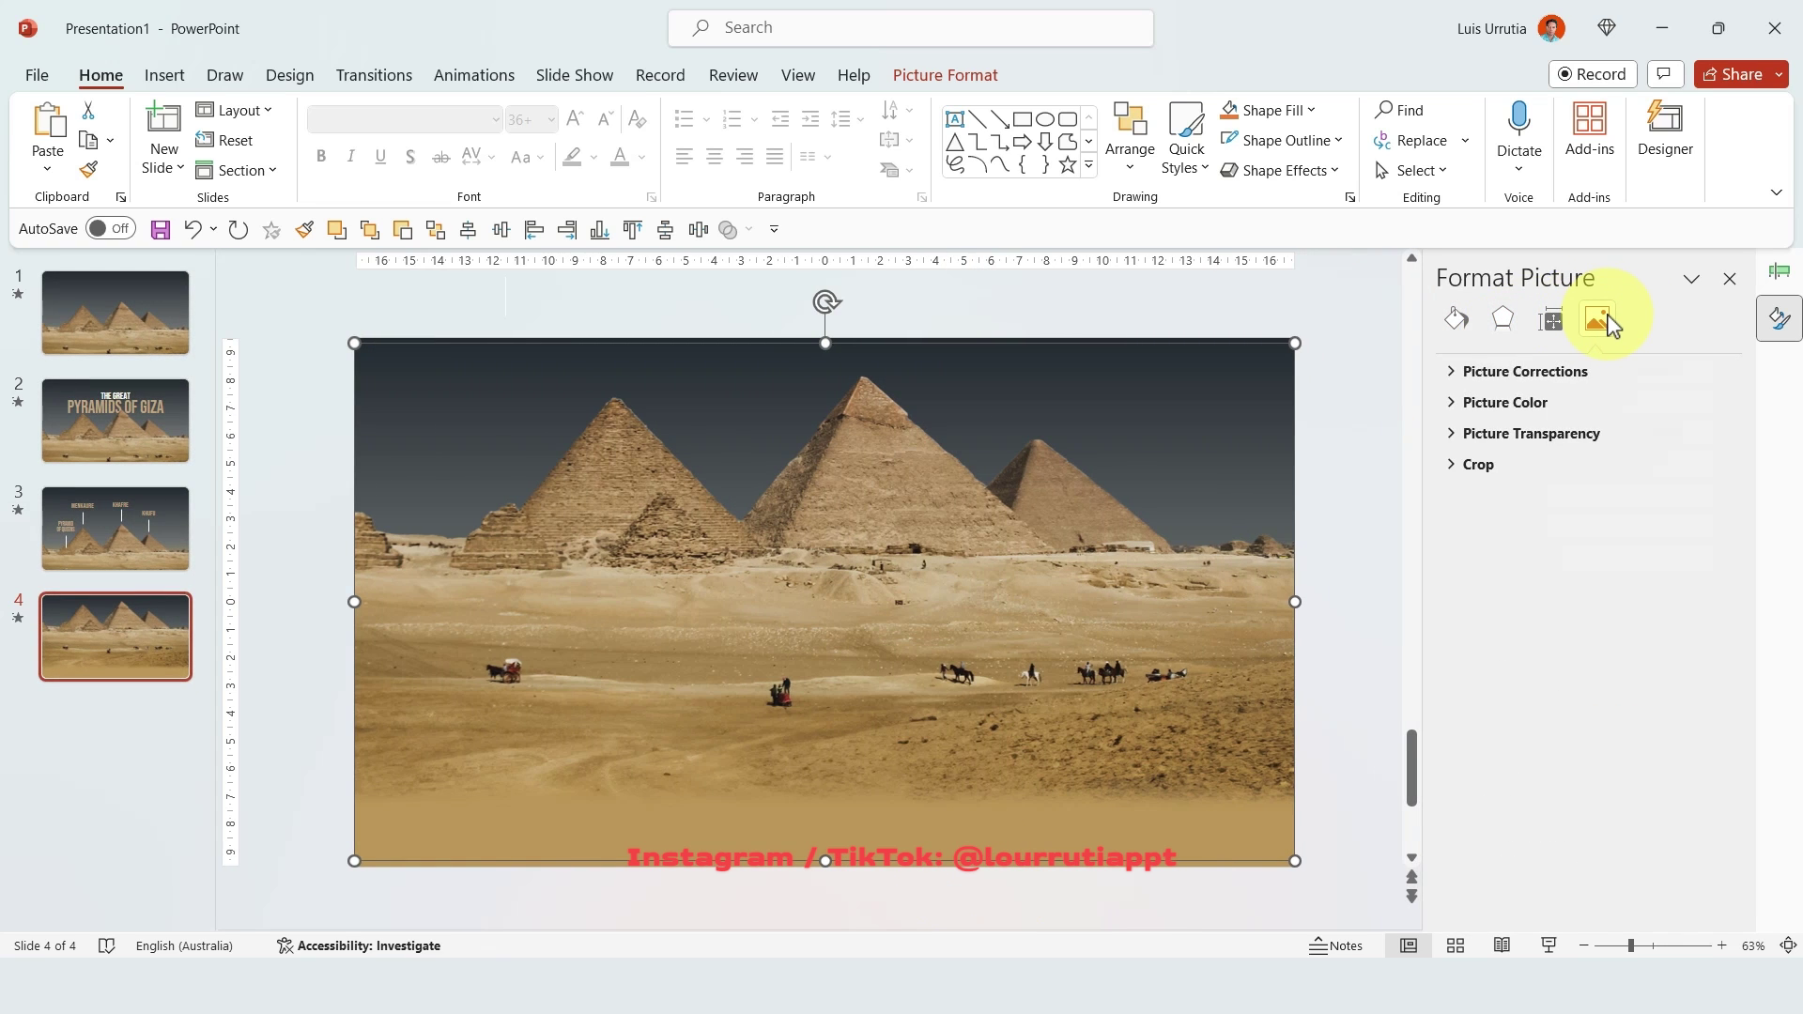
{"action": "left_click", "coordinate": [1451, 404]}
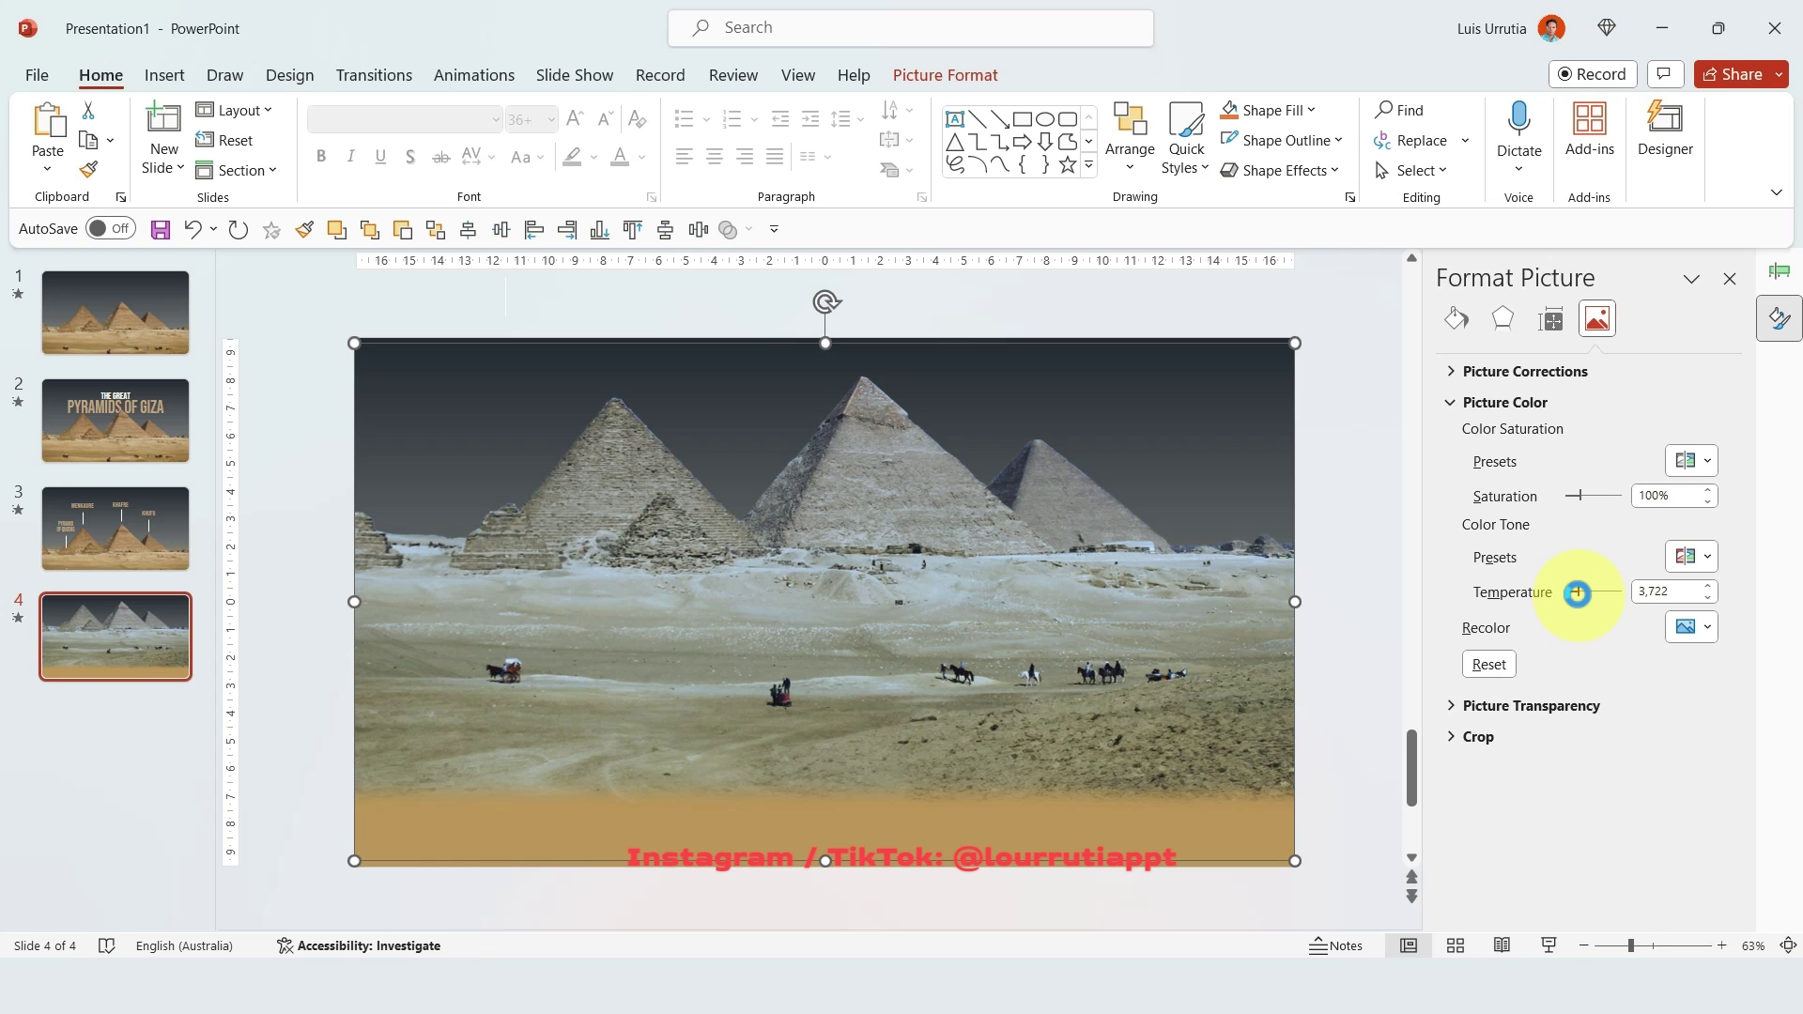
{"action": "left_click", "coordinate": [1527, 372]}
{"action": "mouse_move", "coordinate": [1590, 562]}
{"action": "left_mouse_down"}
{"action": "mouse_move", "coordinate": [1590, 593]}
{"action": "mouse_move", "coordinate": [1580, 560]}
{"action": "left_mouse_up"}
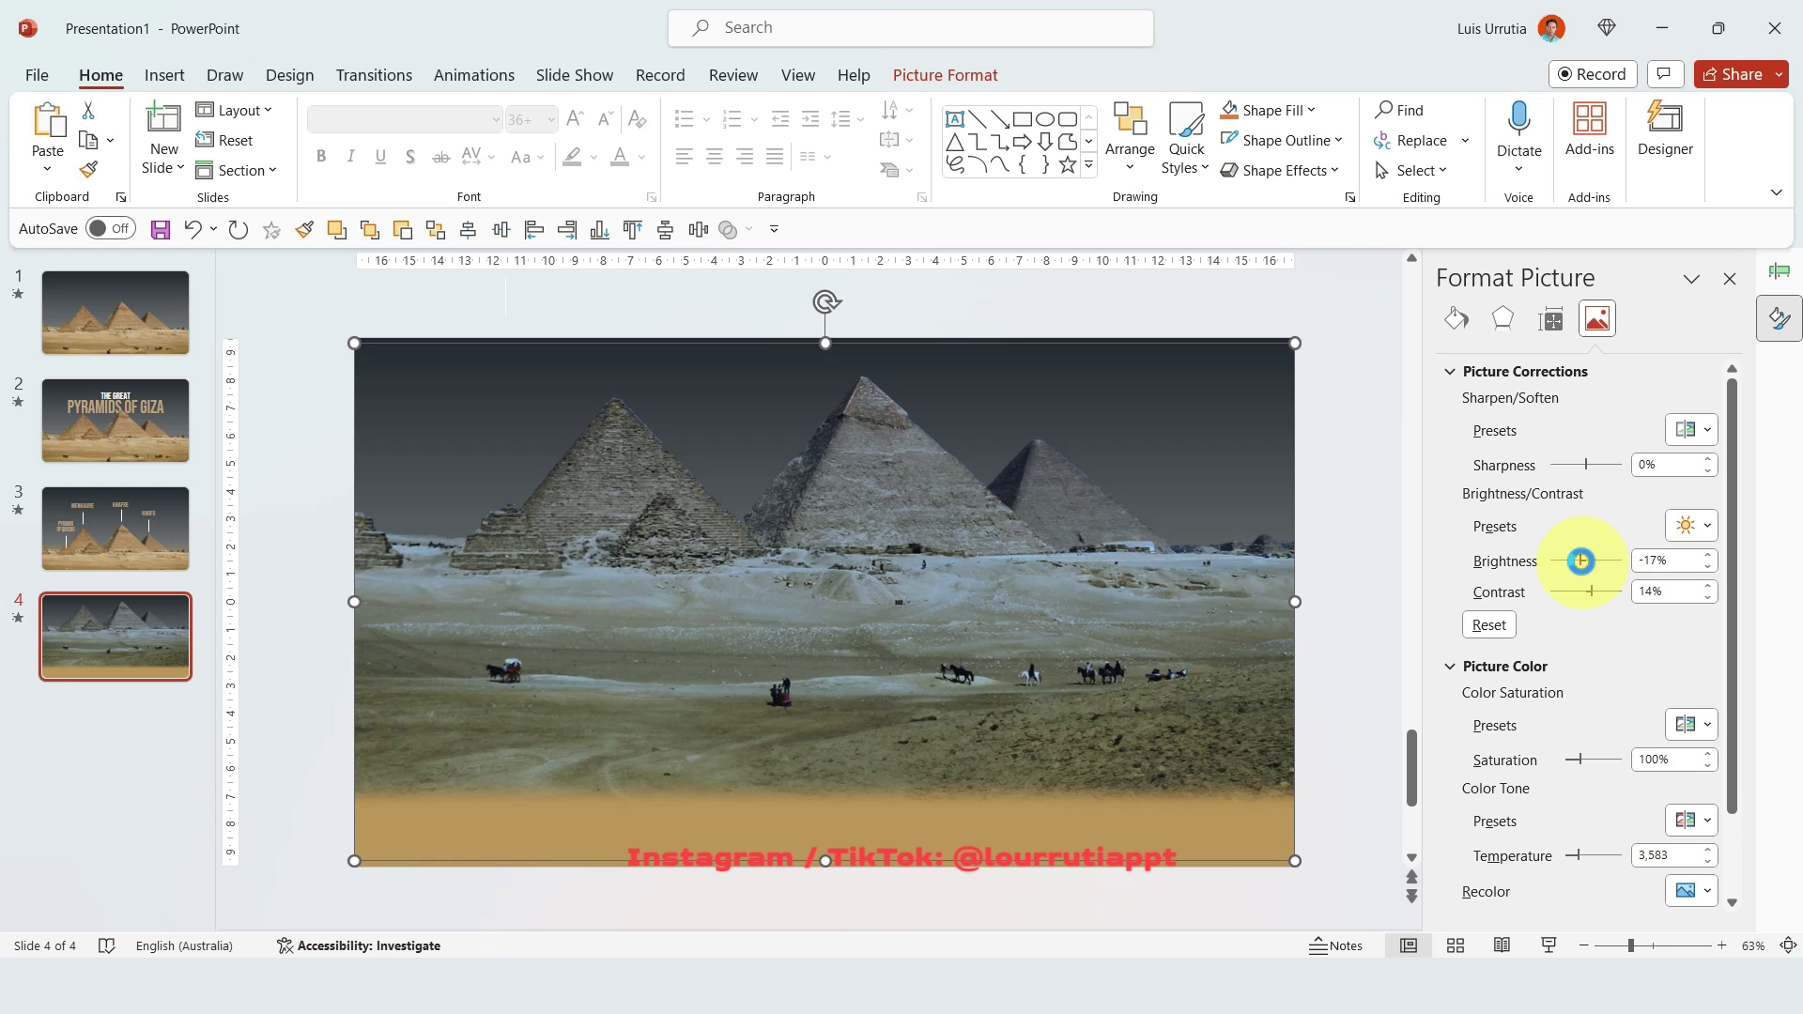
Set the background gradient's right stop to sampled sand and left stop to dark olive.
{"action": "left_click", "coordinate": [1310, 490]}
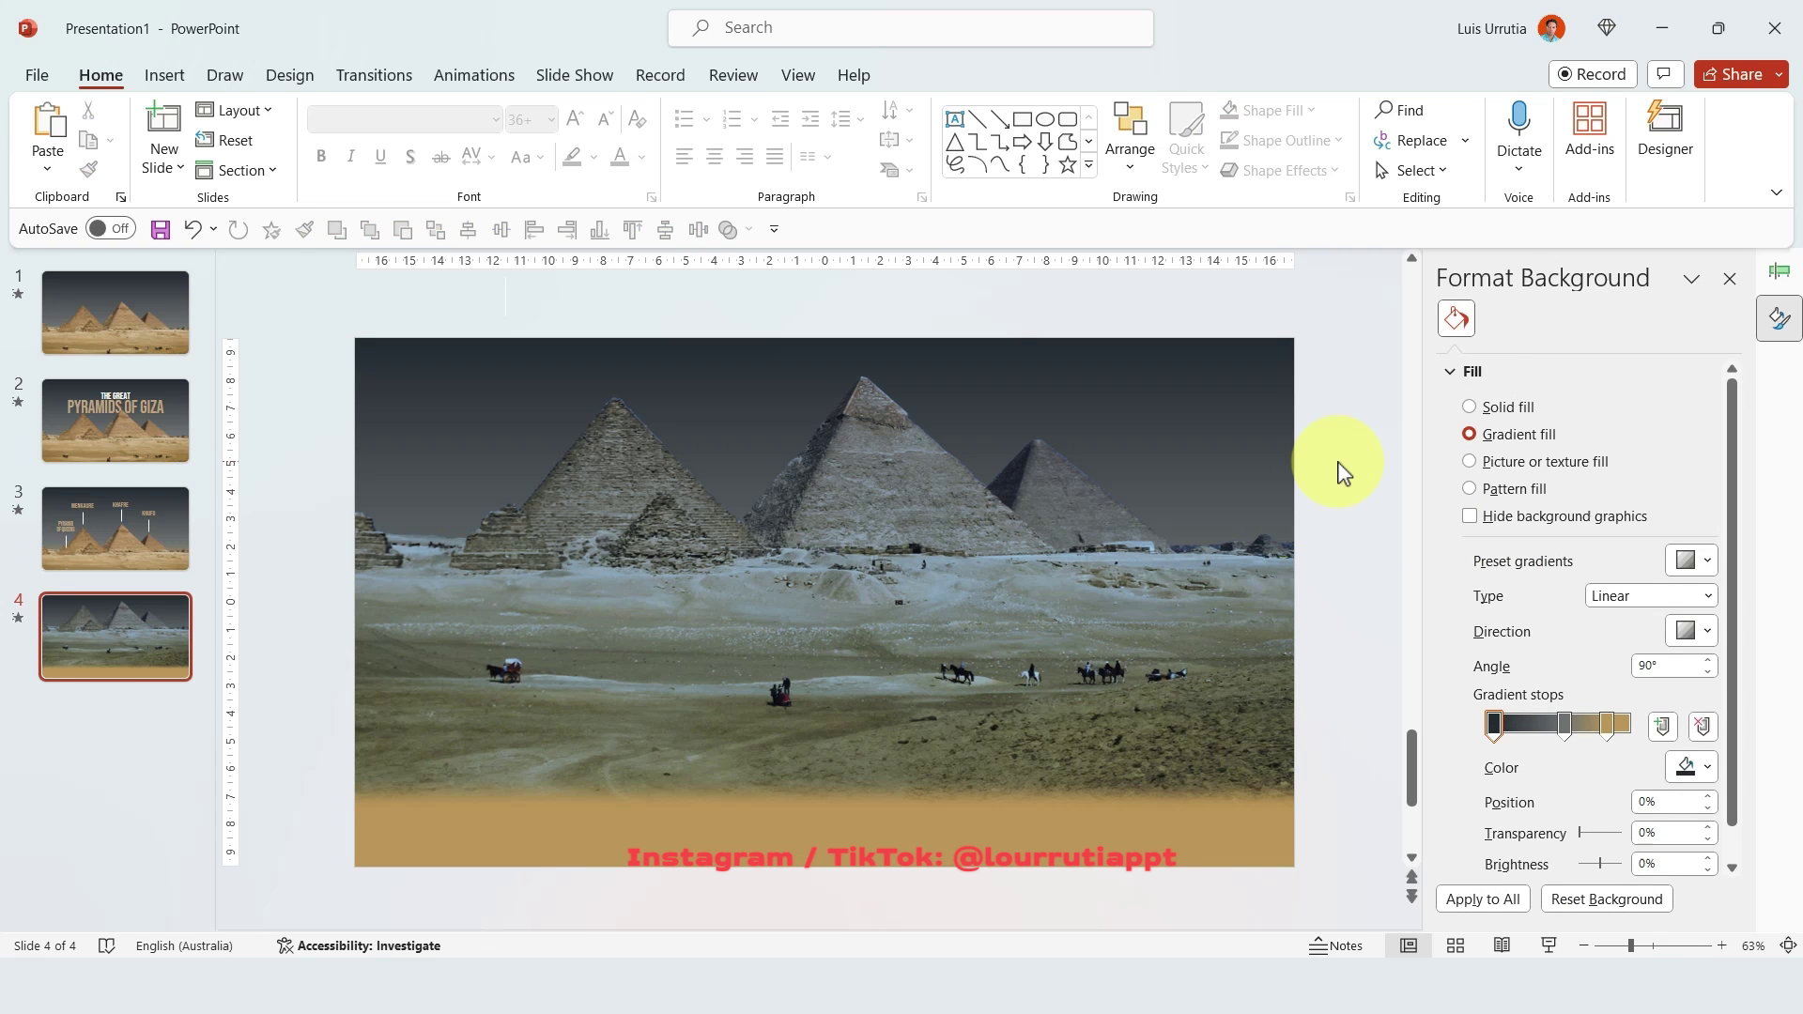
{"action": "left_click", "coordinate": [1610, 726]}
{"action": "left_click", "coordinate": [1700, 770]}
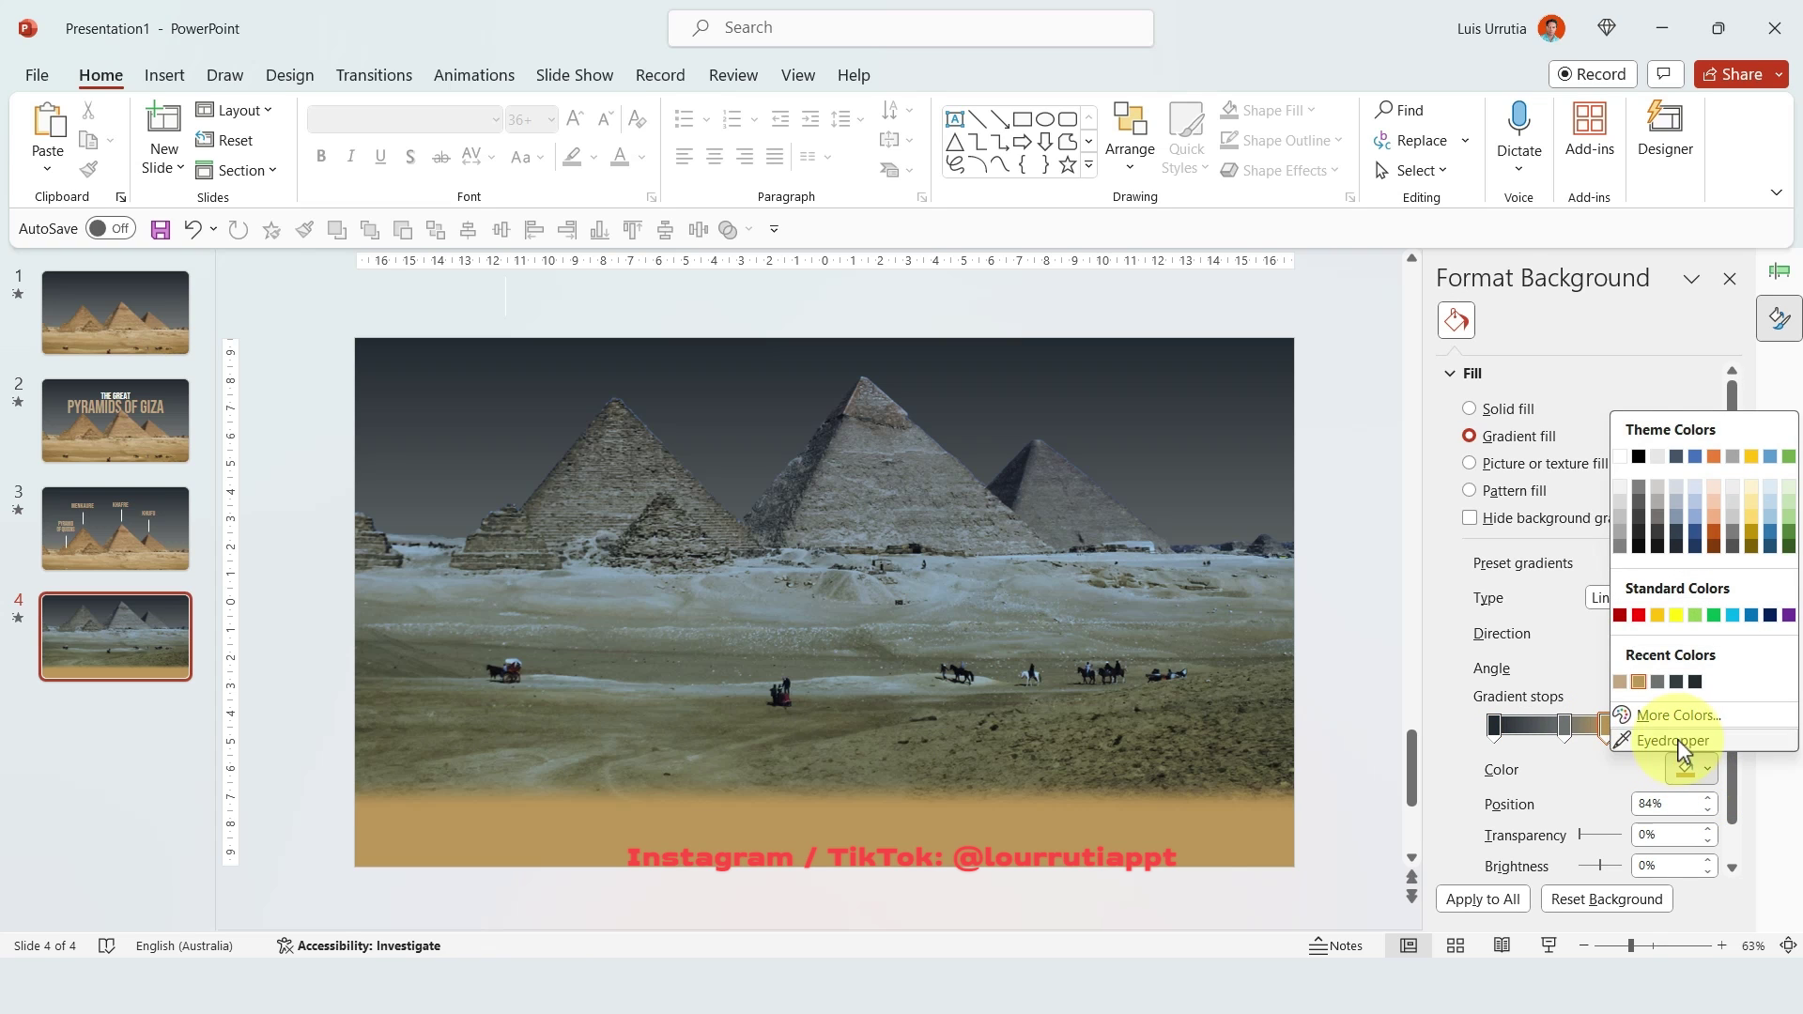
{"action": "left_click", "coordinate": [1676, 741]}
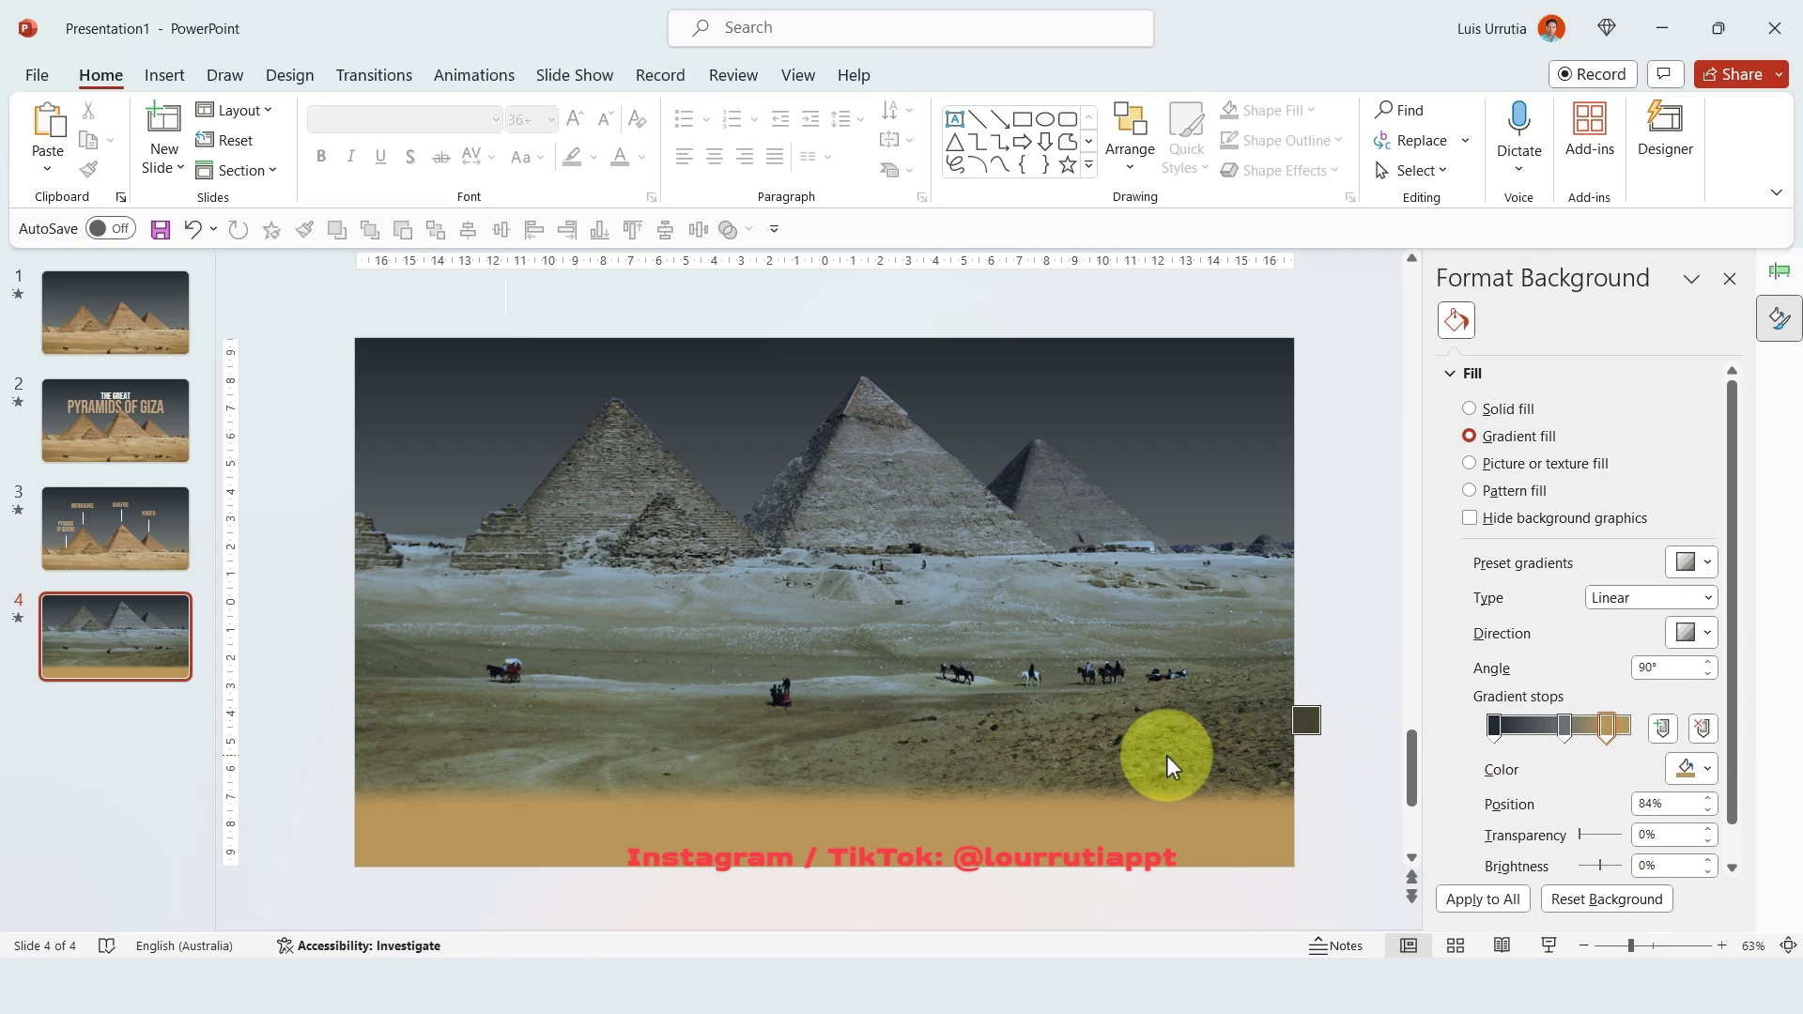
{"action": "left_click", "coordinate": [728, 772]}
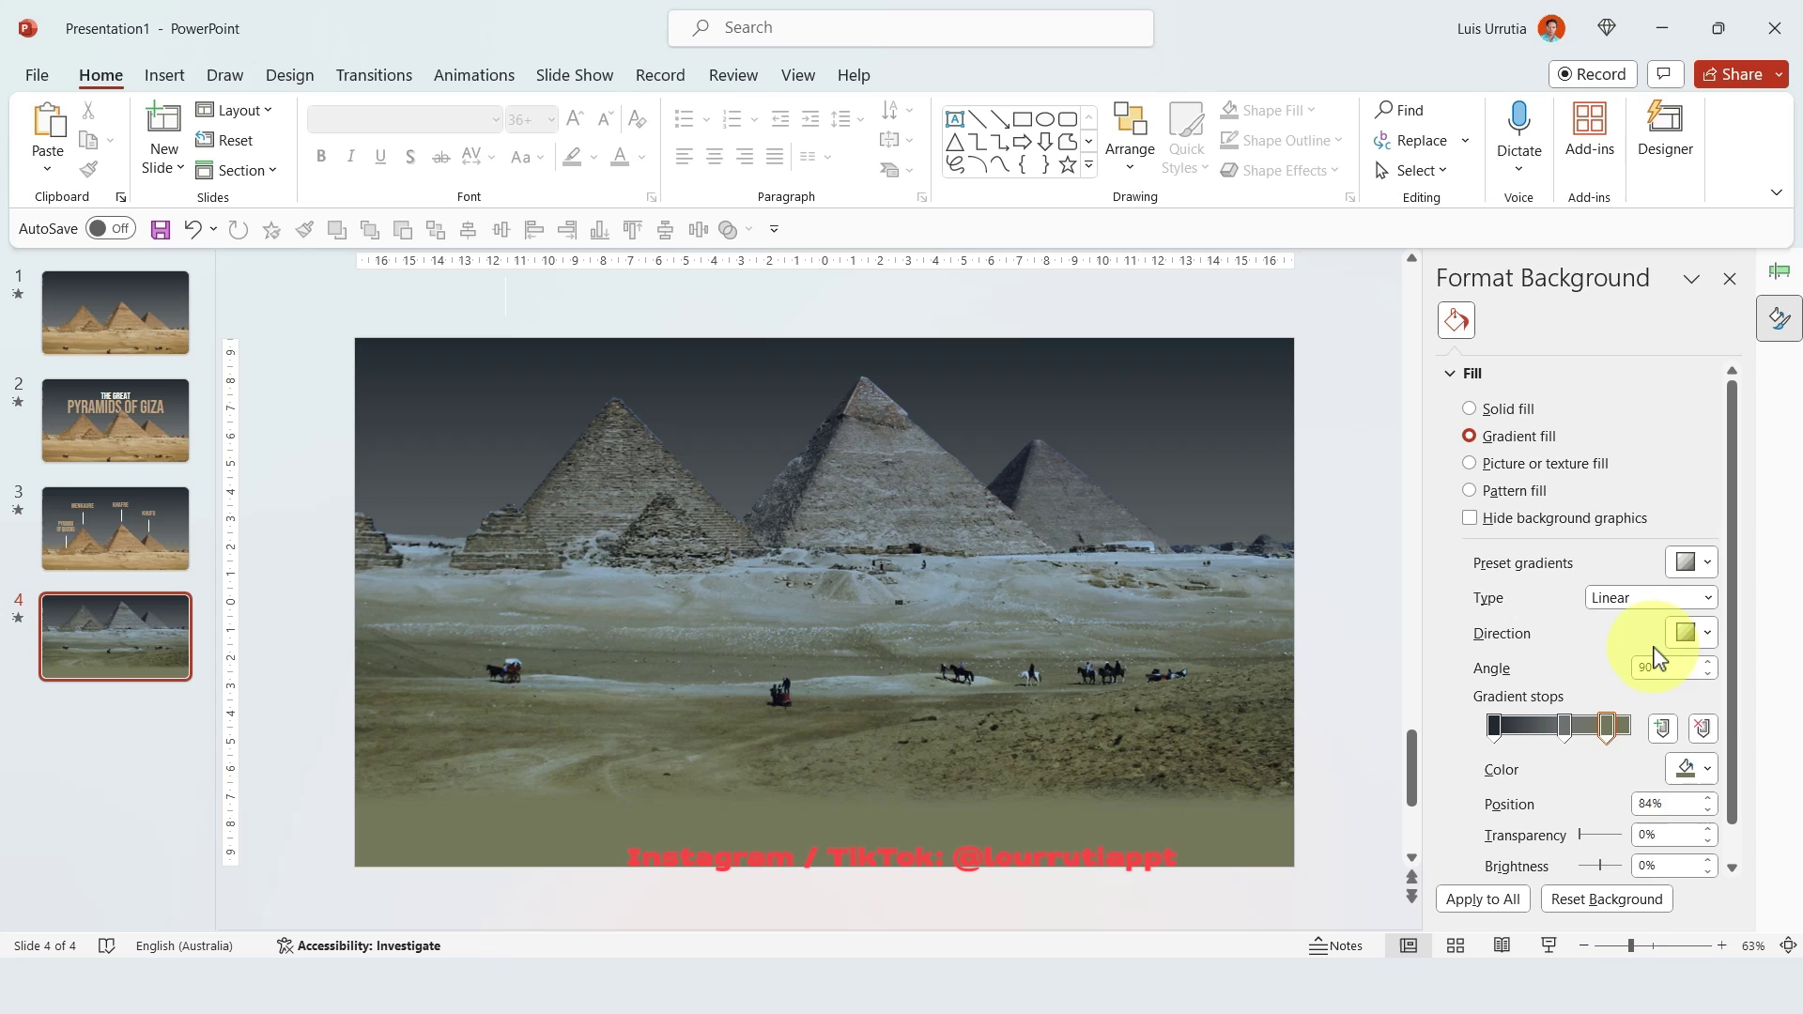
{"action": "left_click", "coordinate": [1494, 727]}
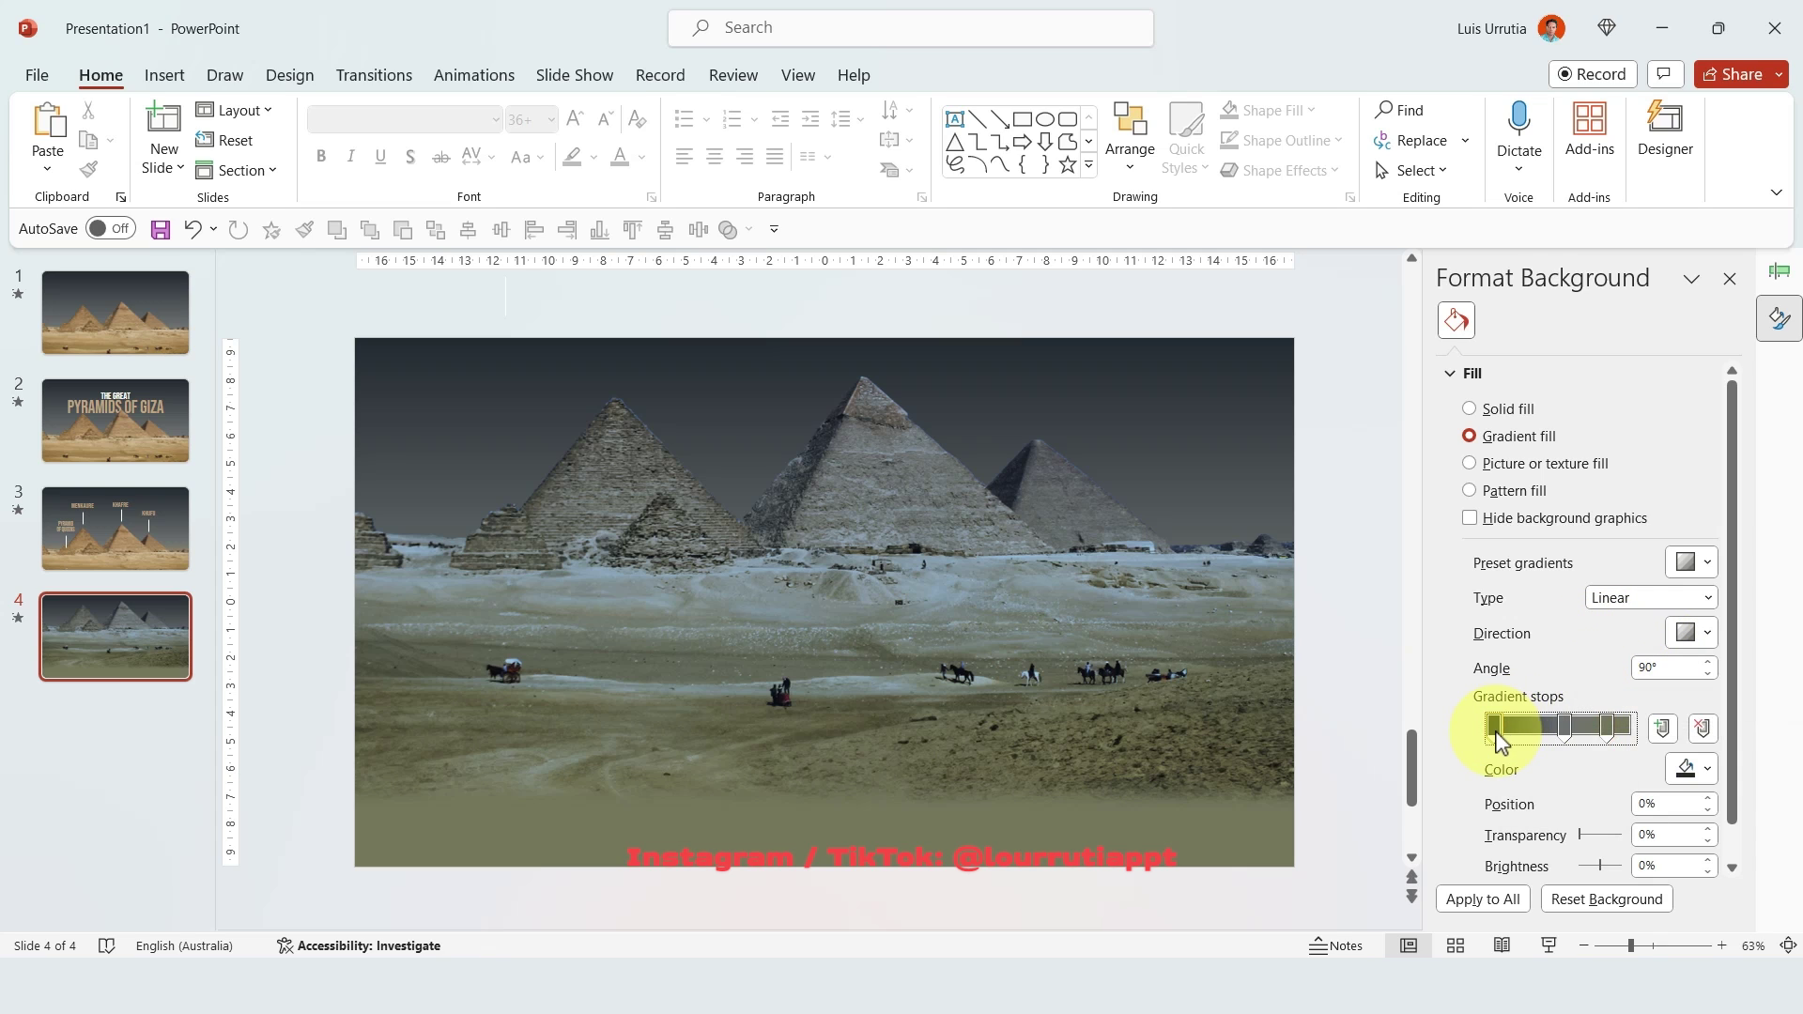
{"action": "left_click", "coordinate": [1691, 772]}
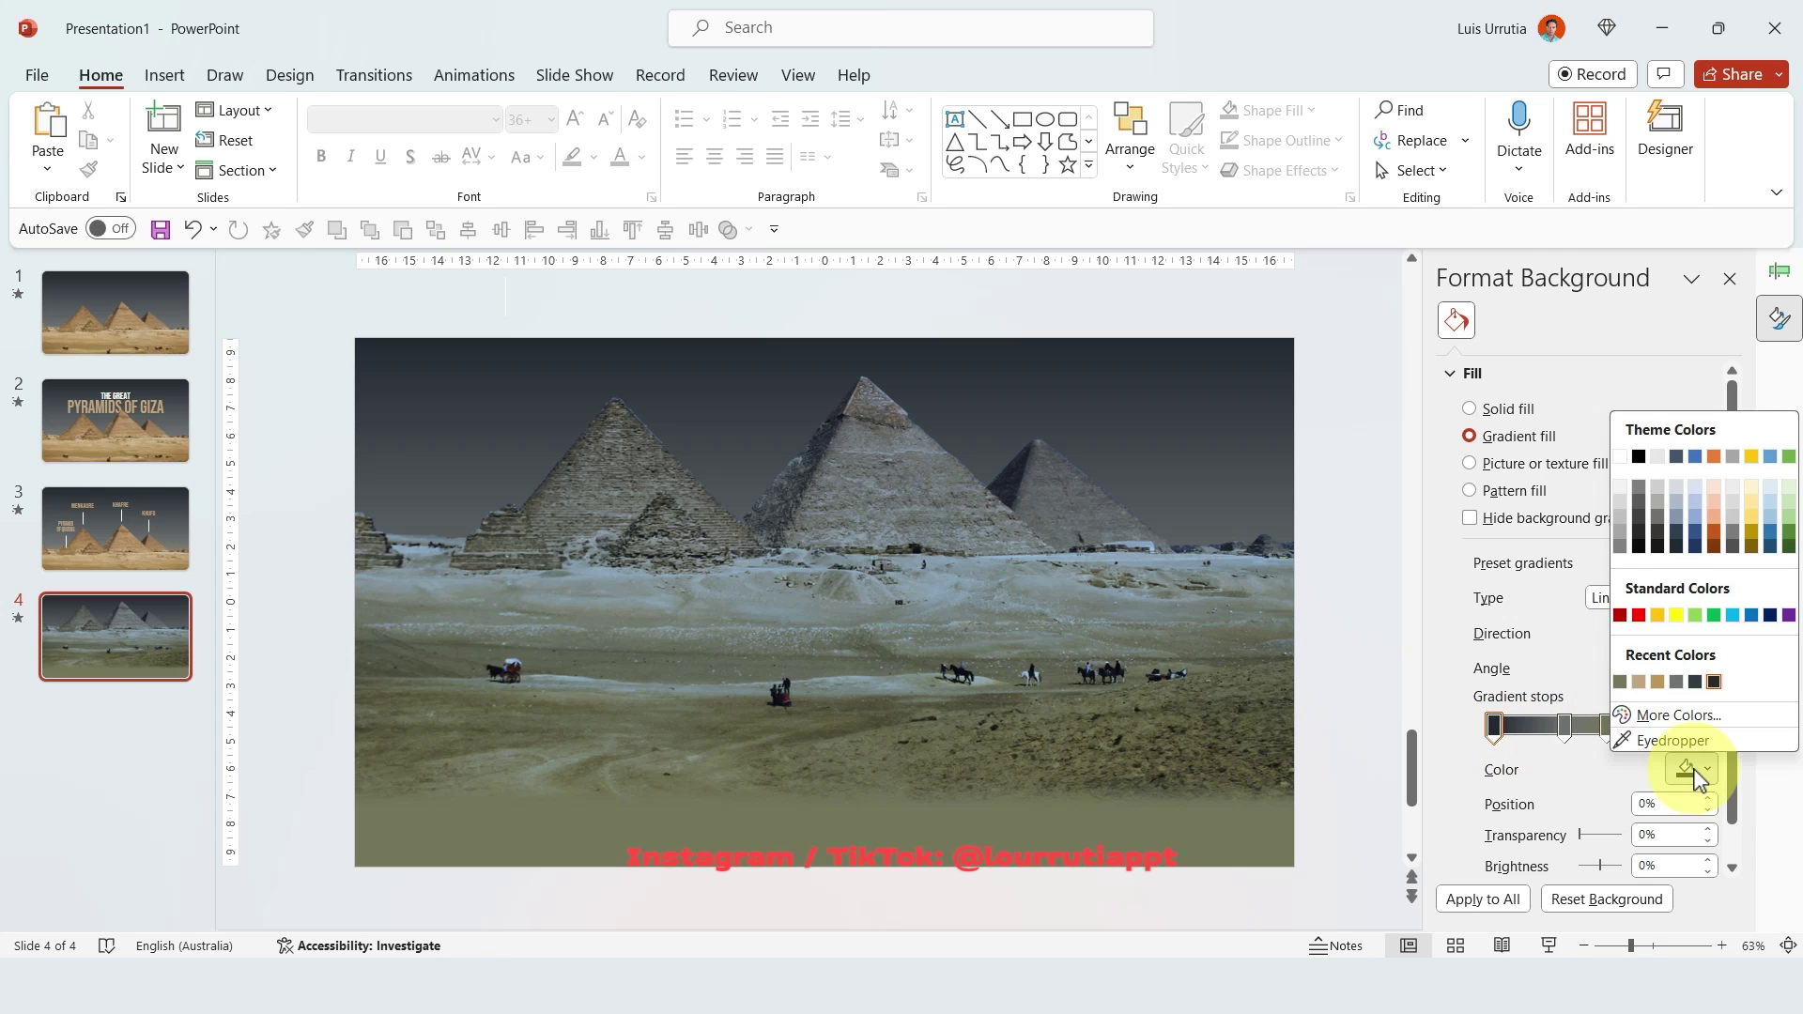
{"action": "left_click", "coordinate": [1680, 555]}
{"action": "mouse_move", "coordinate": [1491, 731]}
{"action": "left_mouse_down"}
{"action": "mouse_move", "coordinate": [1528, 742]}
{"action": "mouse_move", "coordinate": [1506, 738]}
{"action": "left_mouse_up"}
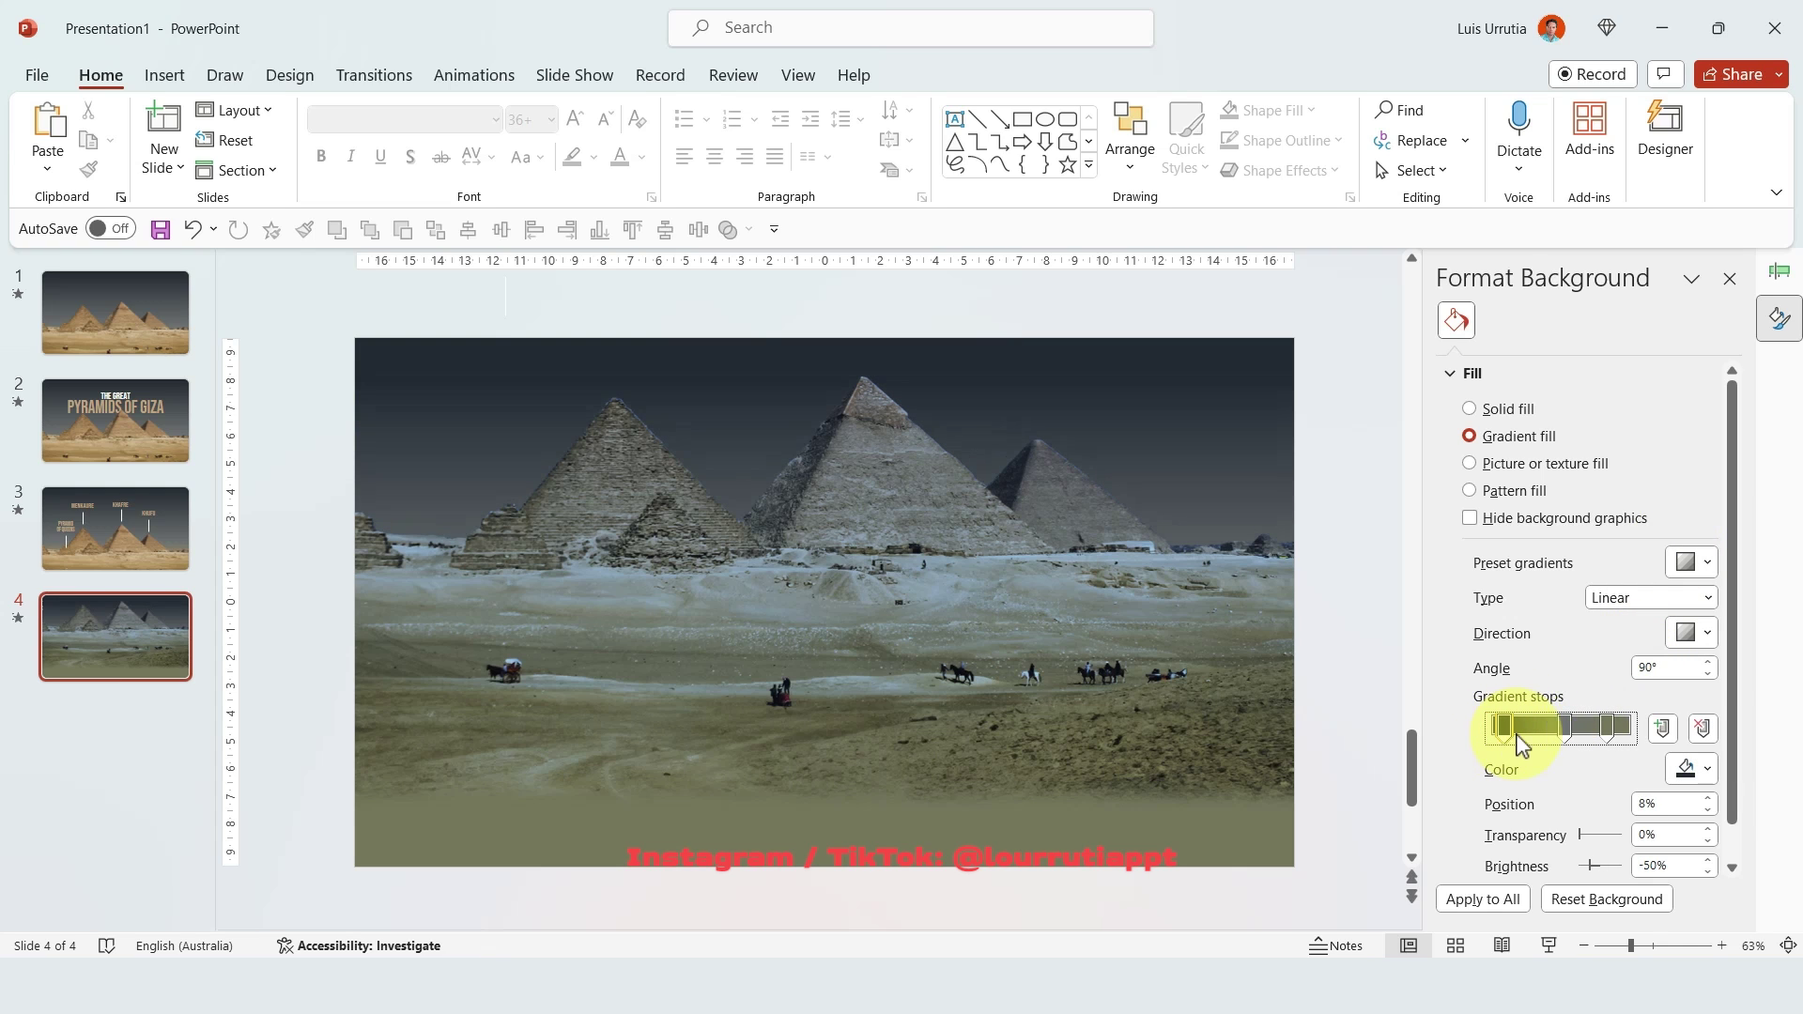
Make the middle and 76% gradient stops dark navy for a night sky.
{"action": "left_click", "coordinate": [1565, 729]}
{"action": "left_click", "coordinate": [1688, 770]}
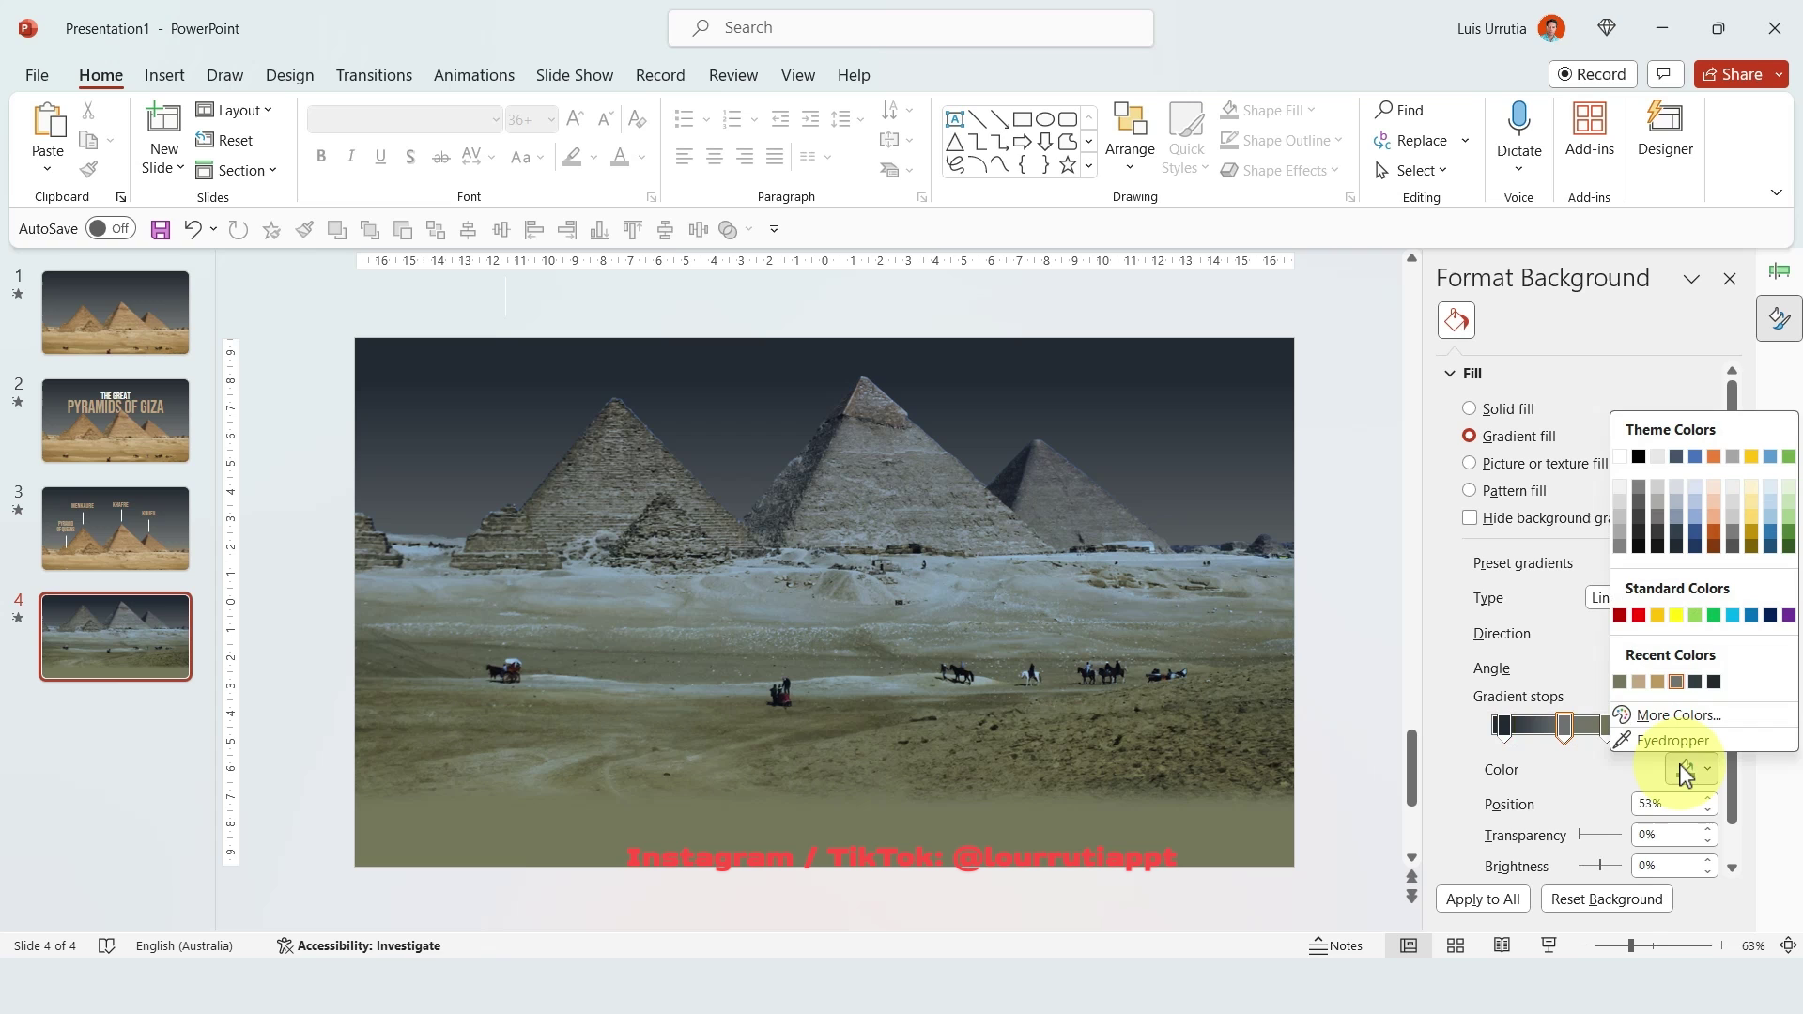
{"action": "left_click", "coordinate": [1770, 615]}
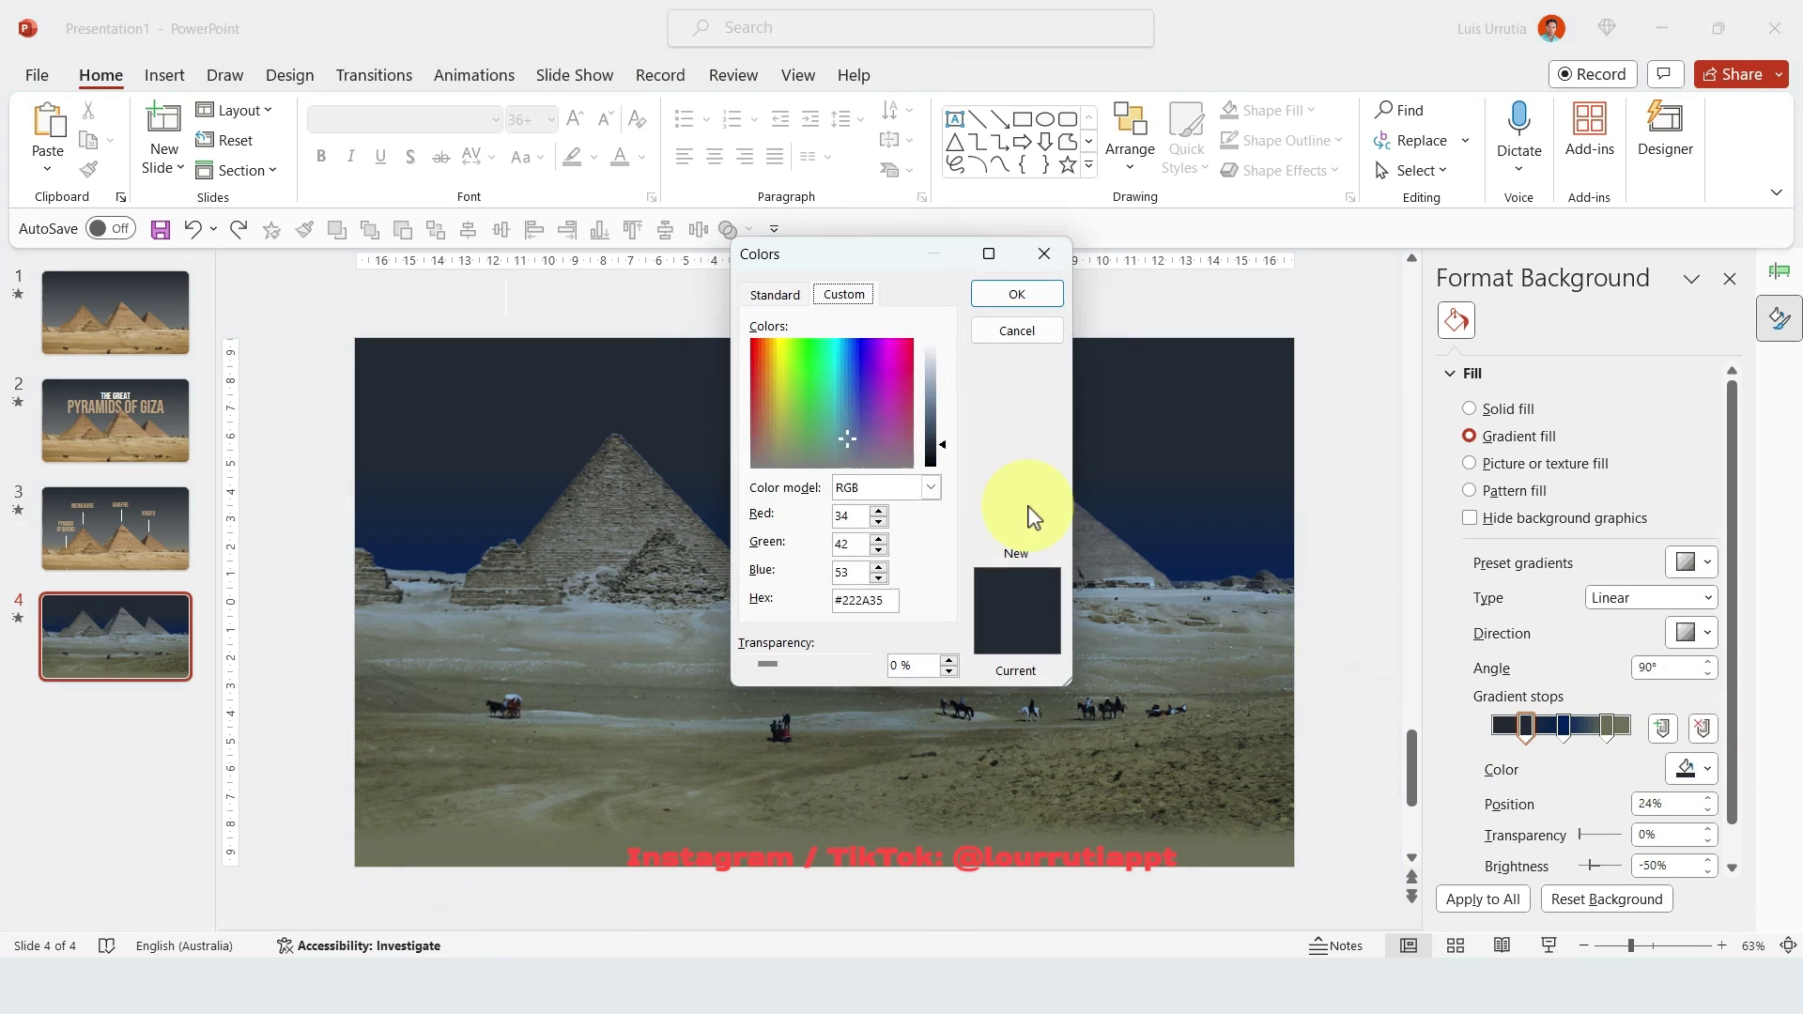
{"action": "left_click", "coordinate": [960, 460]}
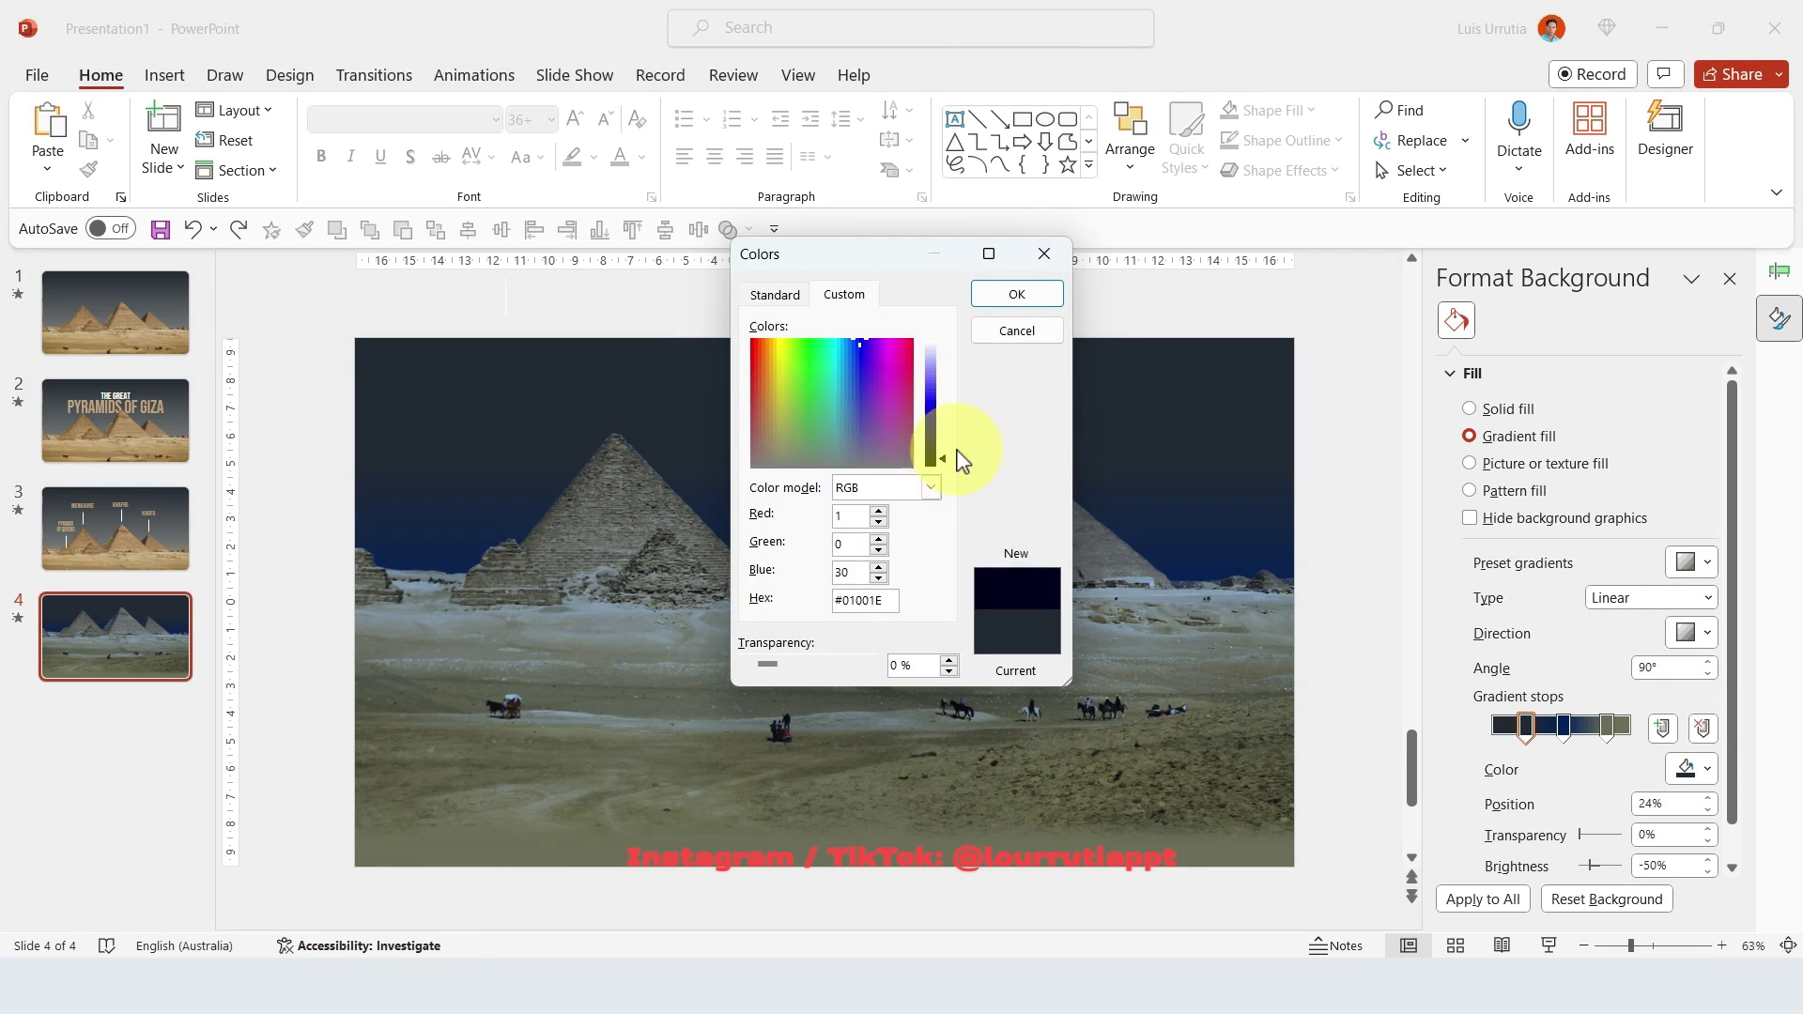
{"action": "key", "text": "Return"}
{"action": "left_click", "coordinate": [1596, 728]}
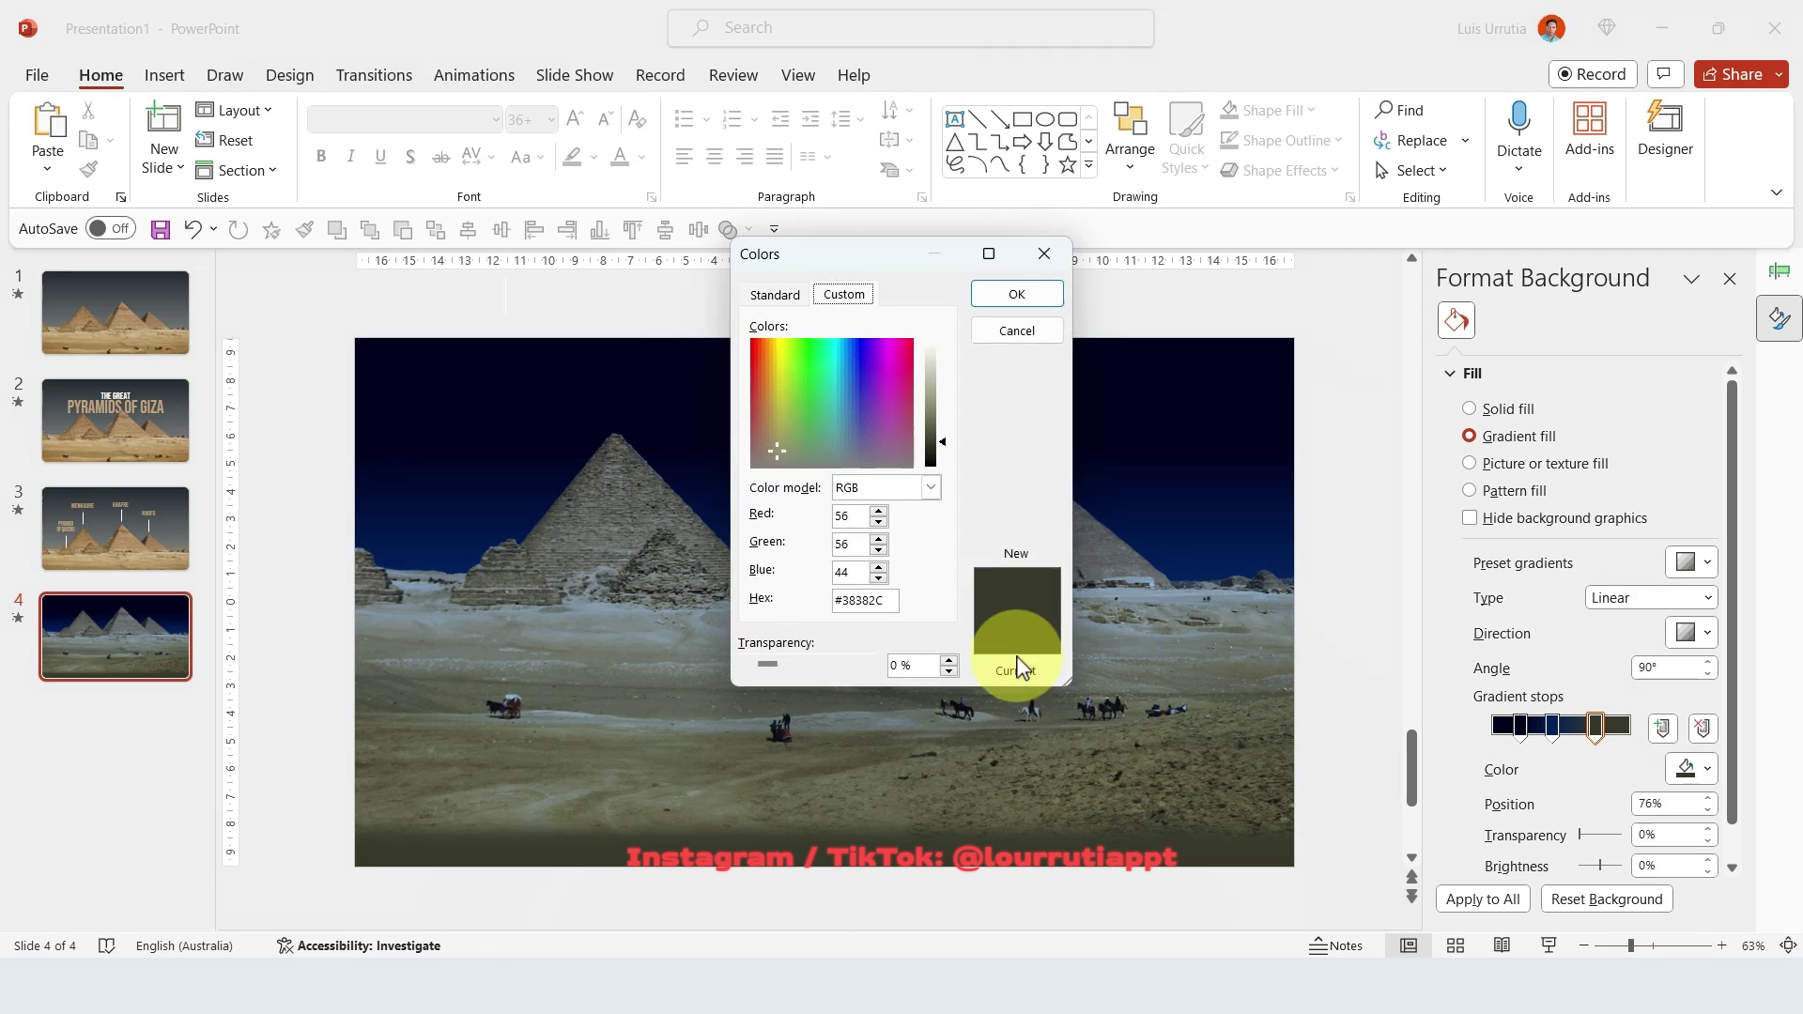
{"action": "key", "text": "Return"}
Set the pyramid photo to -22% brightness and 18% contrast.
{"action": "left_click", "coordinate": [1227, 824]}
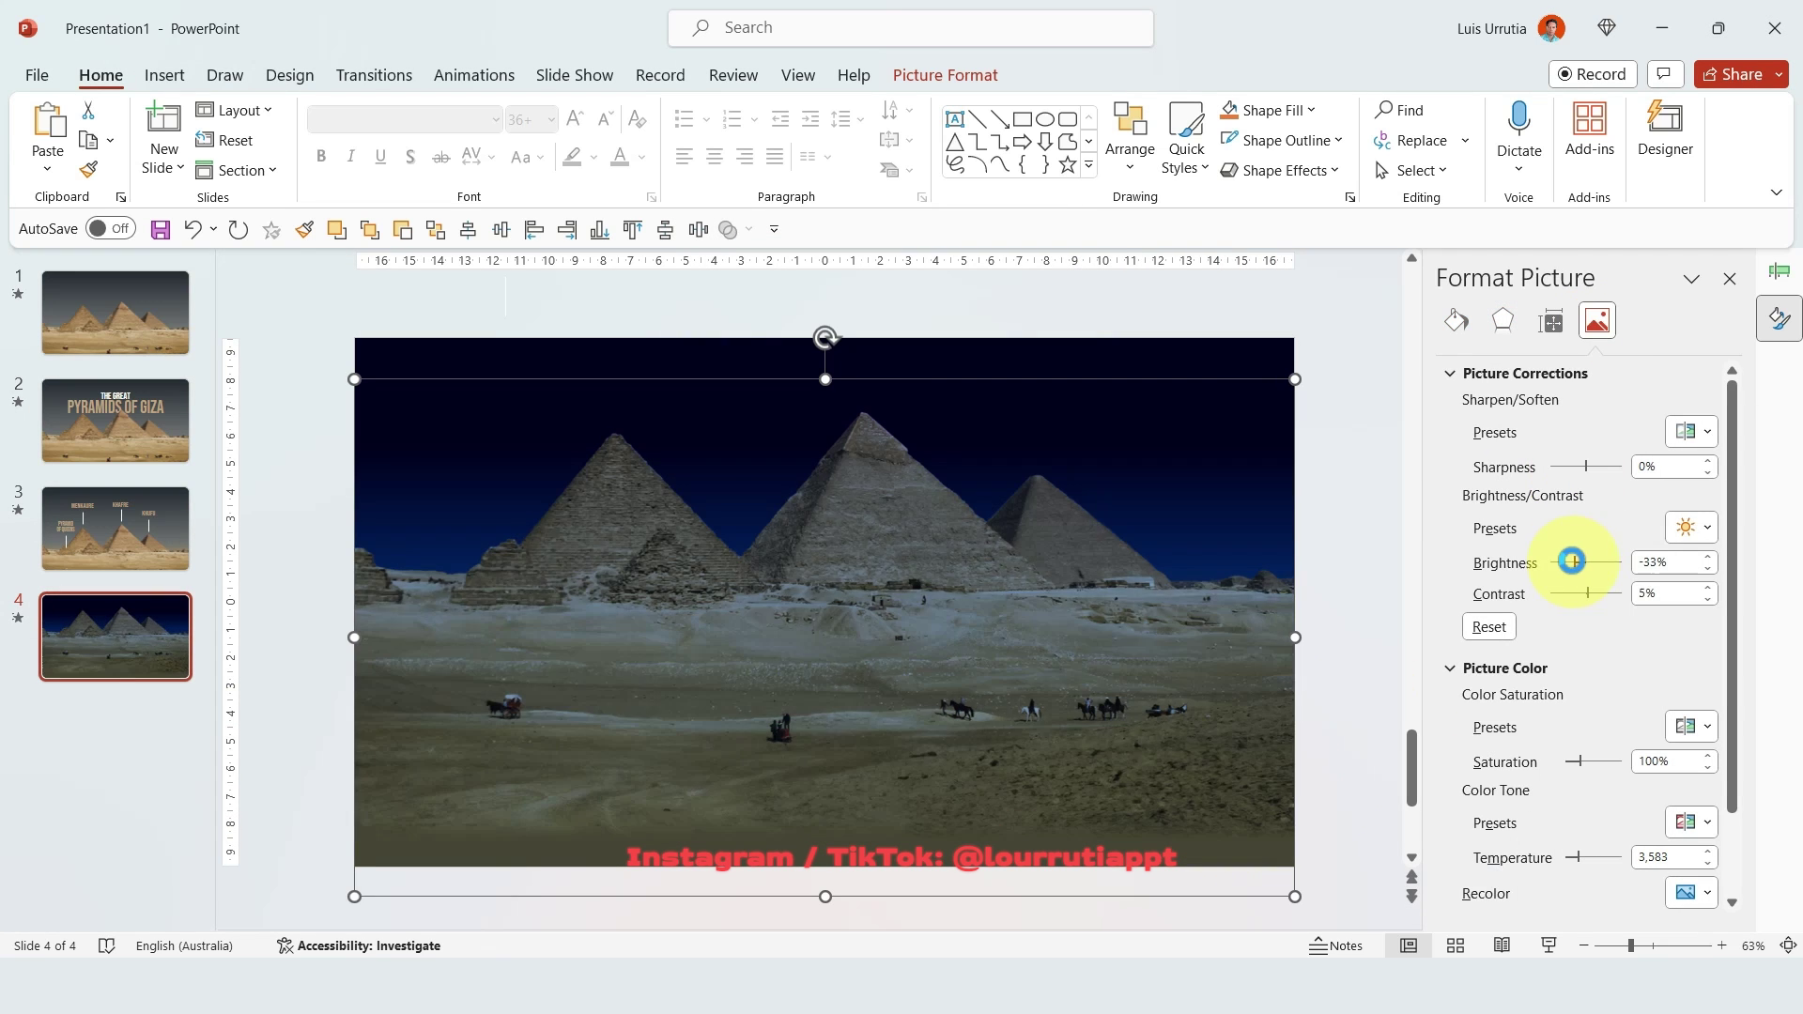
{"action": "left_click_drag", "start_coordinate": [1570, 559], "coordinate": [1569, 564]}
{"action": "left_click", "coordinate": [1590, 594]}
{"action": "left_click", "coordinate": [1573, 558]}
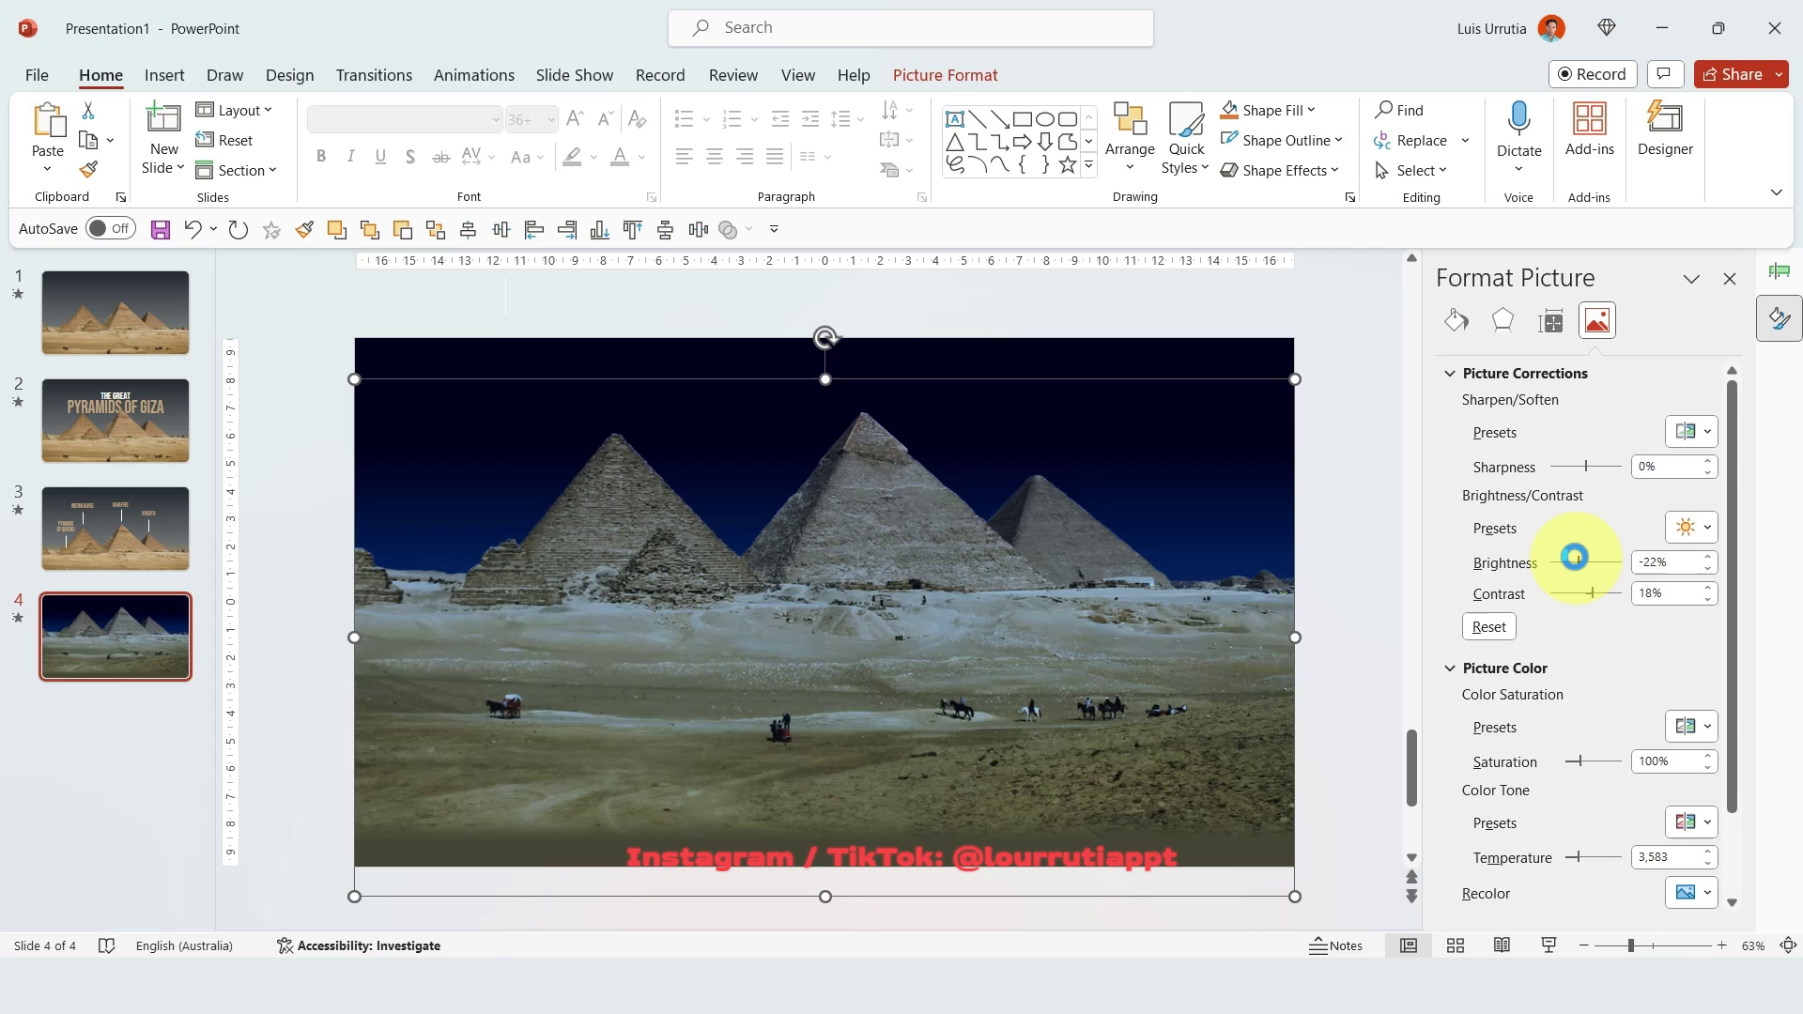
{"action": "left_click", "coordinate": [1363, 418]}
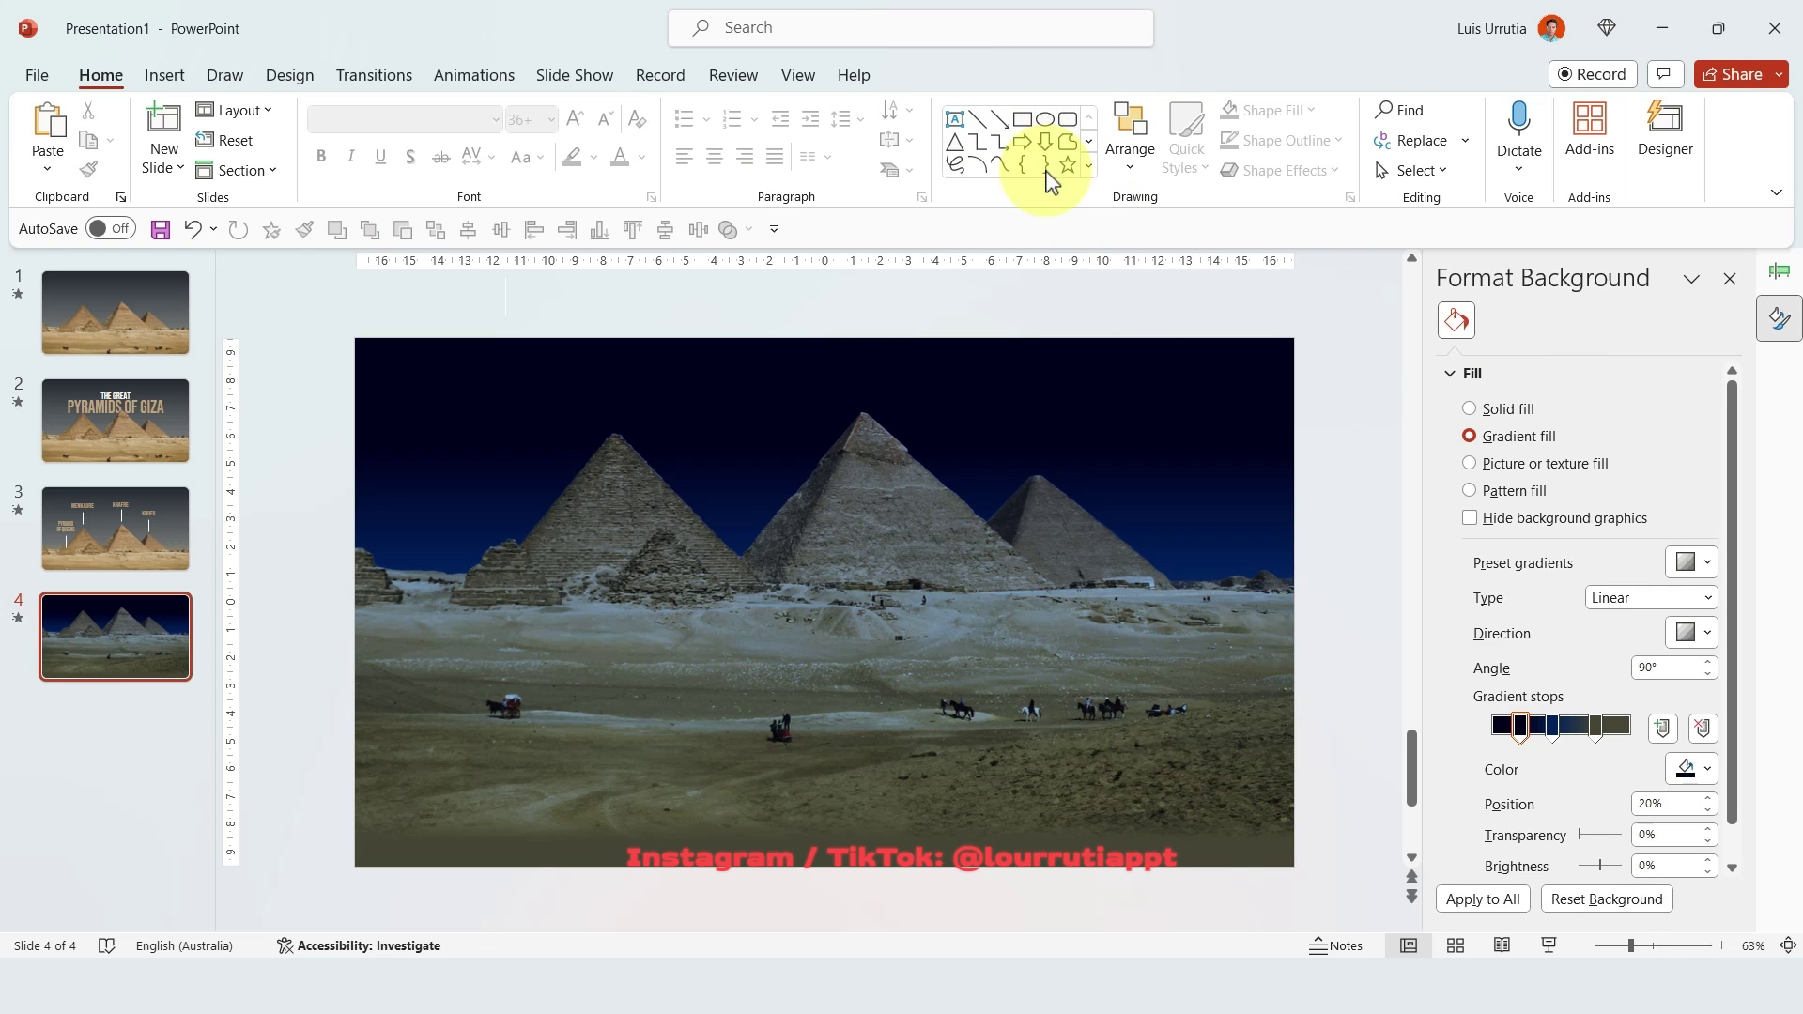
Draw a white-filled rounded rectangle on the lower left with less rounded corners.
{"action": "left_click", "coordinate": [1071, 120]}
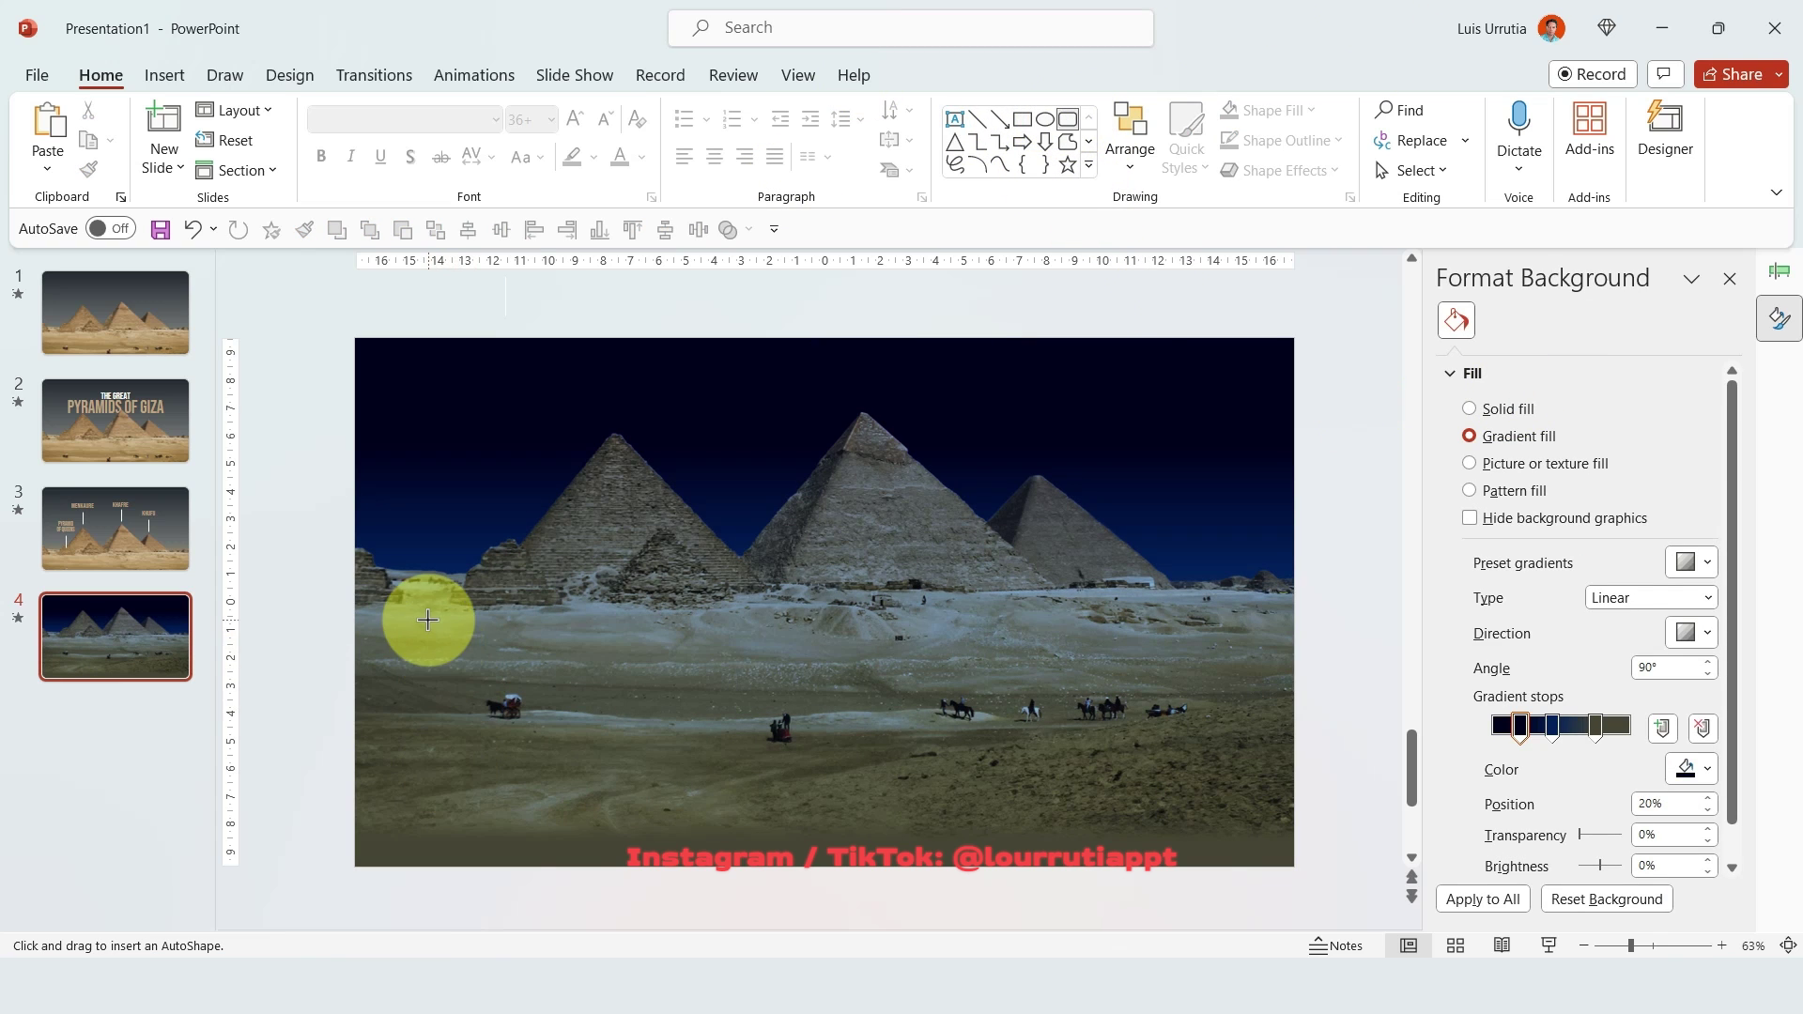
{"action": "left_click_drag", "start_coordinate": [429, 620], "coordinate": [653, 827]}
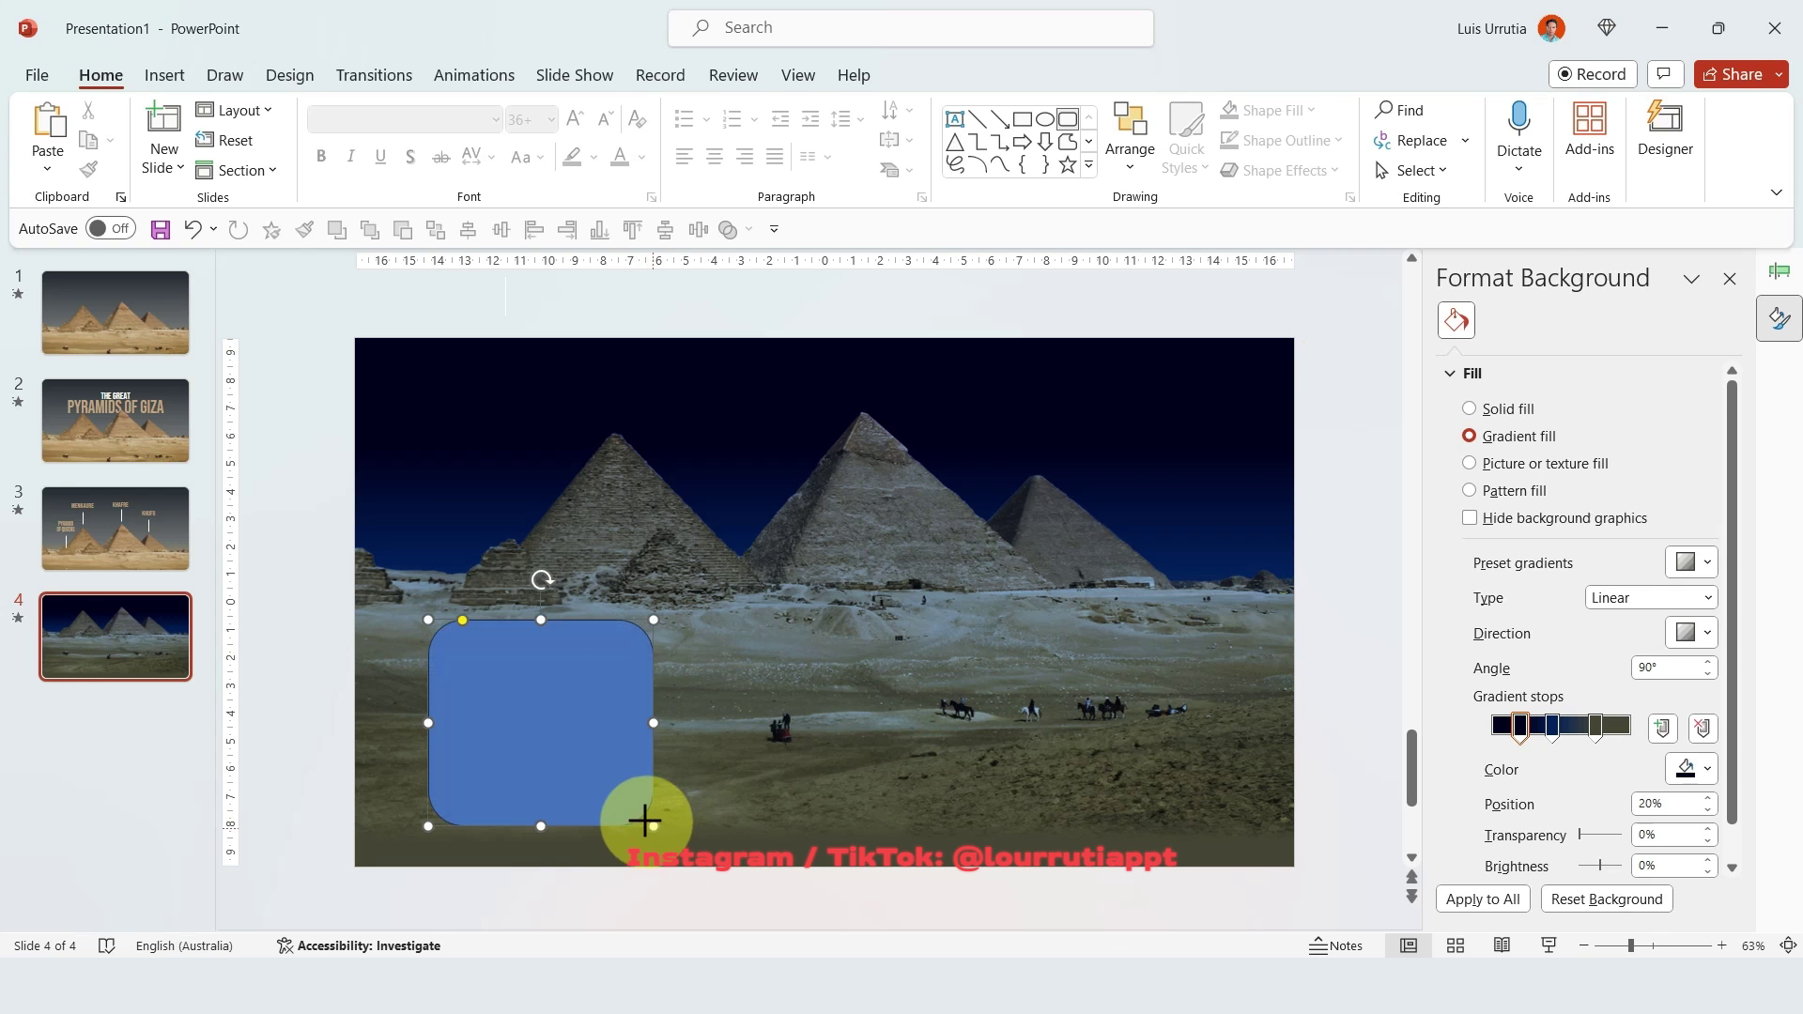
{"action": "left_click_drag", "start_coordinate": [464, 618], "coordinate": [528, 704]}
{"action": "left_click", "coordinate": [1686, 625]}
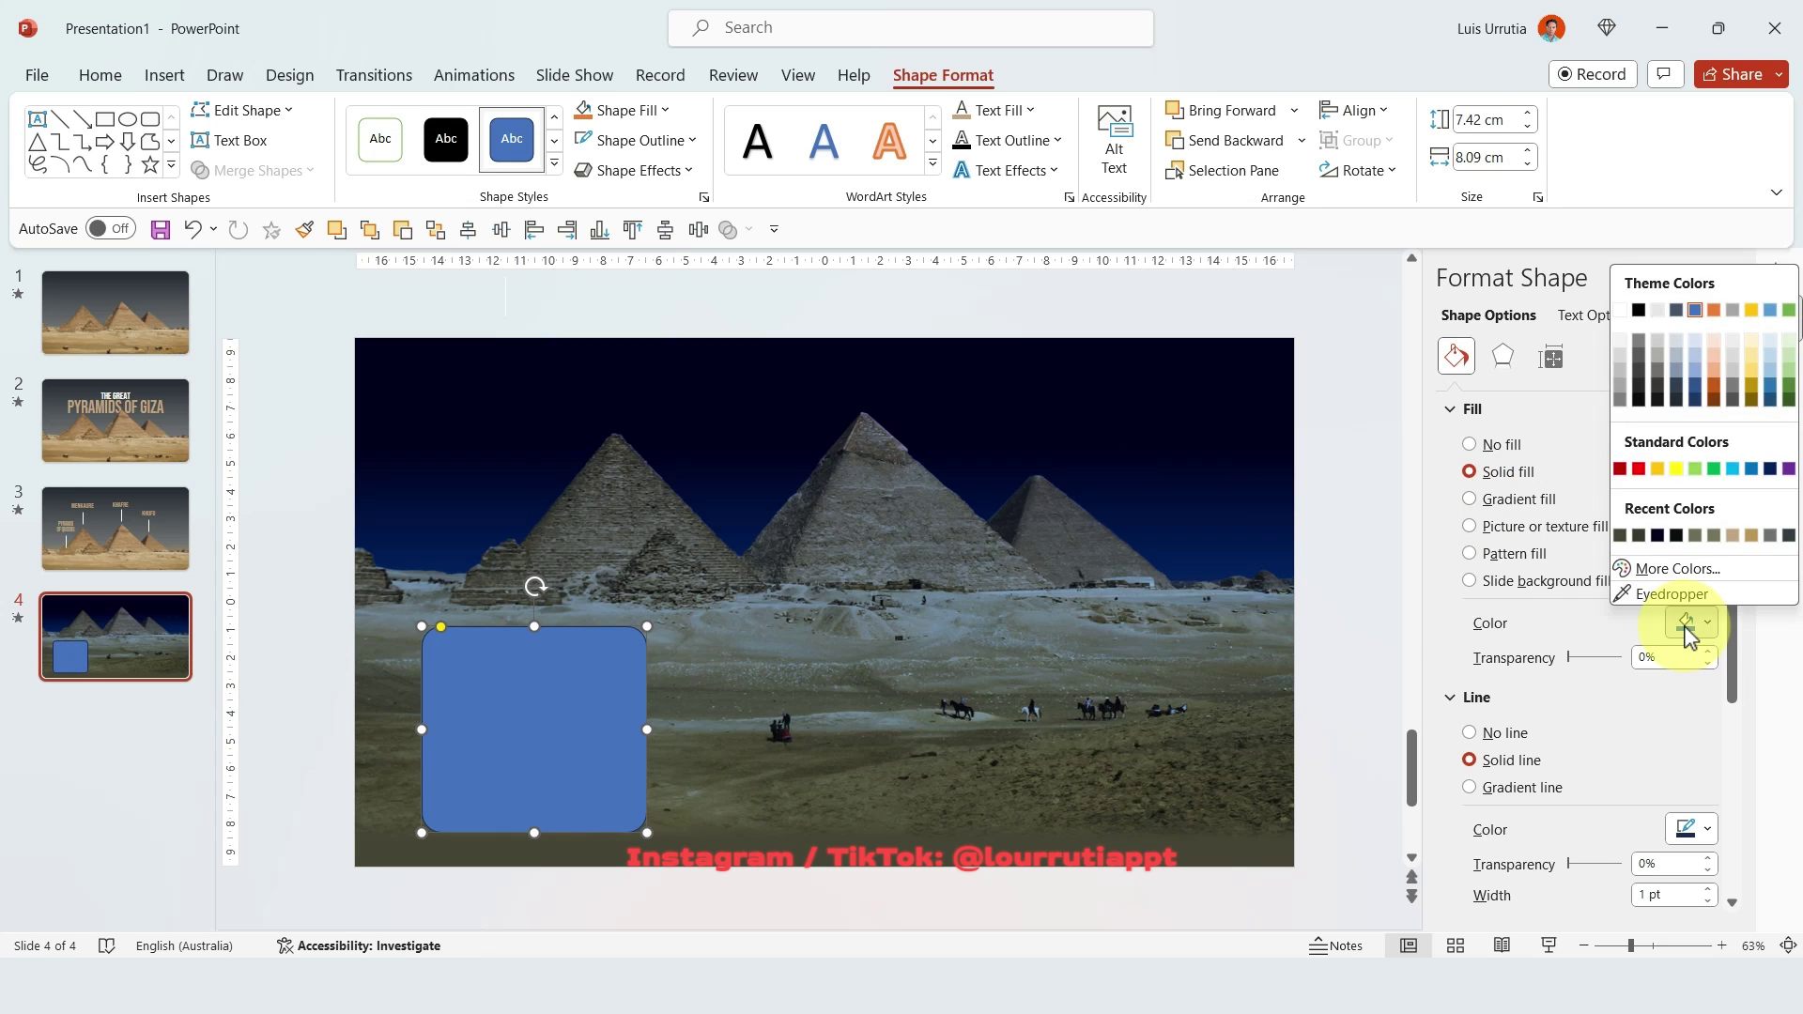
{"action": "left_click", "coordinate": [1621, 312]}
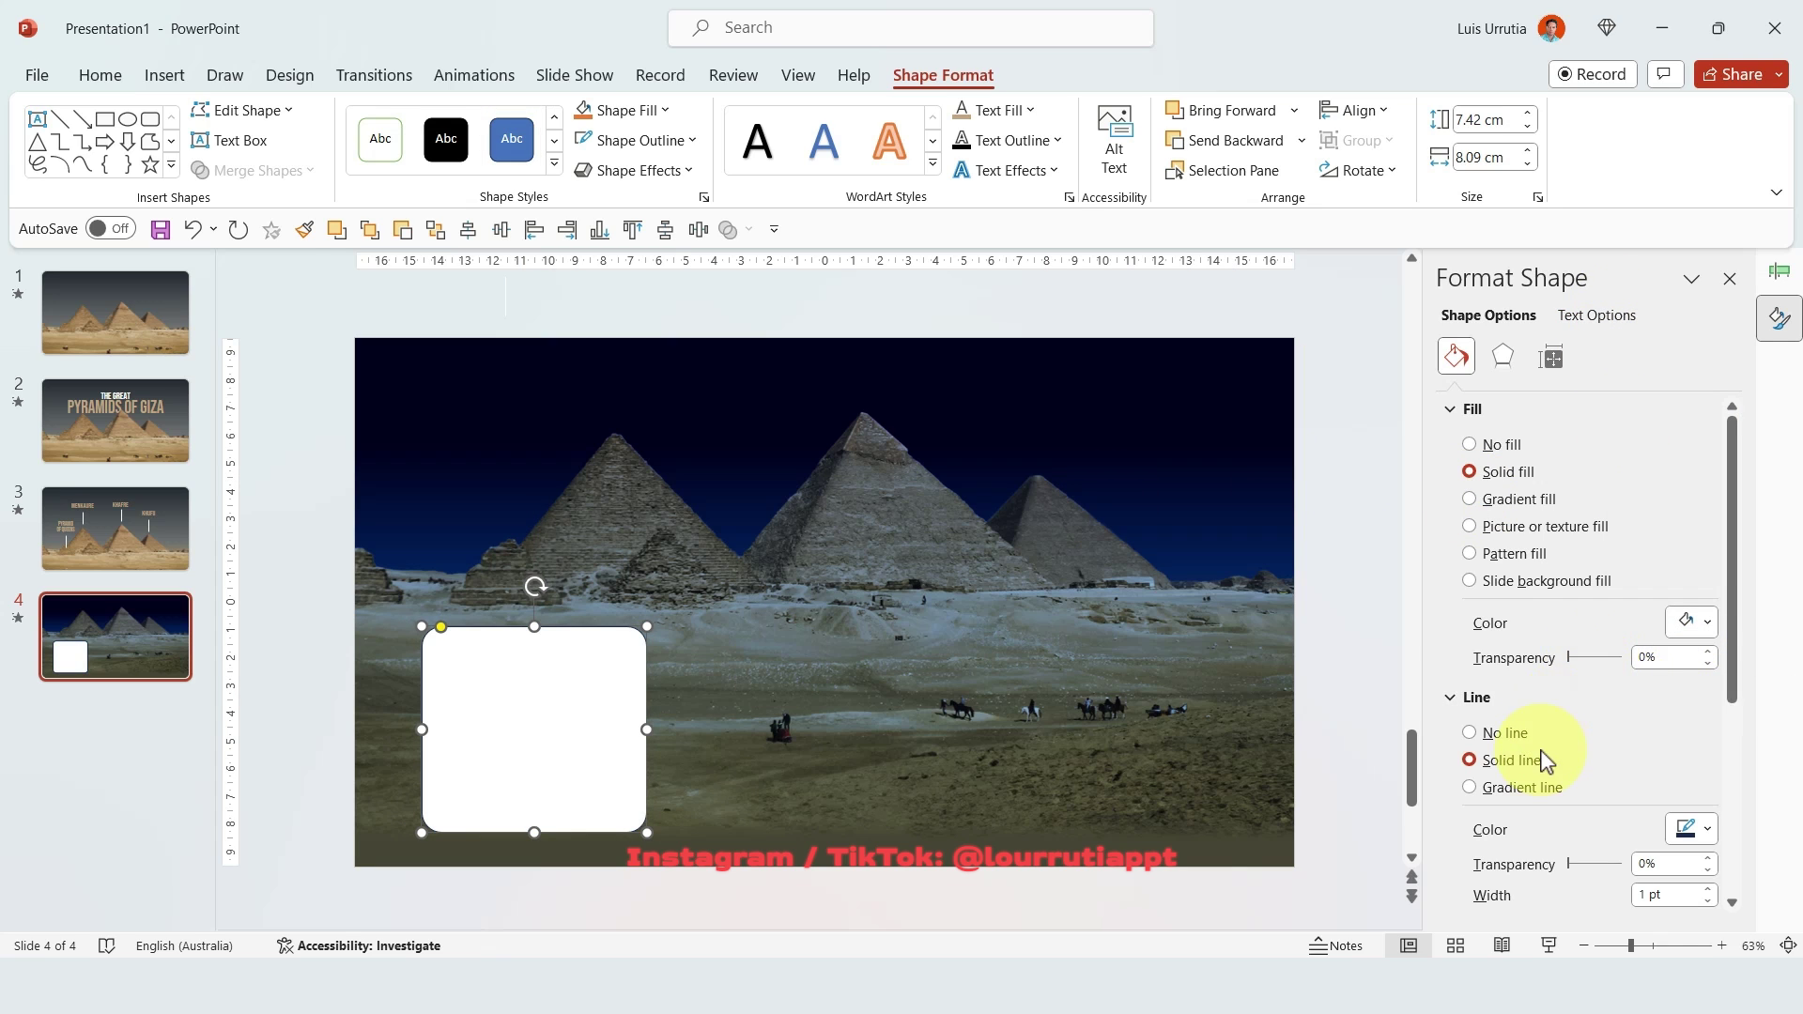
Give the rectangle a 45° diagonal gradient outline running from brown to gold.
{"action": "left_click", "coordinate": [1521, 789]}
{"action": "scroll", "coordinate": [1596, 770], "scroll_direction": "down", "scroll_amount": 3}
{"action": "left_click", "coordinate": [1699, 735]}
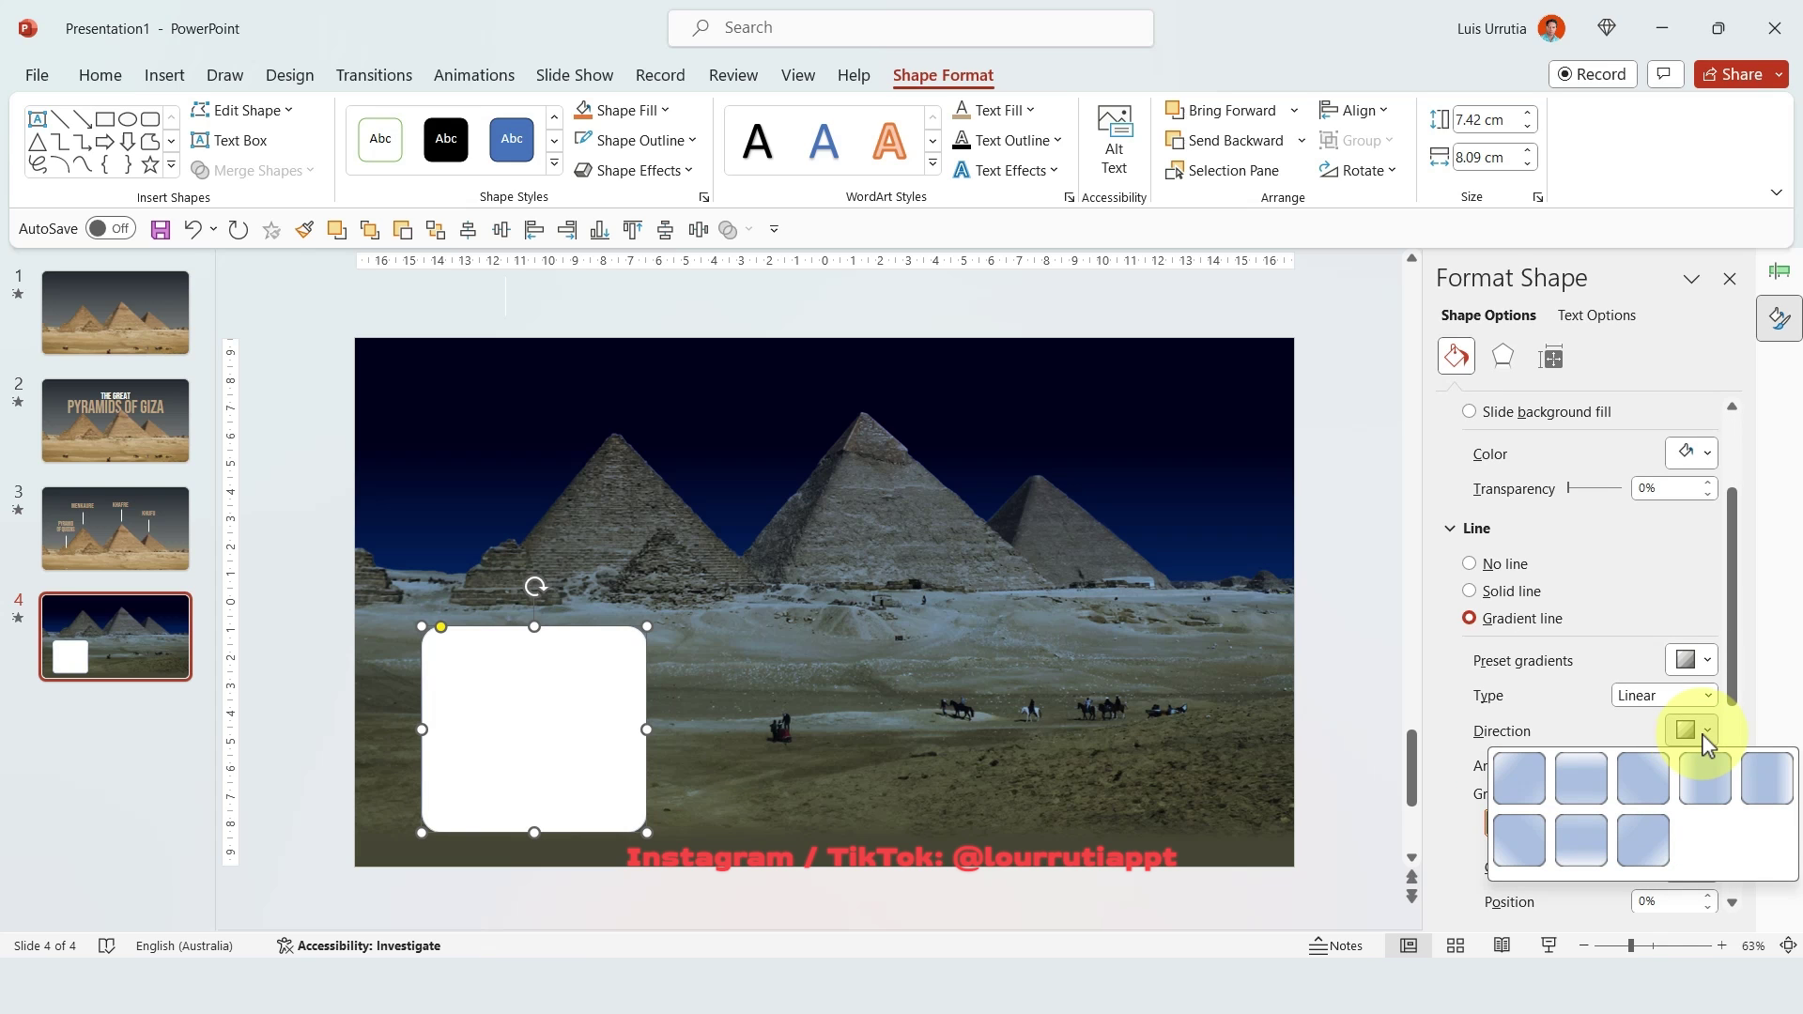
{"action": "left_click", "coordinate": [1523, 796]}
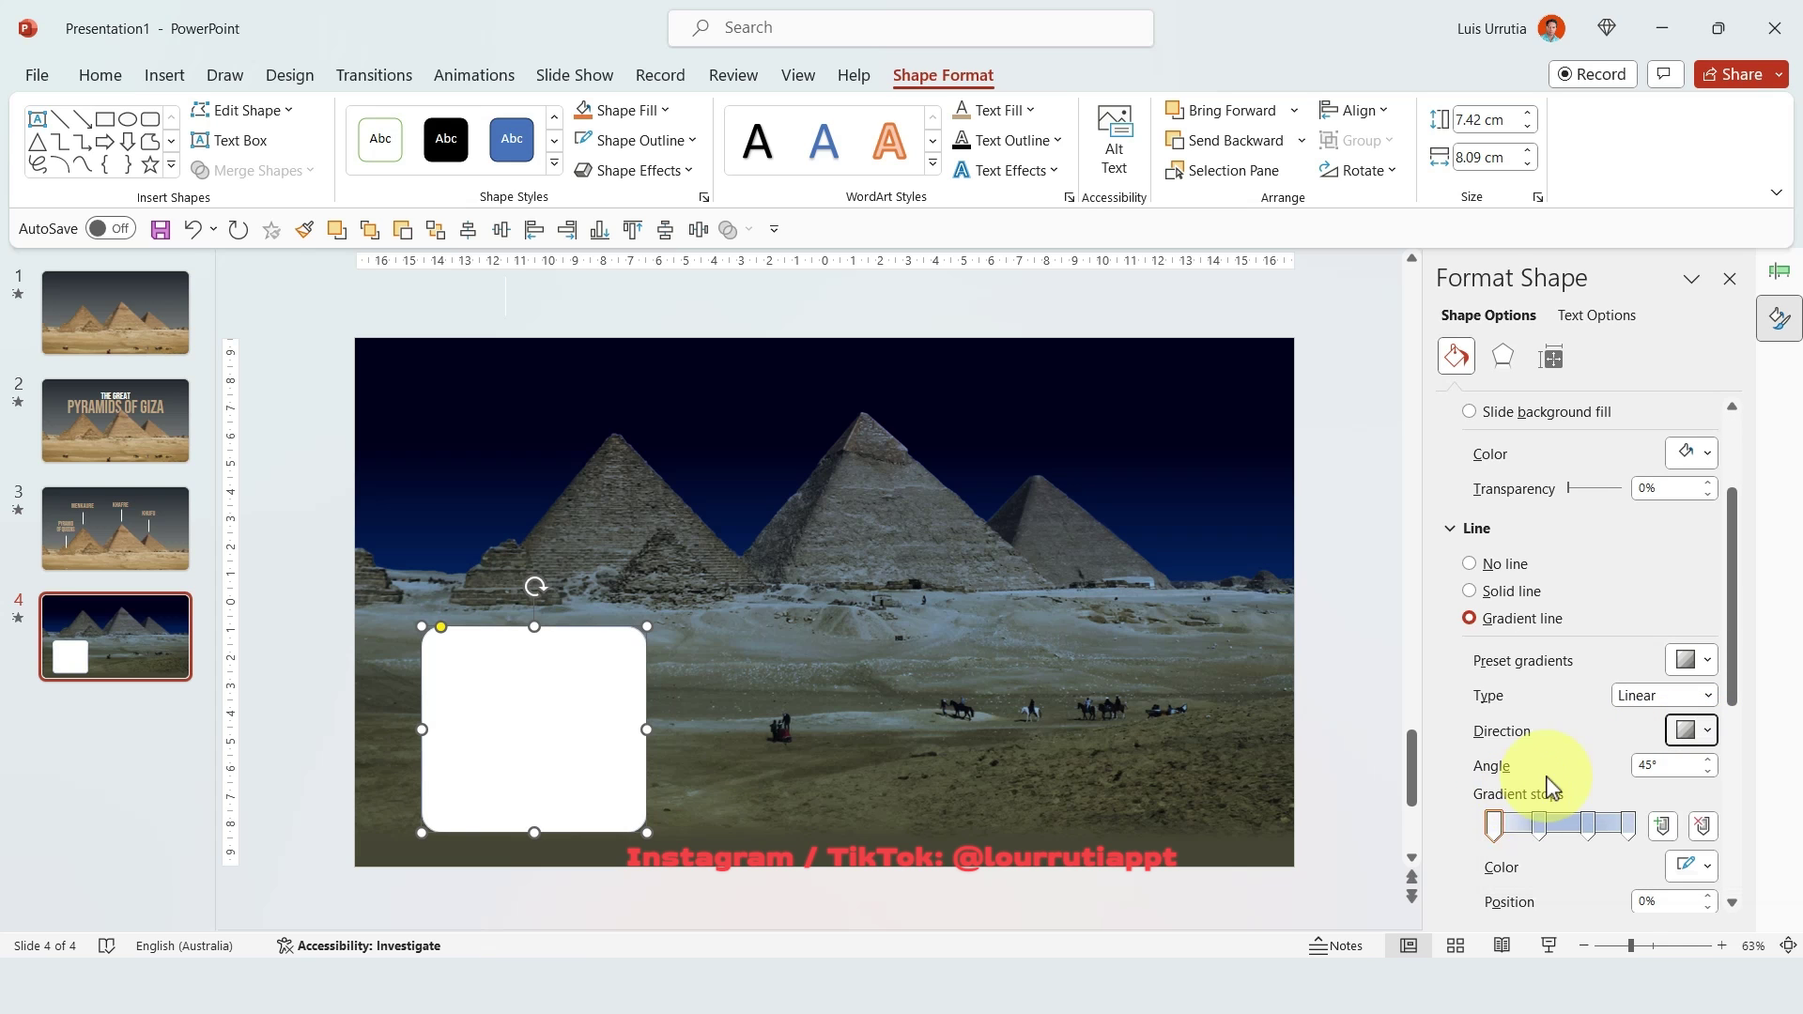
{"action": "left_click", "coordinate": [1690, 871]}
{"action": "left_click", "coordinate": [1753, 778]}
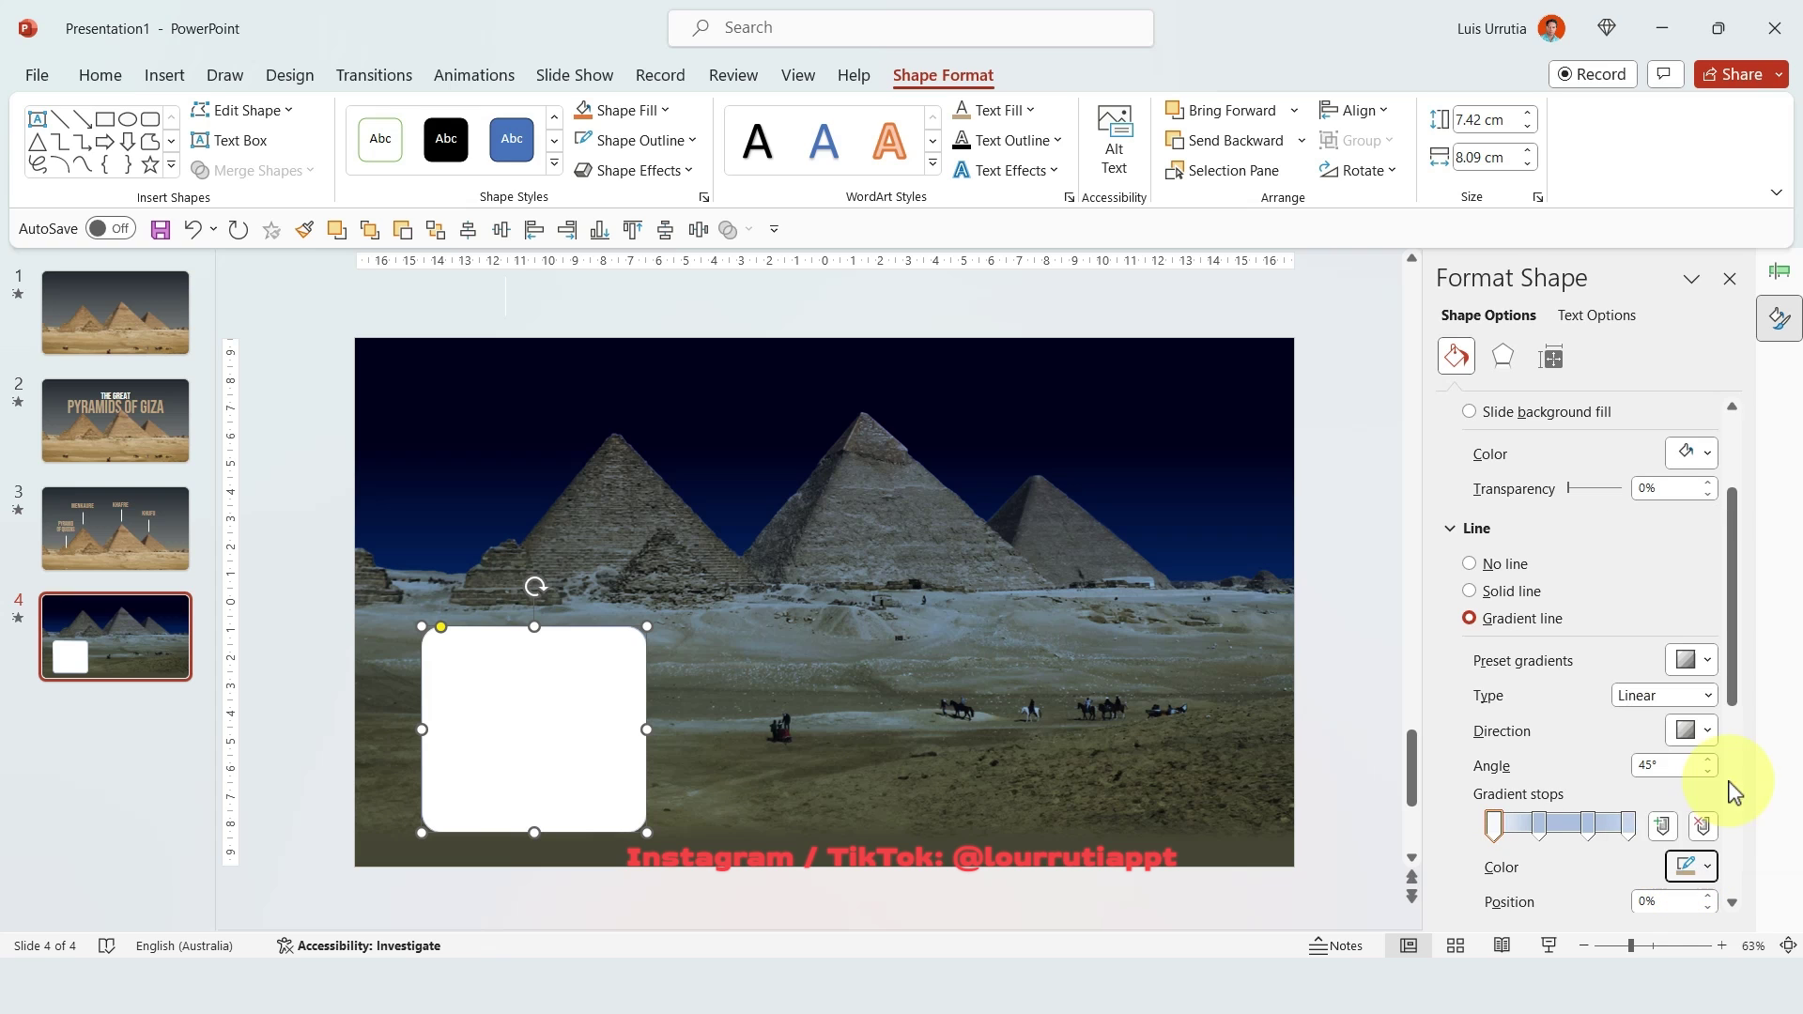
{"action": "left_click", "coordinate": [1631, 826]}
{"action": "left_click", "coordinate": [1690, 866]}
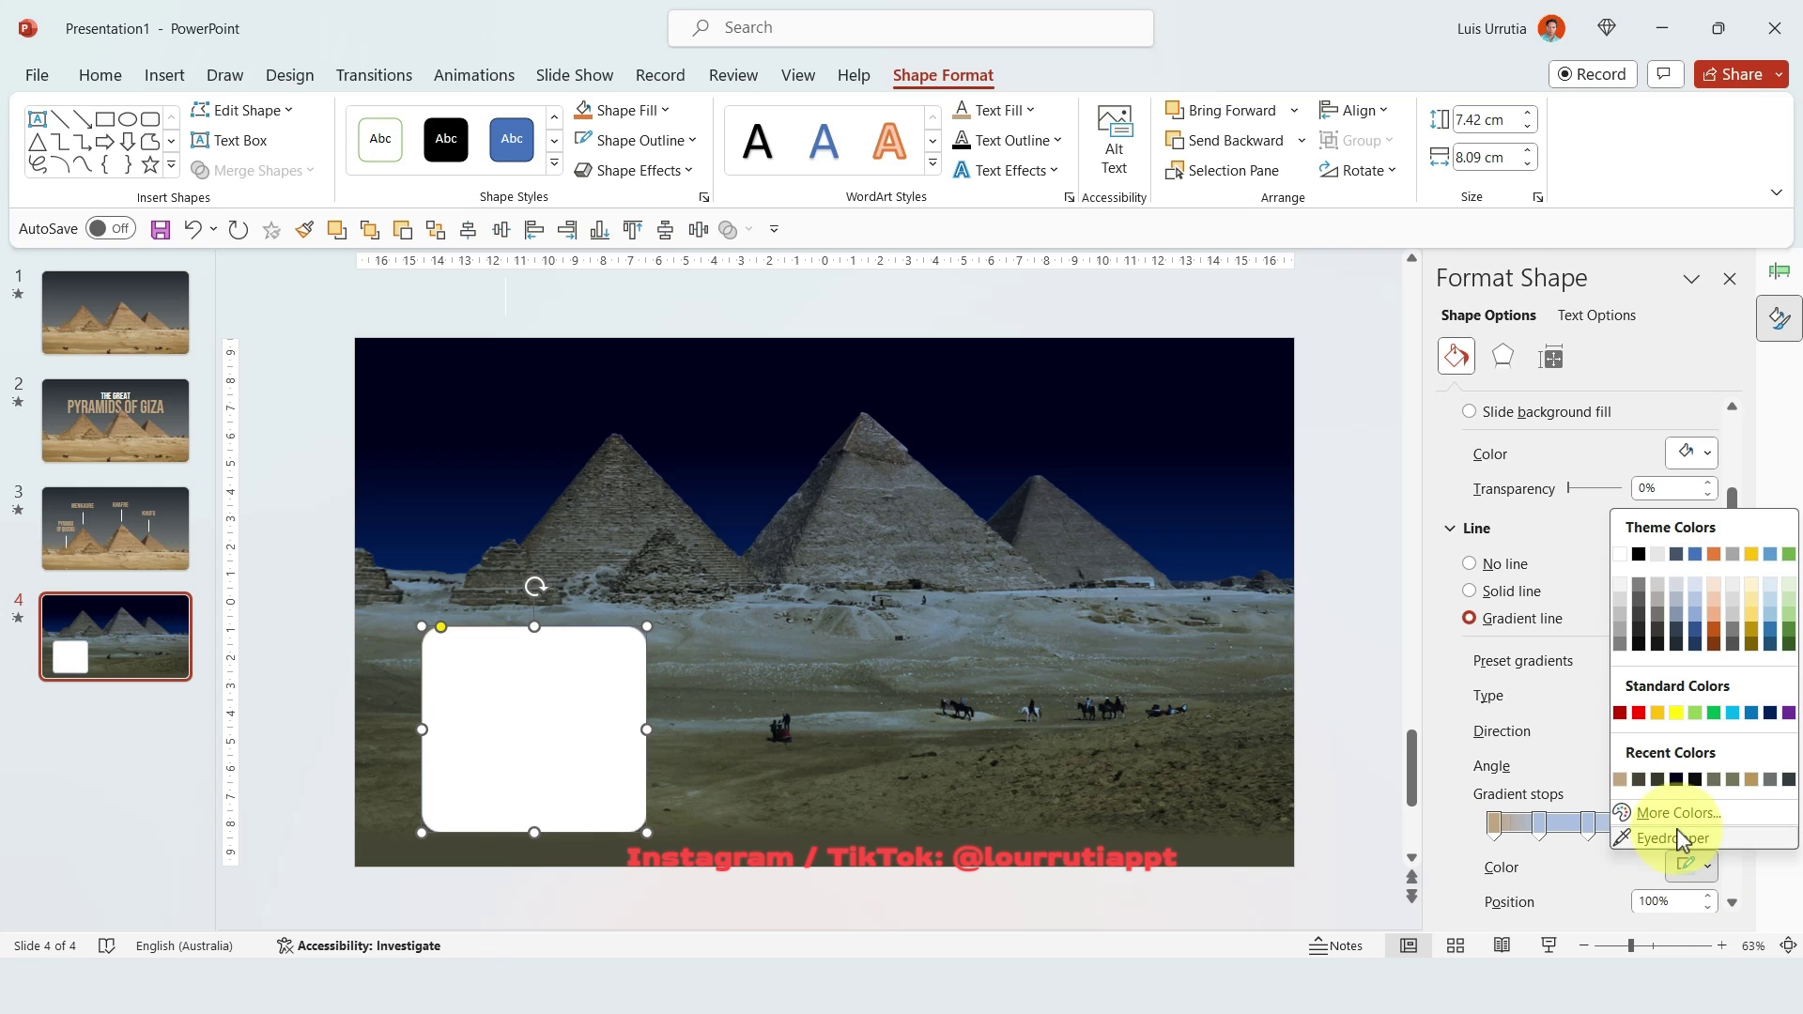
{"action": "left_click", "coordinate": [1630, 779]}
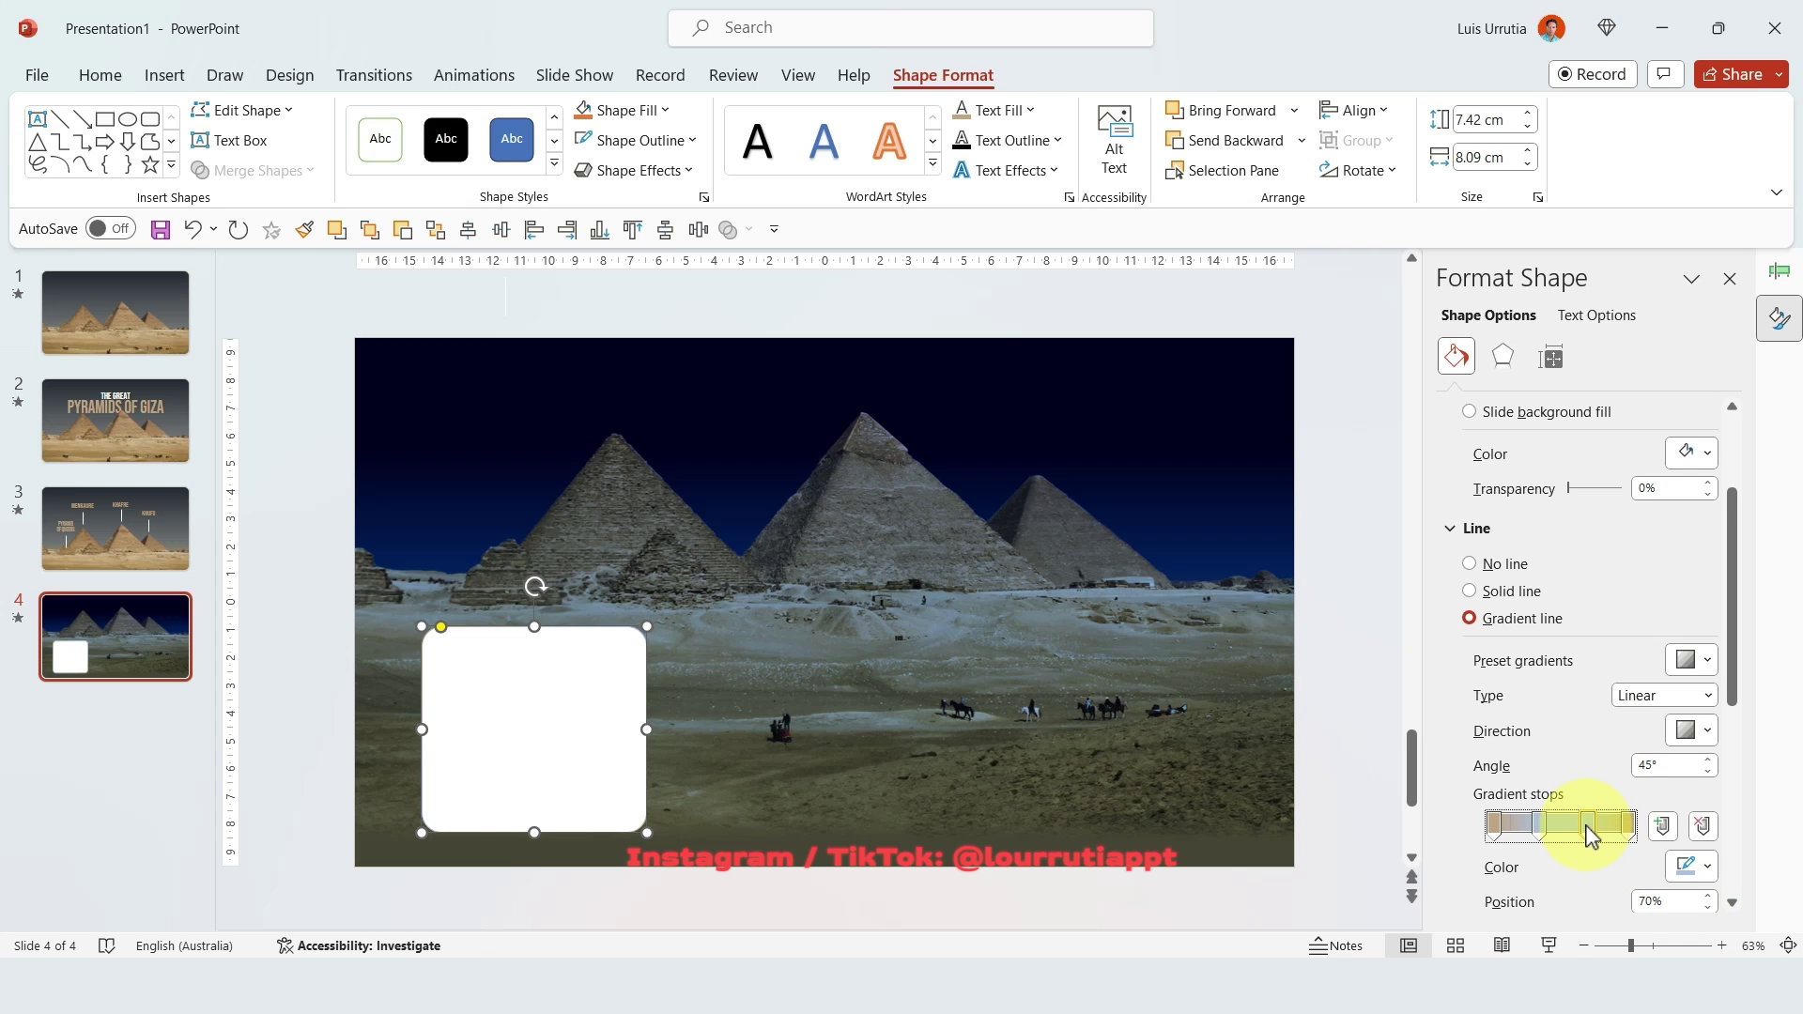
{"action": "scroll", "coordinate": [1597, 727], "scroll_direction": "down", "scroll_amount": 3}
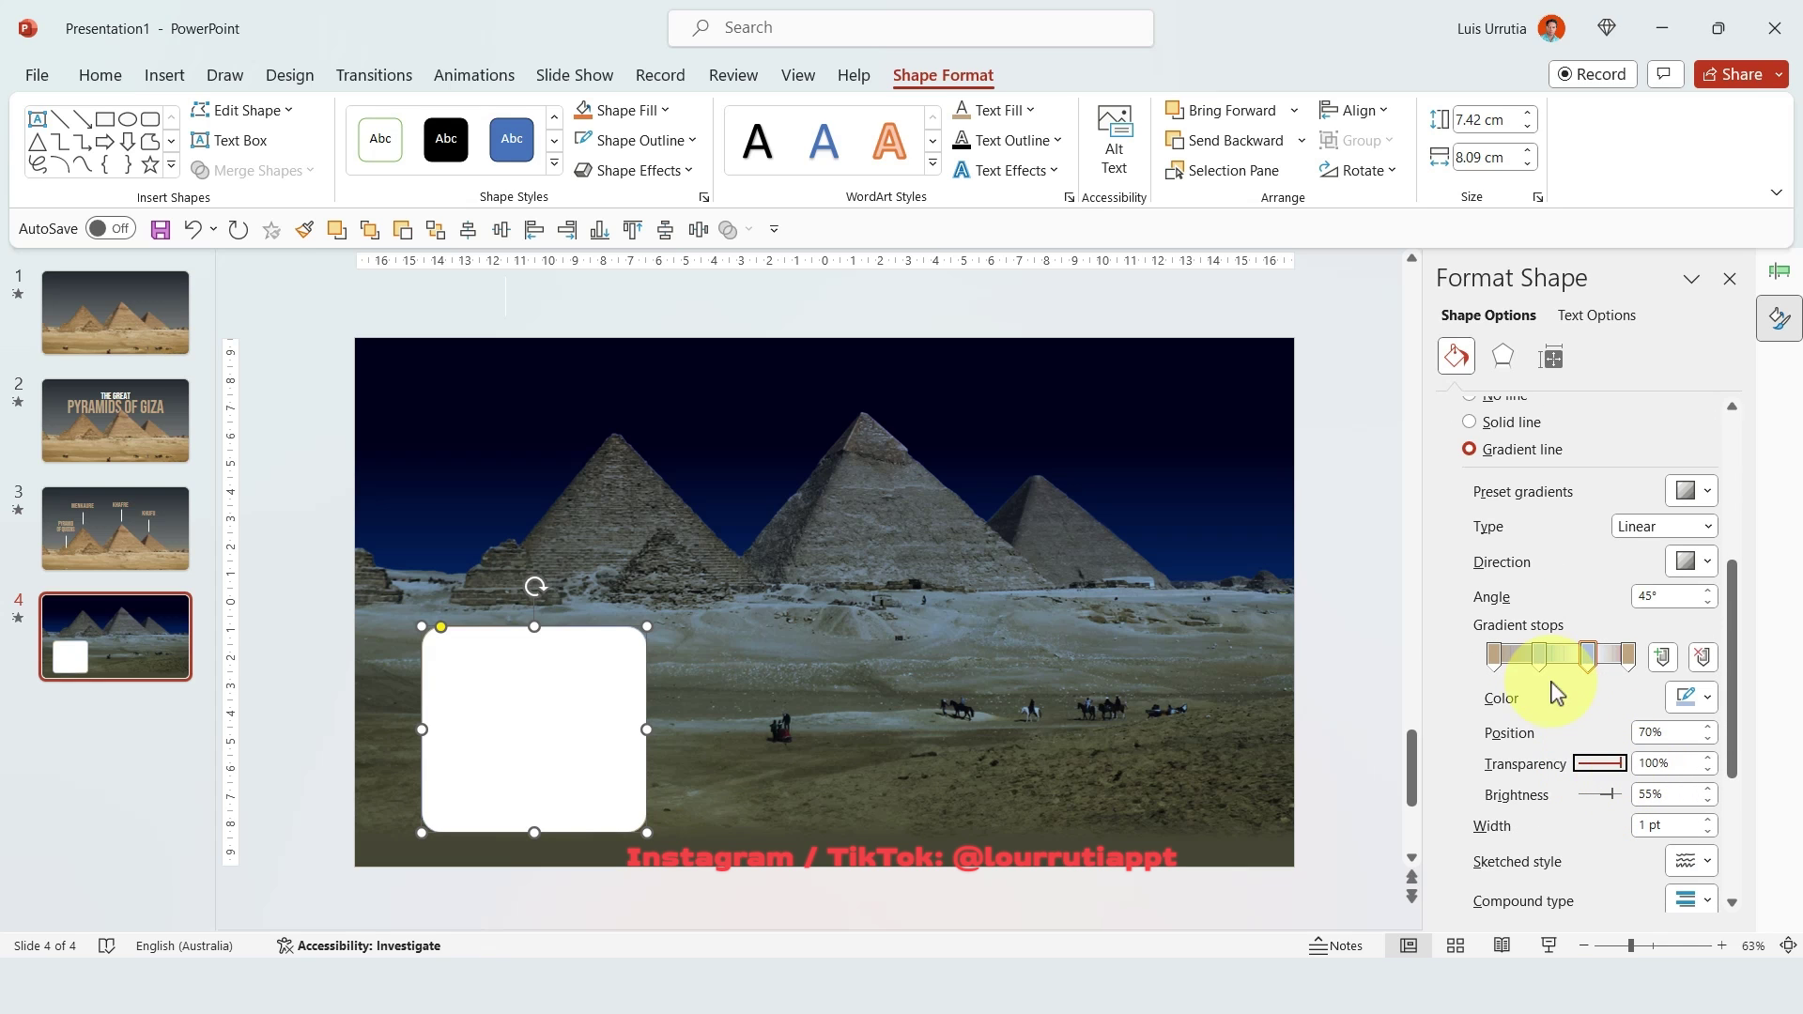
{"action": "left_click", "coordinate": [1540, 657]}
{"action": "left_click_drag", "start_coordinate": [1582, 763], "coordinate": [1662, 764]}
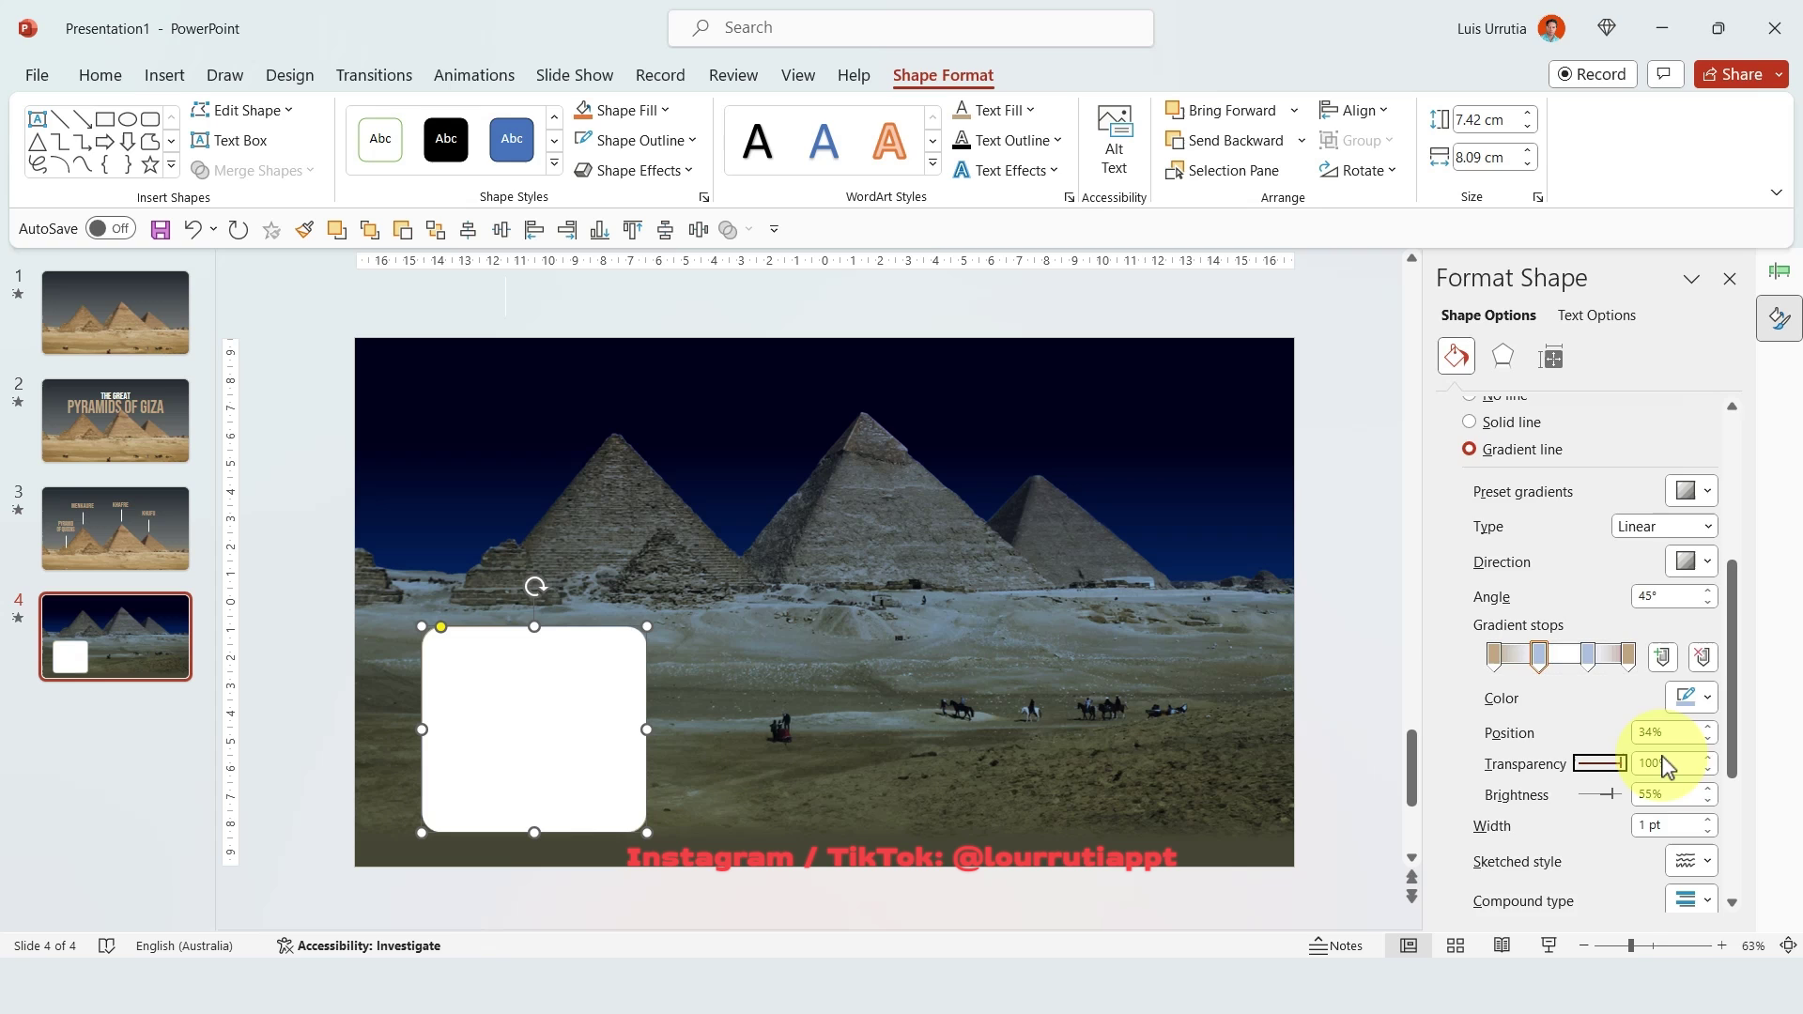
Make the rectangle's white fill 40% transparent.
{"action": "scroll", "coordinate": [1580, 564], "scroll_direction": "up", "scroll_amount": 3}
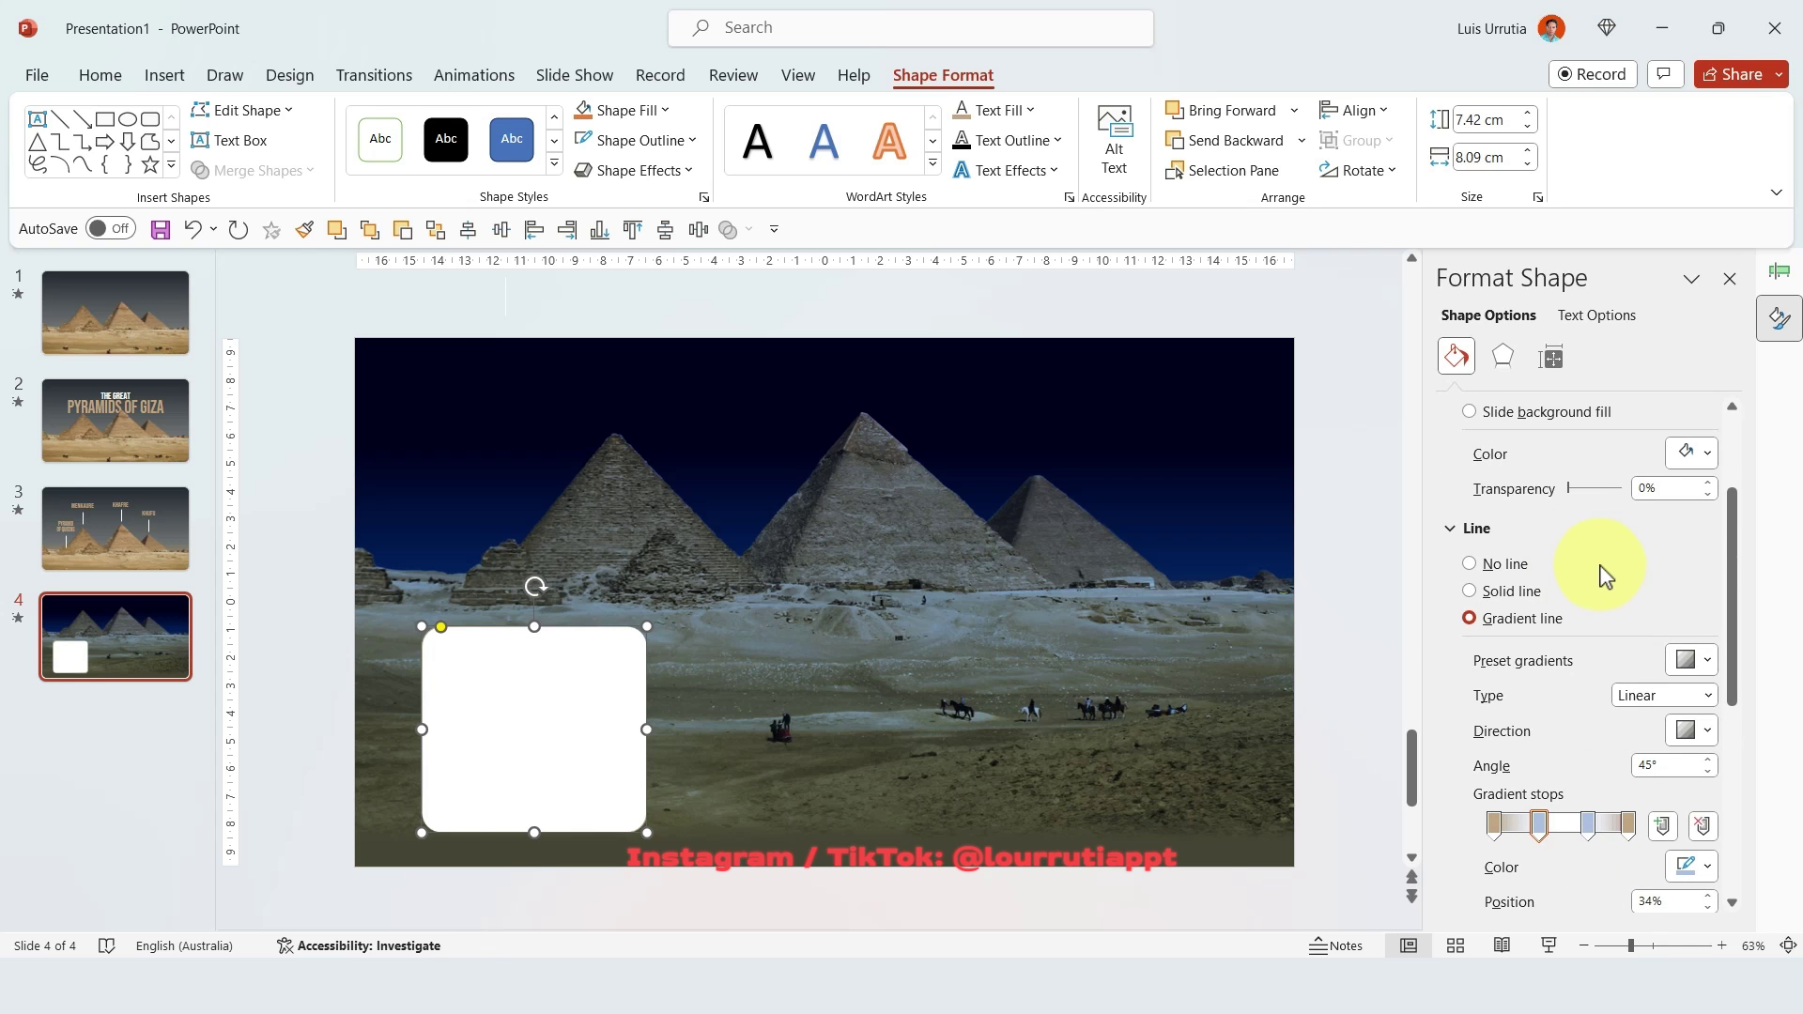
{"action": "scroll", "coordinate": [1604, 575], "scroll_direction": "up", "scroll_amount": 2}
{"action": "left_click_drag", "start_coordinate": [1573, 608], "coordinate": [1596, 608]}
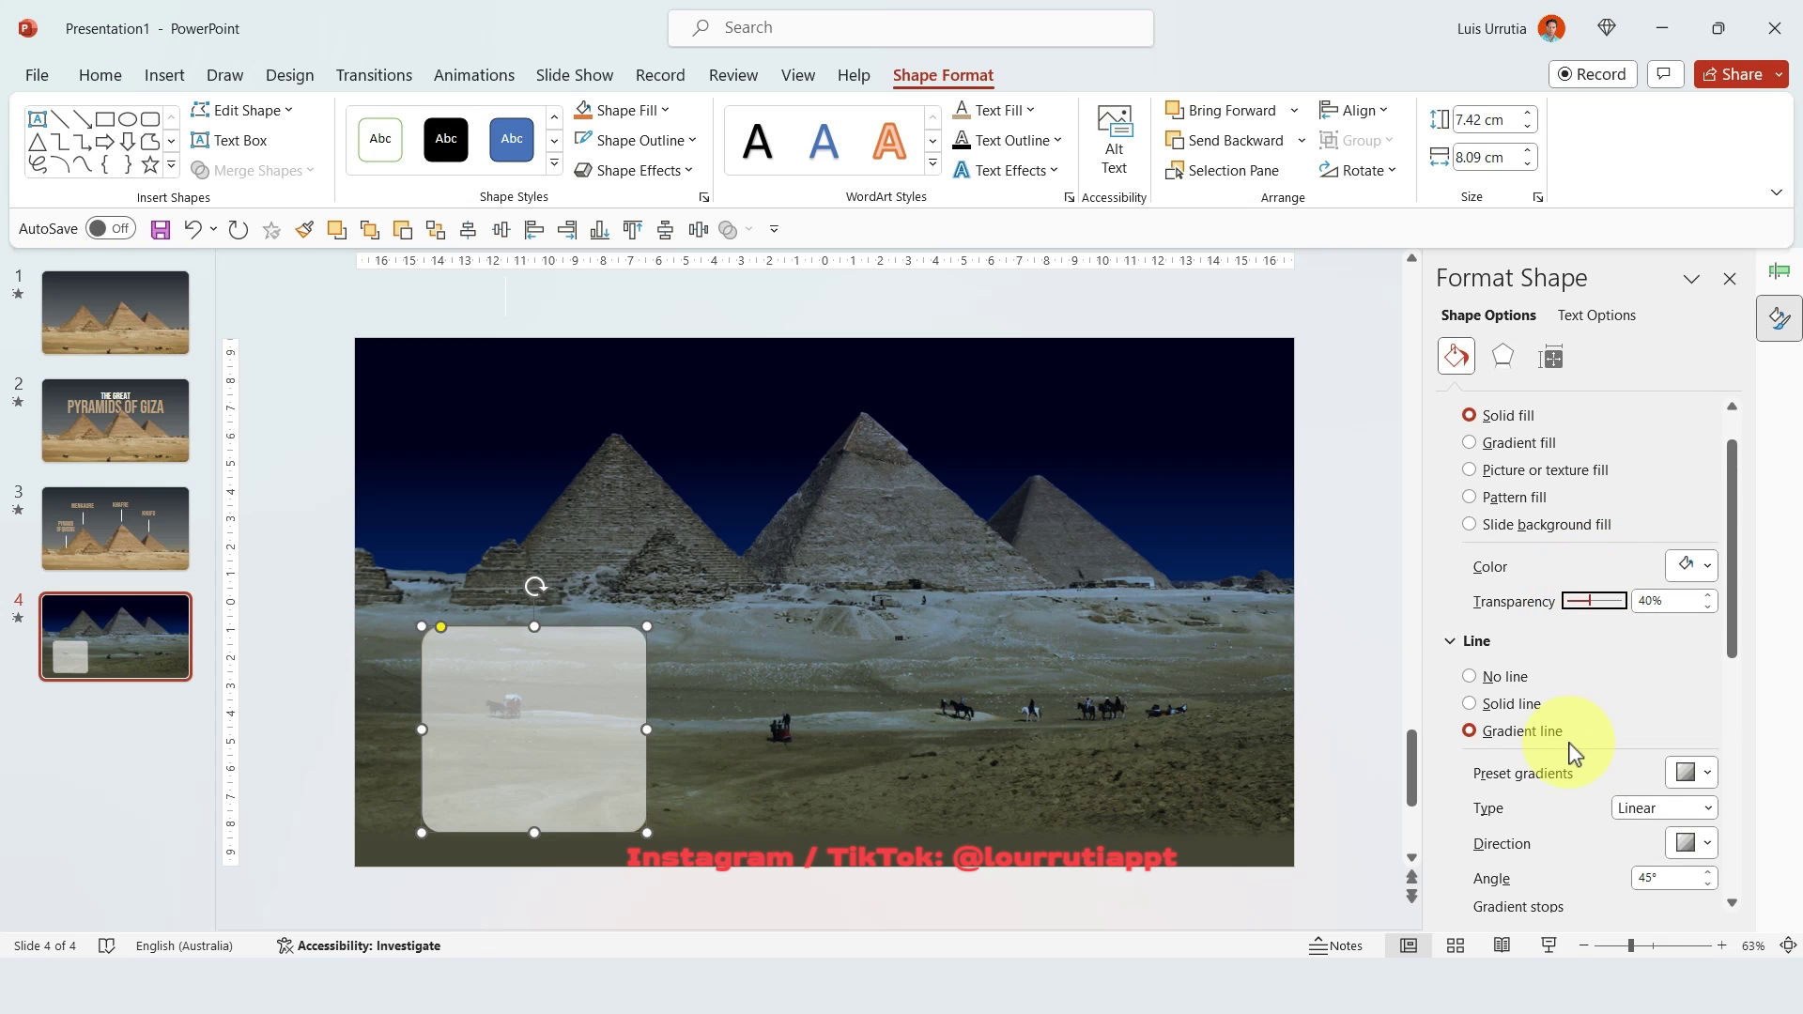
{"action": "scroll", "coordinate": [1575, 752], "scroll_direction": "down", "scroll_amount": 5}
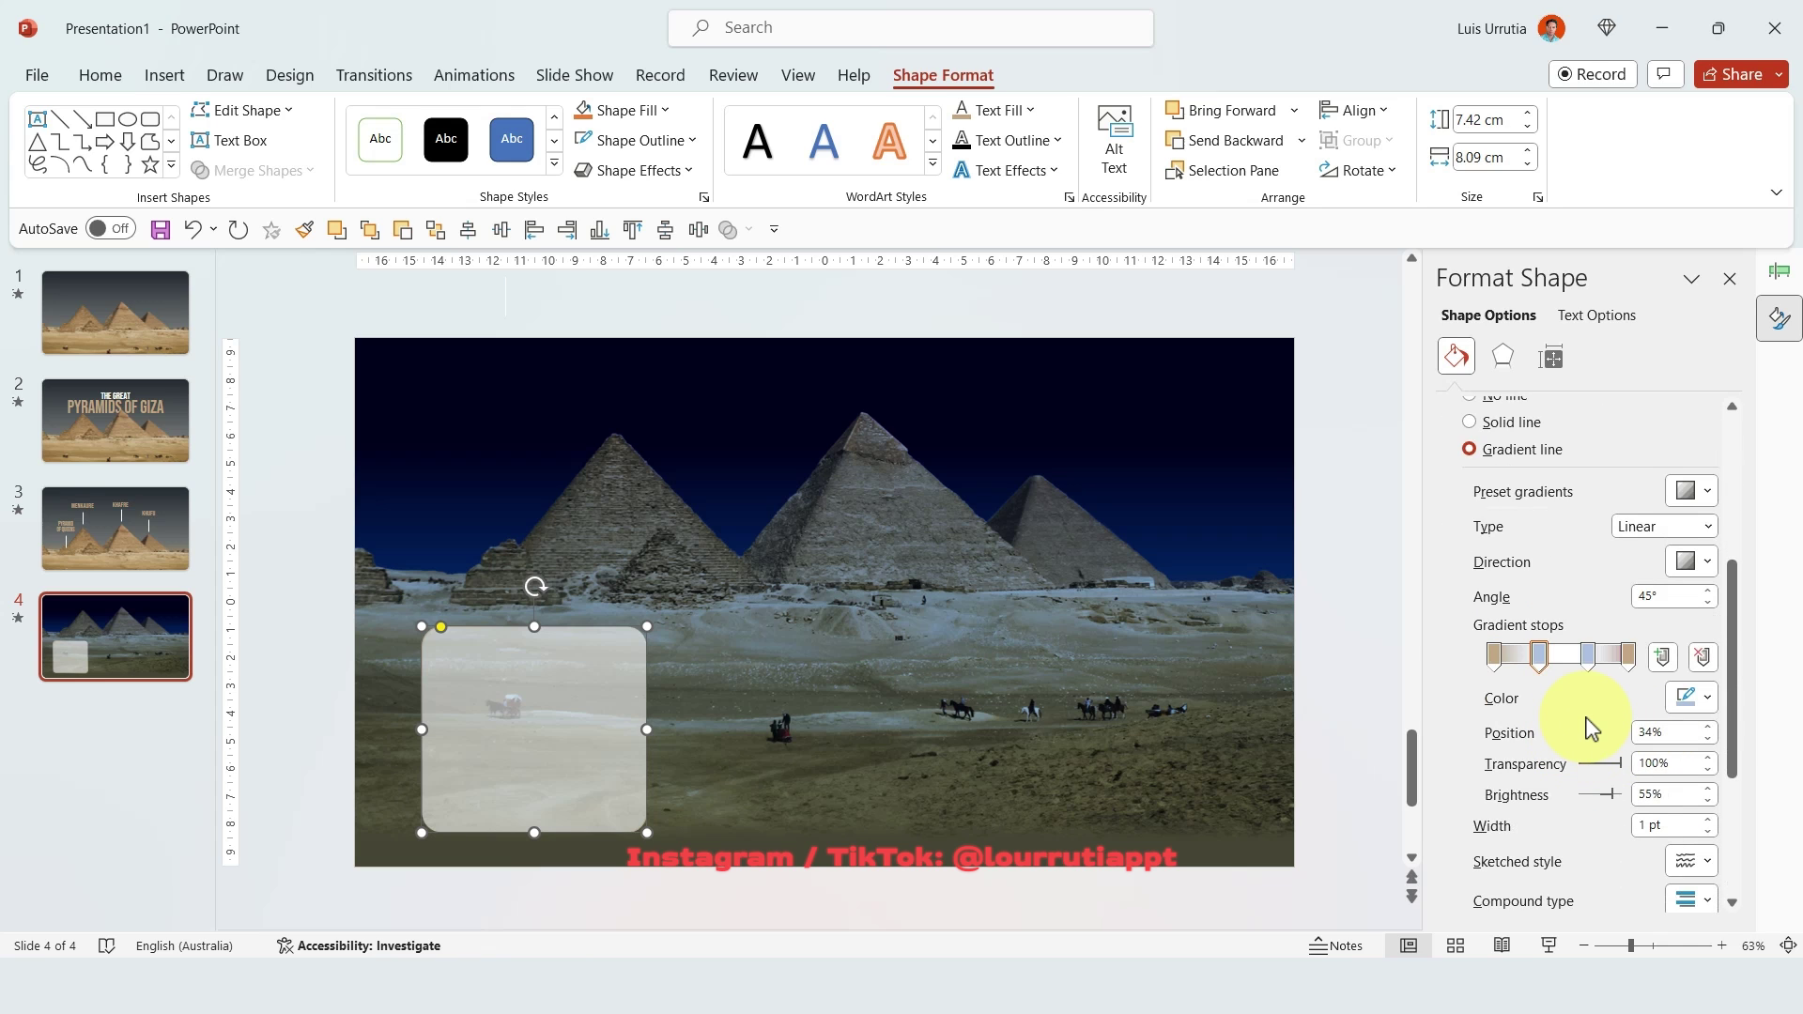
{"action": "scroll", "coordinate": [1638, 742], "scroll_direction": "down", "scroll_amount": 1}
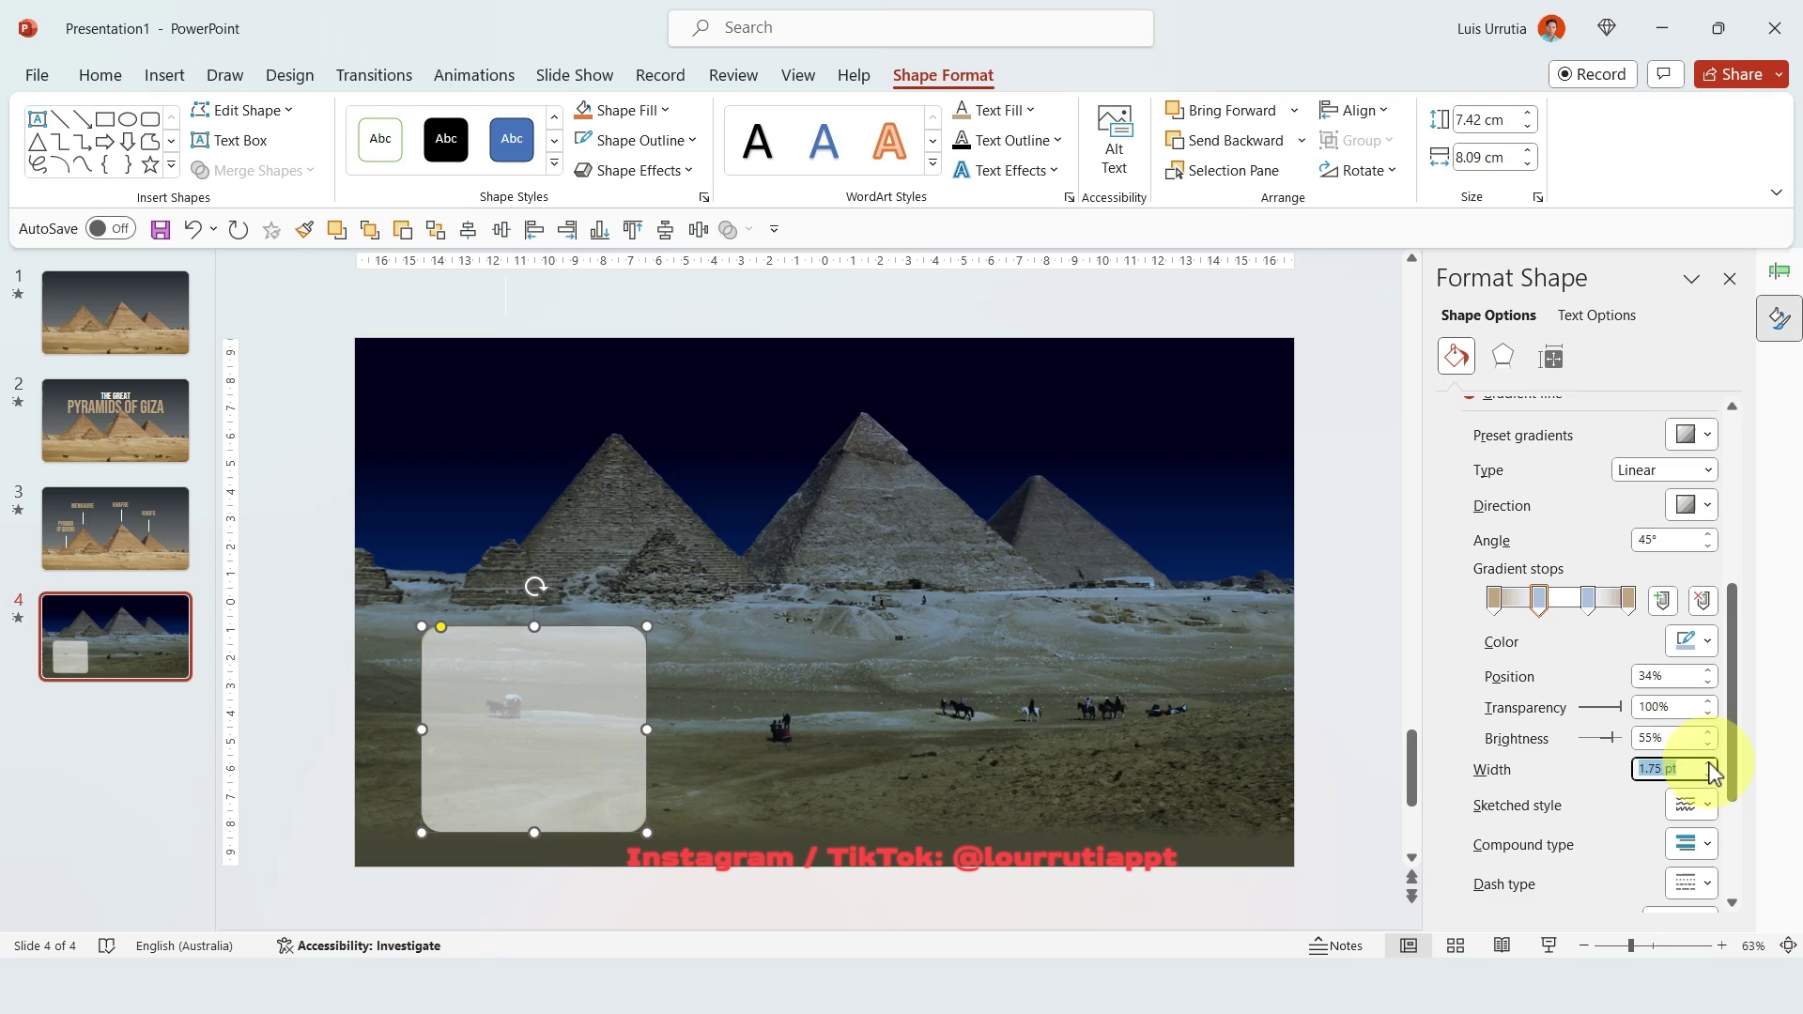
Make the box's lorem text bold, 16 pt, in Grandview.
{"action": "left_click", "coordinate": [554, 742]}
{"action": "key", "text": "ctrl+a"}
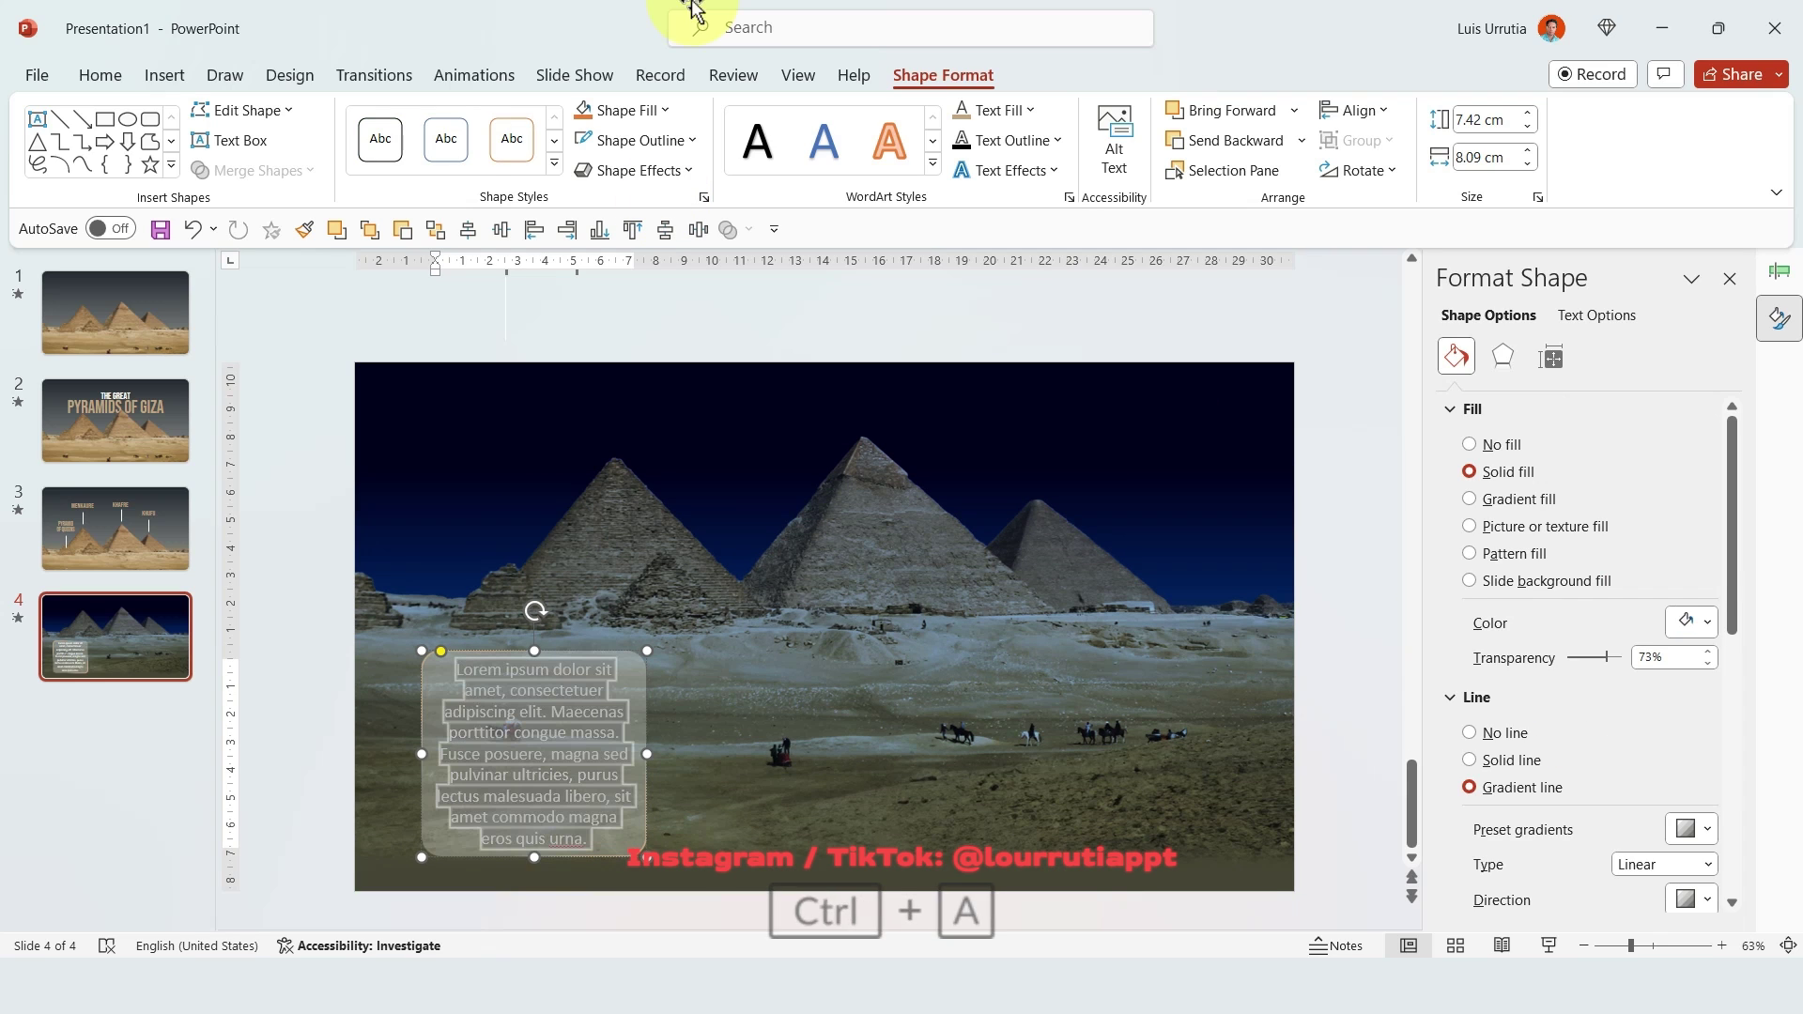
{"action": "left_click", "coordinate": [100, 75]}
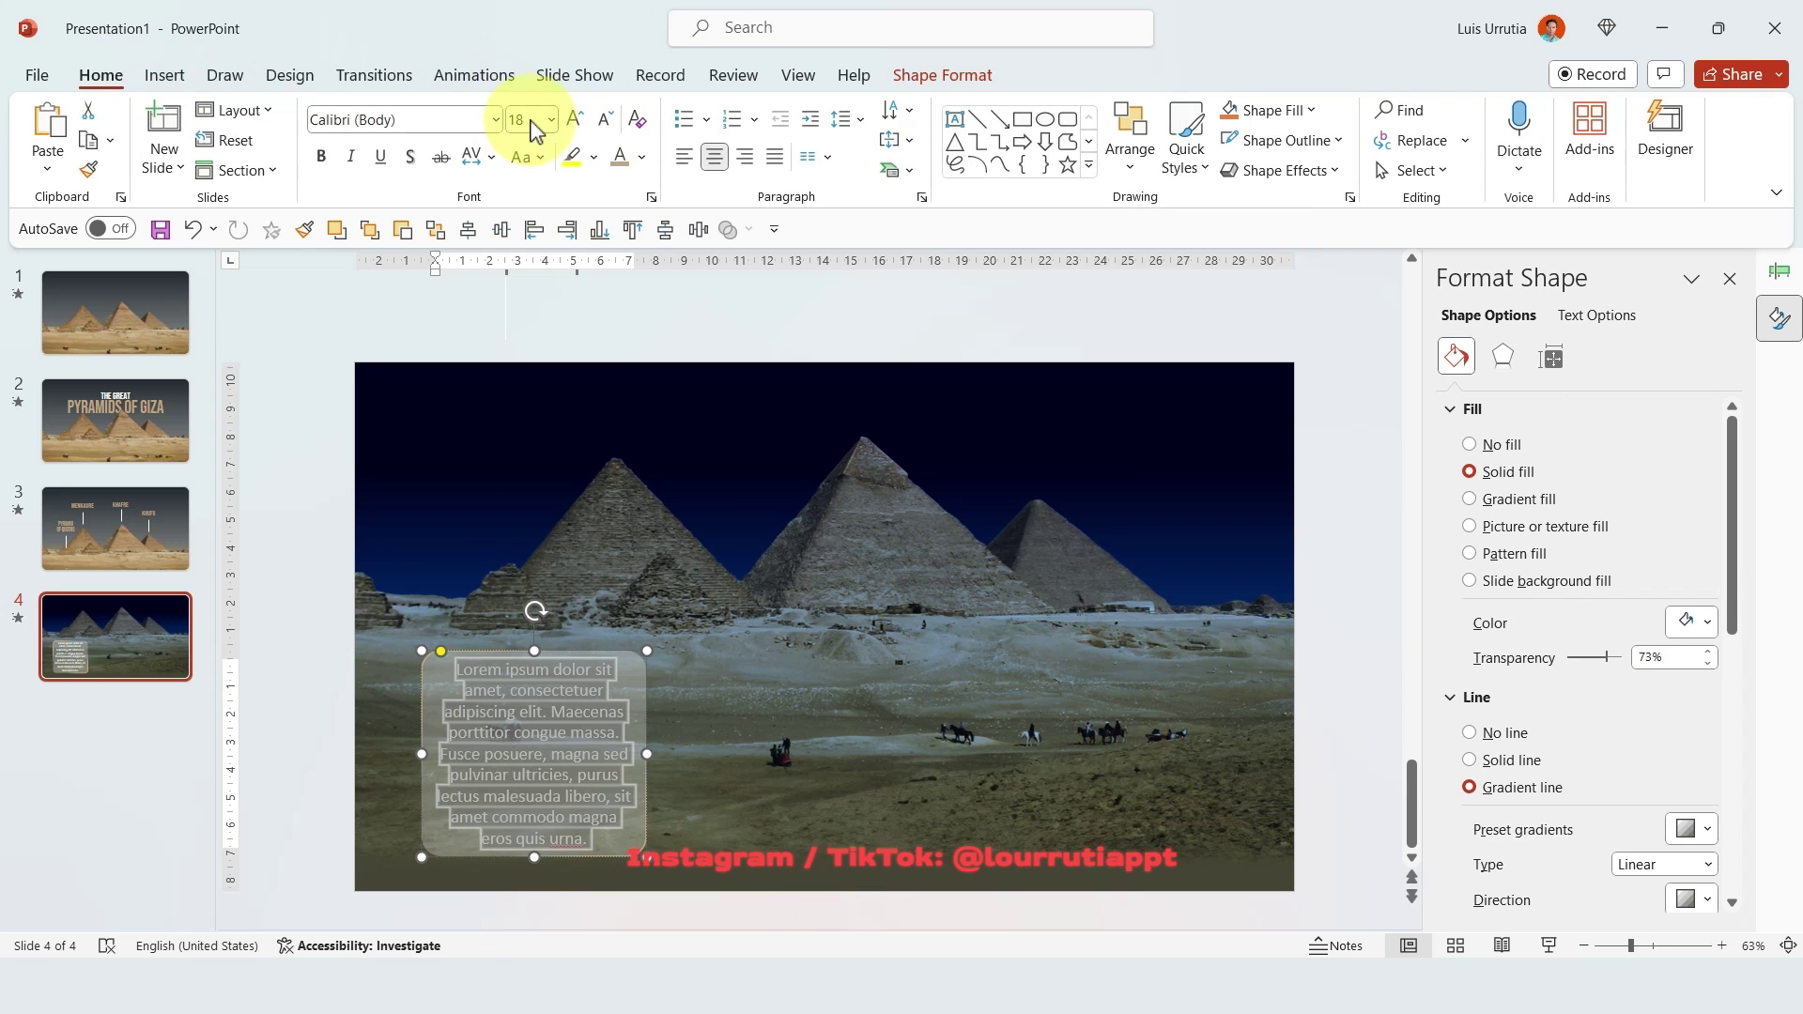
{"action": "left_click", "coordinate": [609, 120]}
{"action": "left_click", "coordinate": [609, 120]}
{"action": "left_click", "coordinate": [579, 122]}
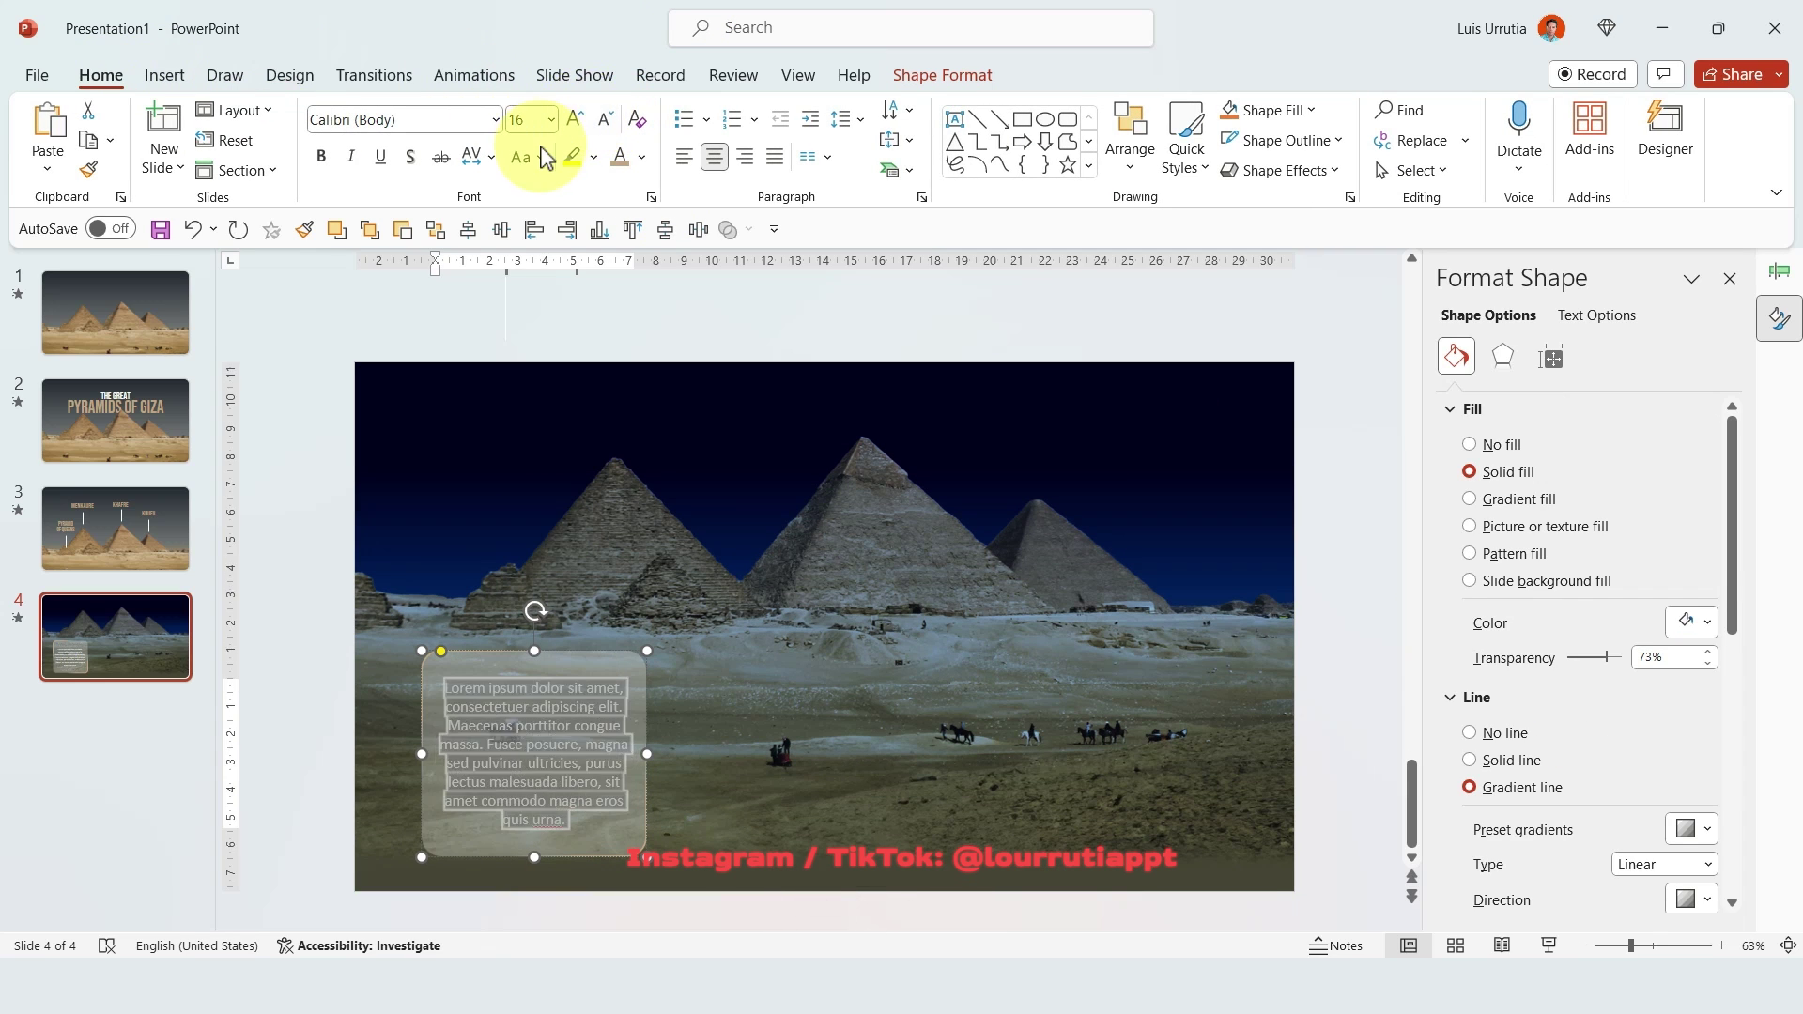
{"action": "left_click", "coordinate": [321, 157]}
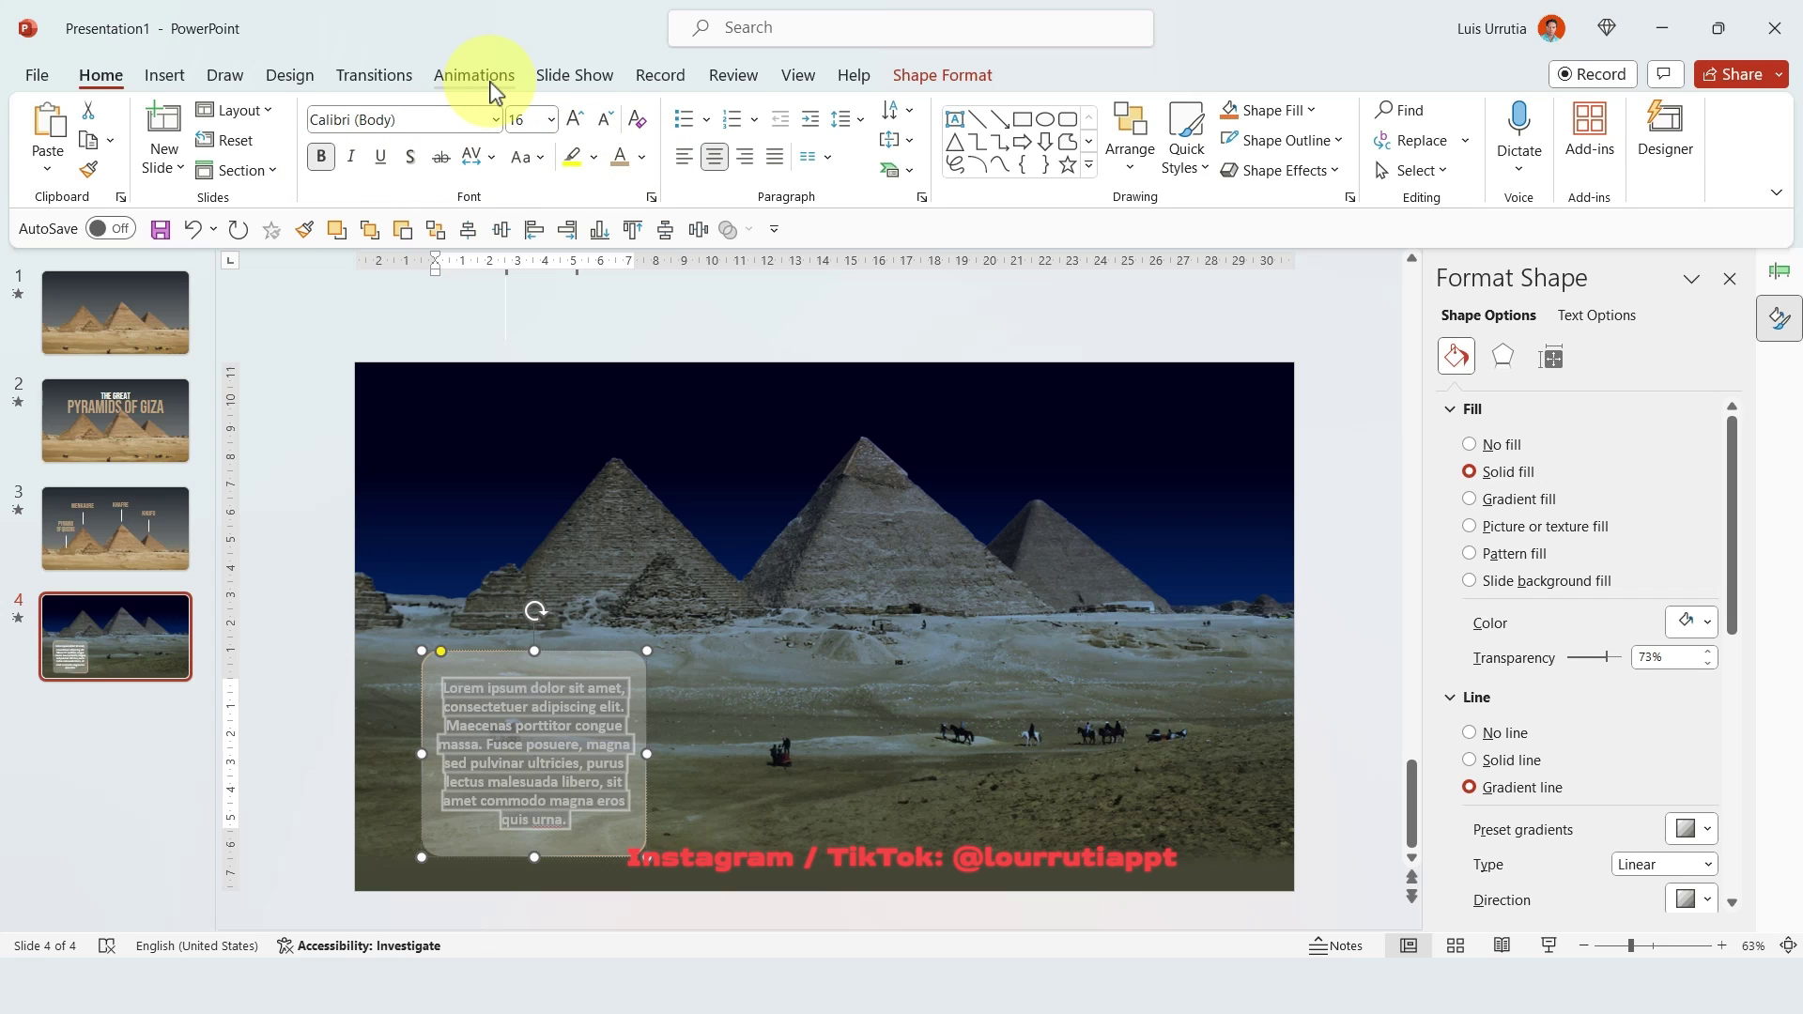
{"action": "left_click", "coordinate": [388, 116]}
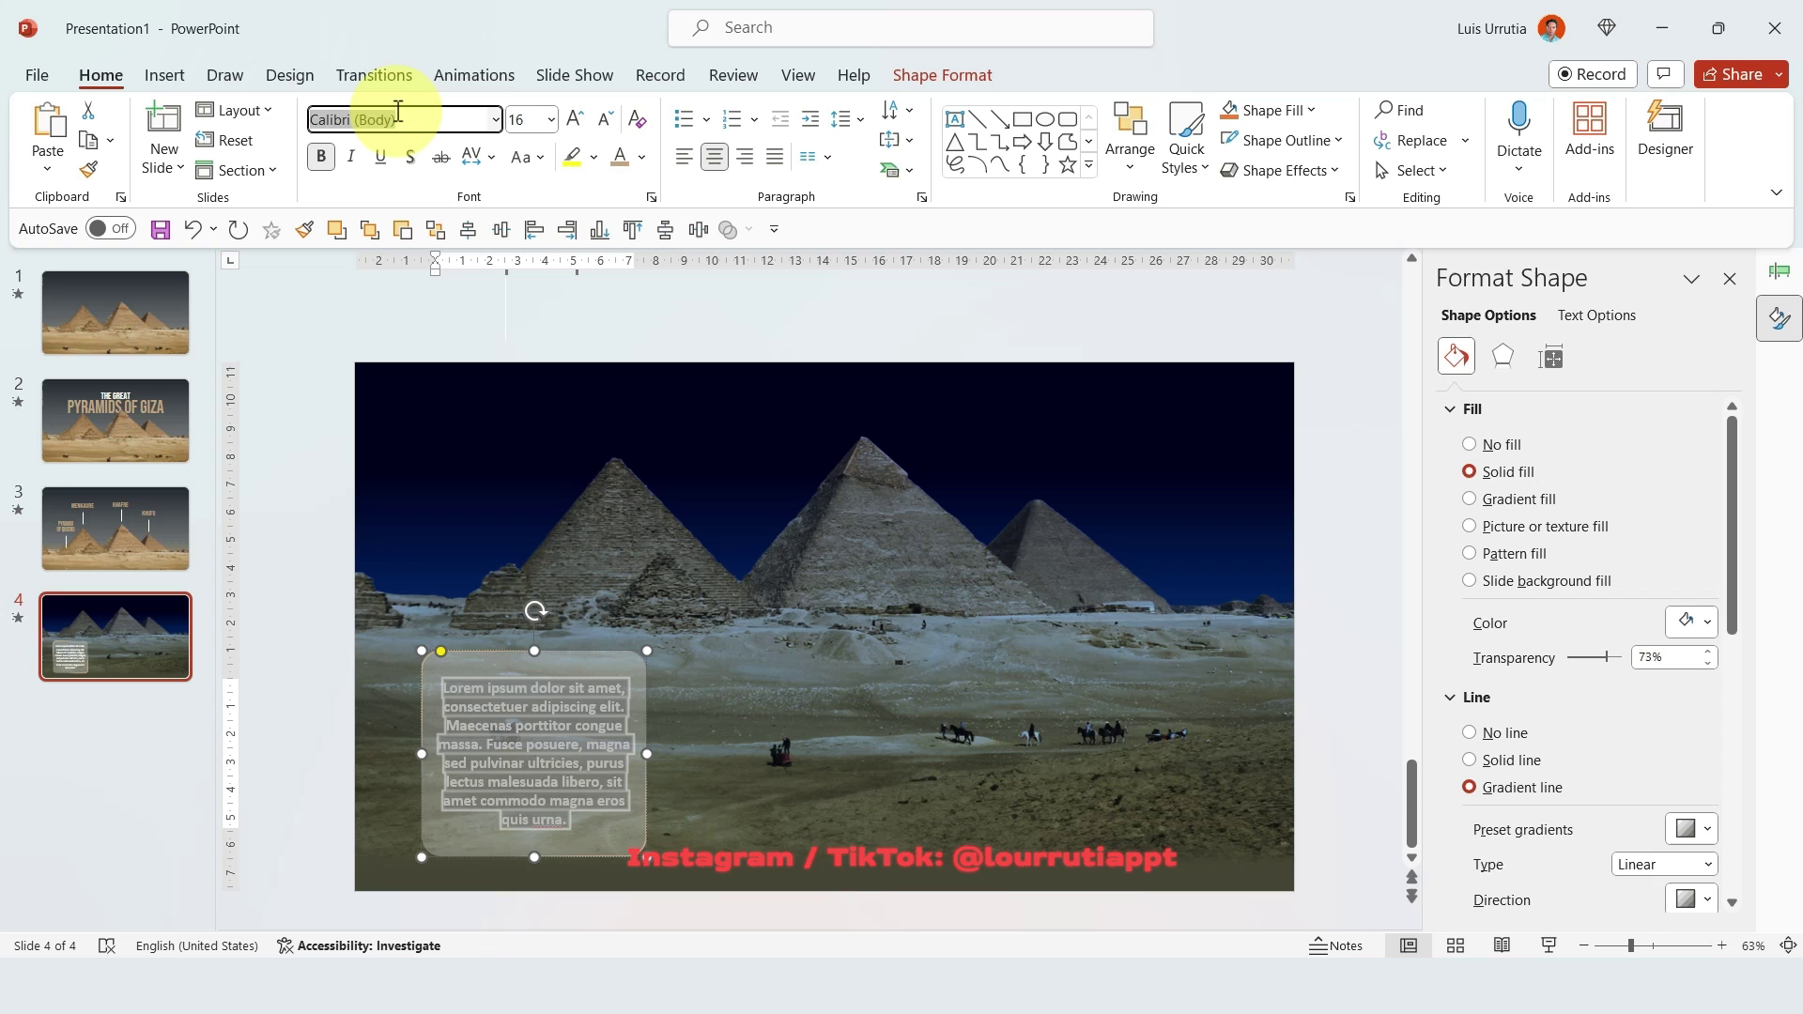
{"action": "type", "text": "Grandview"}
{"action": "key", "text": "Return"}
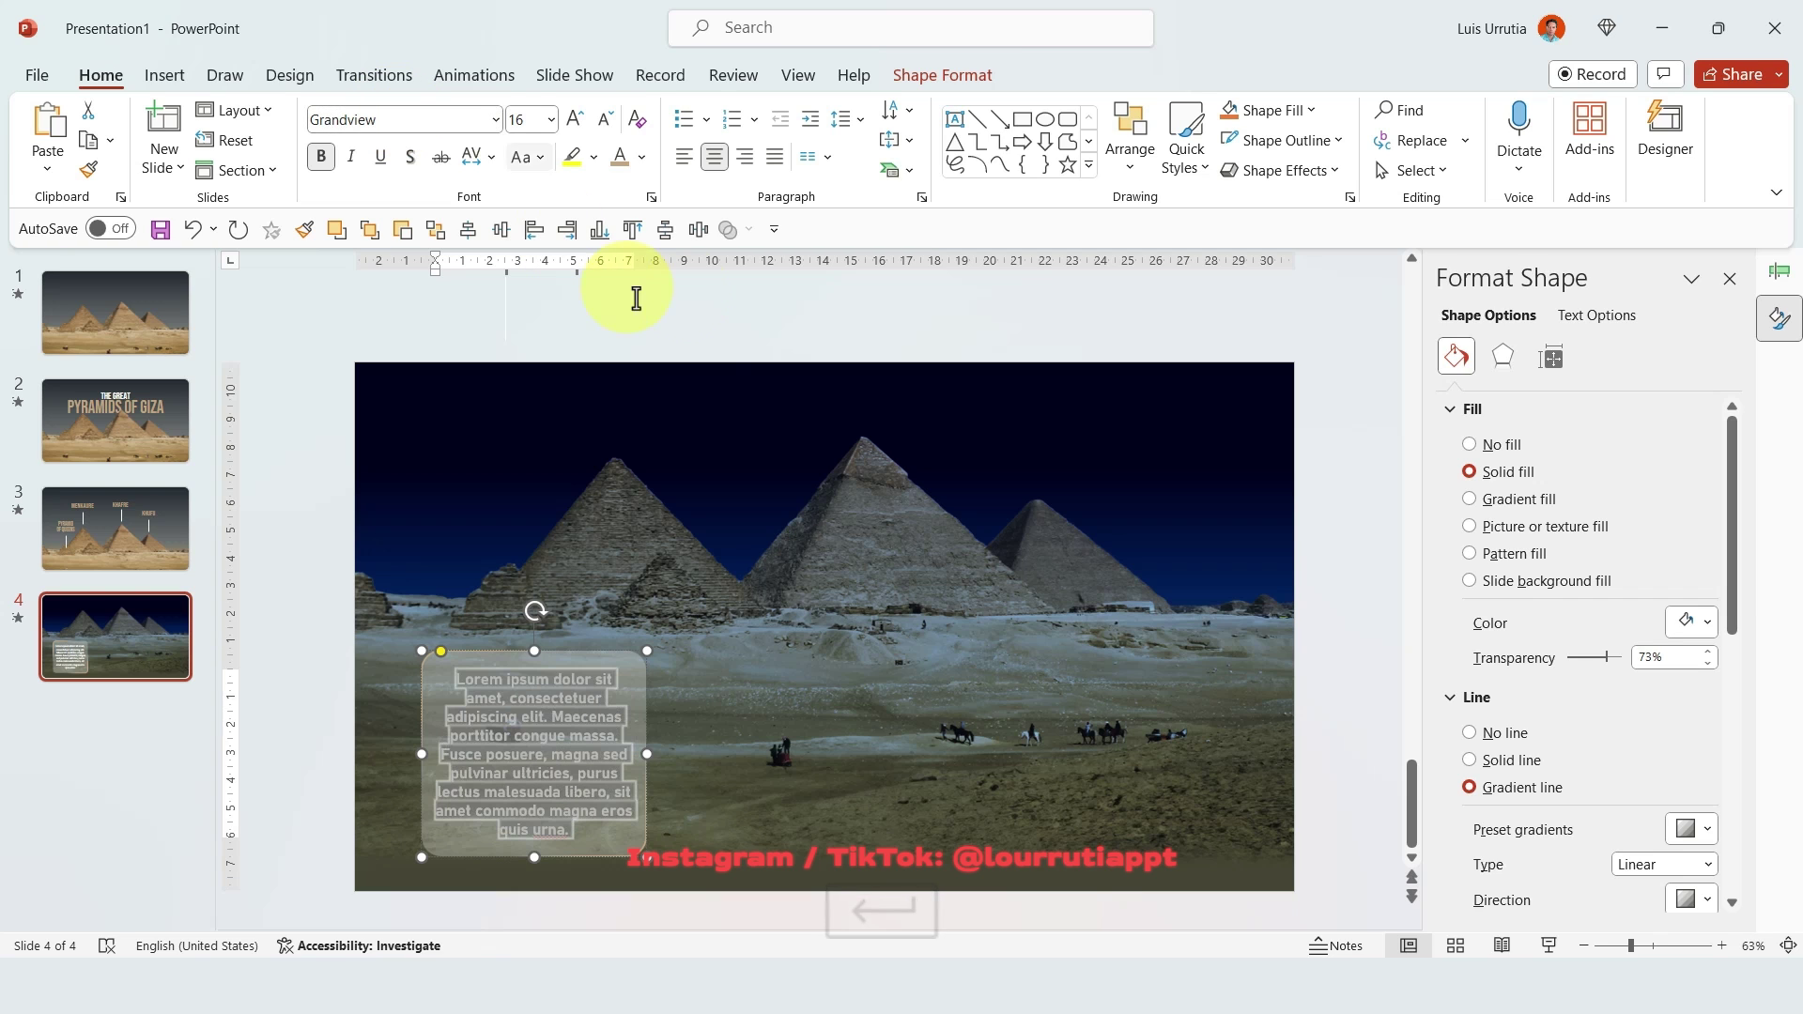
Place a copy of the box to its right.
{"action": "left_click", "coordinate": [1276, 634]}
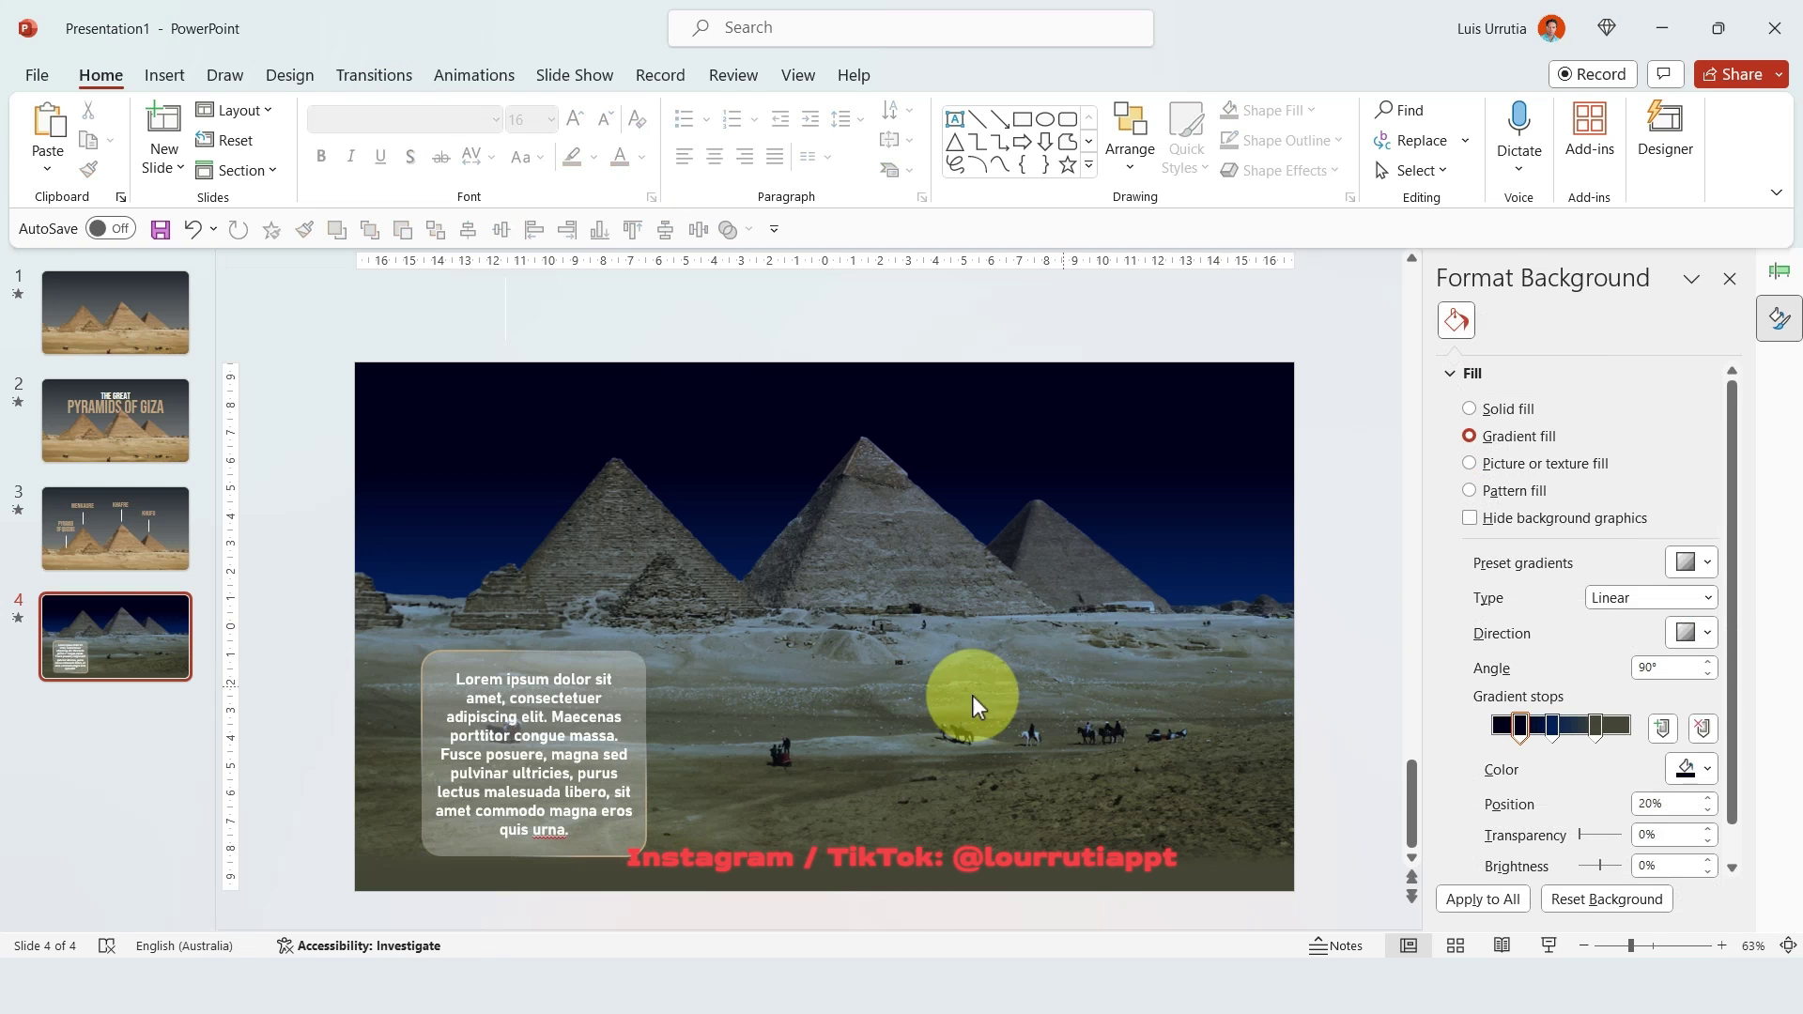
{"action": "left_click", "coordinate": [610, 672]}
{"action": "left_click_drag", "start_coordinate": [595, 656], "coordinate": [1113, 666]}
Place the third box copy and shift all three boxes slightly right.
{"action": "left_click", "coordinate": [826, 691], "text": "shift"}
{"action": "left_click", "coordinate": [485, 713], "text": "shift"}
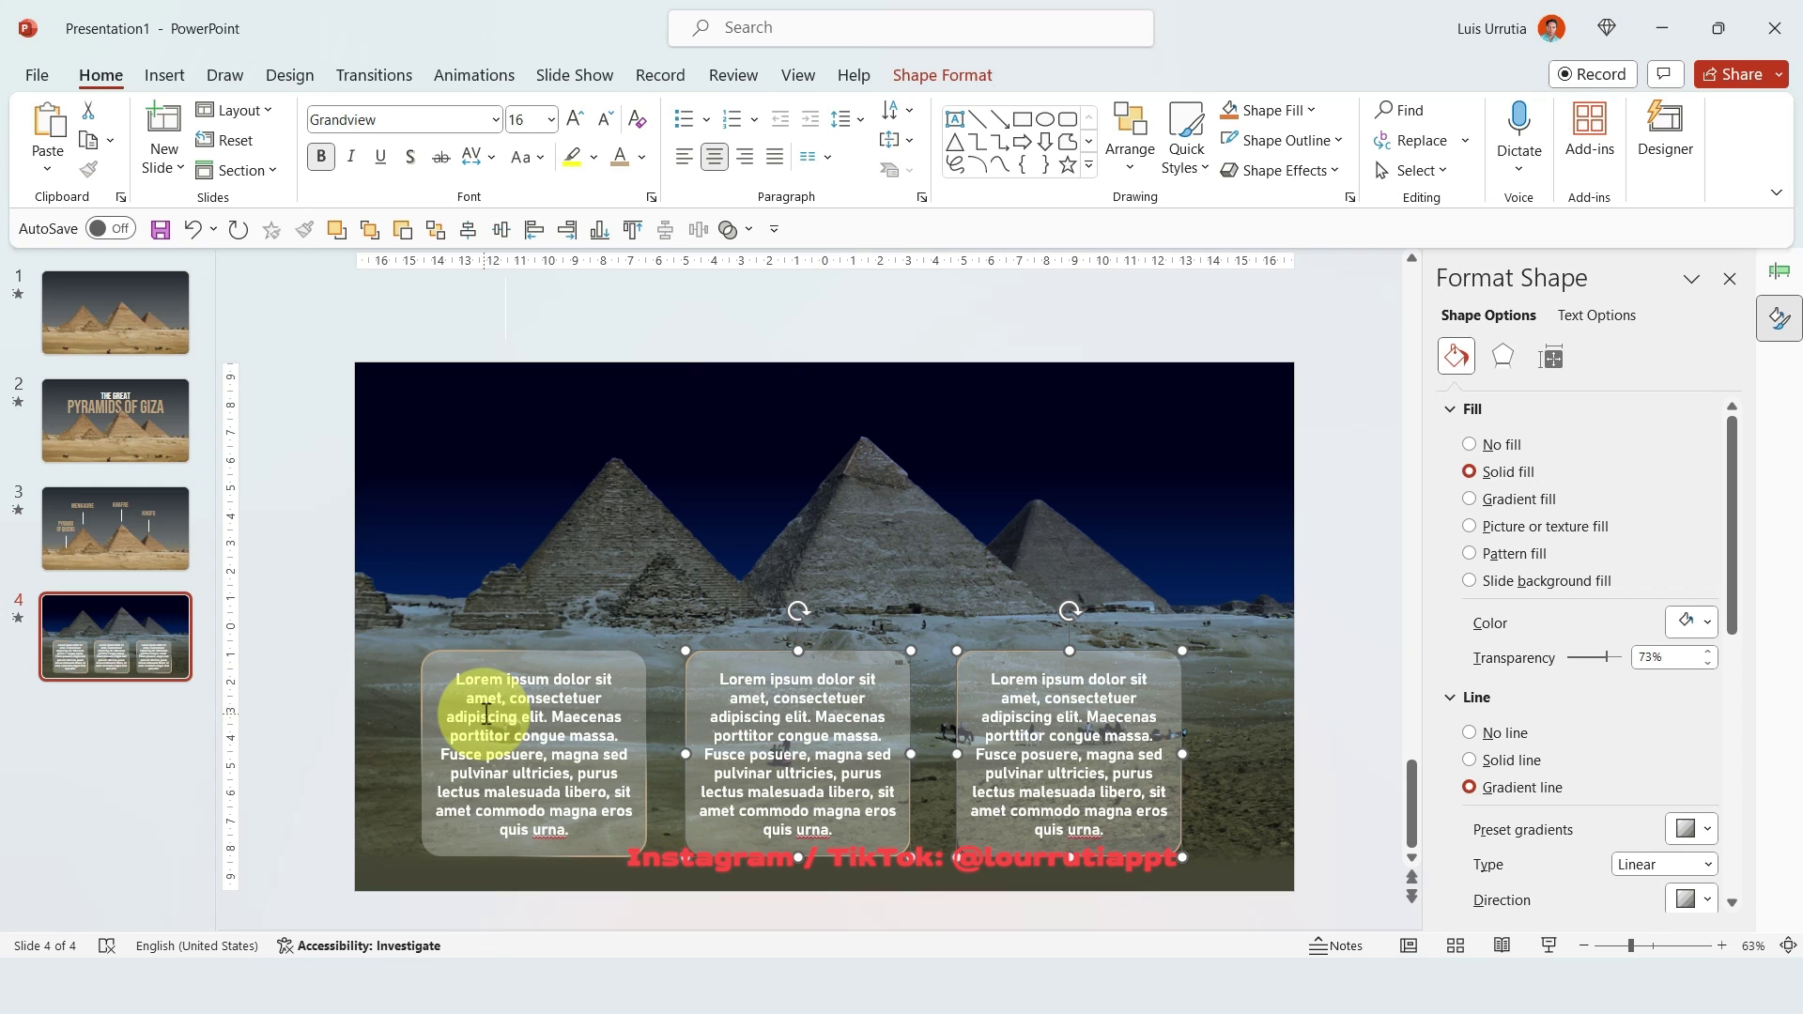
{"action": "left_click", "coordinate": [773, 711]}
{"action": "left_click", "coordinate": [571, 703]}
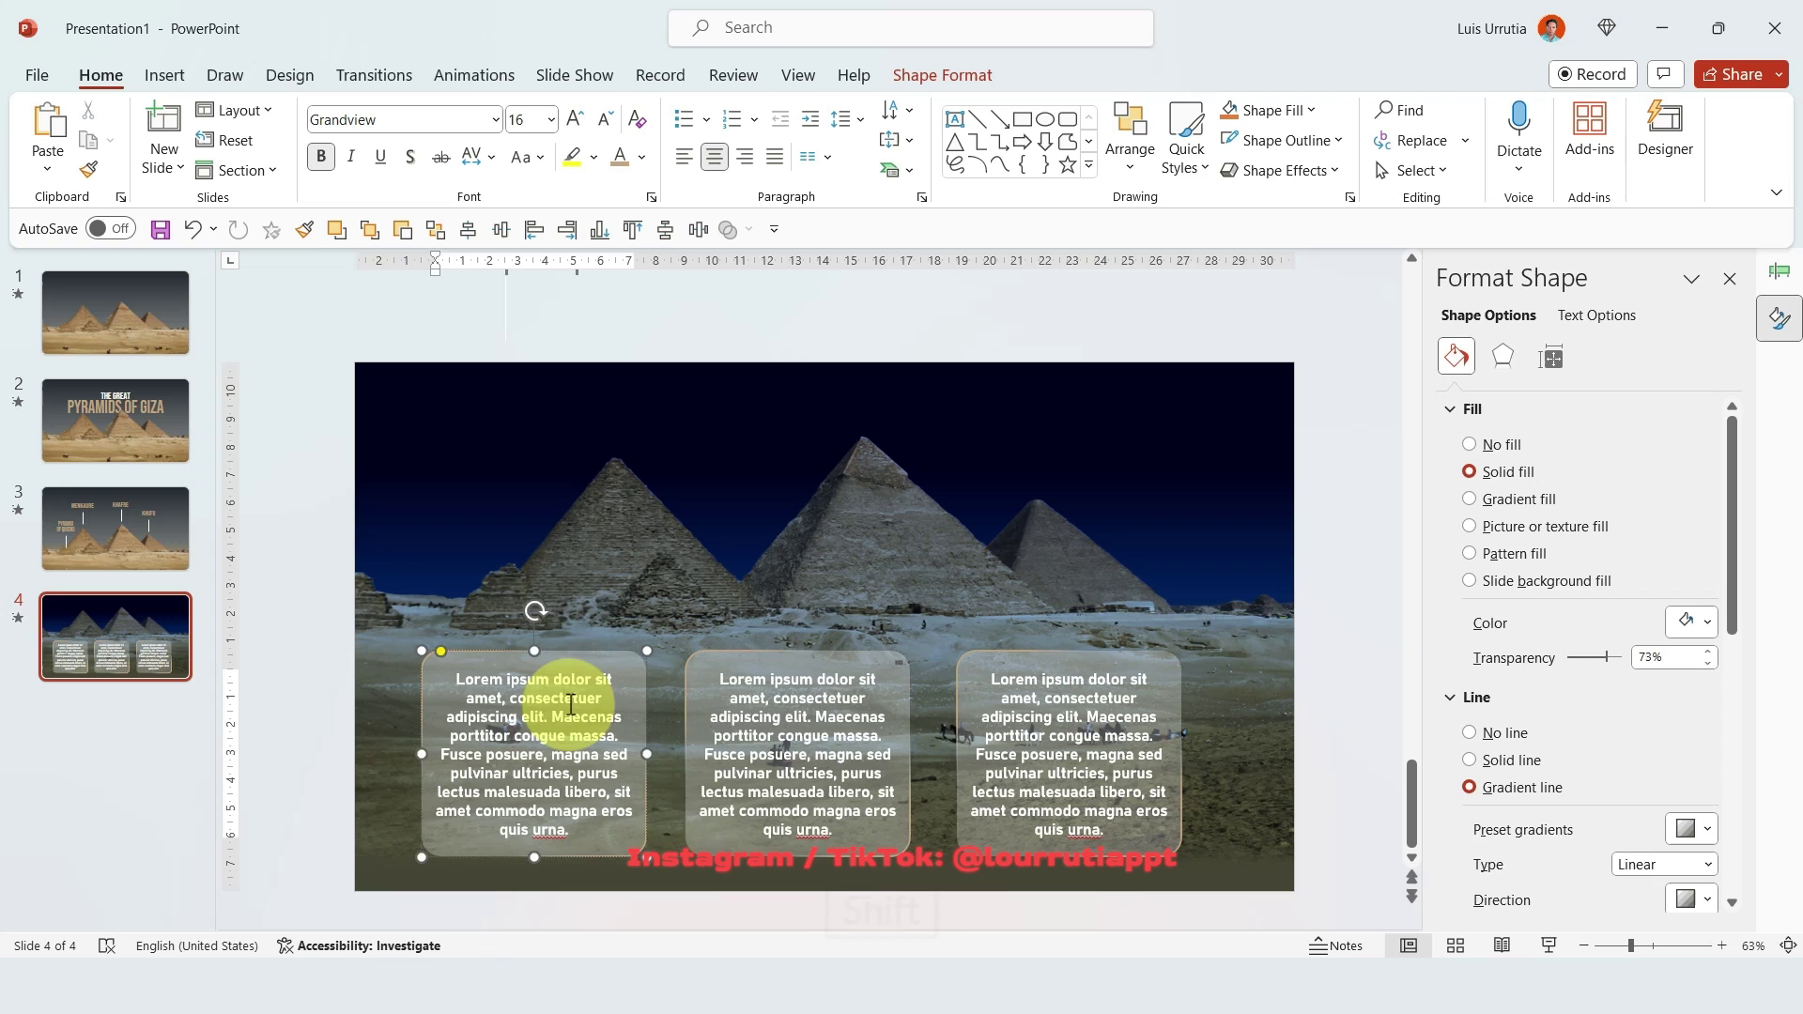
{"action": "left_click", "coordinate": [838, 759], "text": "shift"}
{"action": "left_click", "coordinate": [1089, 756], "text": "shift"}
{"action": "left_click_drag", "start_coordinate": [1006, 664], "coordinate": [1038, 653]}
Fill the boxes dark olive at 58% transparency, set text to 14 pt, and copy them.
{"action": "left_click_drag", "start_coordinate": [1609, 658], "coordinate": [1602, 655]}
{"action": "left_click", "coordinate": [1700, 622]}
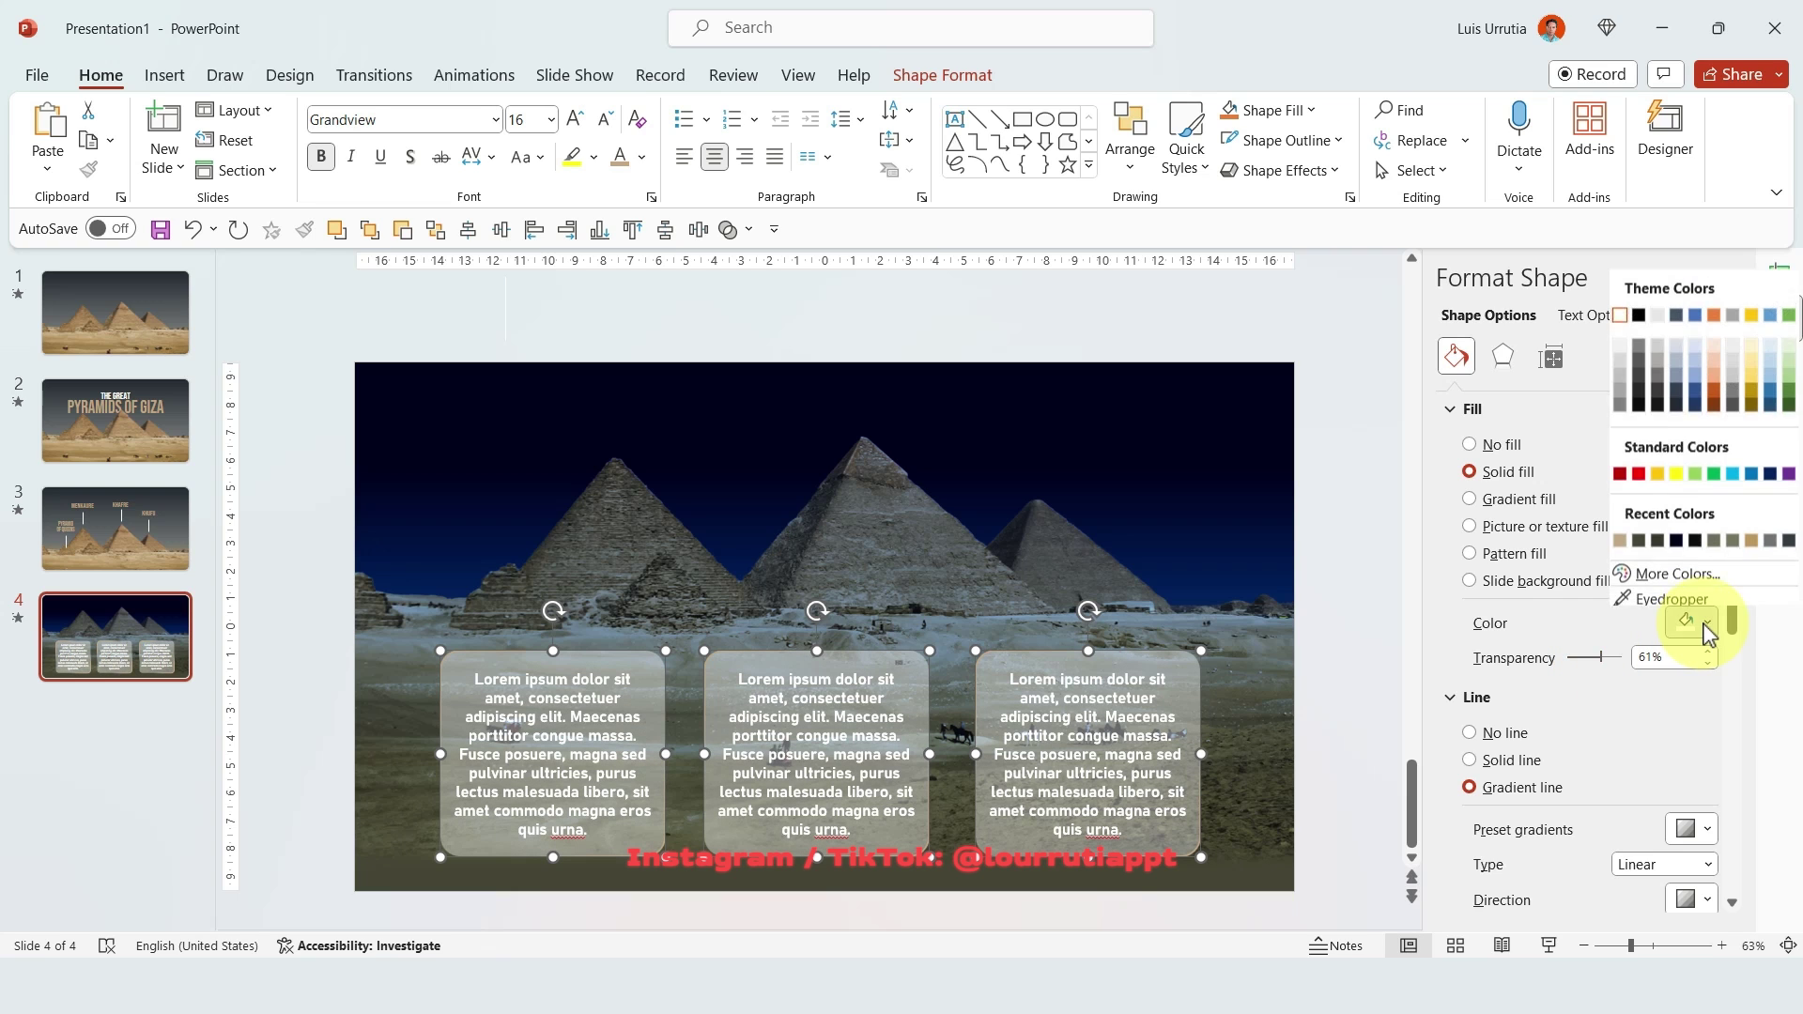
{"action": "left_click", "coordinate": [1643, 313]}
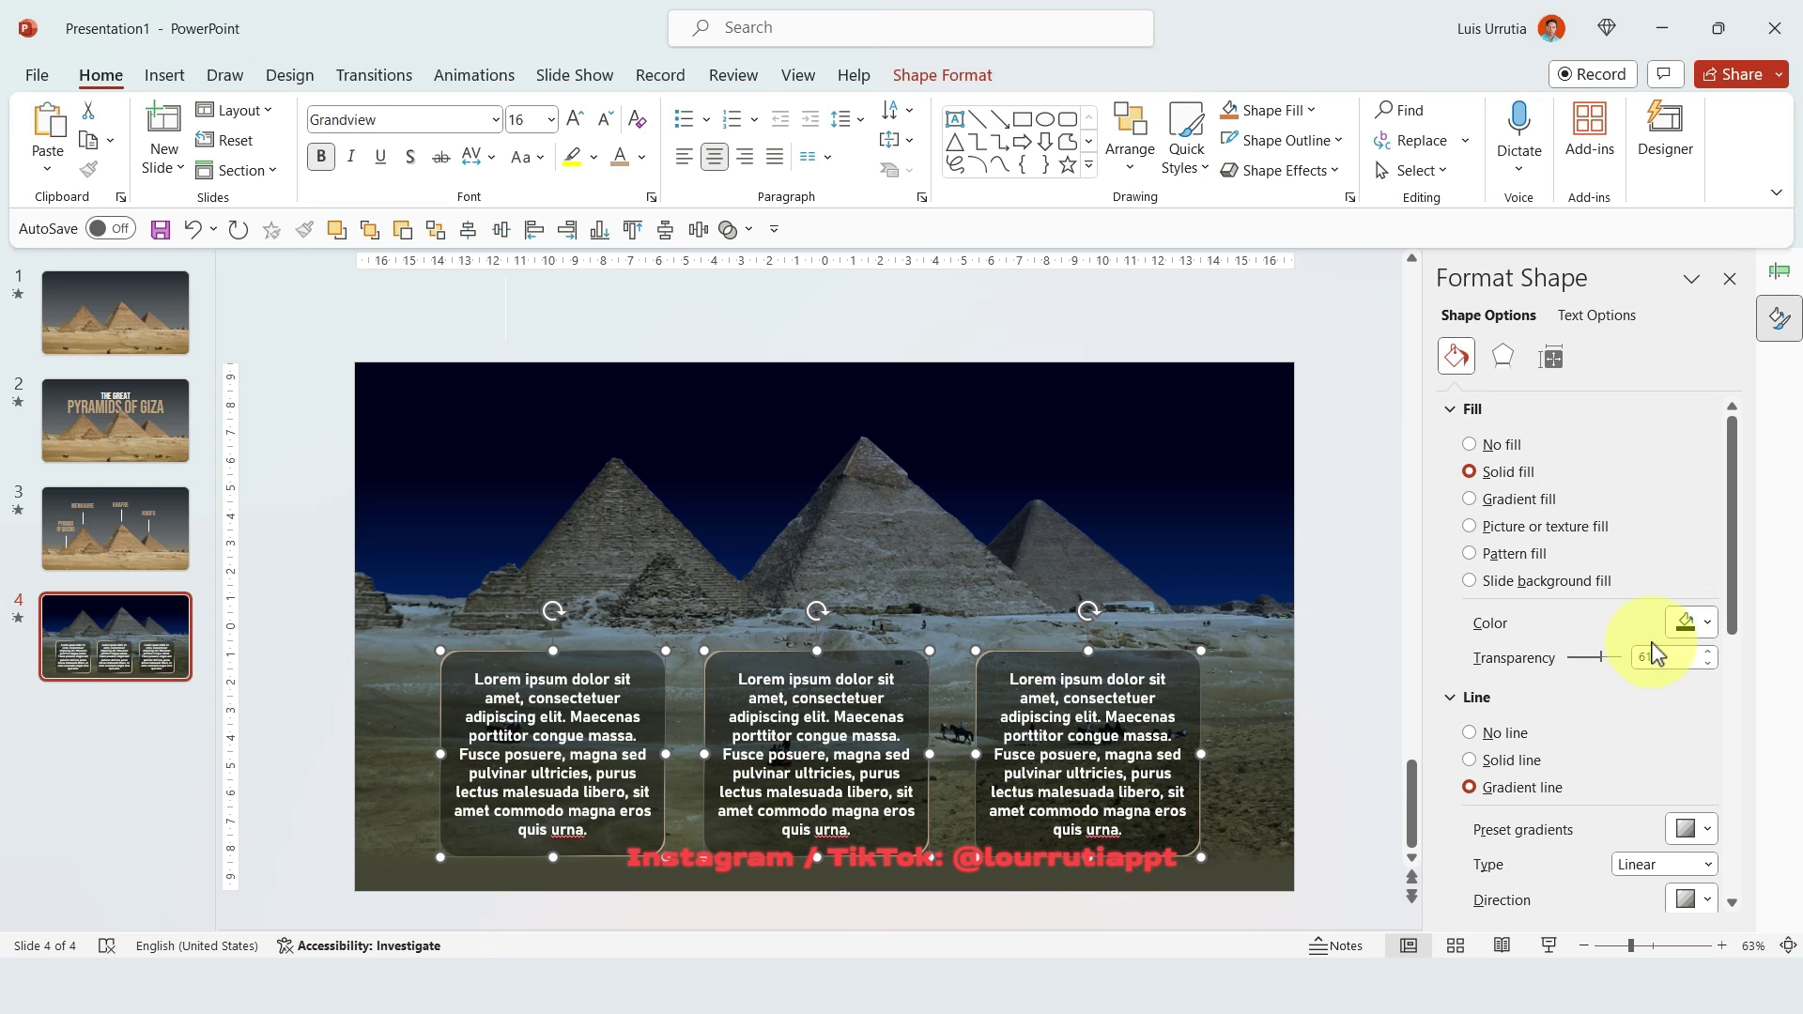
{"action": "left_click_drag", "start_coordinate": [1610, 662], "coordinate": [1602, 665]}
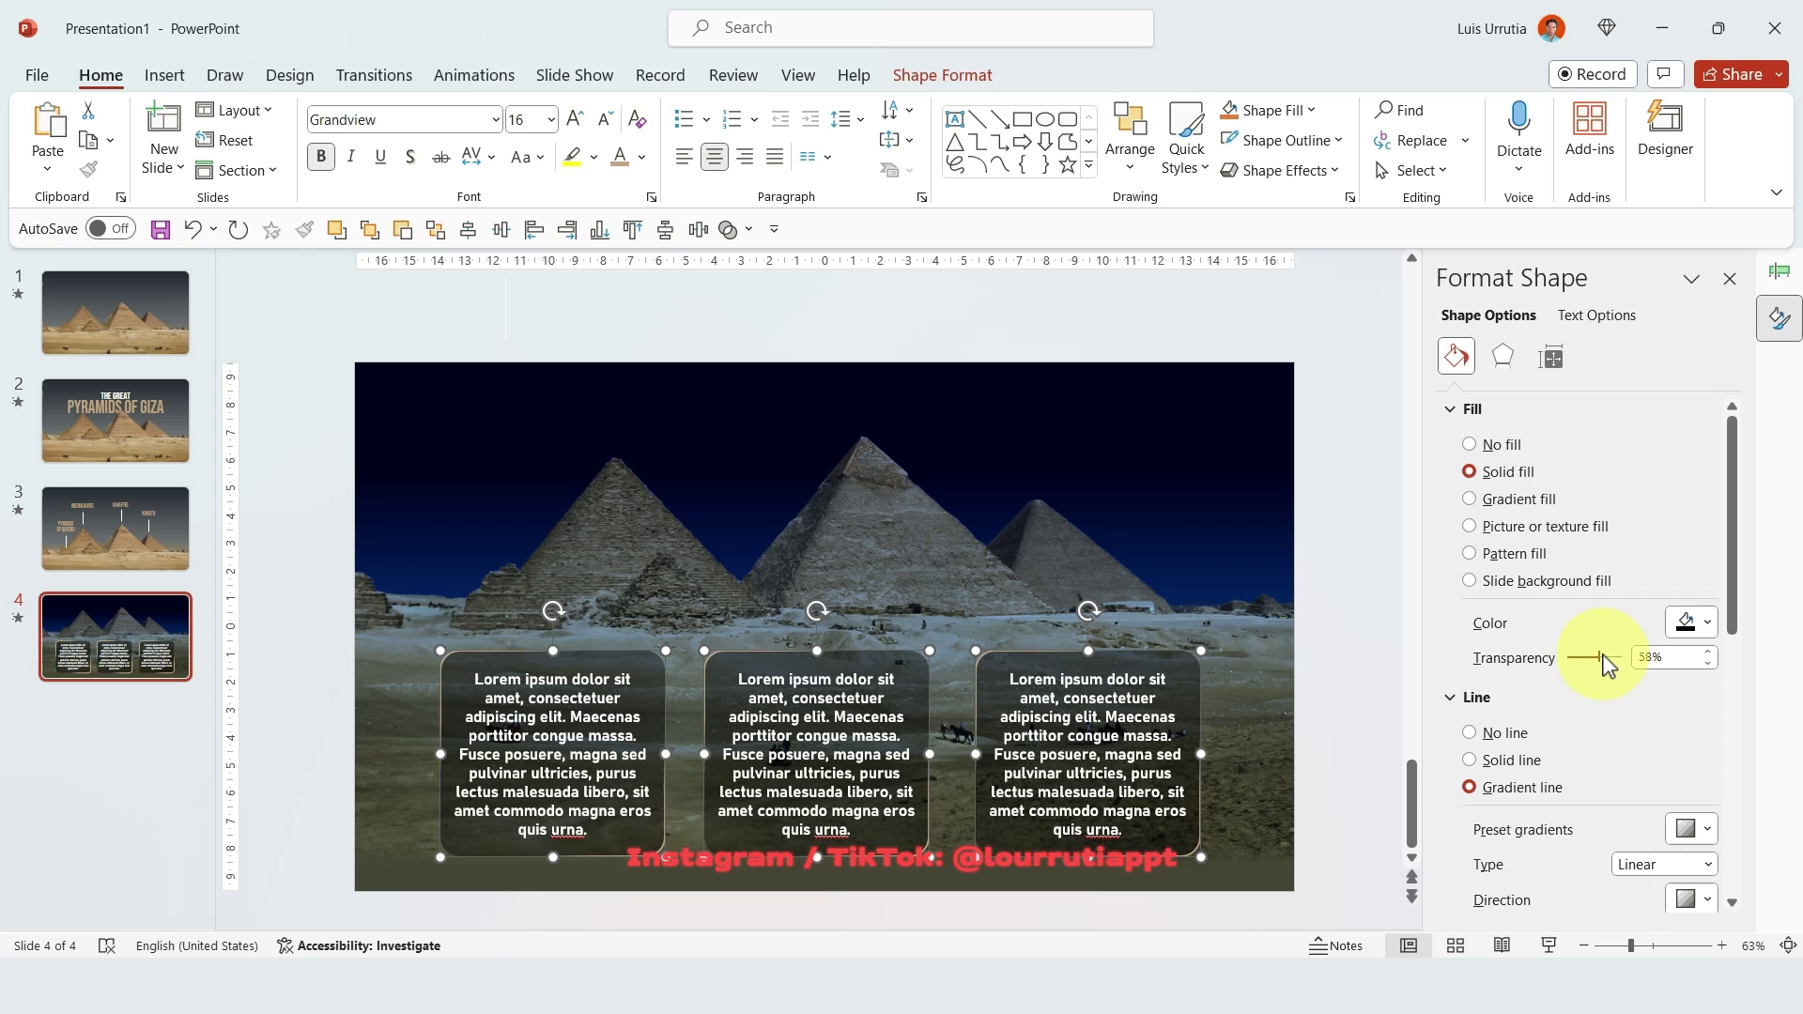
{"action": "left_click", "coordinate": [607, 122]}
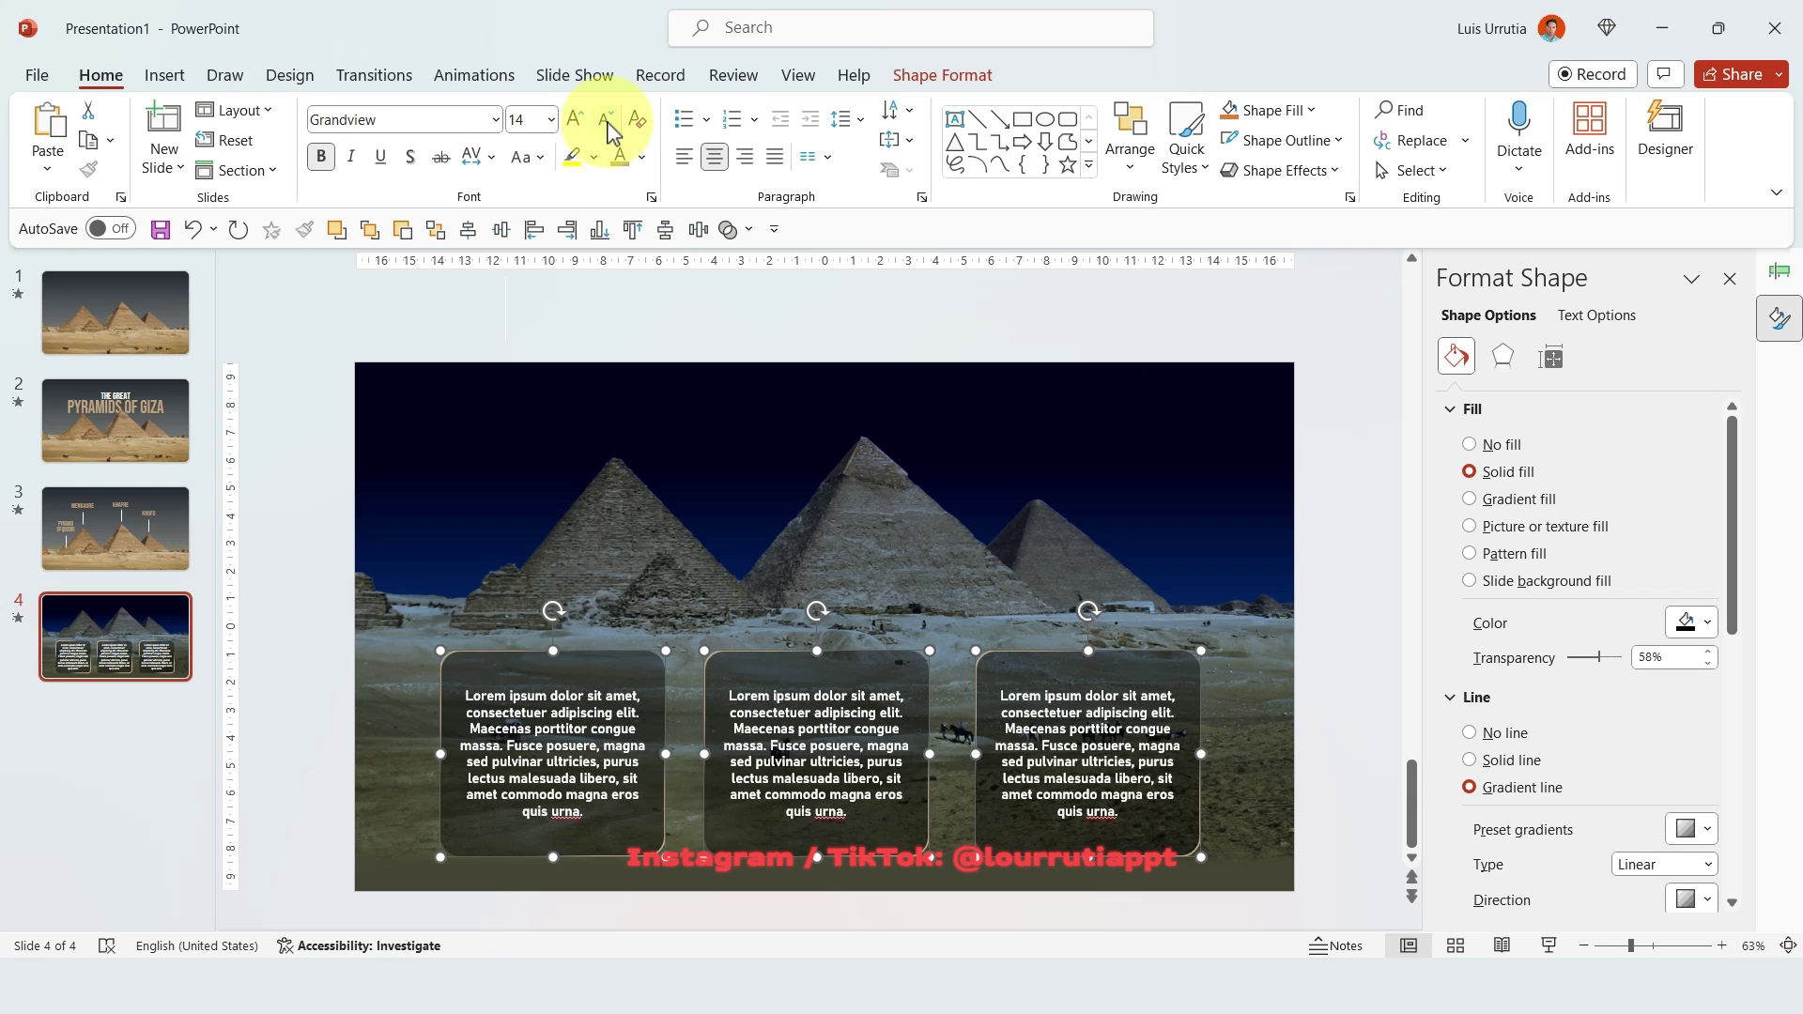
{"action": "left_click_drag", "start_coordinate": [1369, 604], "coordinate": [113, 906]}
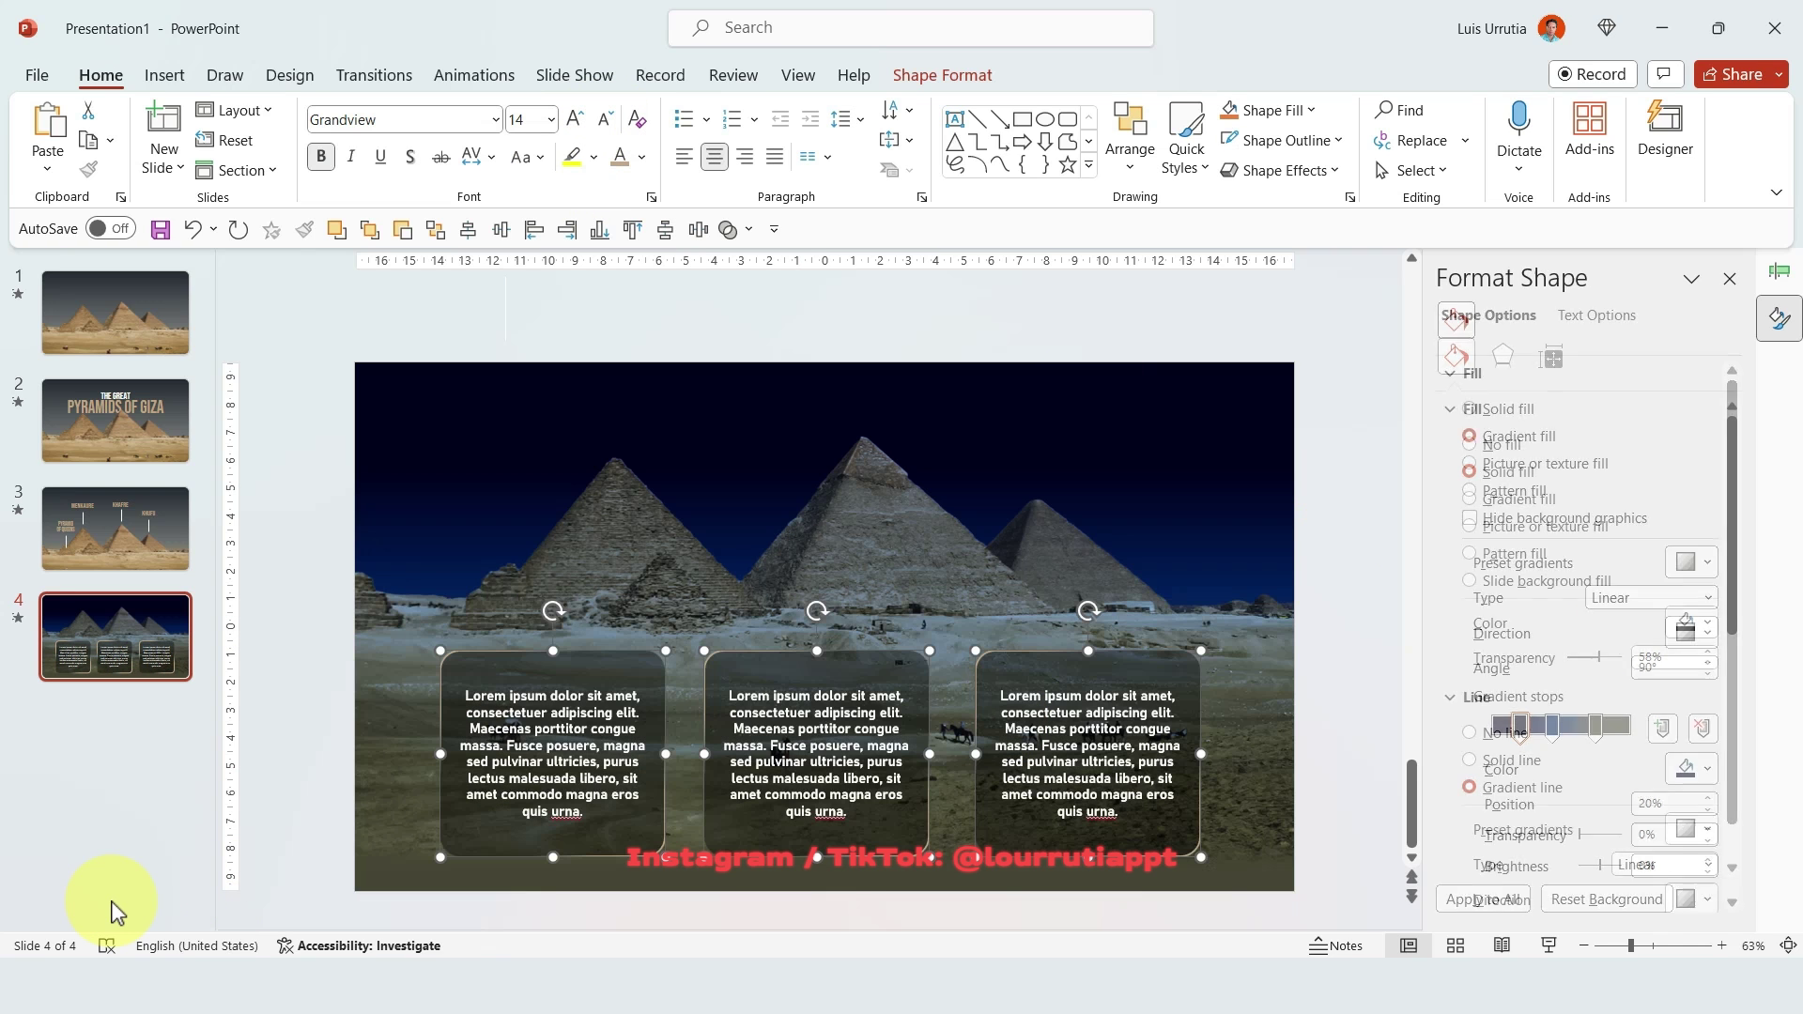
{"action": "key", "text": "ctrl+c"}
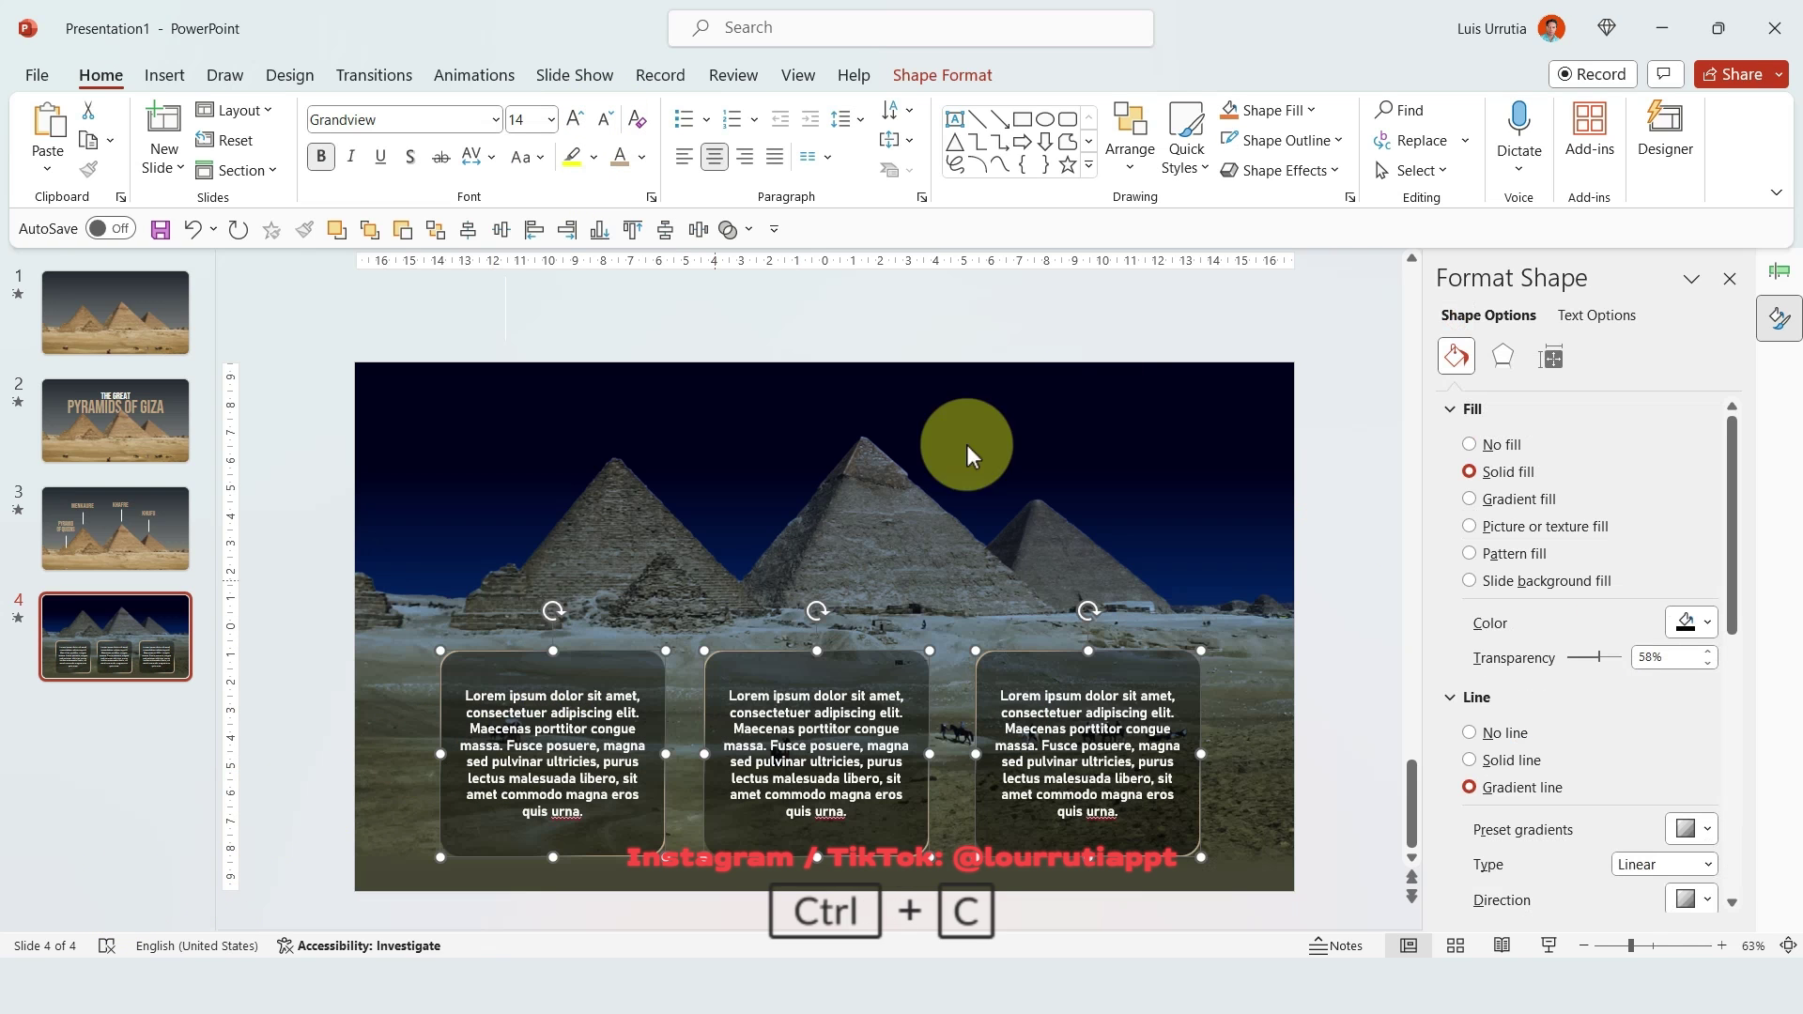
Paste the three text boxes onto slide 3 along its bottom edge.
{"action": "left_click", "coordinate": [174, 526]}
{"action": "key", "text": "ctrl+v"}
{"action": "scroll", "coordinate": [1312, 595], "scroll_direction": "down", "scroll_amount": 1}
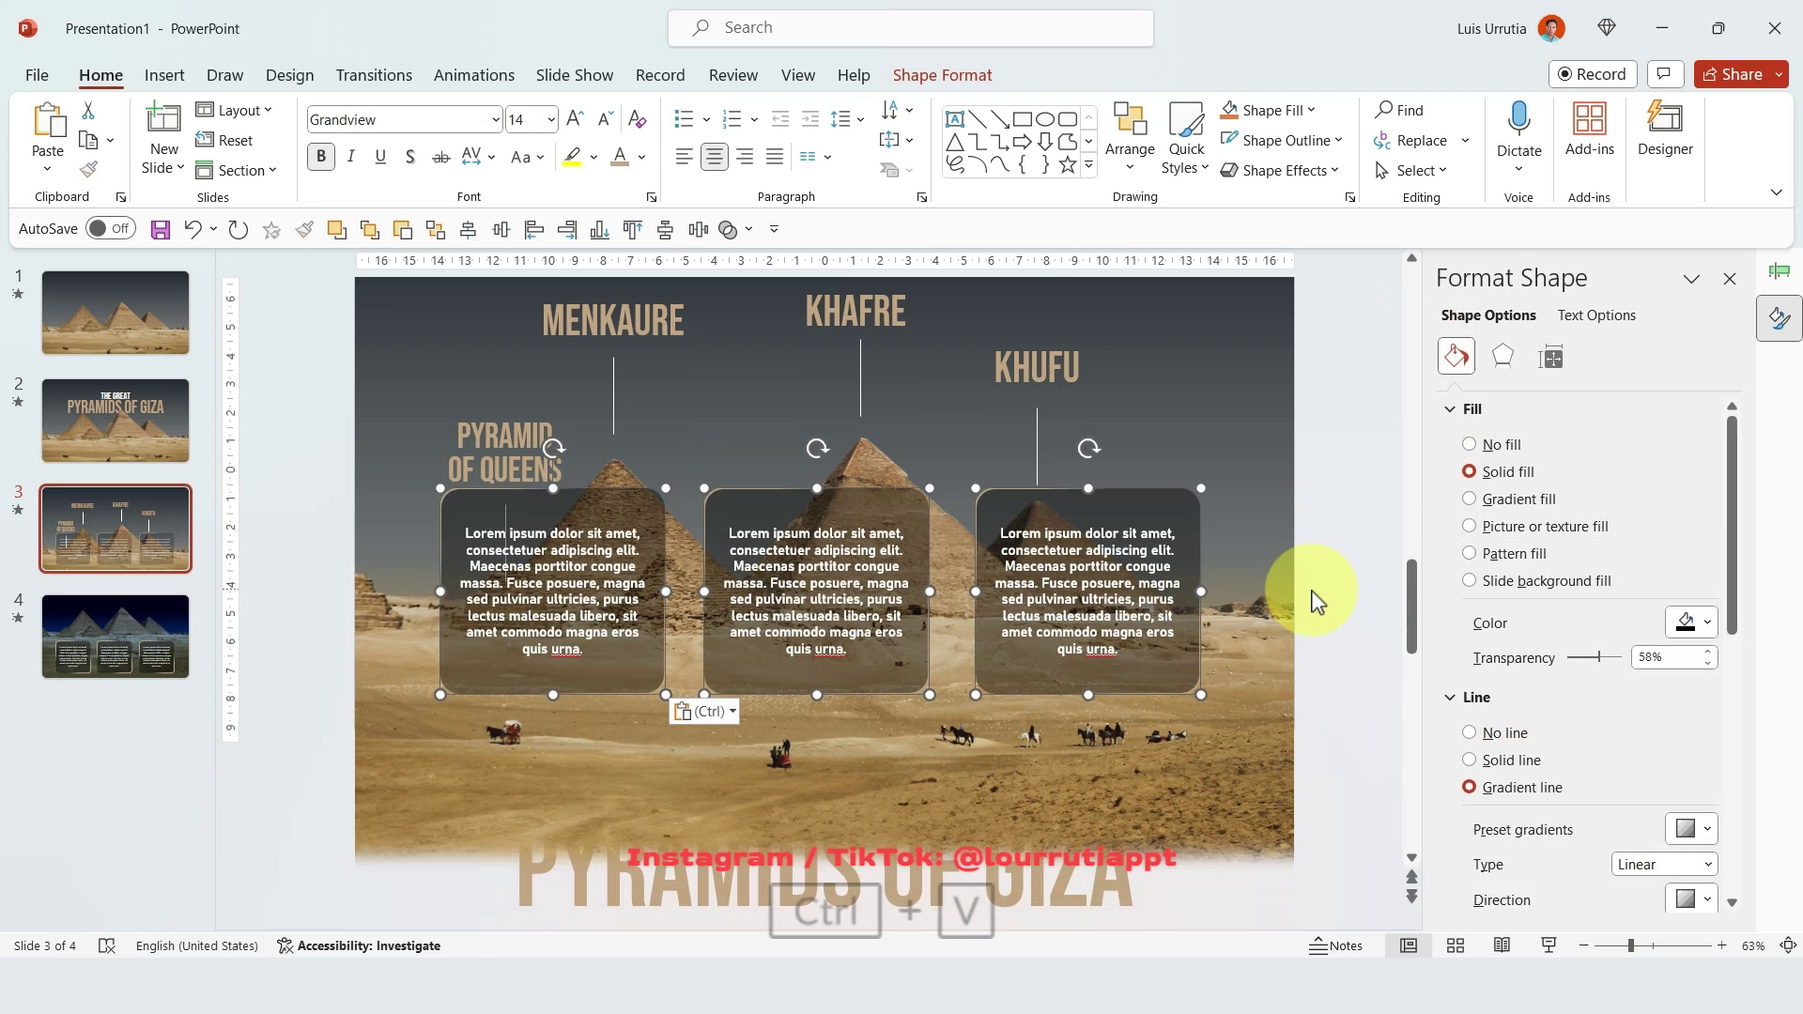
{"action": "left_click_drag", "start_coordinate": [1084, 516], "coordinate": [1077, 868]}
Apply the Morph transition to slide 4.
{"action": "left_click", "coordinate": [115, 627]}
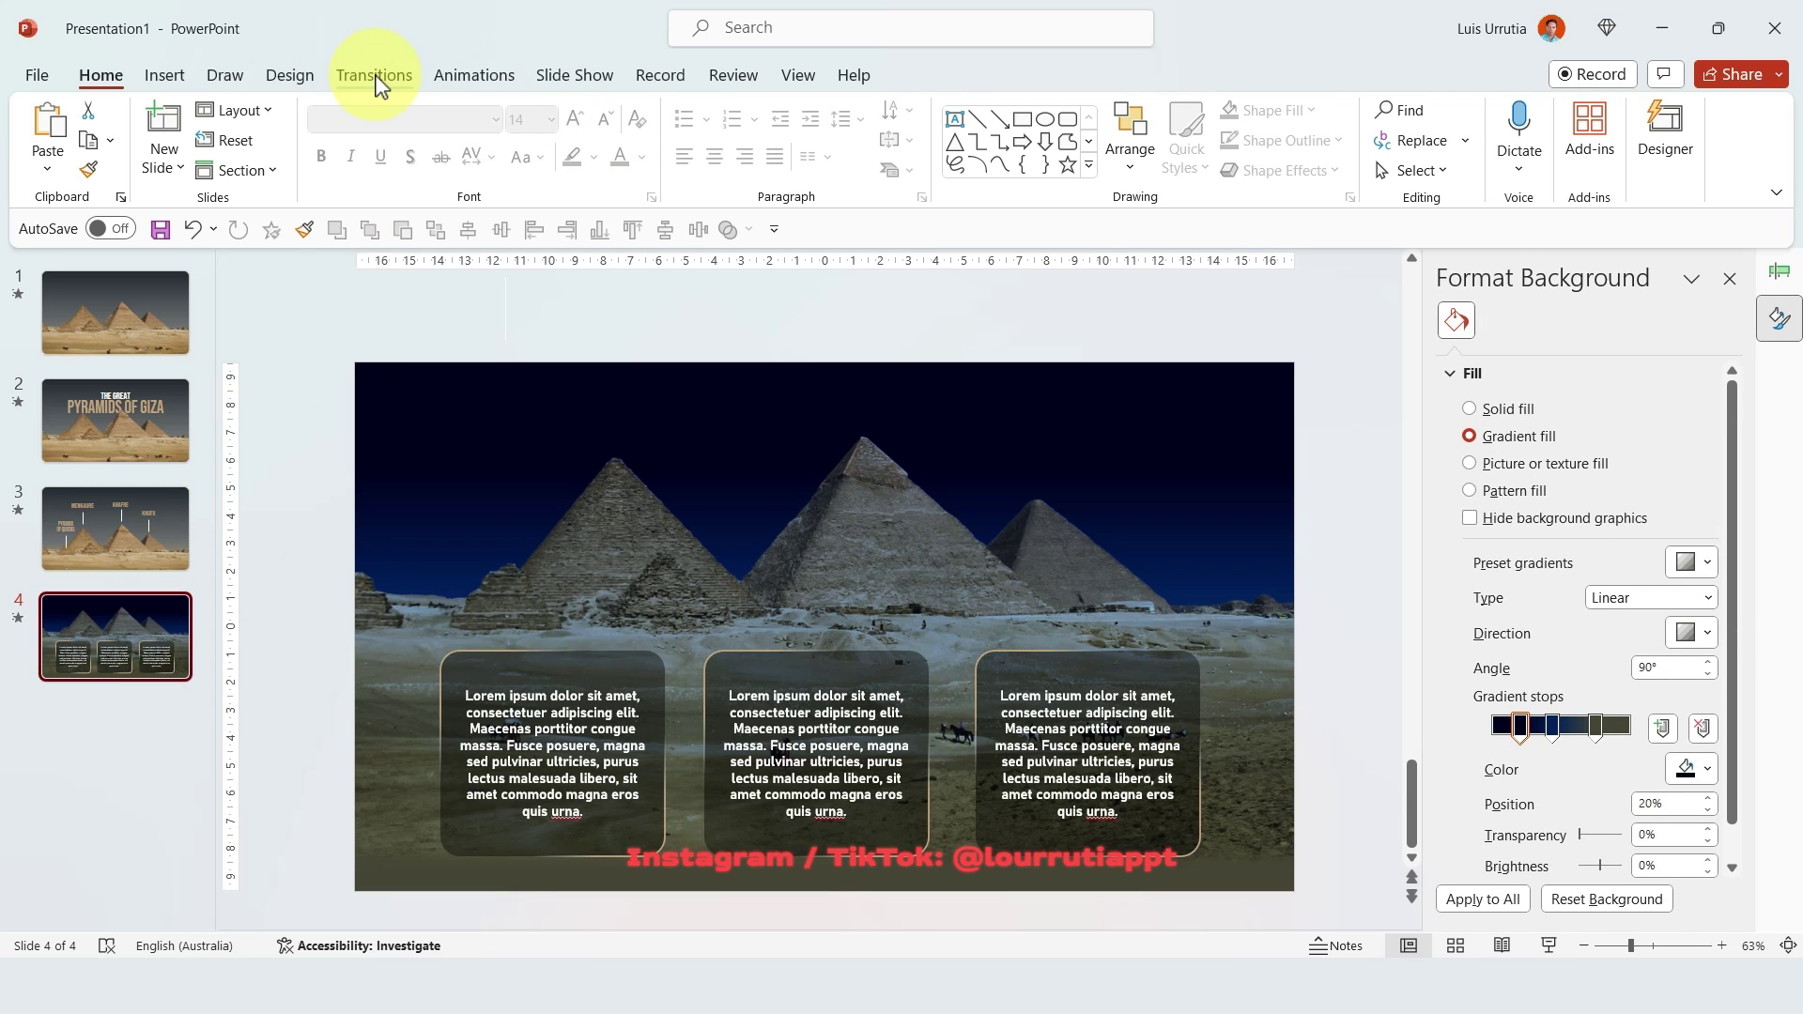
{"action": "left_click", "coordinate": [374, 75]}
{"action": "left_click", "coordinate": [244, 136]}
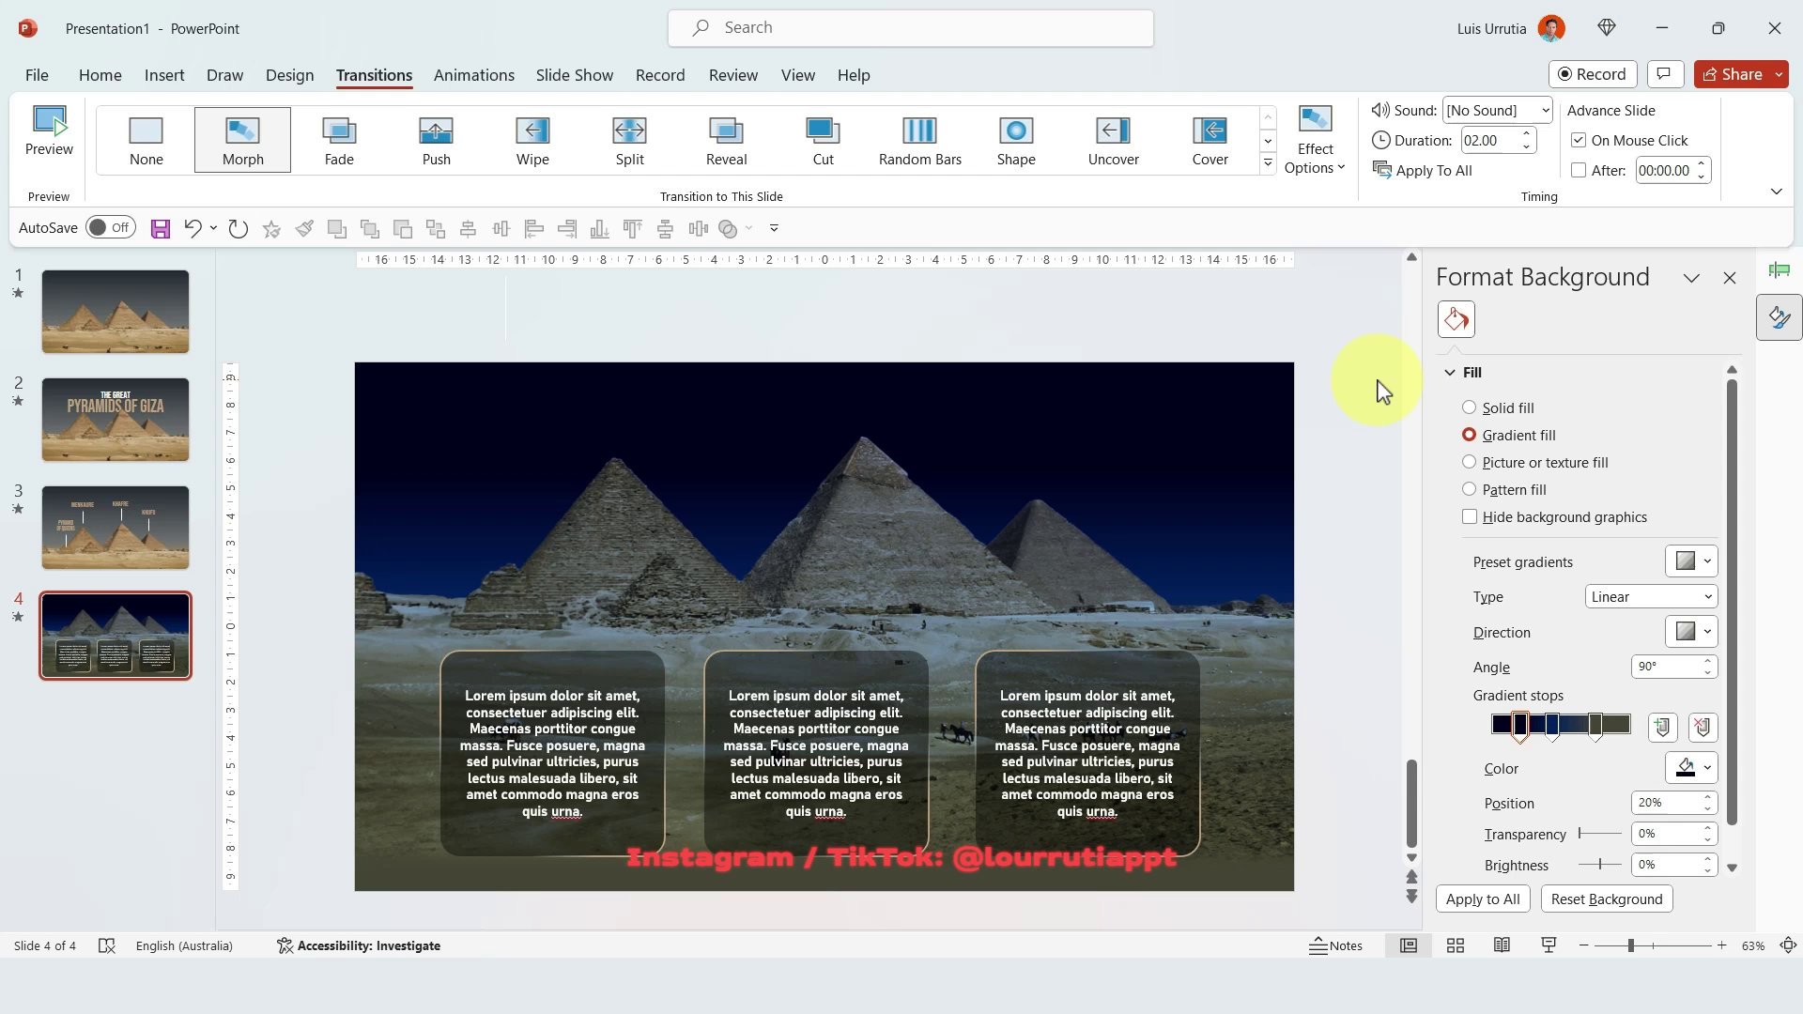
Duplicate slide 4 as slide 5 and move its three text boxes and pyramids photo below the slide.
{"action": "key", "text": "ctrl+d"}
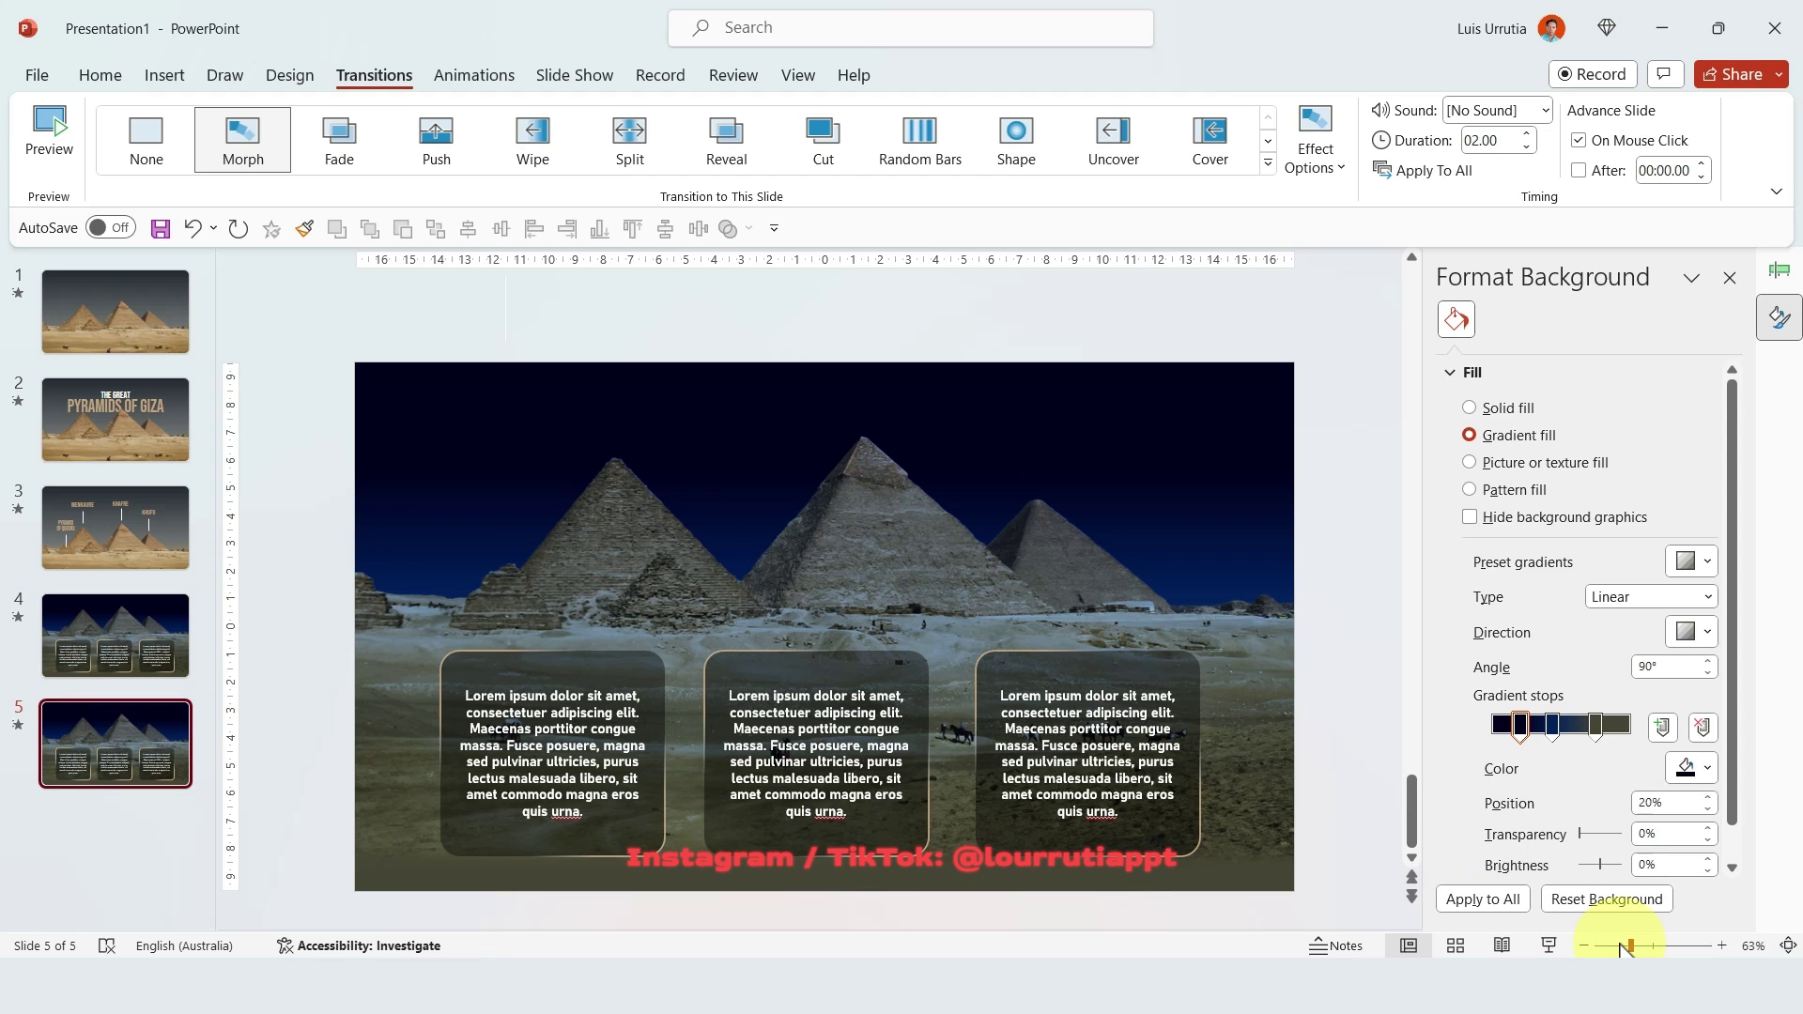
{"action": "left_click_drag", "start_coordinate": [1630, 946], "coordinate": [1610, 947]}
{"action": "left_click_drag", "start_coordinate": [1286, 683], "coordinate": [531, 913]}
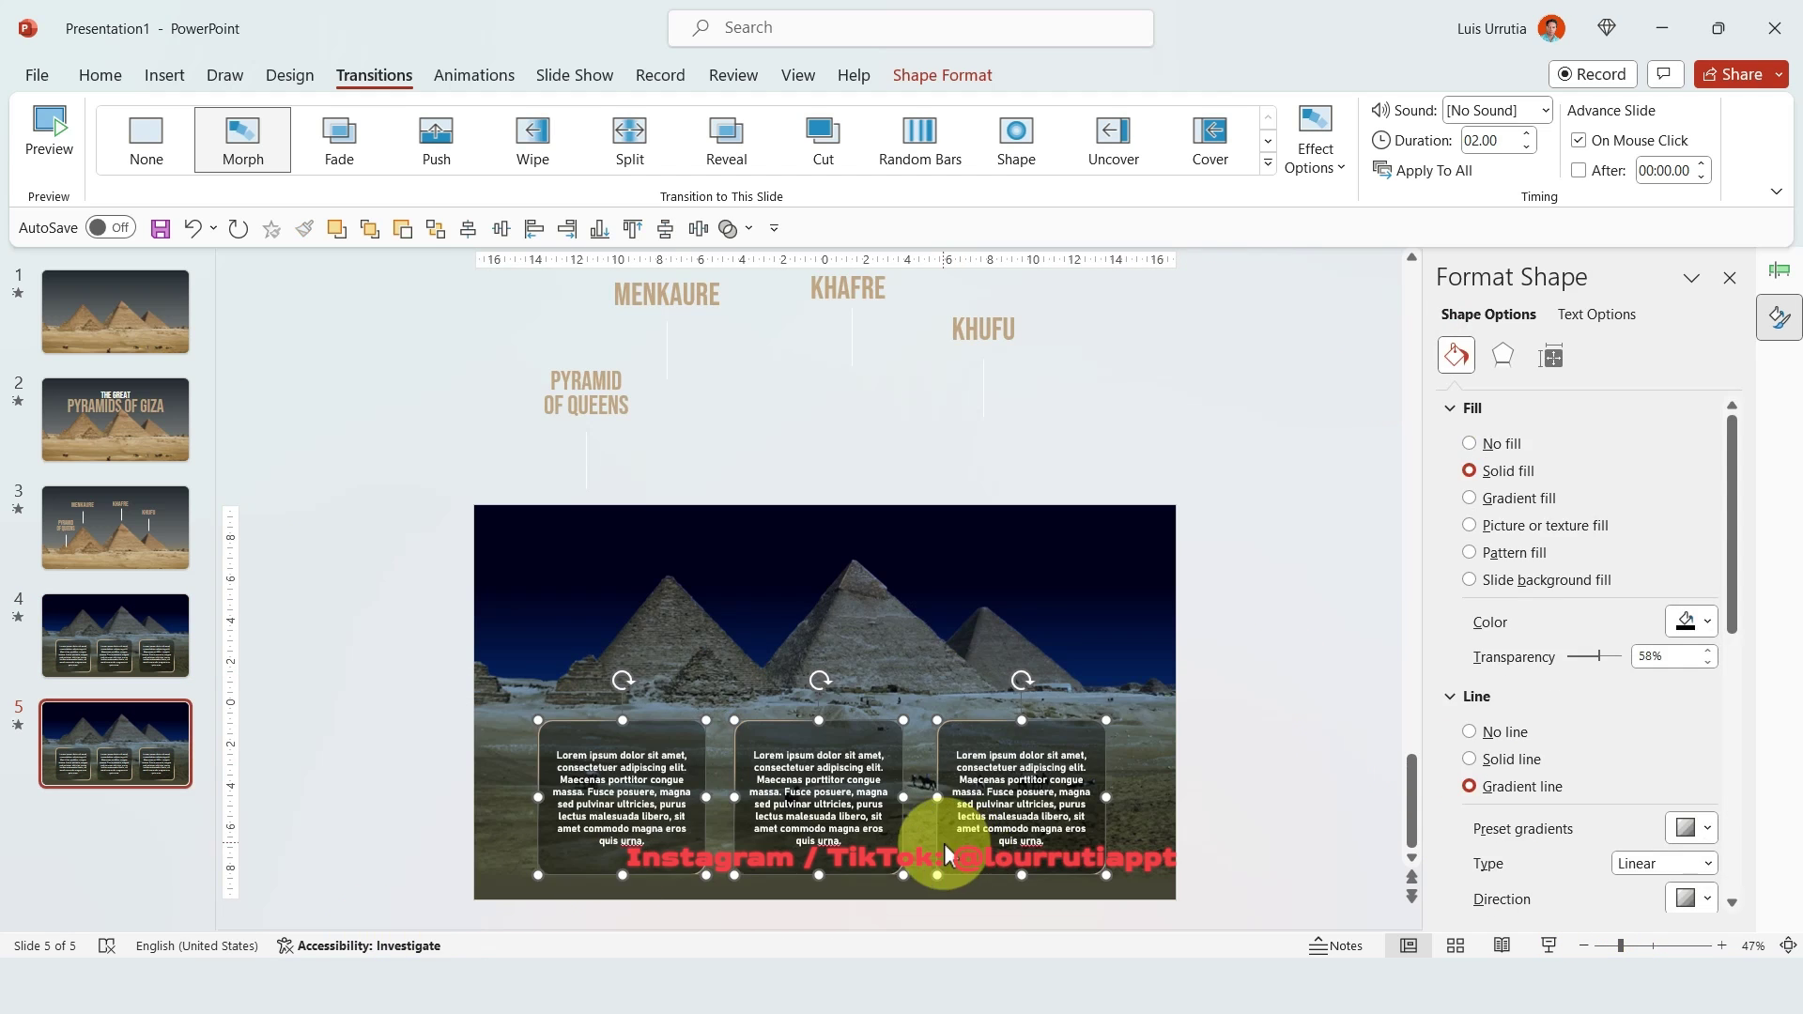
{"action": "left_click_drag", "start_coordinate": [1080, 730], "coordinate": [1083, 911]}
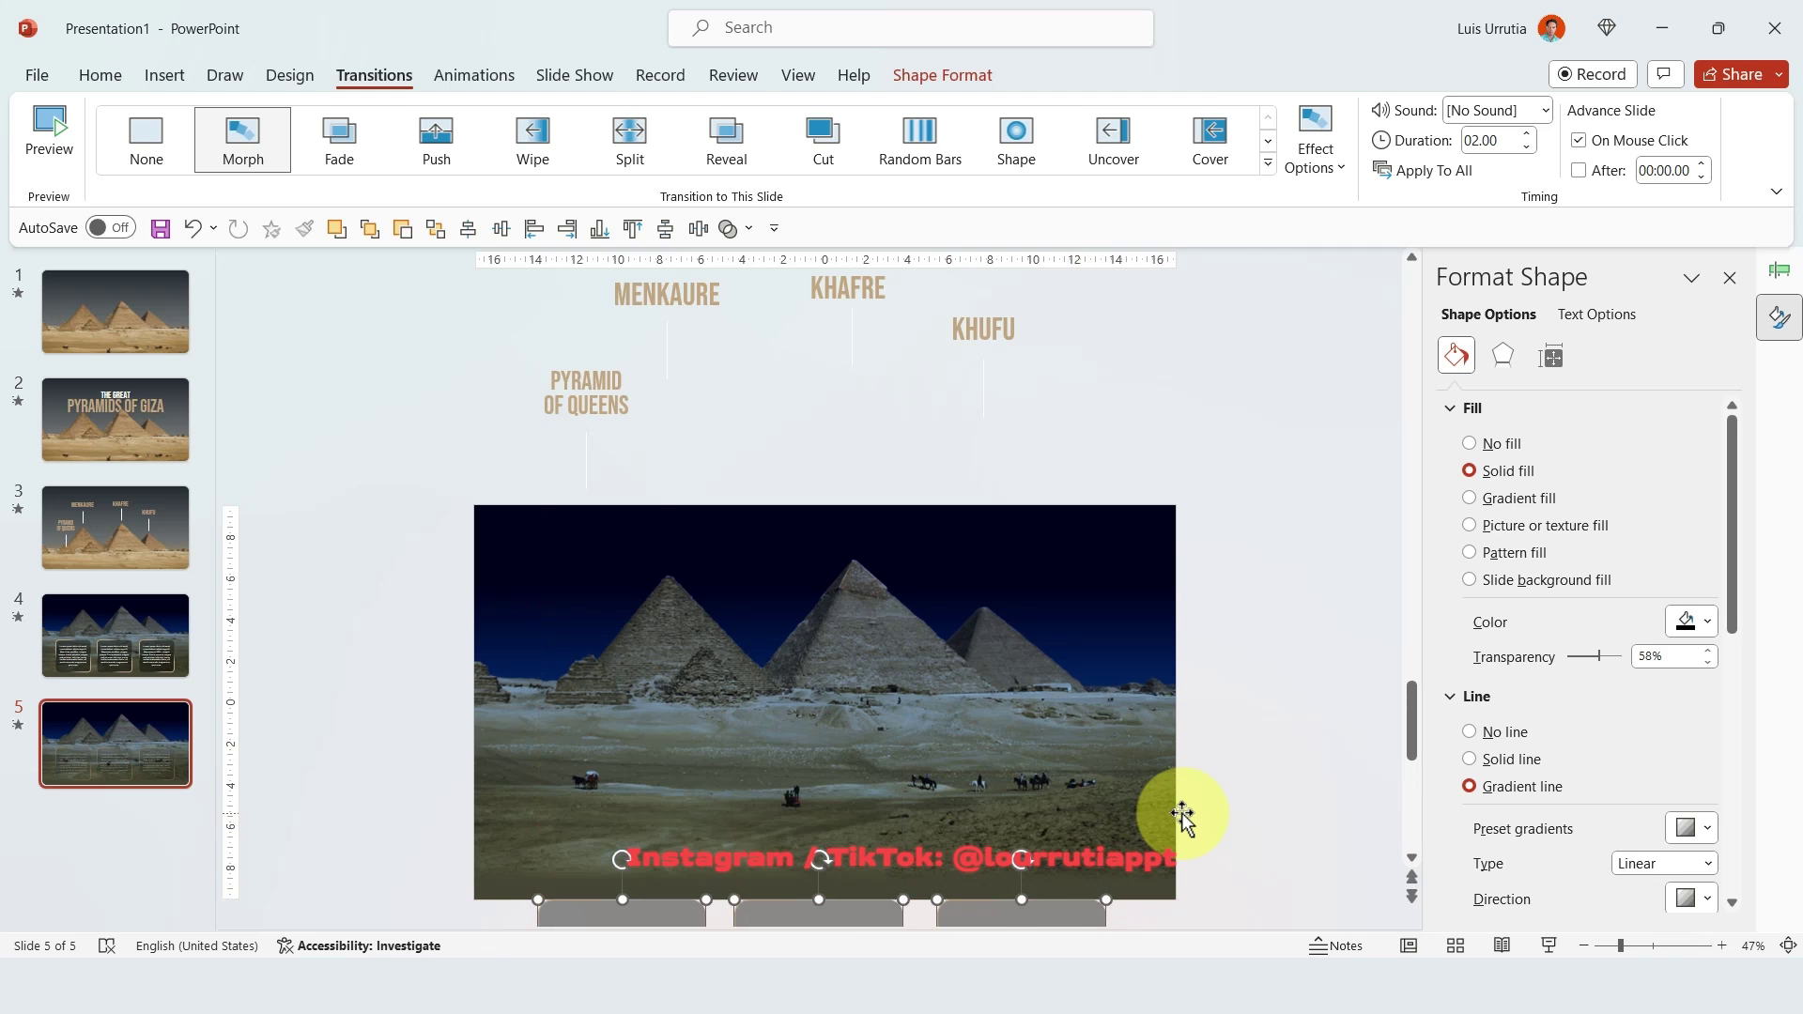
{"action": "scroll", "coordinate": [1167, 817], "scroll_direction": "down", "scroll_amount": 3}
{"action": "left_click_drag", "start_coordinate": [1067, 752], "coordinate": [1065, 817]}
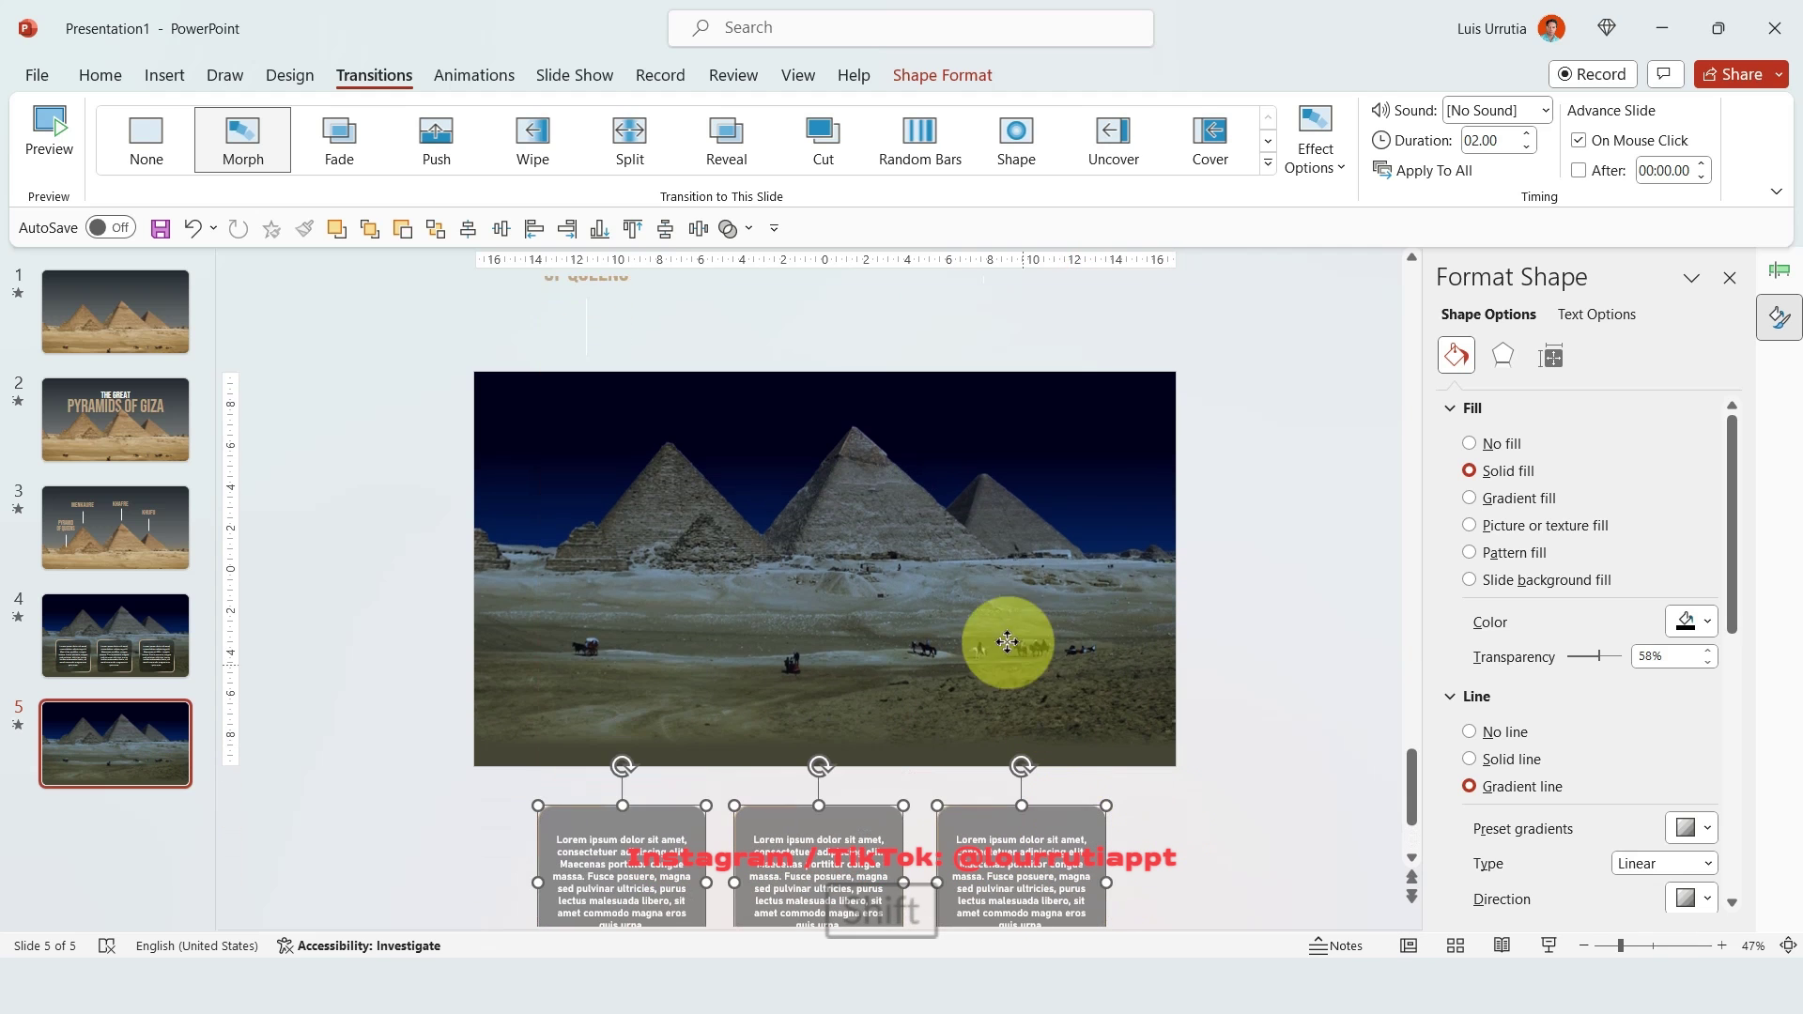
{"action": "left_click", "coordinate": [954, 555]}
{"action": "left_click_drag", "start_coordinate": [837, 463], "coordinate": [845, 771]}
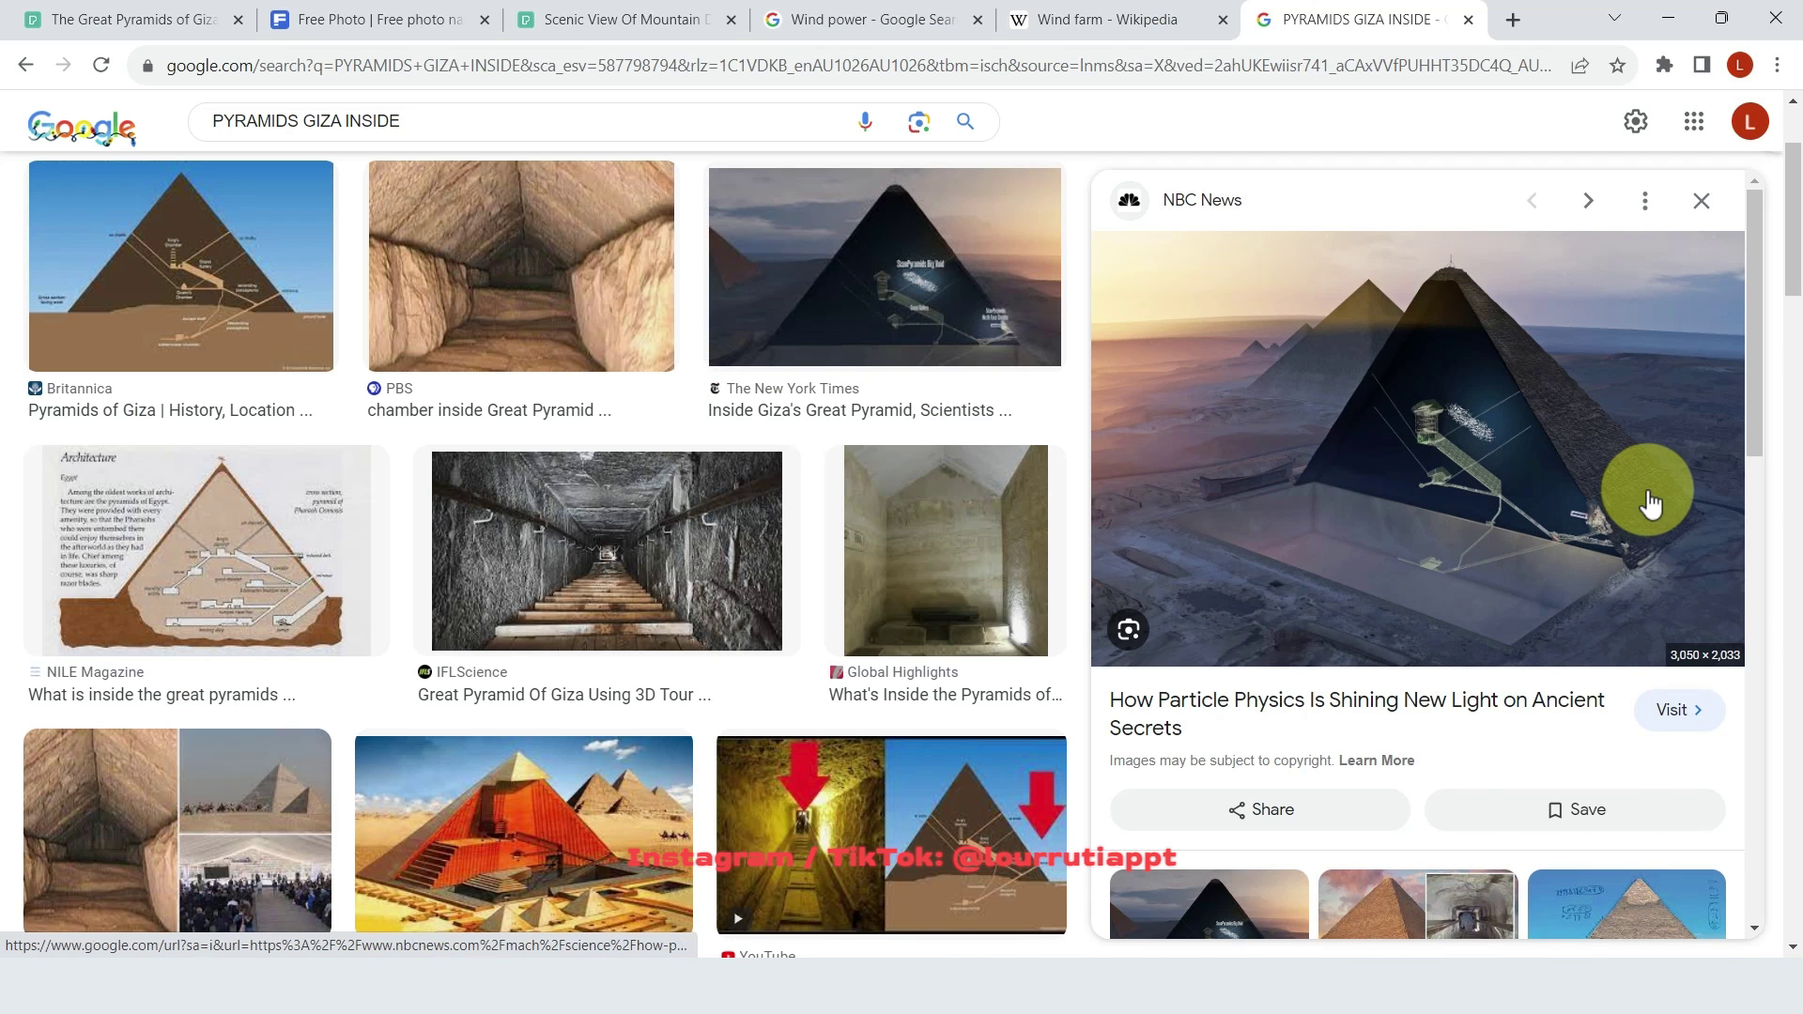
Copy the pyramid cross-section image from Chrome and minimize the browser.
{"action": "right_click", "coordinate": [1650, 498]}
{"action": "left_click", "coordinate": [1500, 779]}
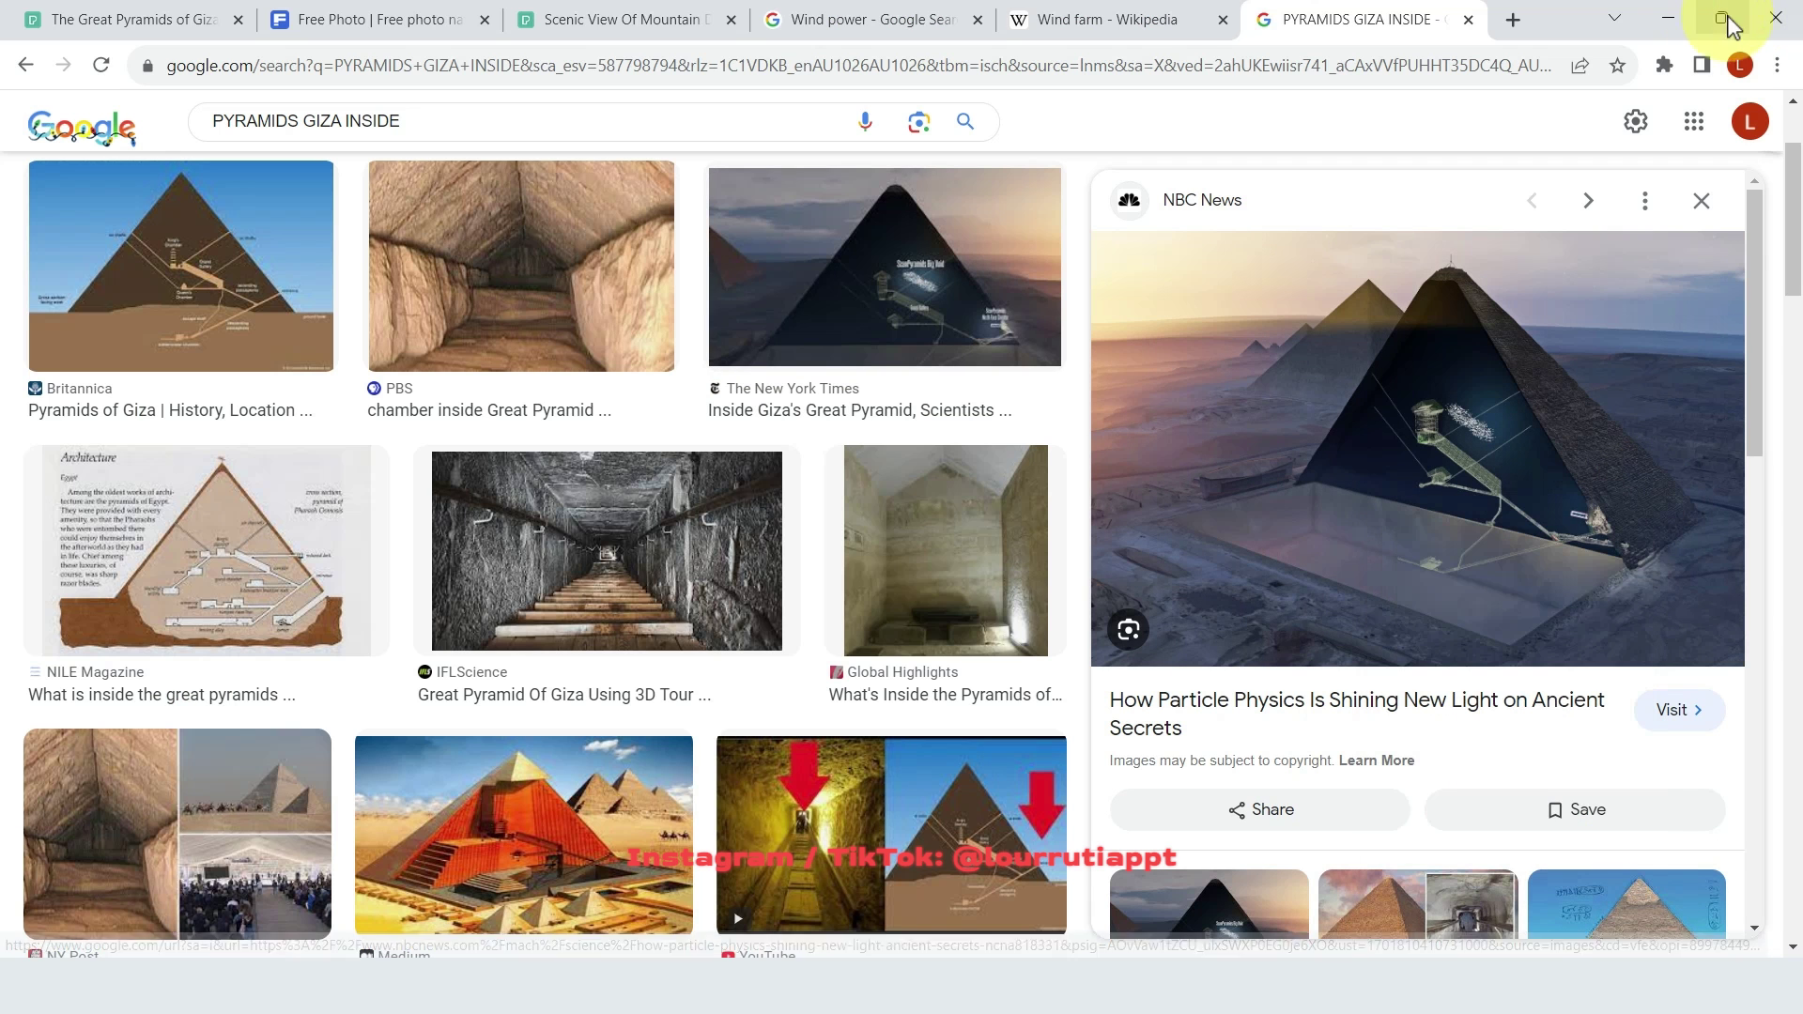
{"action": "left_click", "coordinate": [1670, 21]}
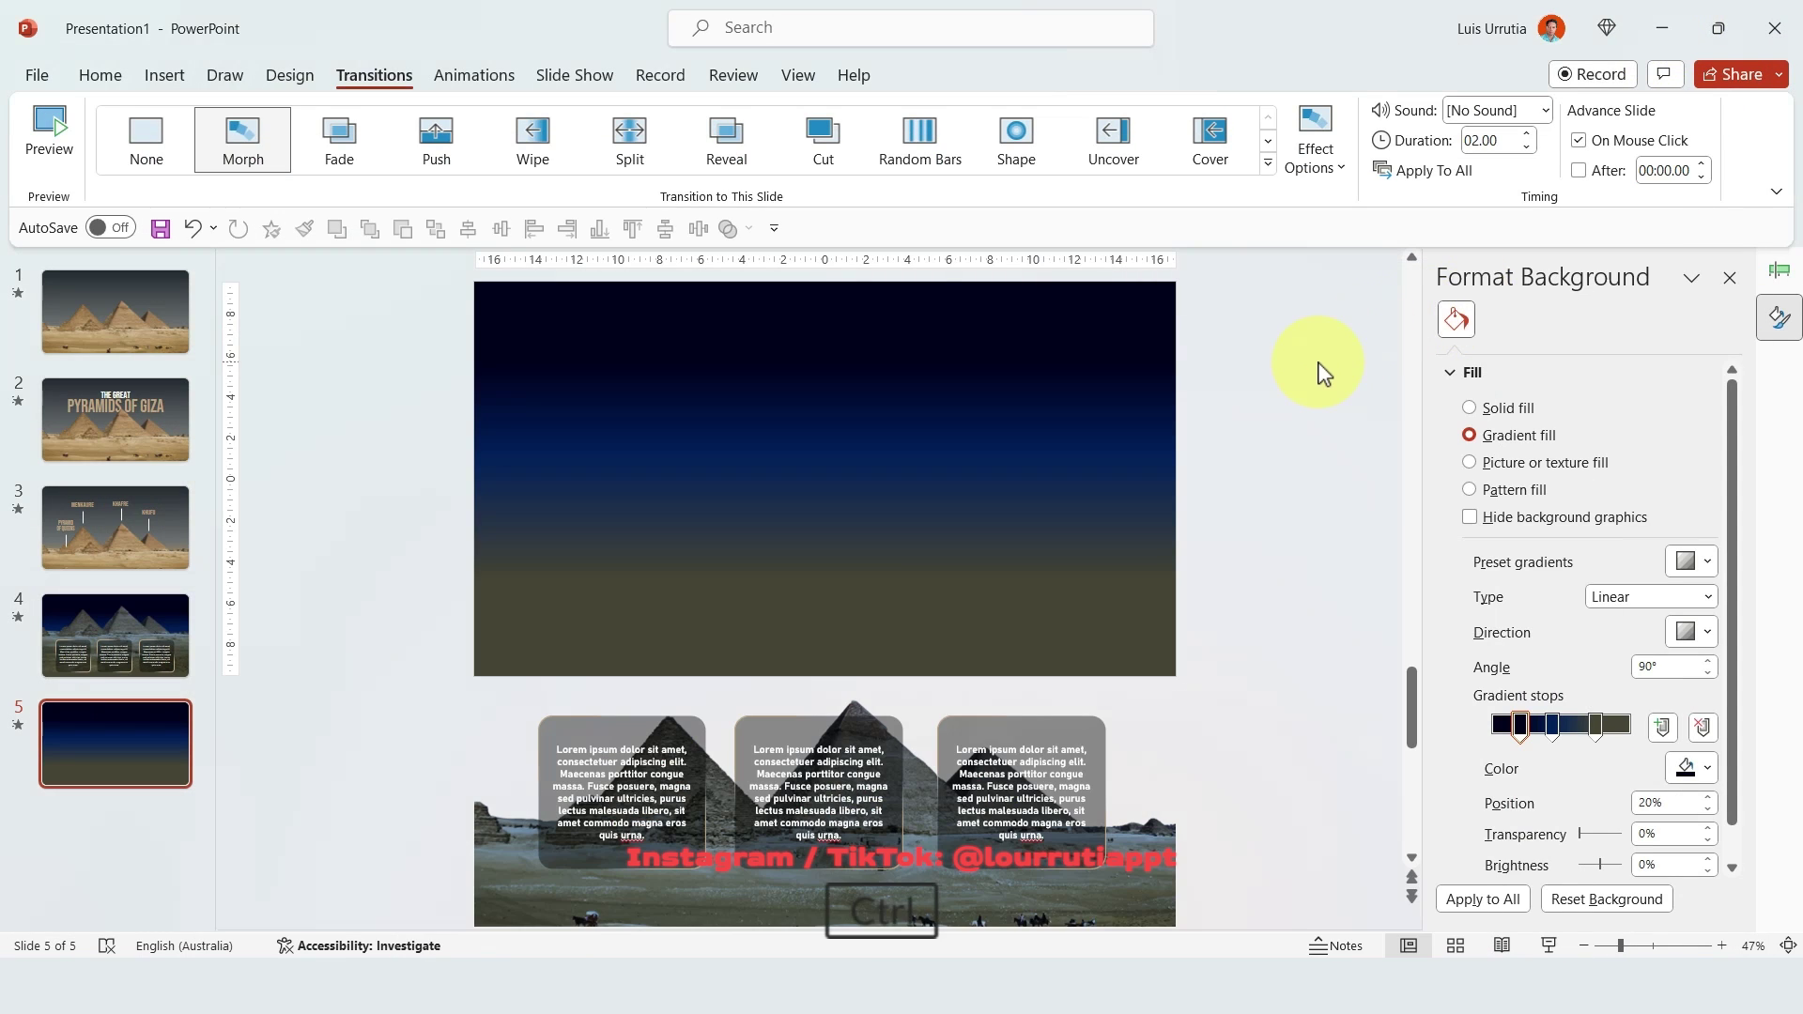
Paste the cross-section image onto slide 5 and crop it with Fill to cover the whole slide.
{"action": "key", "text": "ctrl+v"}
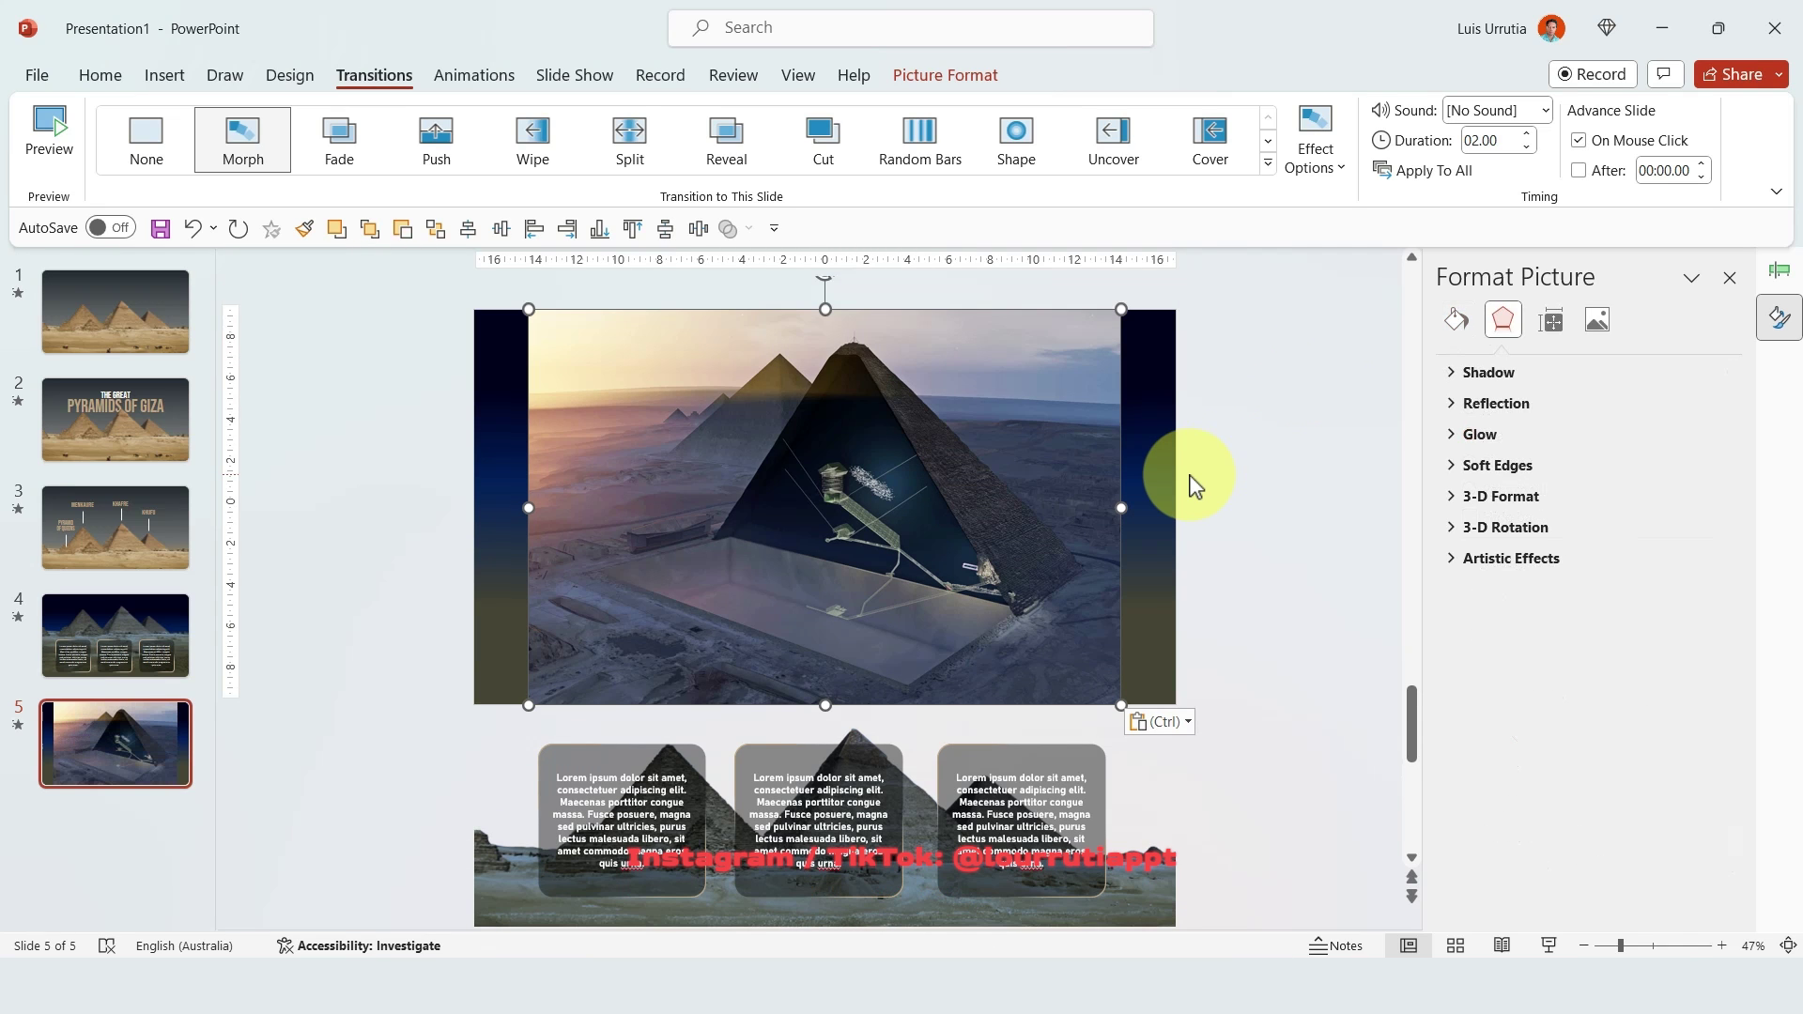
{"action": "left_click", "coordinate": [939, 75]}
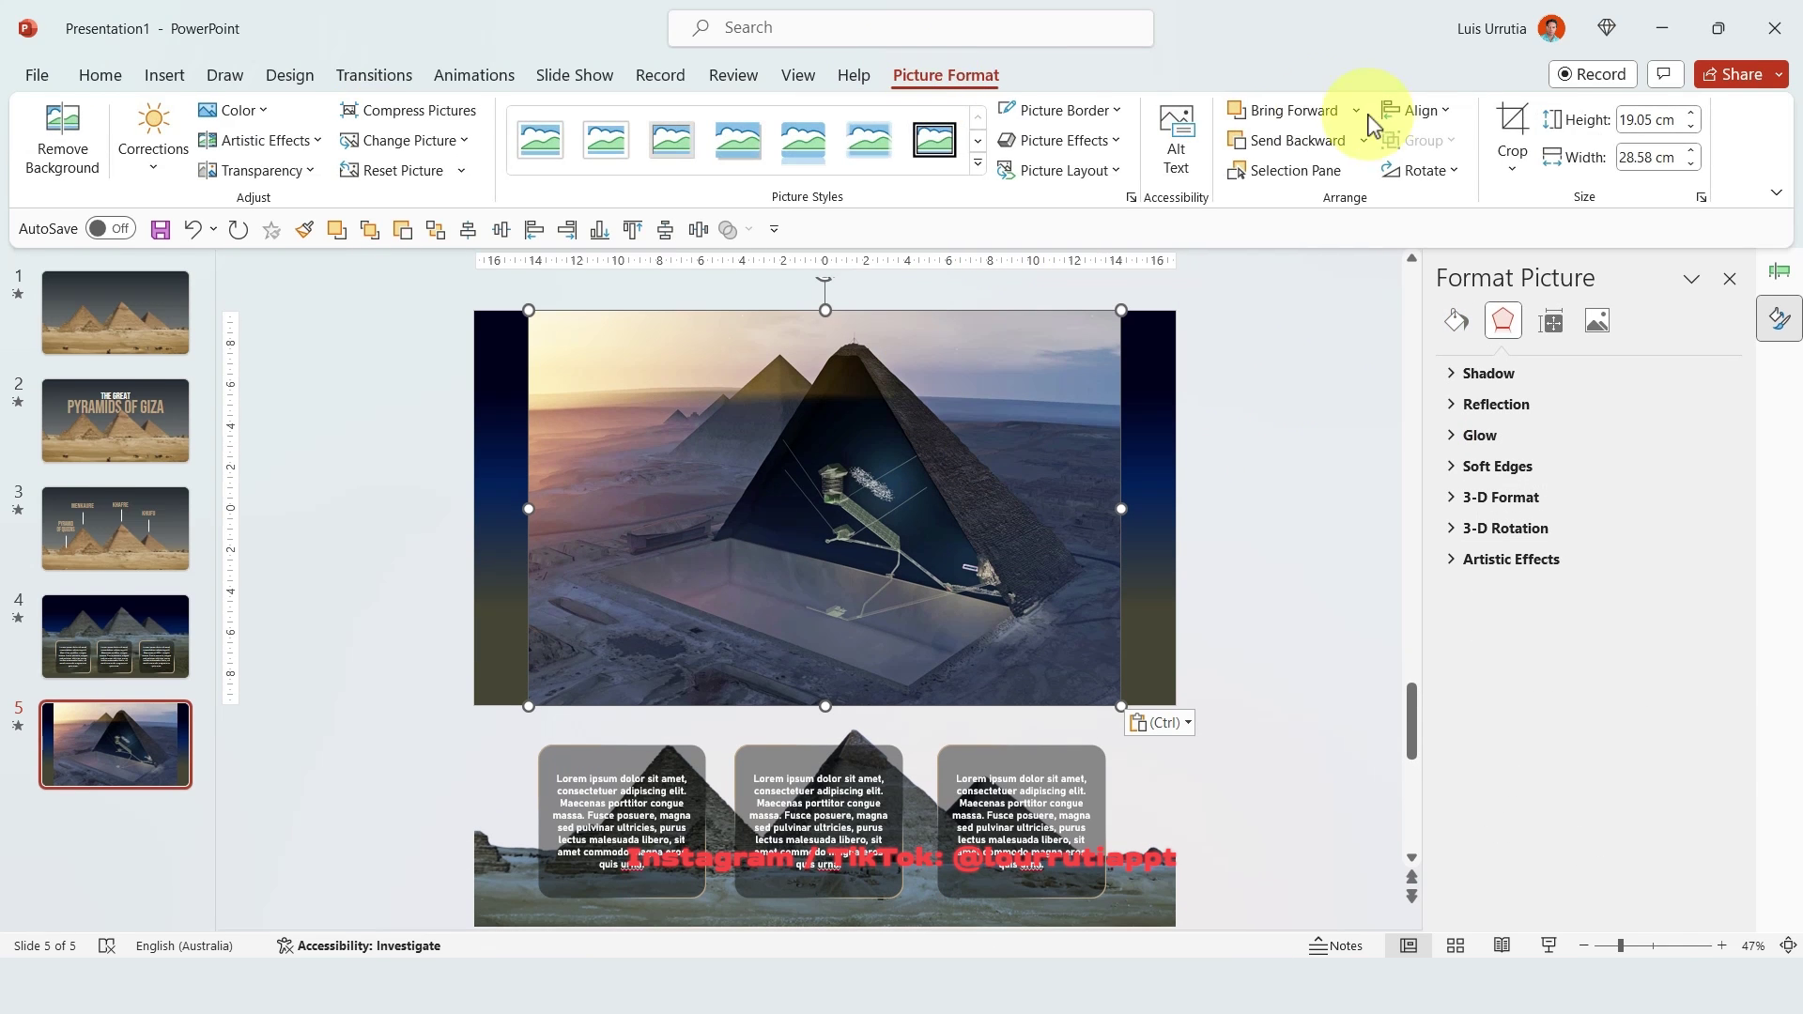
{"action": "left_click", "coordinate": [1509, 127]}
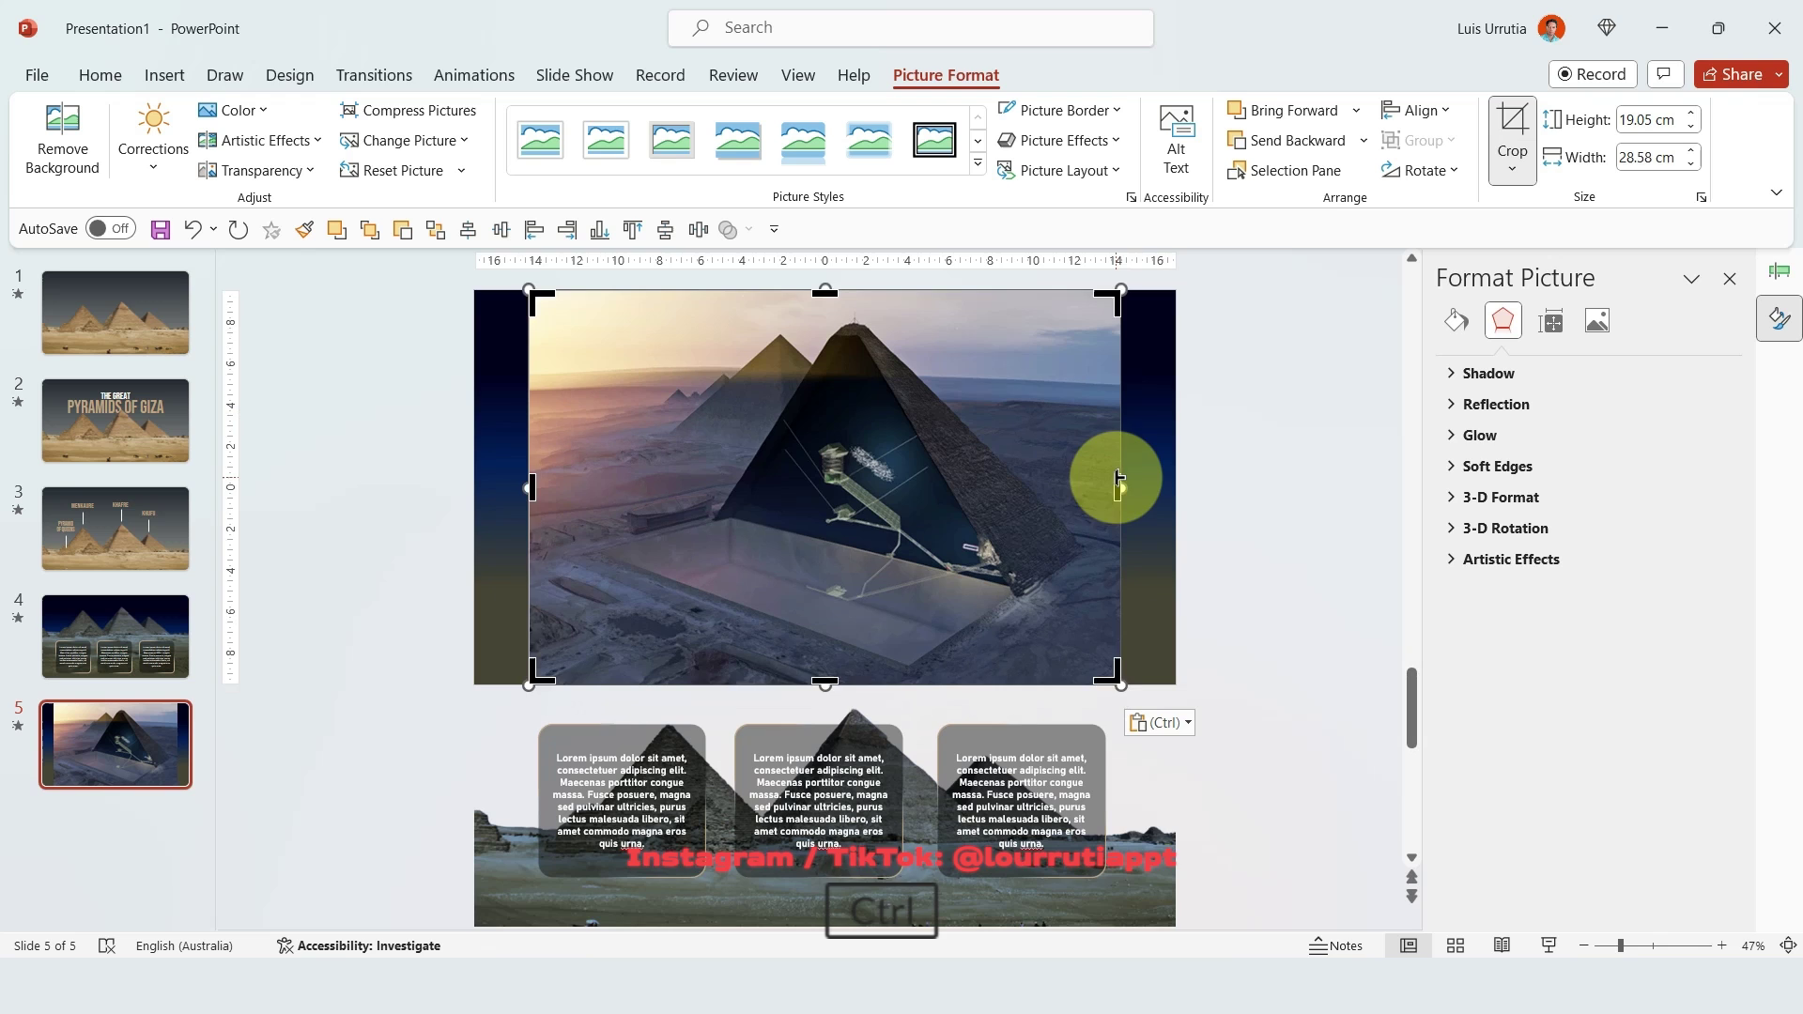
{"action": "left_click_drag", "start_coordinate": [1119, 476], "coordinate": [1177, 463]}
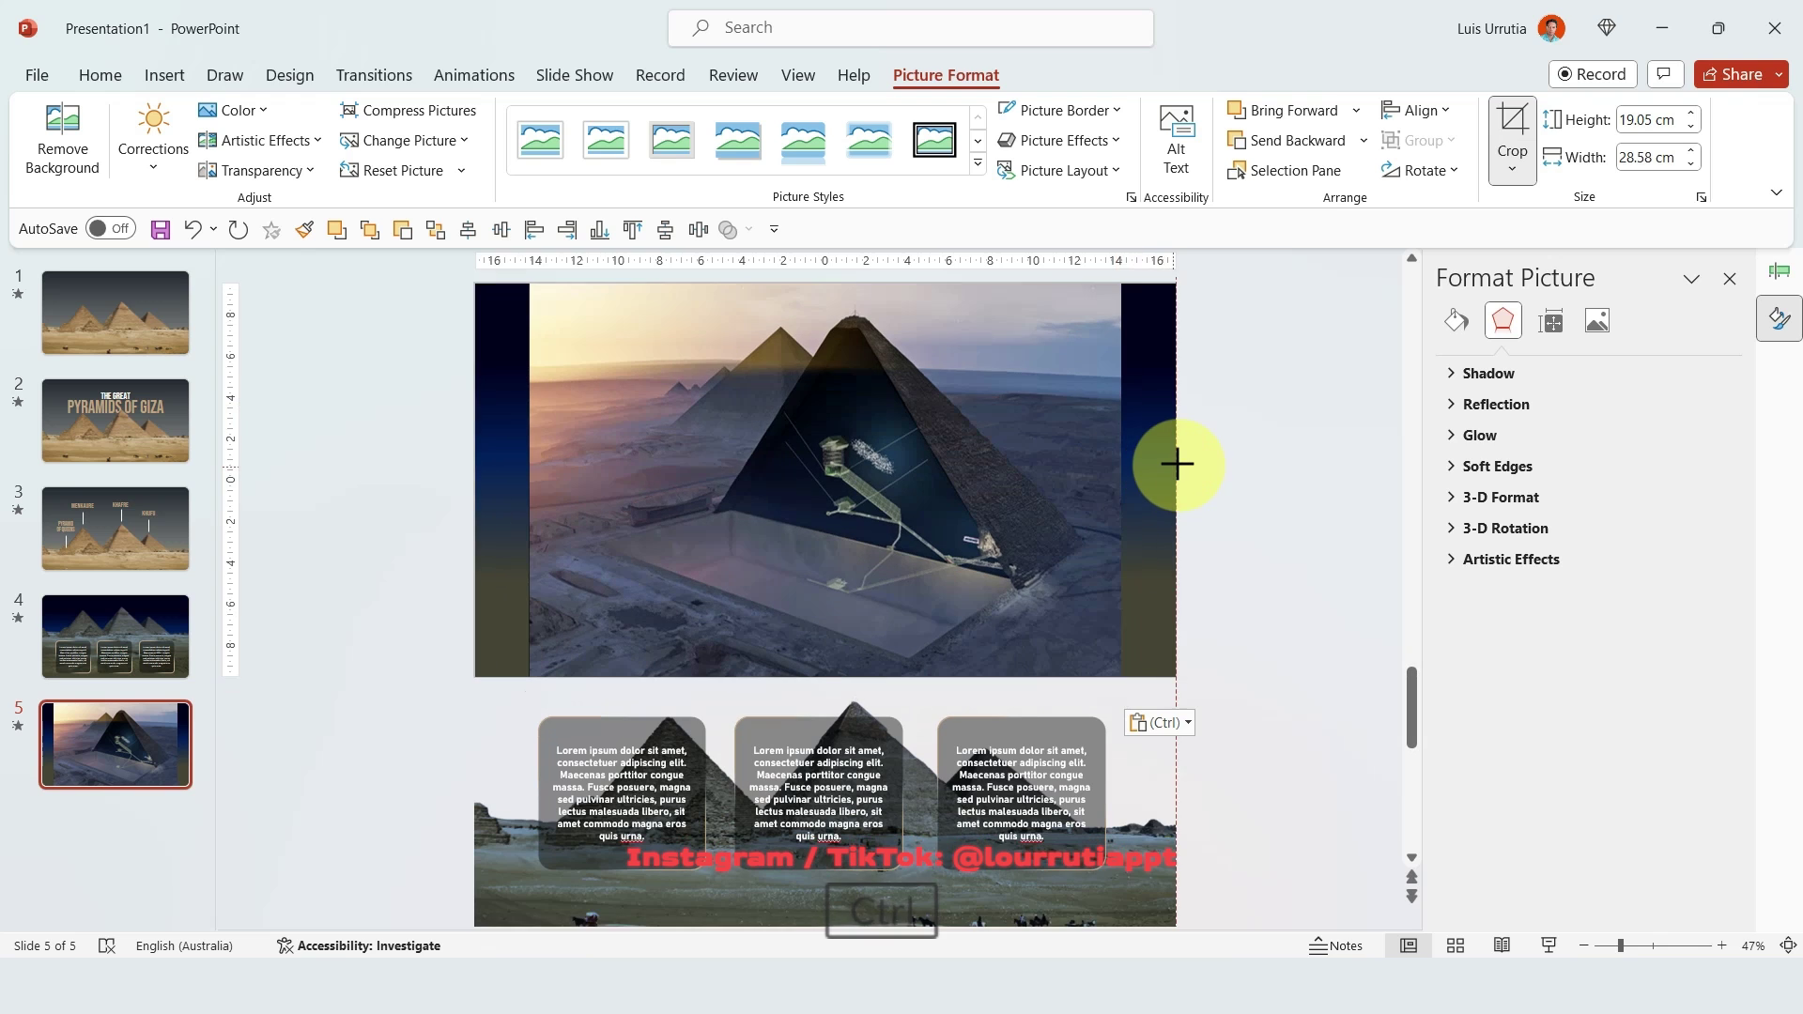
{"action": "left_click", "coordinate": [1512, 169]}
{"action": "left_click", "coordinate": [1543, 310]}
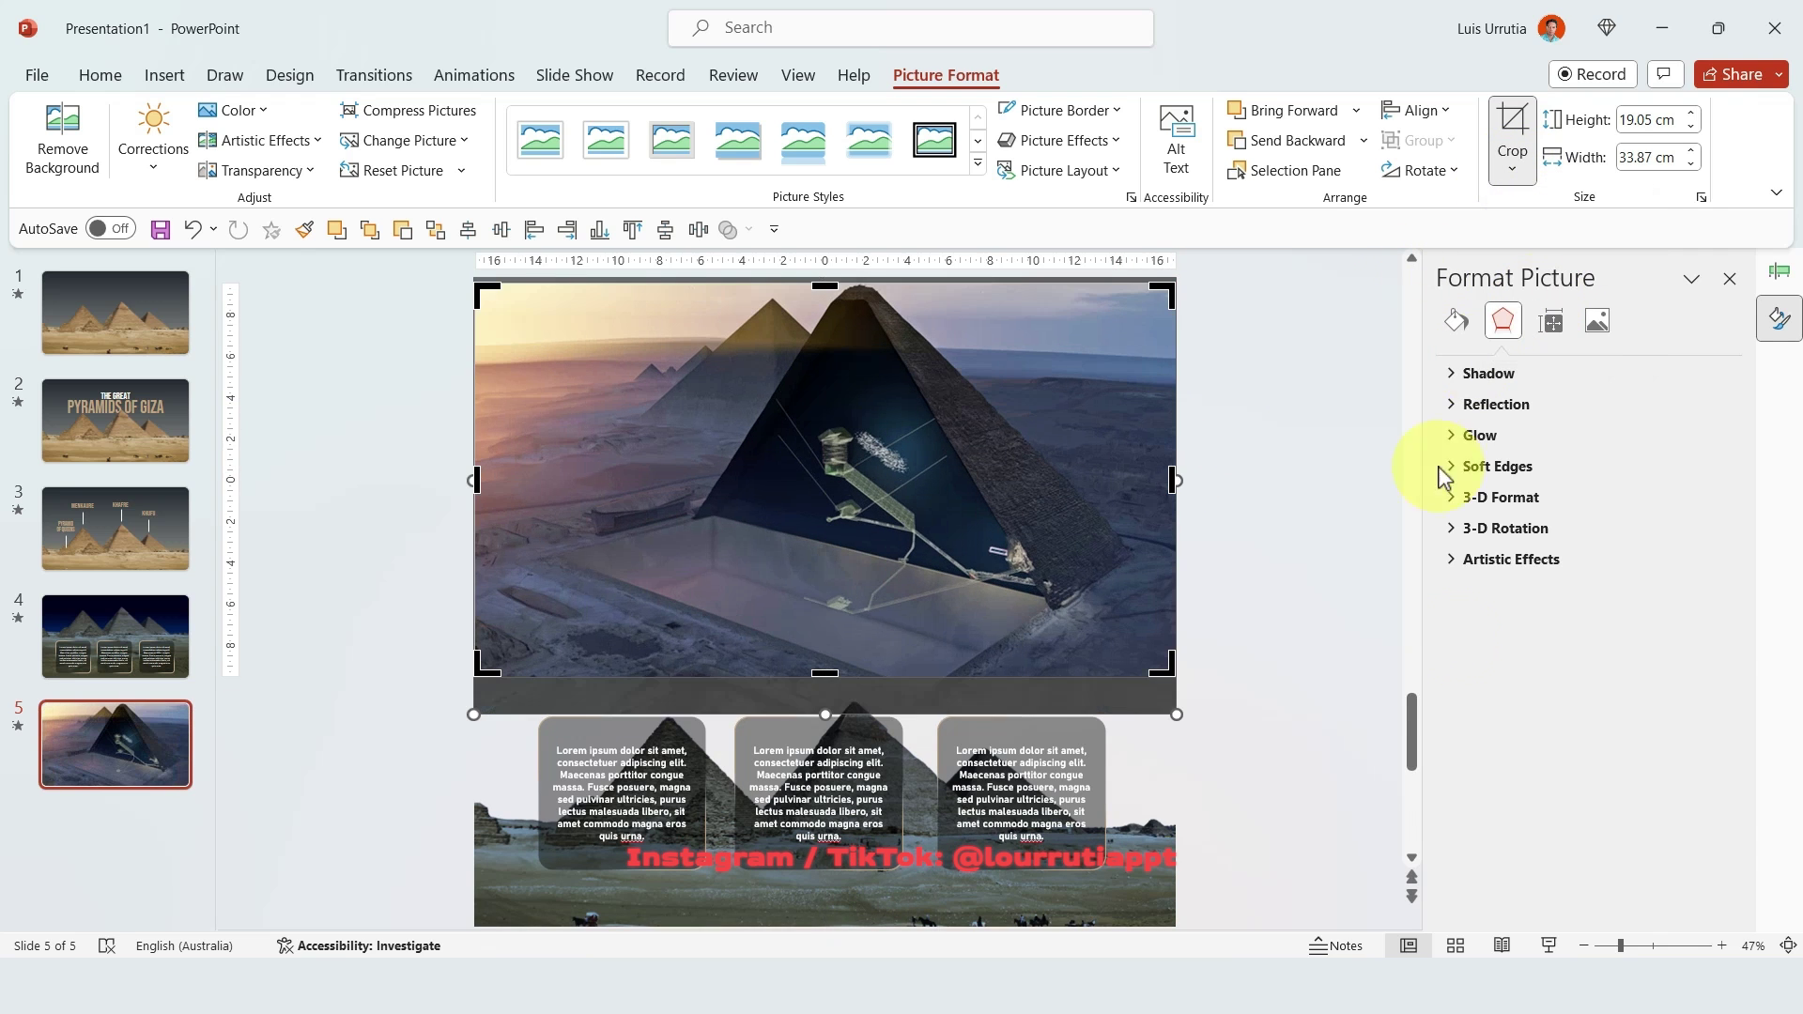
{"action": "left_click_drag", "start_coordinate": [1622, 943], "coordinate": [1629, 946]}
{"action": "left_click", "coordinate": [1320, 394]}
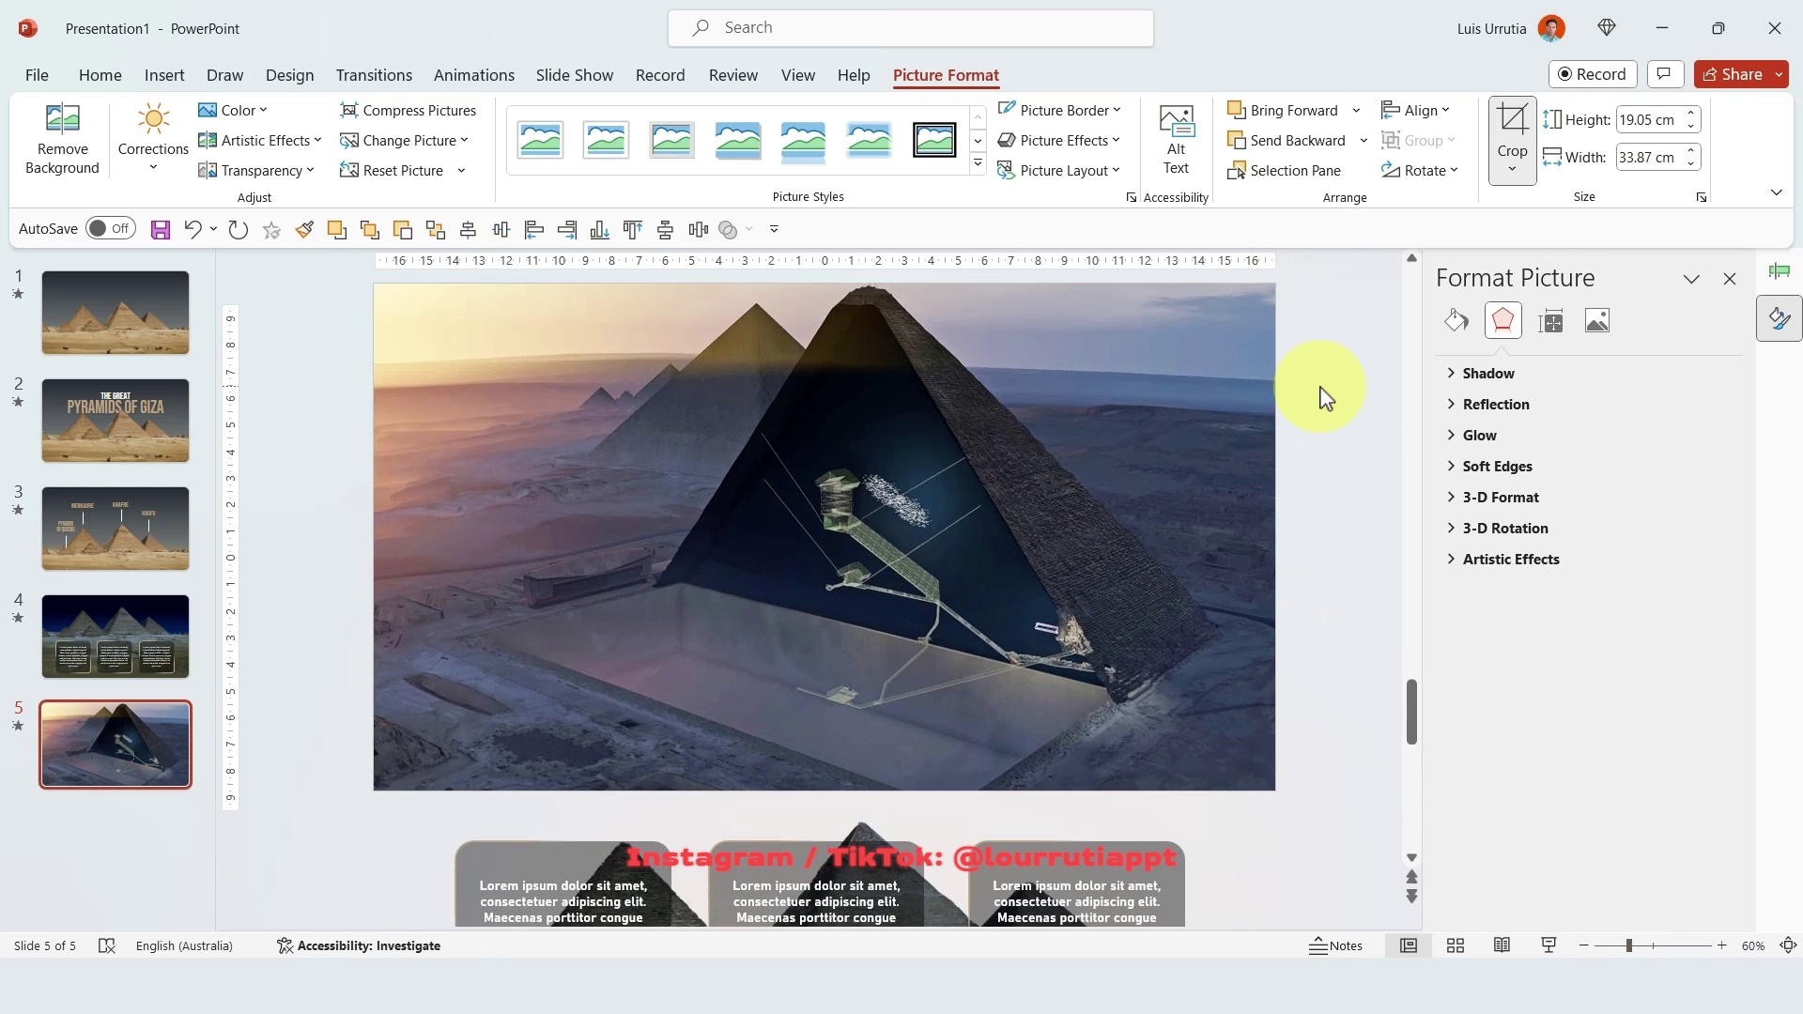
Send the cross-section picture to the back of slide 5, then go to slide 4.
{"action": "left_click", "coordinate": [1091, 447]}
{"action": "right_click", "coordinate": [1056, 399]}
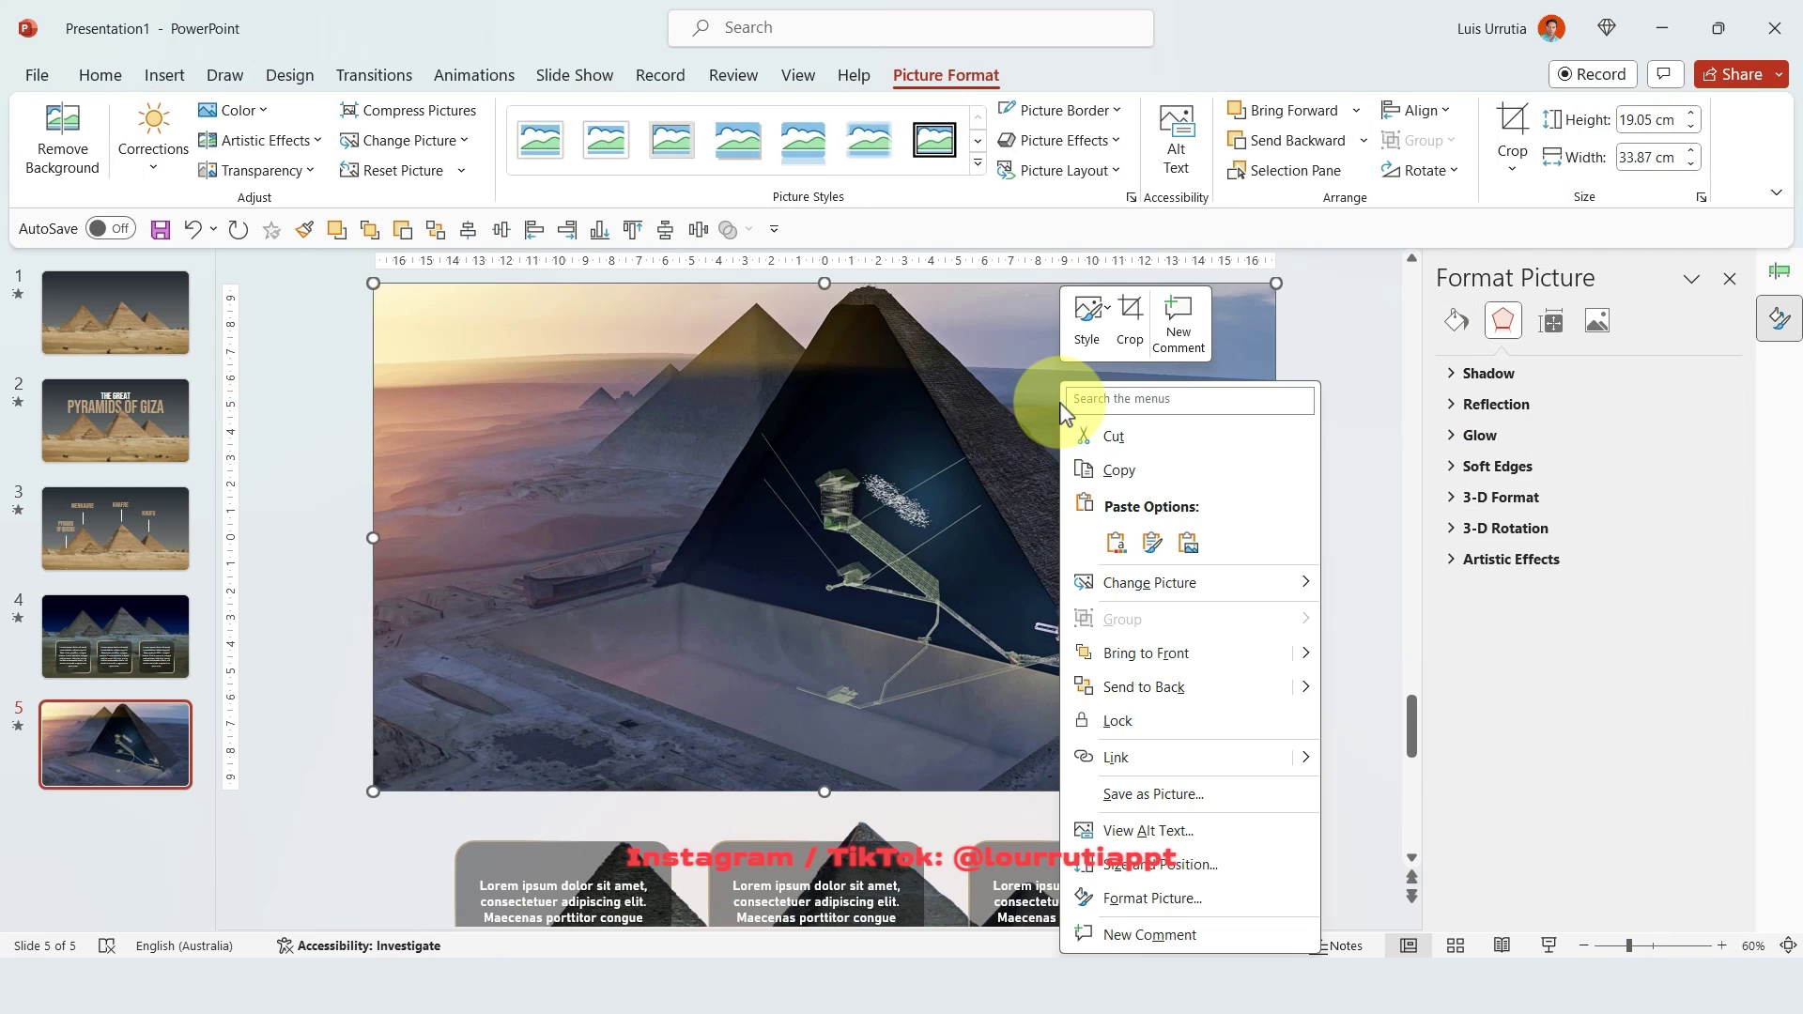
{"action": "left_click", "coordinate": [1106, 685]}
{"action": "left_click", "coordinate": [1308, 427]}
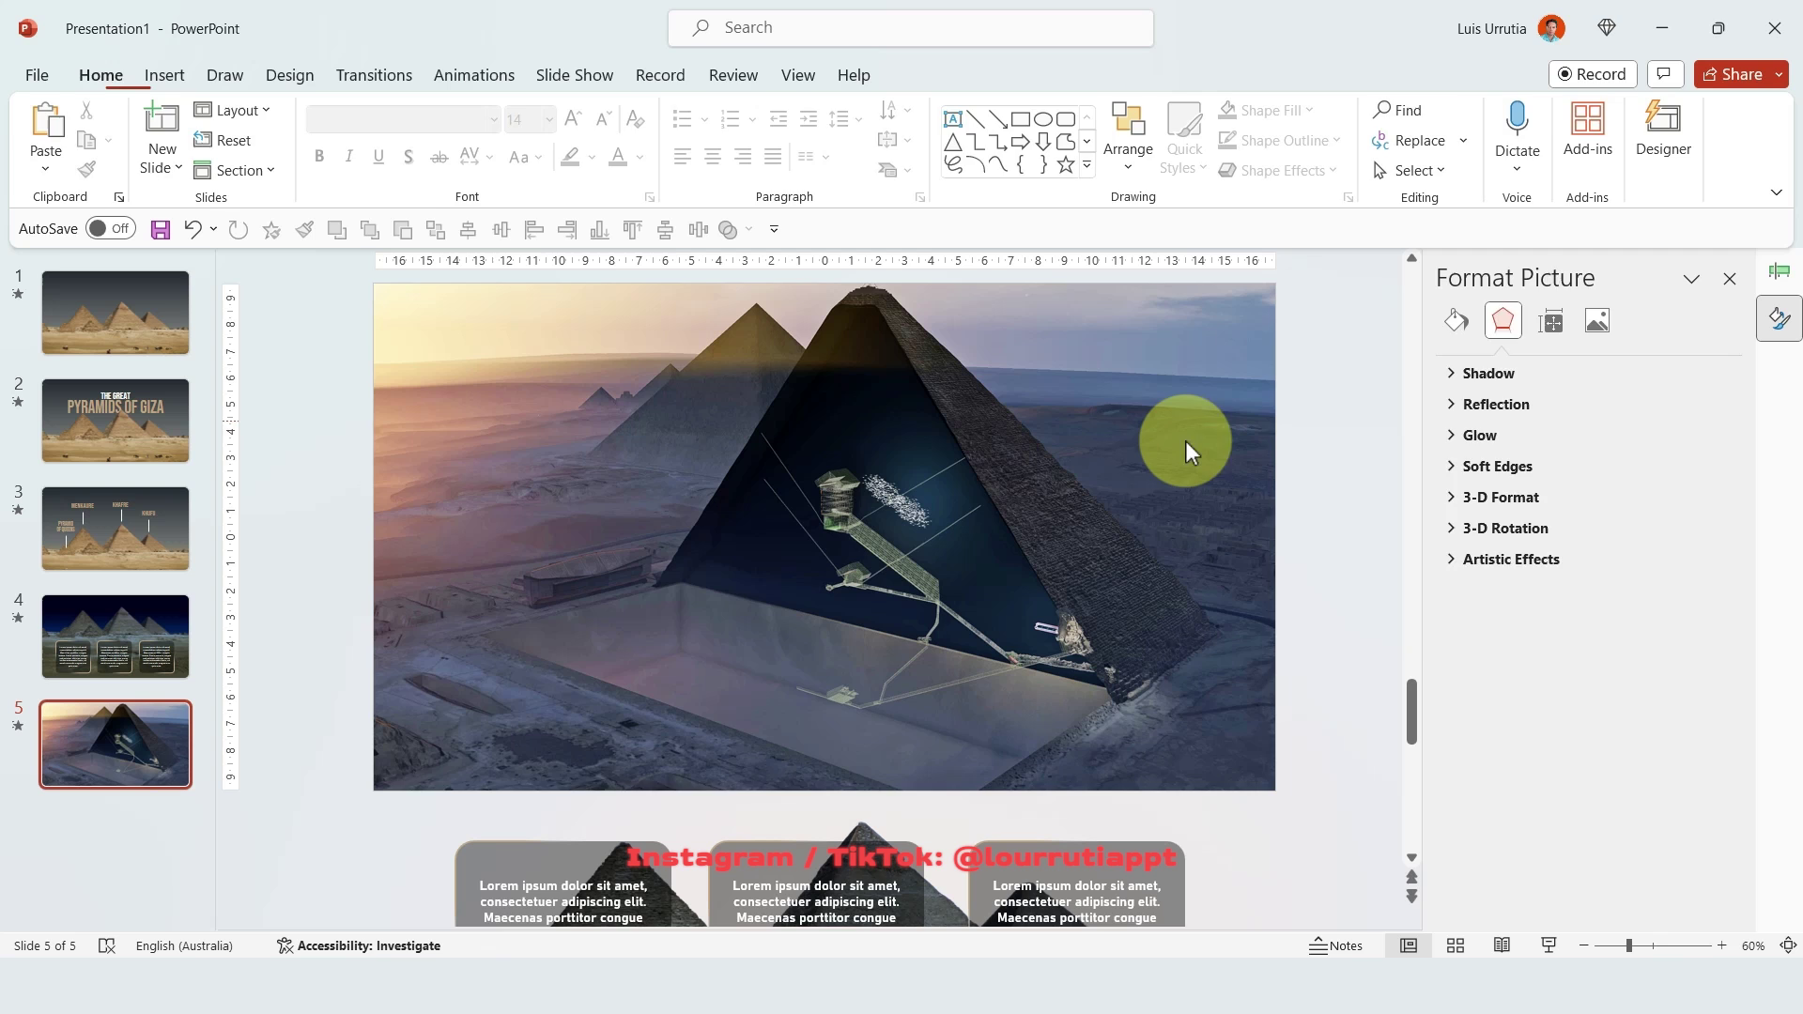
{"action": "left_click", "coordinate": [1144, 439]}
{"action": "left_click", "coordinate": [815, 538]}
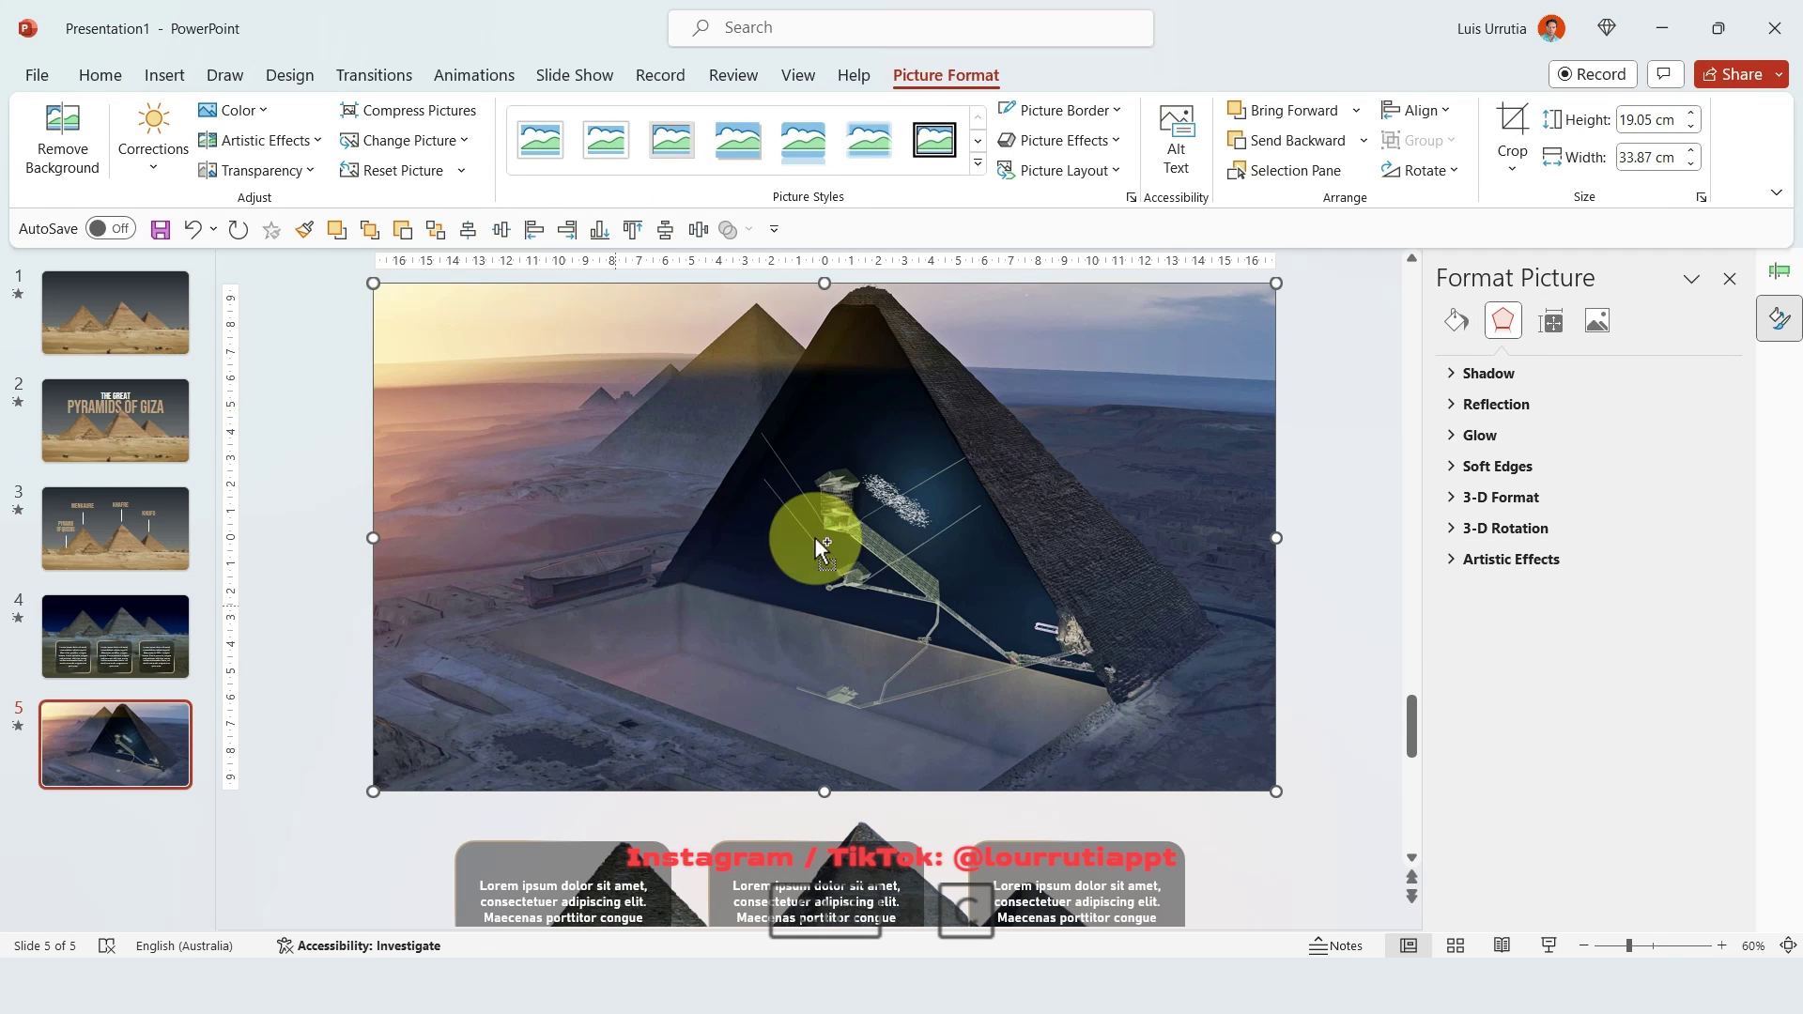
{"action": "left_click", "coordinate": [155, 672]}
Paste the cross-section picture on slide 4, shift it right mostly off the slide, and send it to back.
{"action": "key", "text": "ctrl+v"}
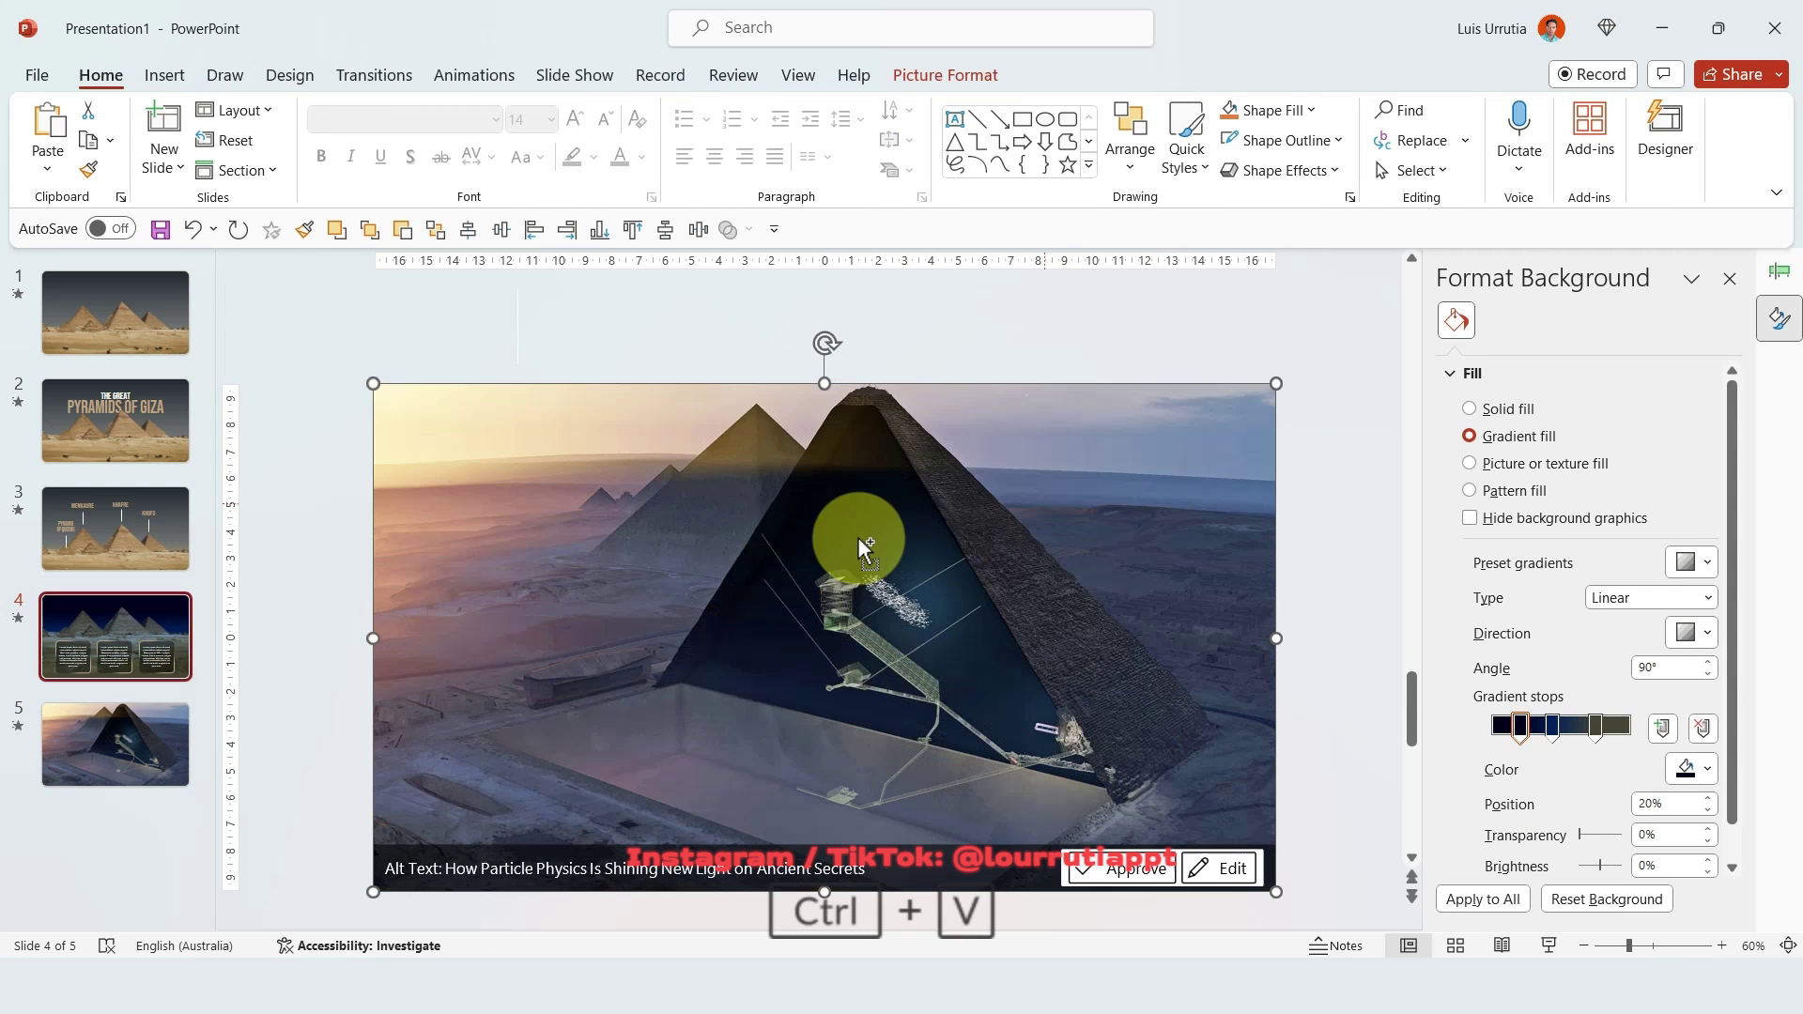
{"action": "left_click_drag", "start_coordinate": [576, 539], "coordinate": [1298, 507]}
{"action": "right_click", "coordinate": [1298, 507]}
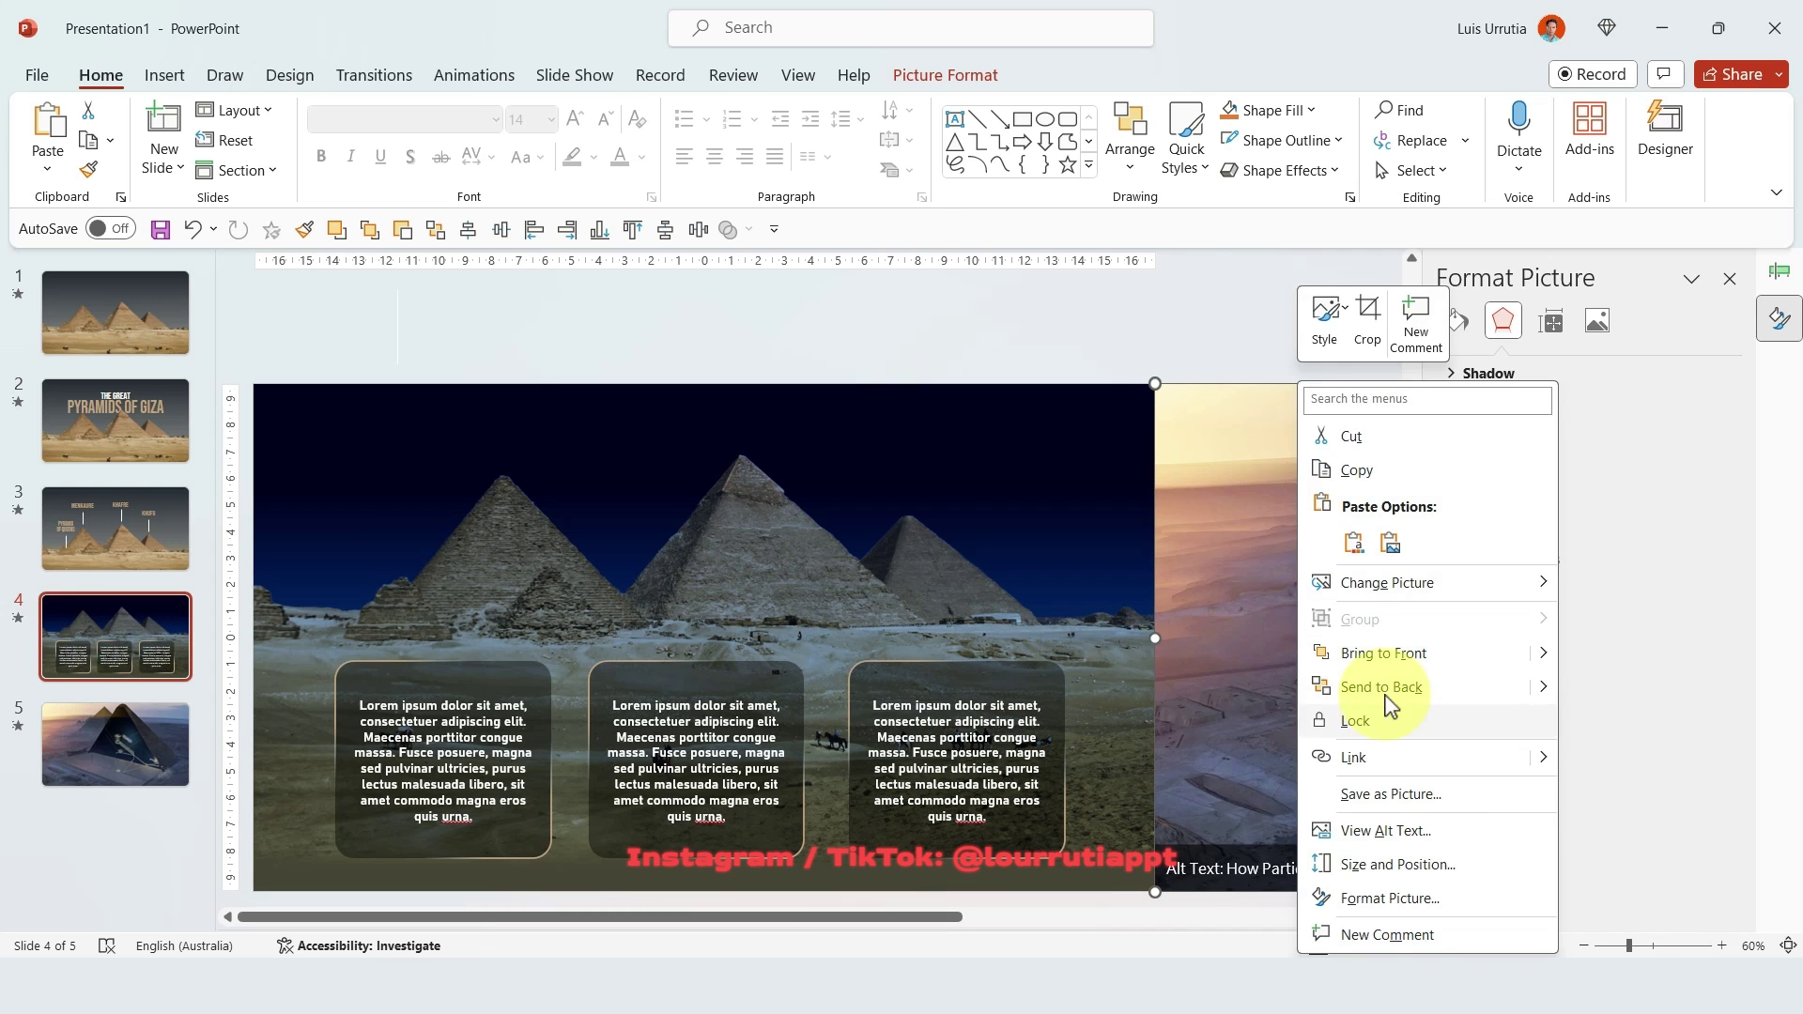